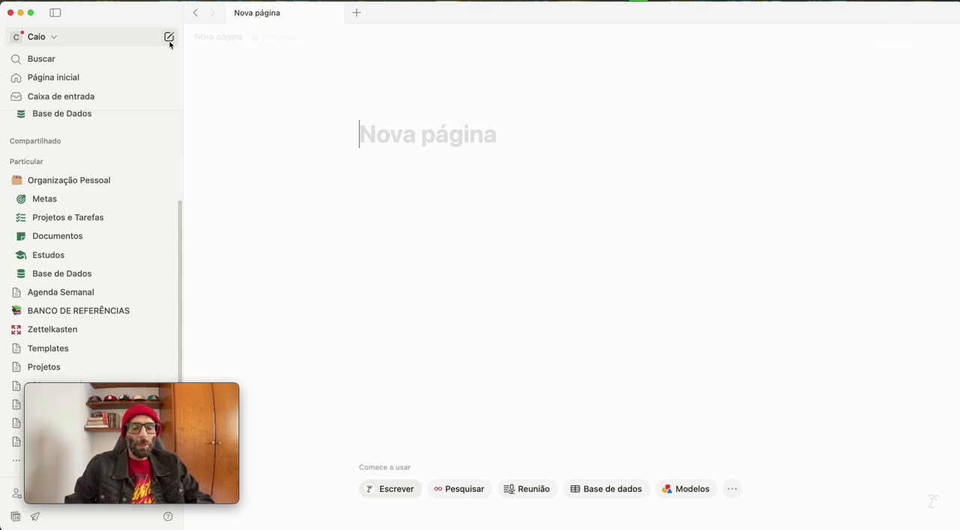
# Title the new page "Base de Dados" and move into its body
pyautogui.write('Base ')
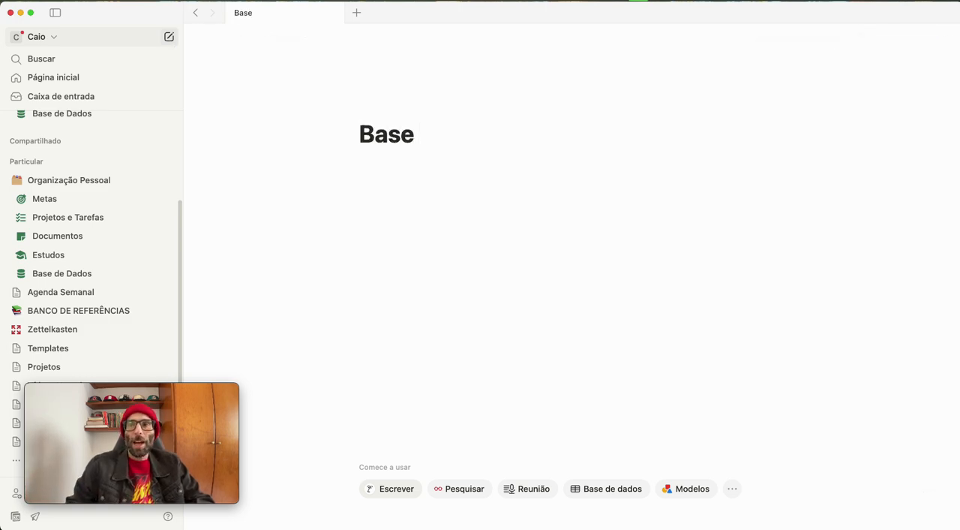
pyautogui.write('de Dados')
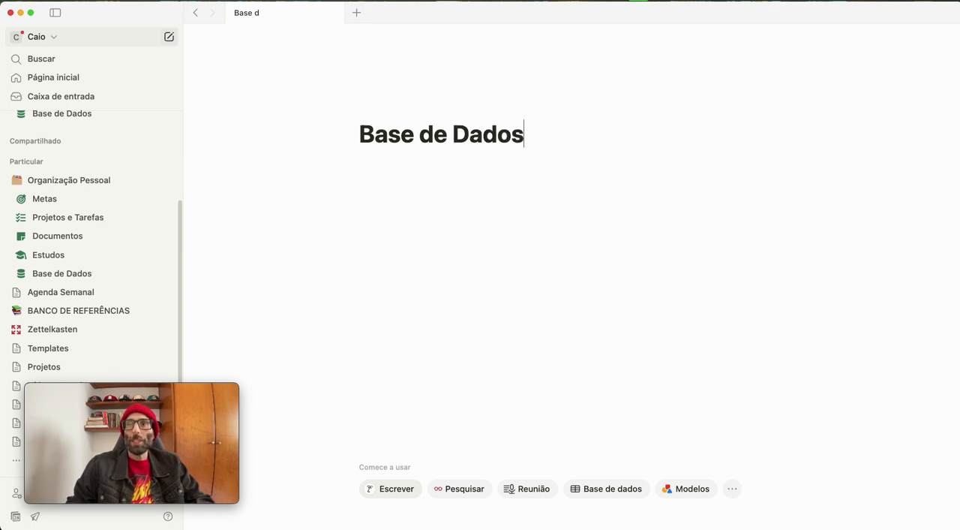
pyautogui.click(372, 191)
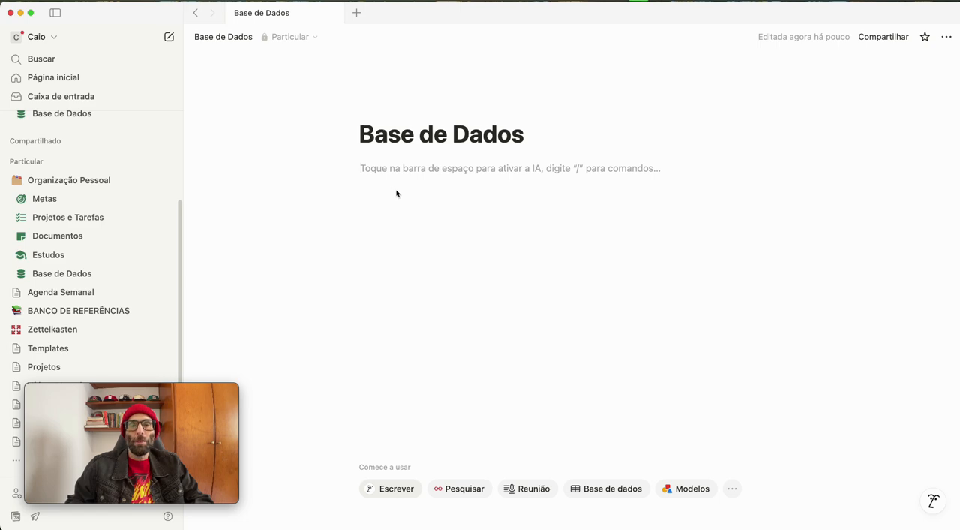
# Insert a subpage in the new Base de Dados page and title it "Livros"
pyautogui.write('/')
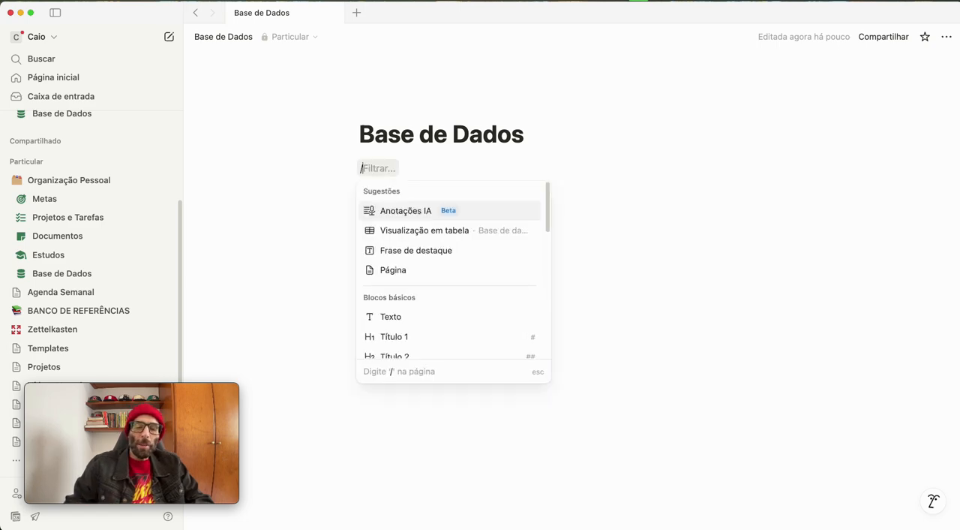
pyautogui.write('pagi')
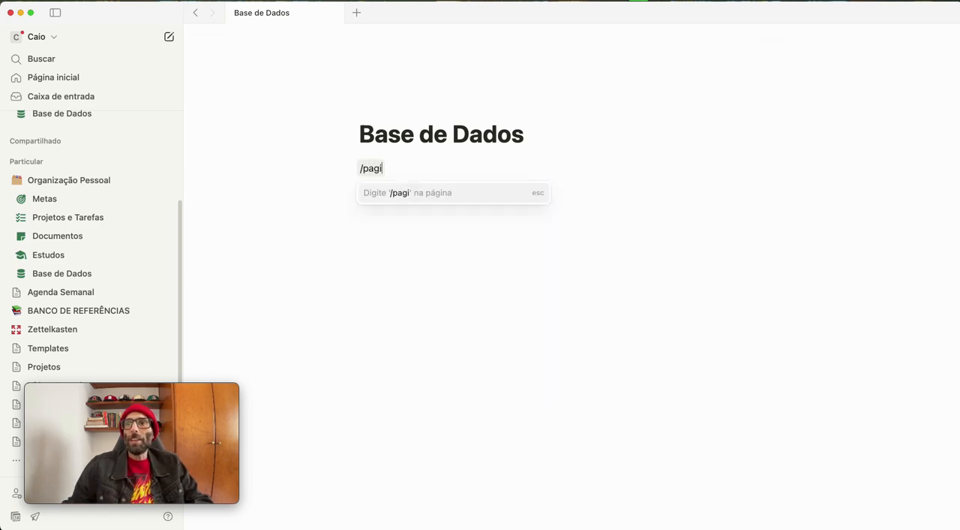
pyautogui.press('BackSpace')
pyautogui.press('BackSpace')
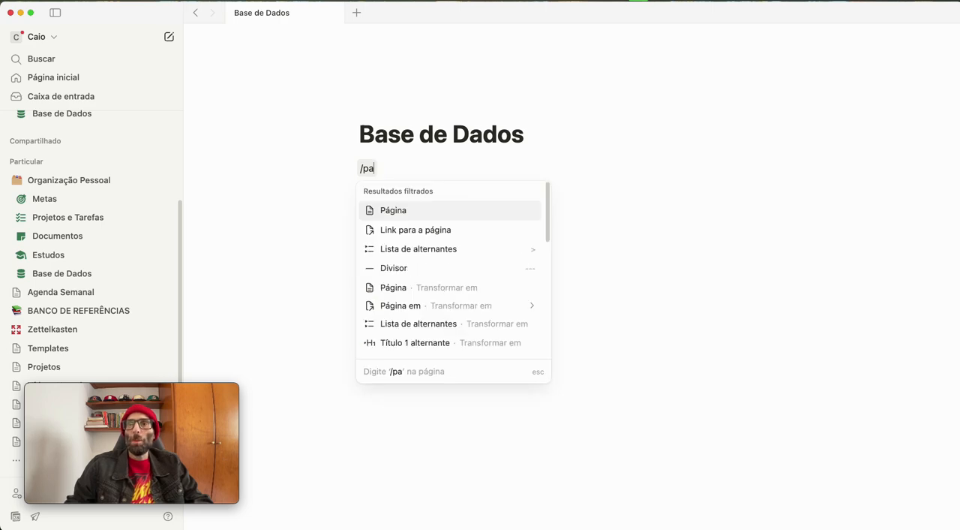
pyautogui.click(408, 213)
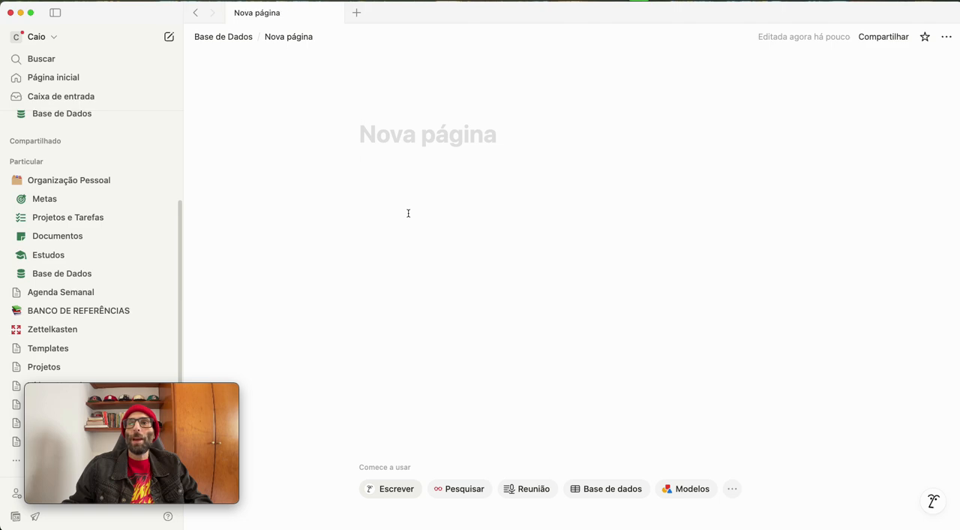
pyautogui.write('Li')
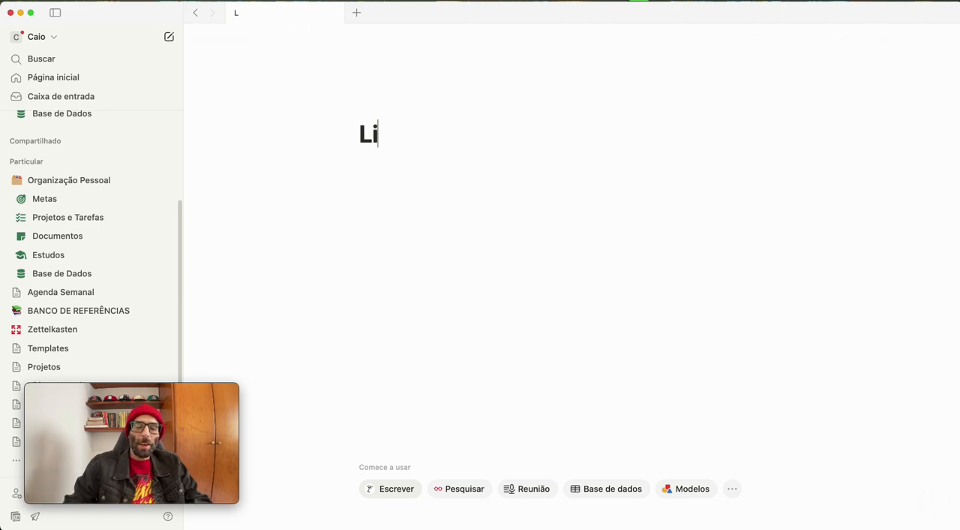
pyautogui.write('vros')
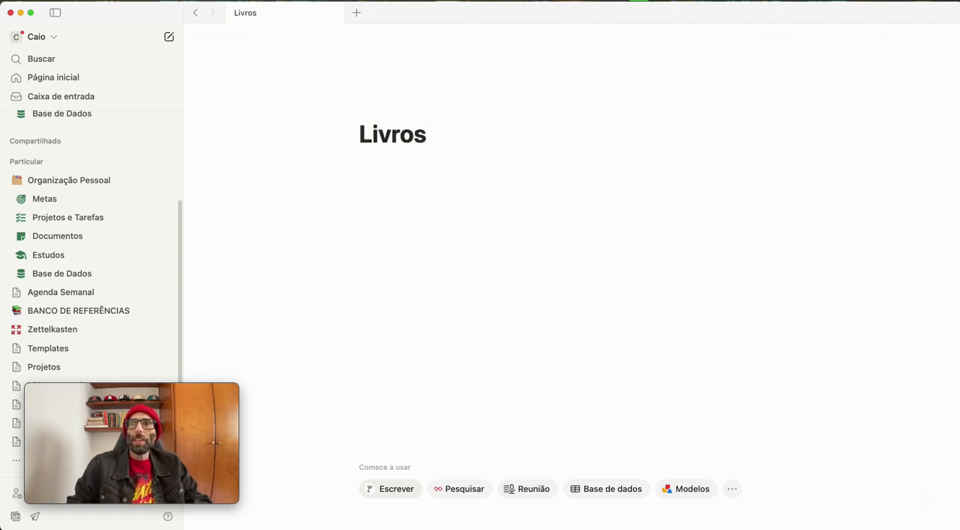
pyautogui.press('Return')
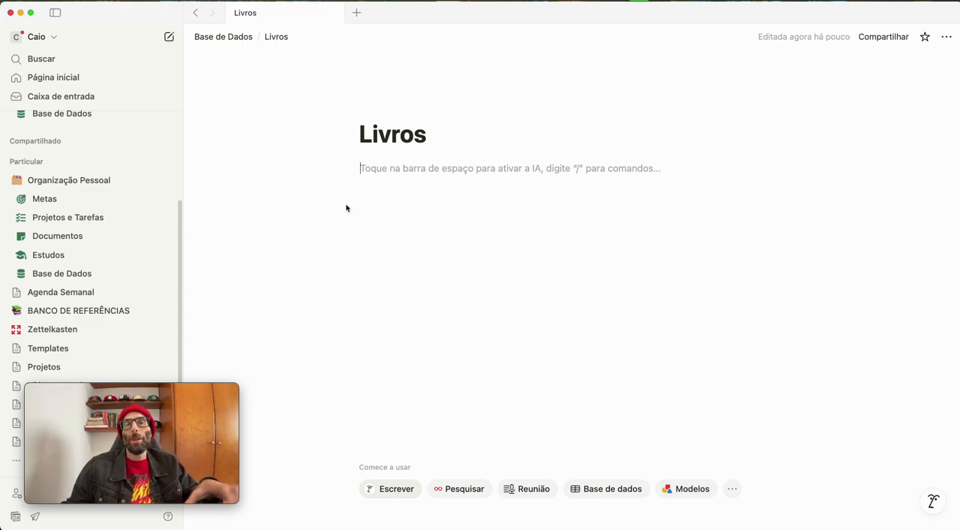
# Move the Livros subpage to the trash
pyautogui.click(946, 37)
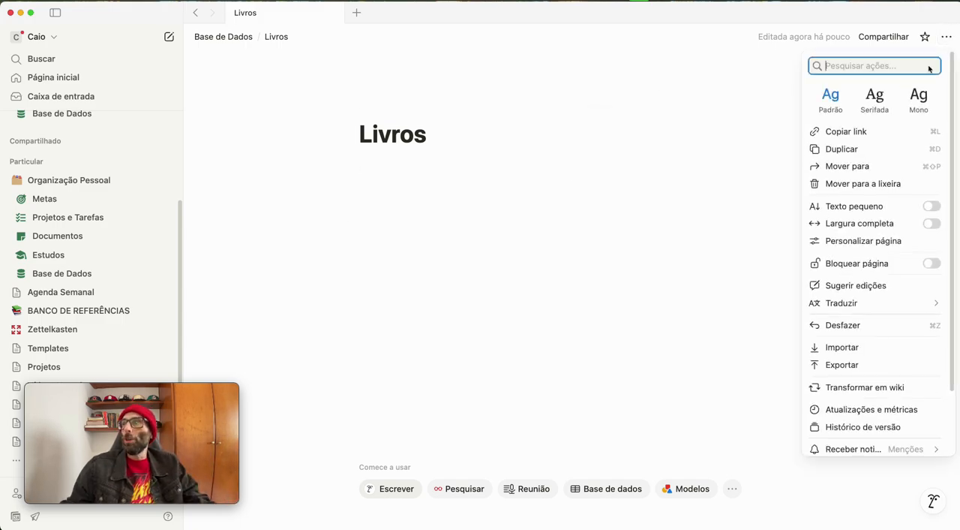
pyautogui.click(859, 184)
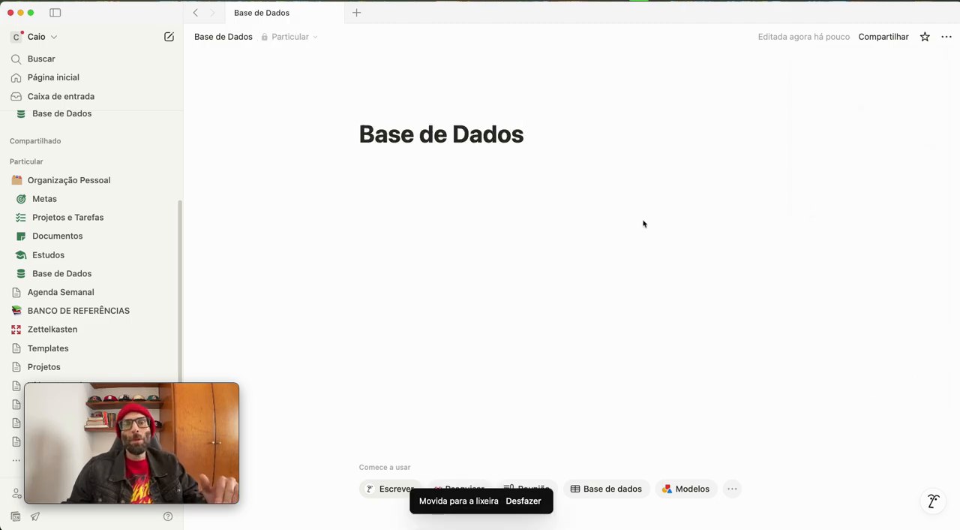
# In the existing Base de Dados page under Organização Pessoal, add a new subpage below Documentos
pyautogui.click(45, 276)
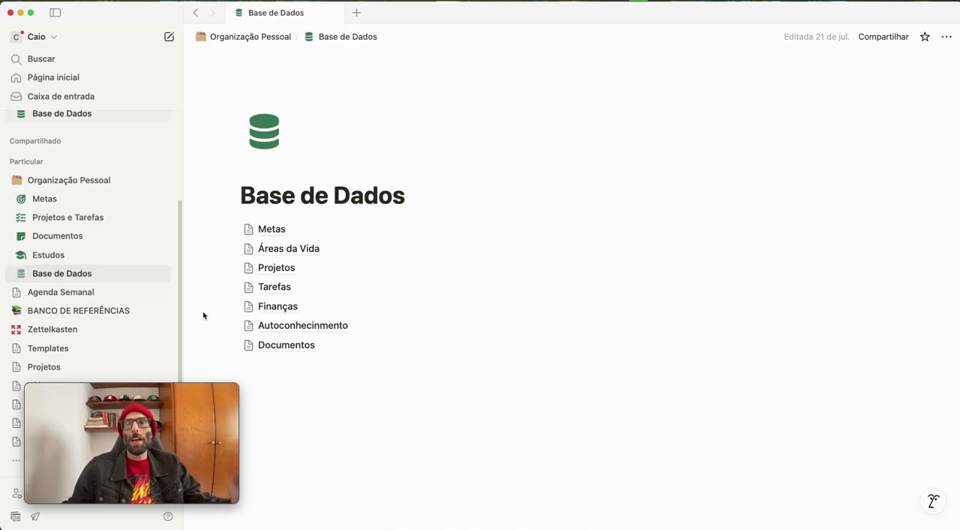
pyautogui.click(234, 361)
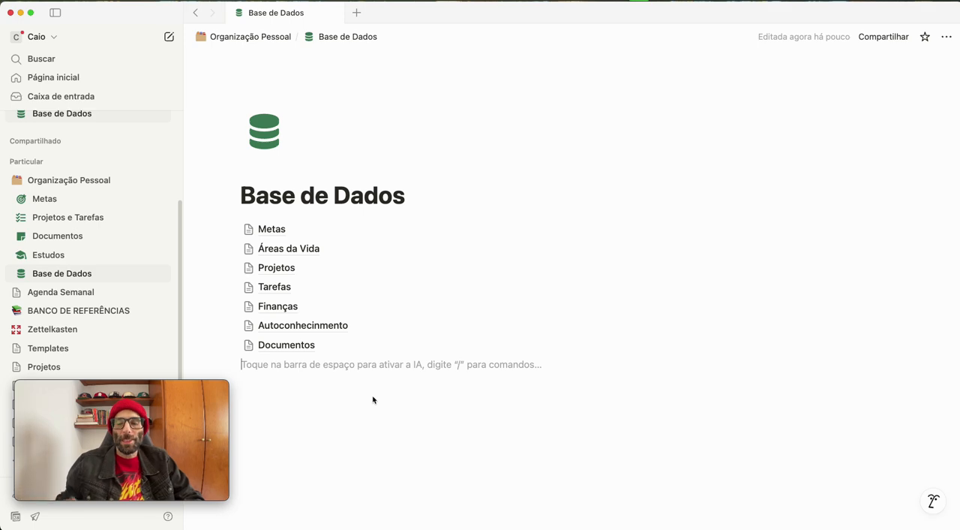
pyautogui.write('/')
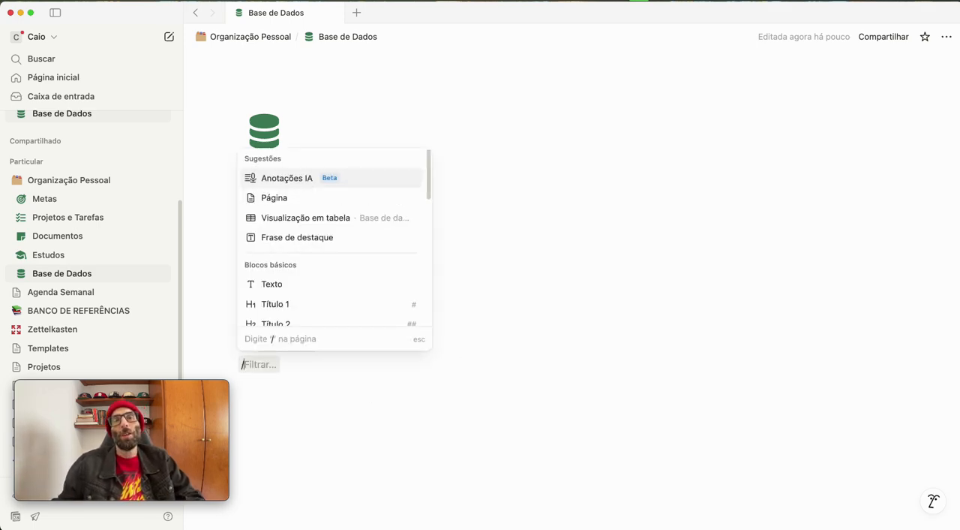
pyautogui.click(332, 201)
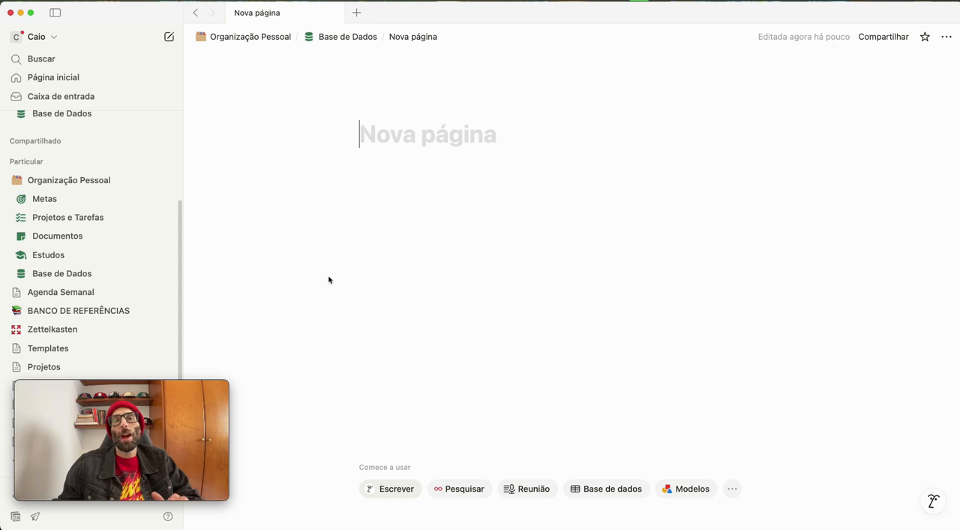
# Set the new untitled subpage to full width (Largura completa)
pyautogui.click(946, 37)
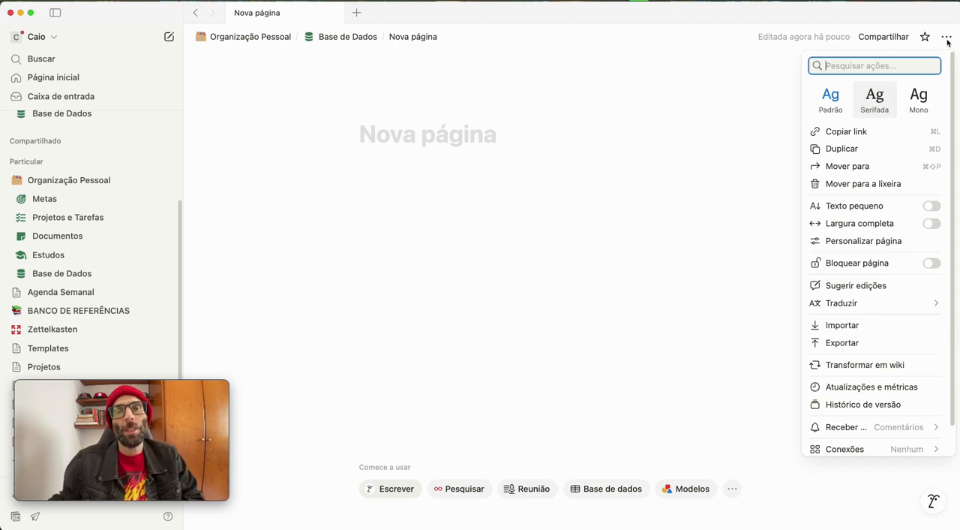
pyautogui.click(932, 224)
pyautogui.click(262, 129)
# Title the full-width subpage "Livros" and start an empty line in its body
pyautogui.click(272, 133)
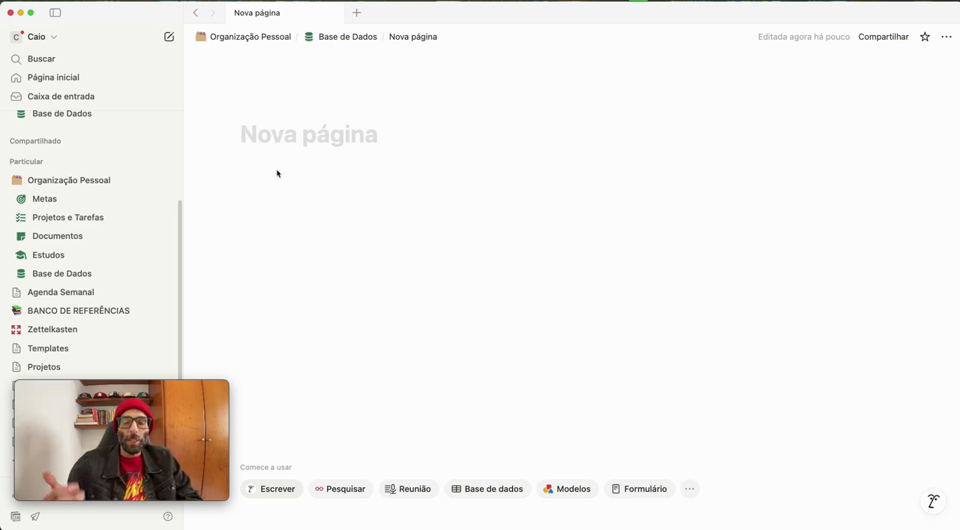
pyautogui.write('Livro')
pyautogui.press('BackSpace')
pyautogui.write('ros')
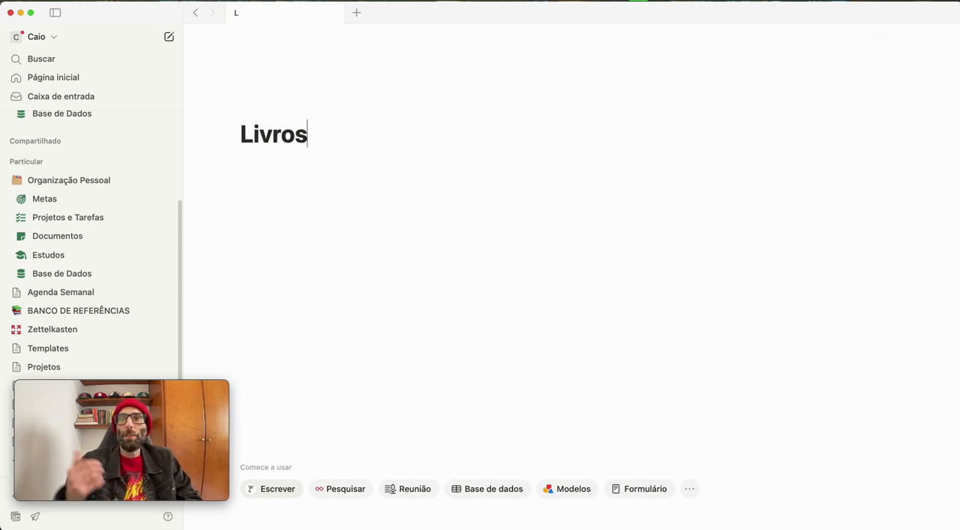
pyautogui.press('Return')
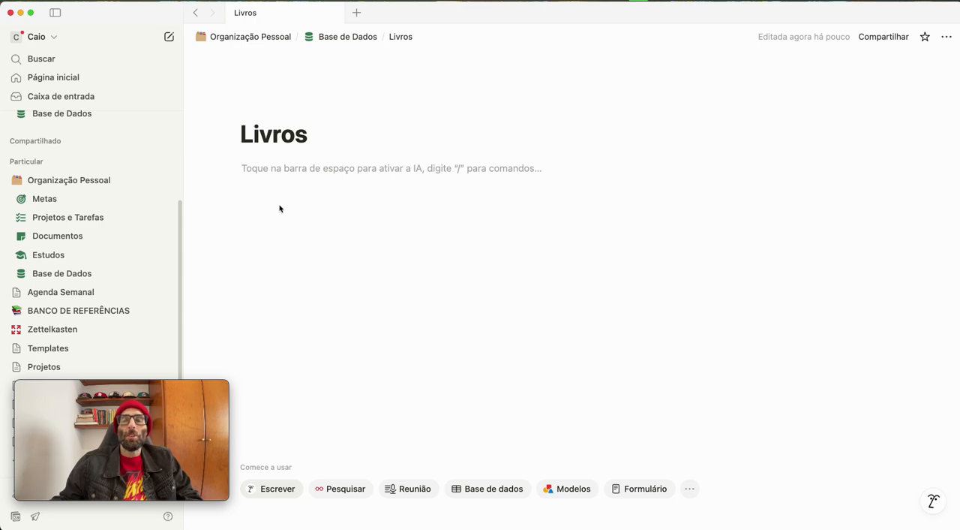
# Insert a full-page database (Base de dados - Página inteira) in the Livros page, starting from a new empty database
pyautogui.write('/')
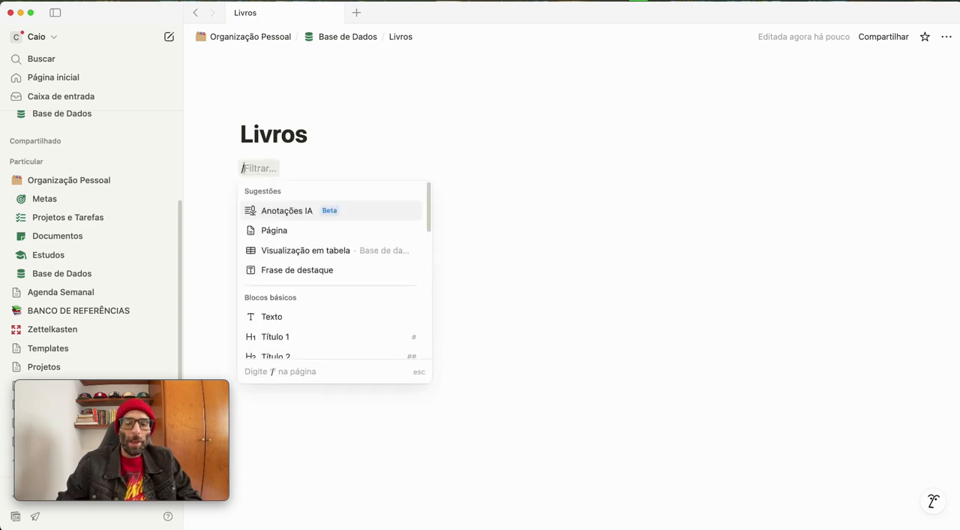
pyautogui.write('base')
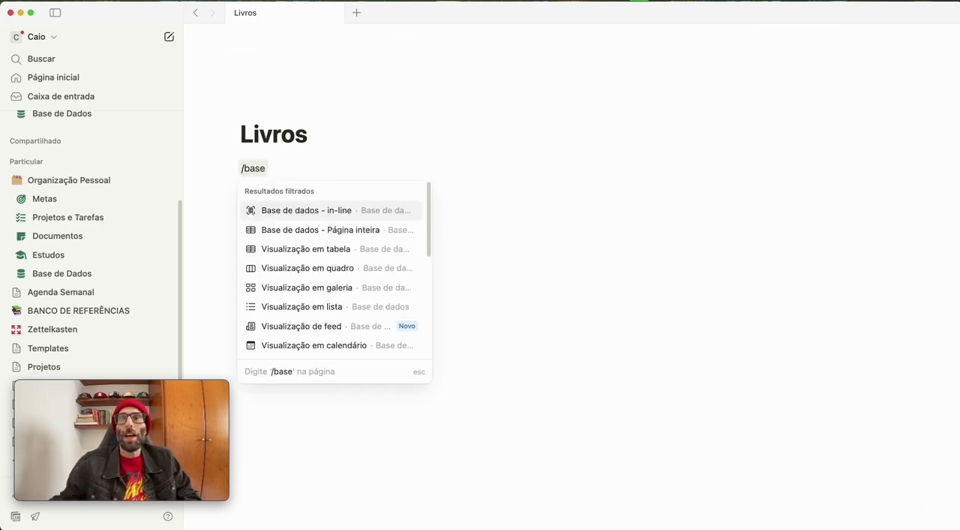
pyautogui.click(290, 230)
pyautogui.click(289, 233)
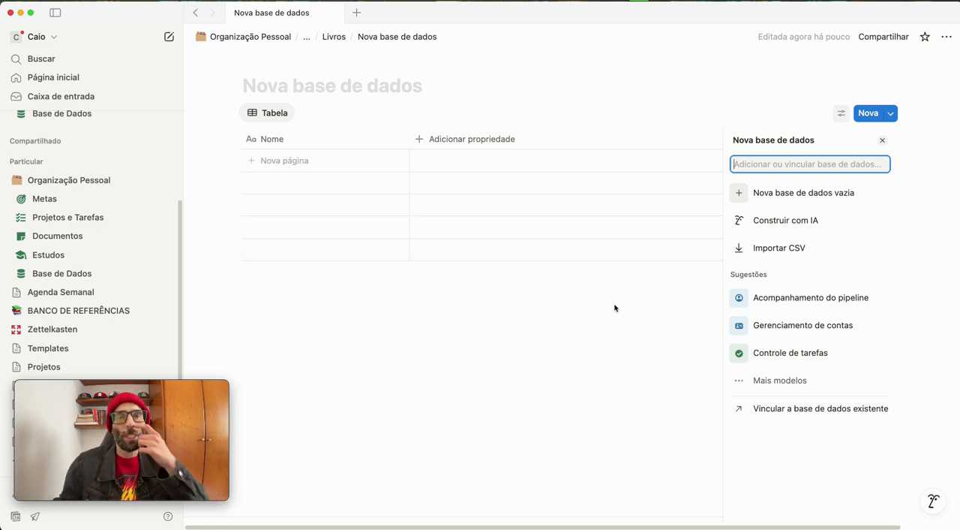
pyautogui.click(793, 194)
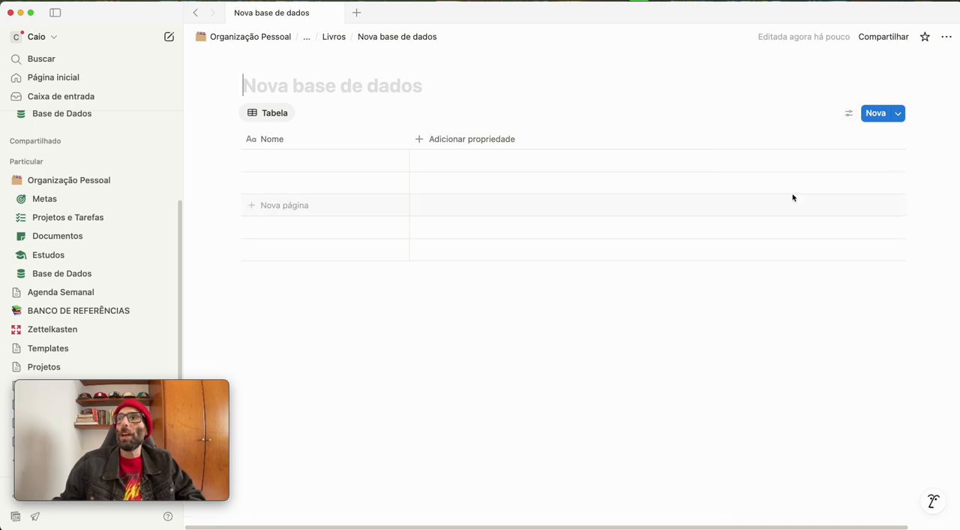
# Name the new database "BD_Livros"
pyautogui.click(258, 84)
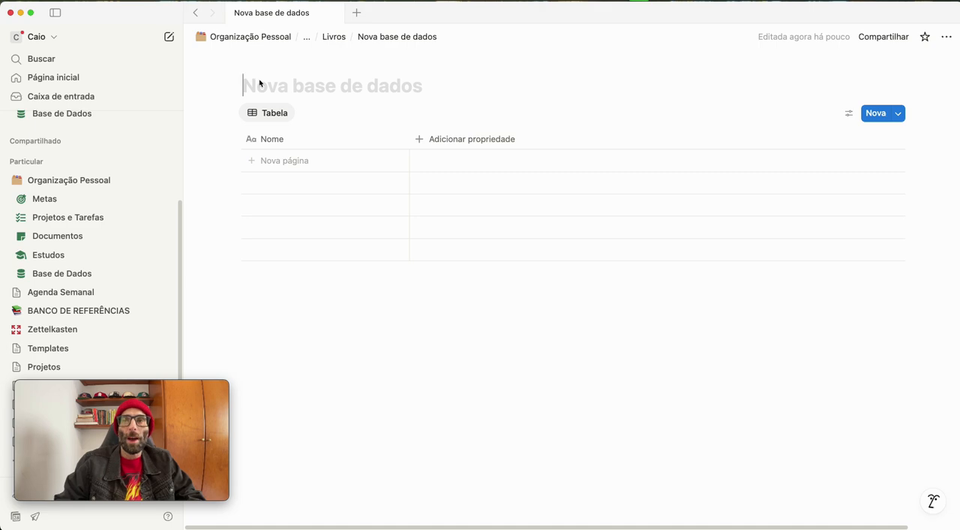
pyautogui.write('BD')
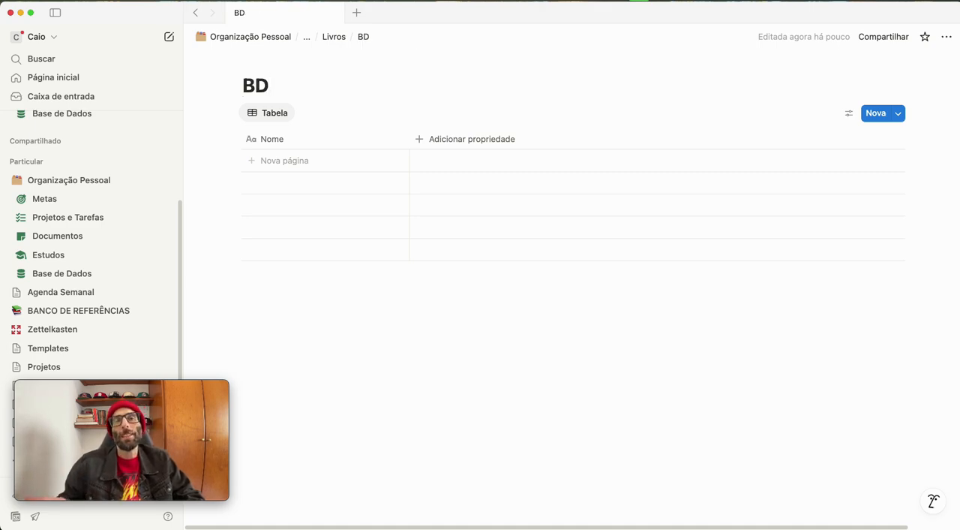
pyautogui.write('_Livros')
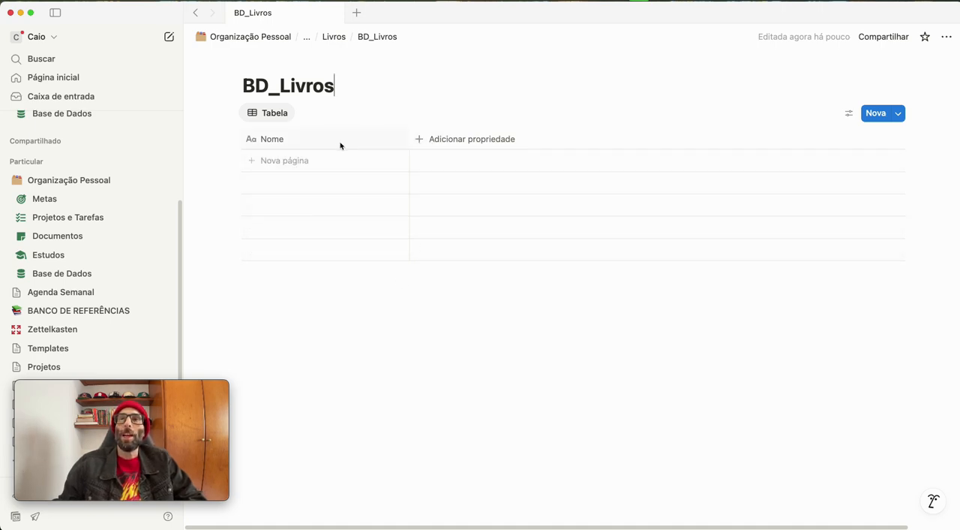
# Rename the database's table view "Todos" and close the view settings
pyautogui.click(266, 118)
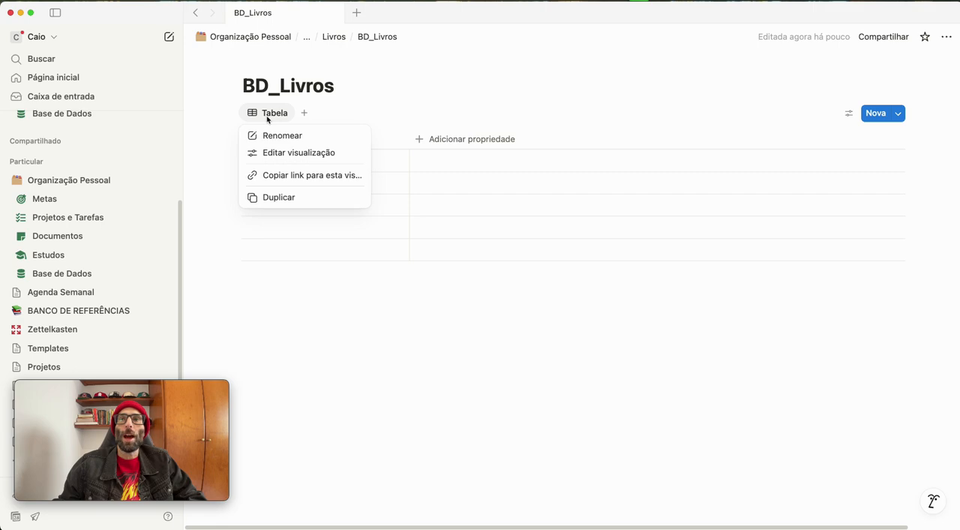
pyautogui.click(285, 152)
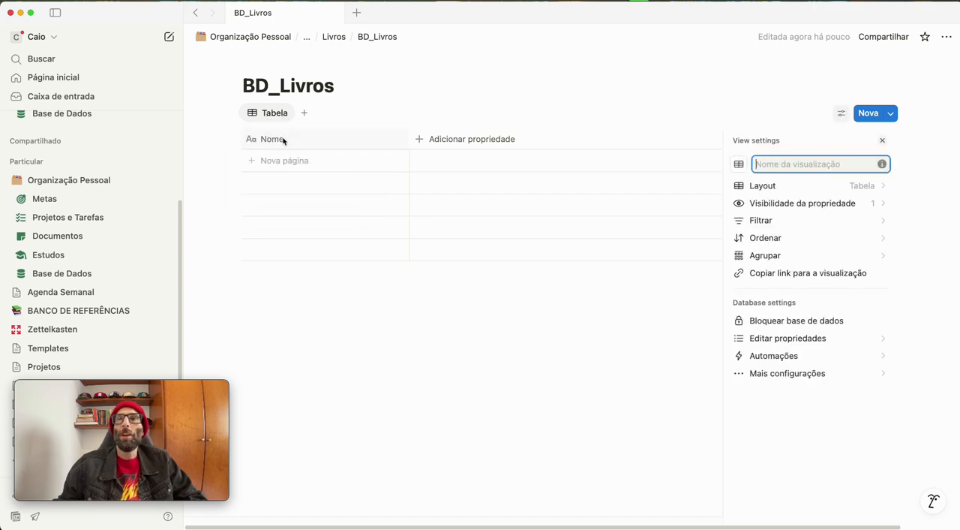
pyautogui.write('Tdo')
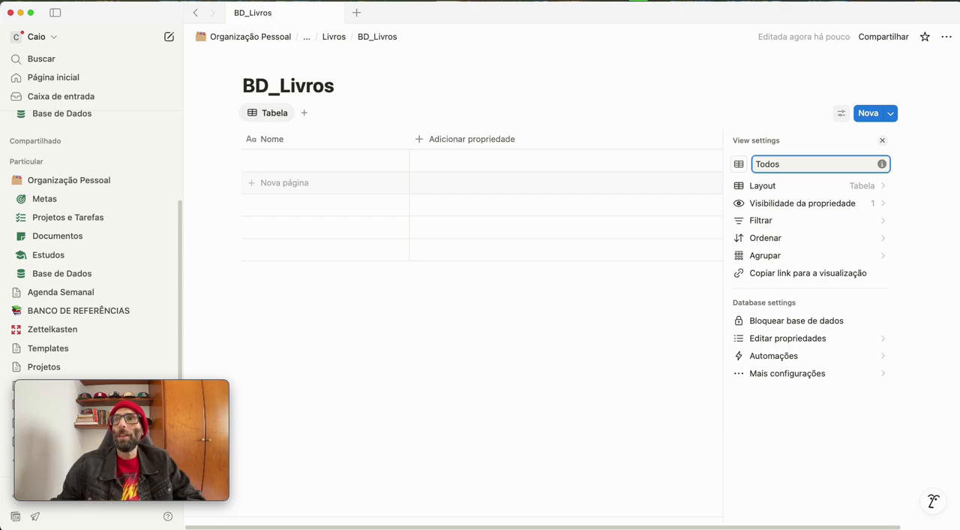
pyautogui.click(429, 366)
# Add a text property to the BD_Livros table and name it "Autor"
pyautogui.click(437, 141)
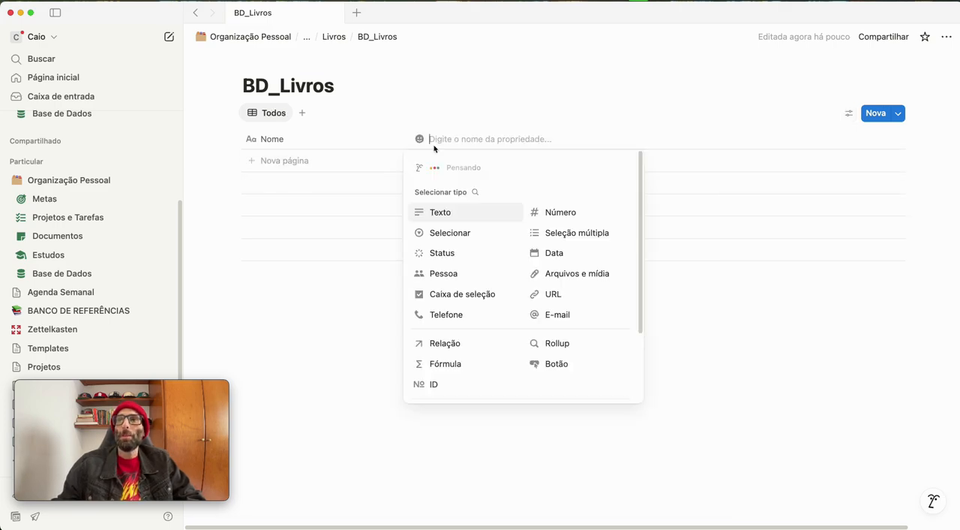
pyautogui.click(436, 214)
pyautogui.click(437, 141)
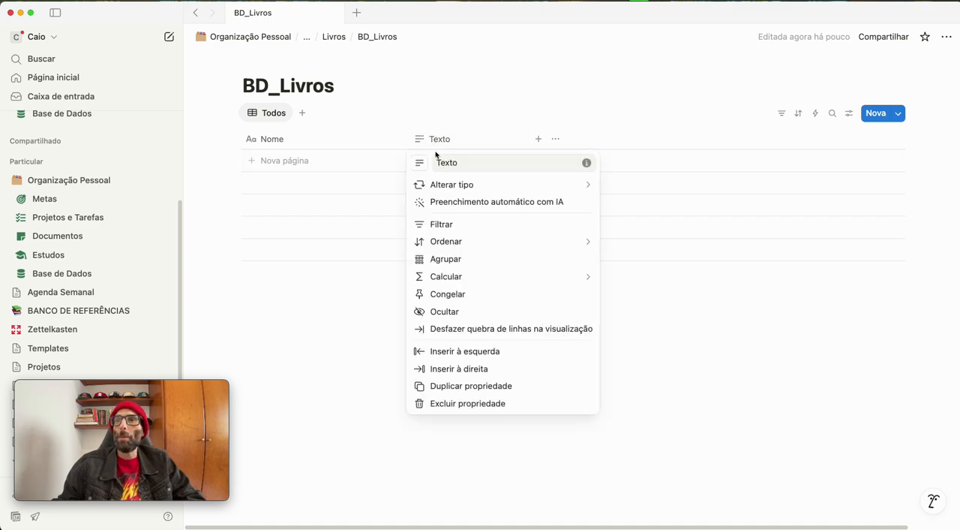
pyautogui.moveTo(461, 162); pyautogui.dragTo(435, 161)
pyautogui.write('Autor')
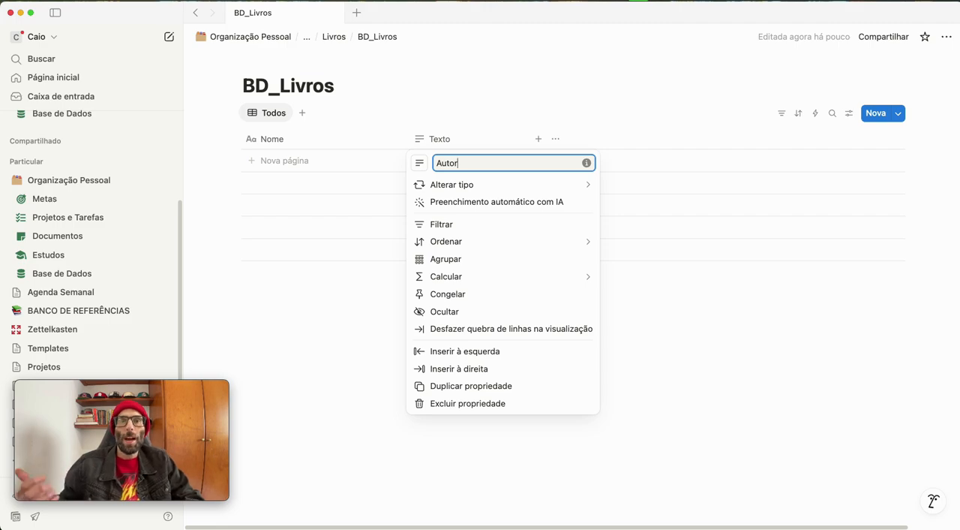
pyautogui.click(682, 324)
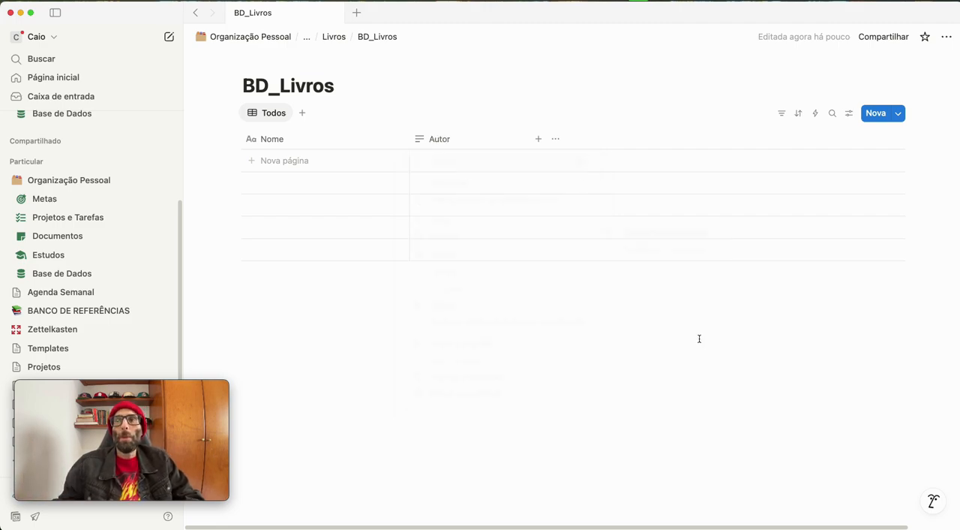
pyautogui.click(435, 139)
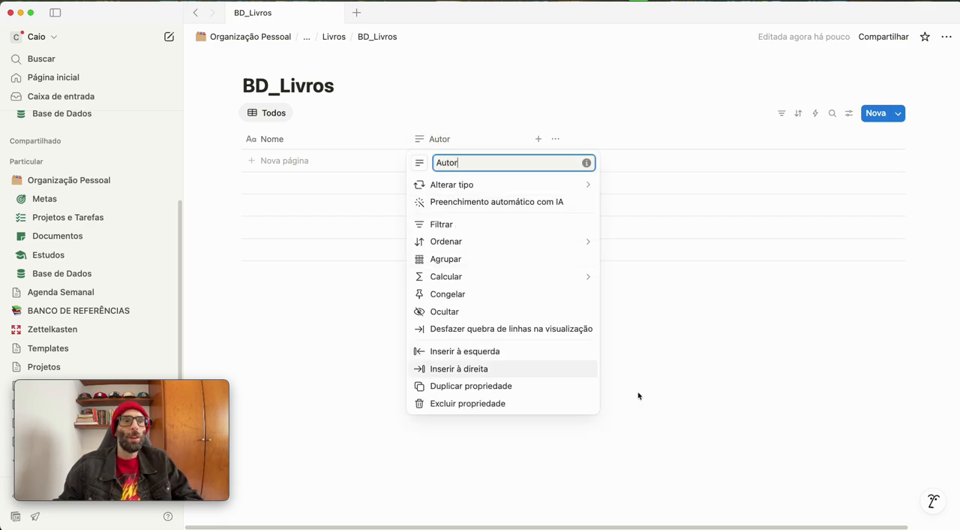
pyautogui.click(748, 393)
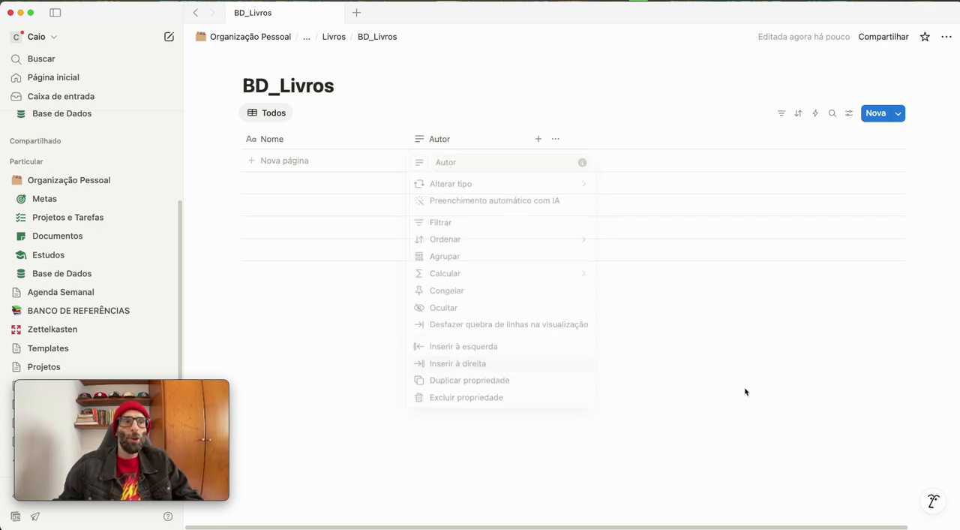
# Add a text property after Autor and name it "Publicação"
pyautogui.click(539, 141)
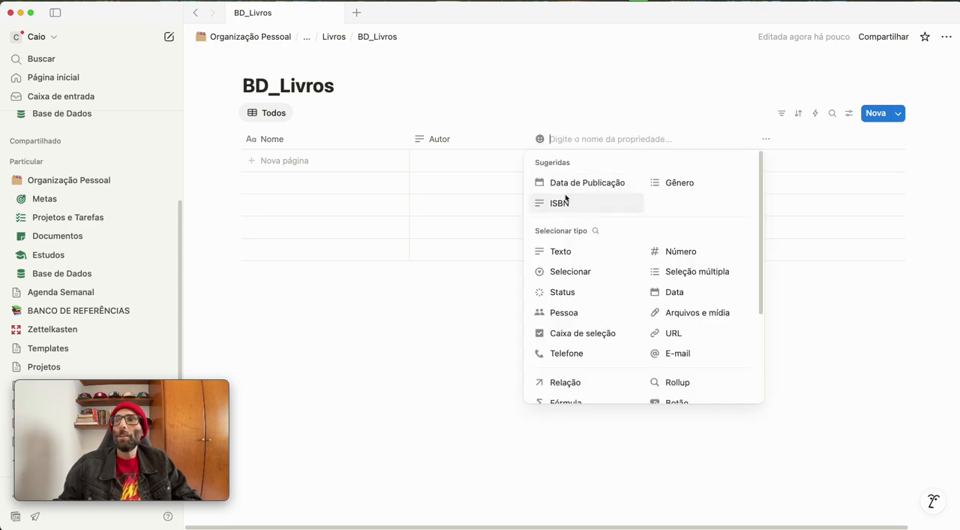
pyautogui.click(566, 252)
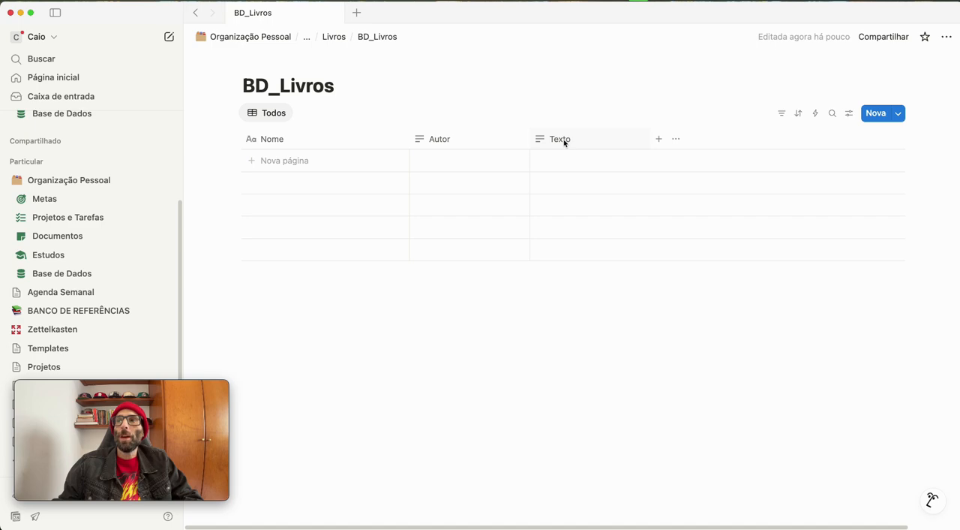
pyautogui.click(564, 141)
pyautogui.moveTo(581, 162); pyautogui.dragTo(540, 163)
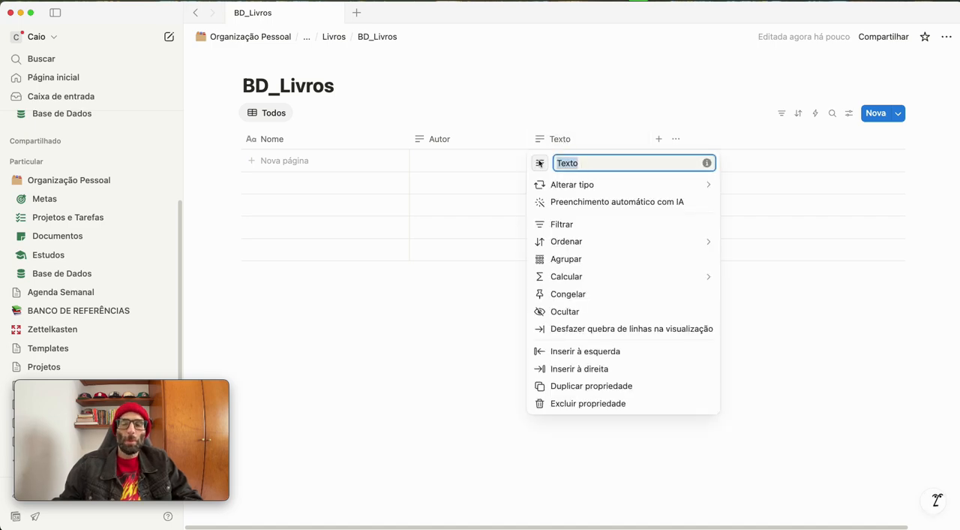
pyautogui.write('Public')
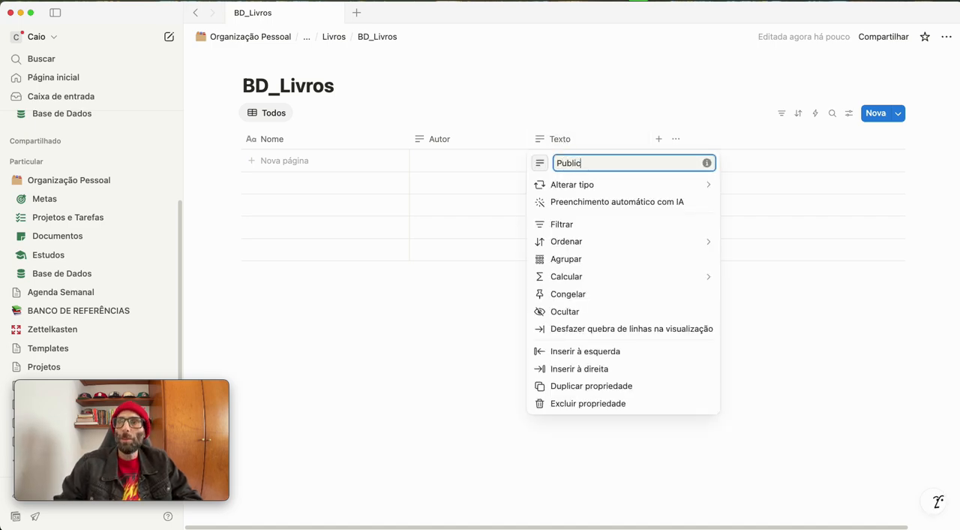
pyautogui.write("a'ão")
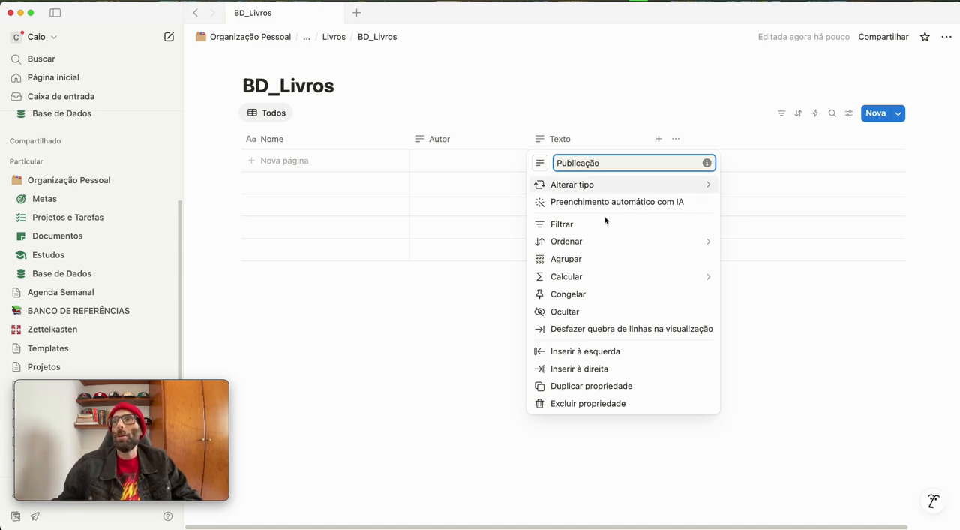
pyautogui.click(387, 372)
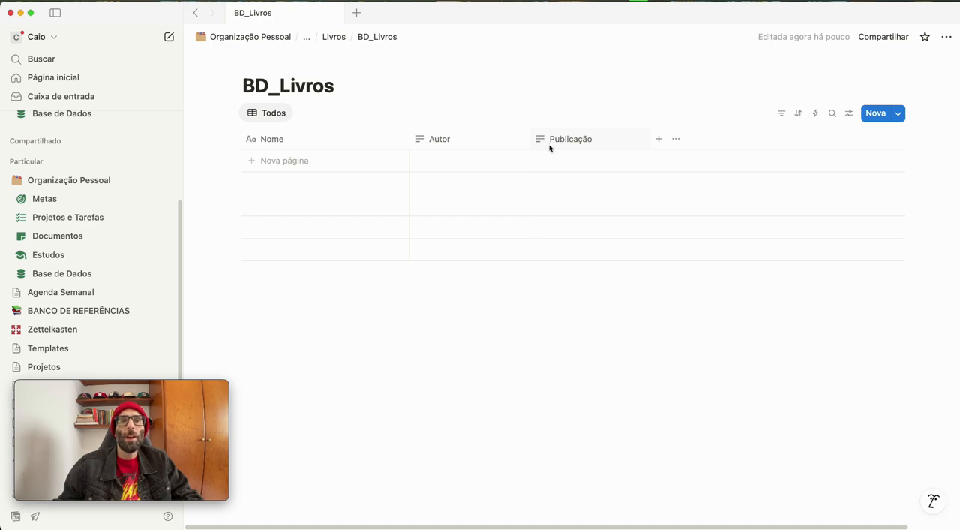
# Add a checkbox (Caixa de seleção) property after Publicação and name it "Arquivado"
pyautogui.click(660, 140)
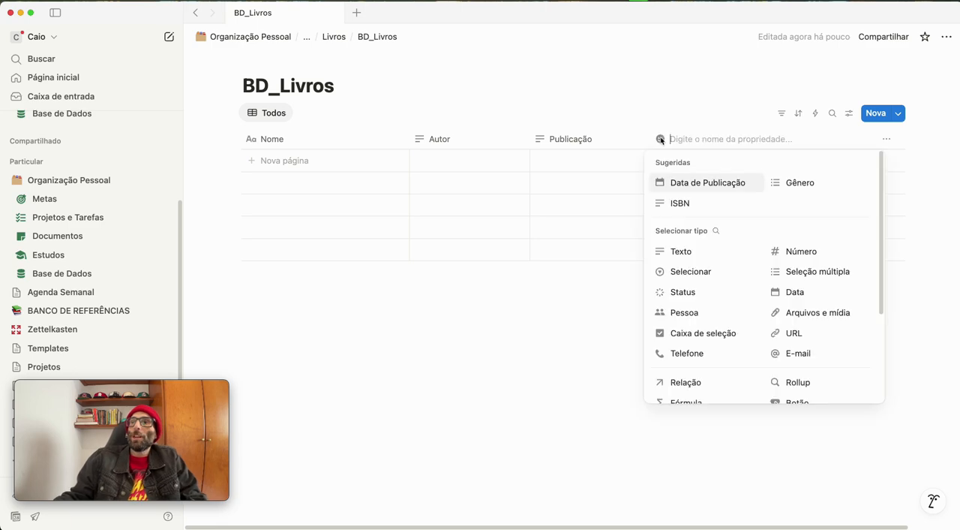
pyautogui.click(673, 334)
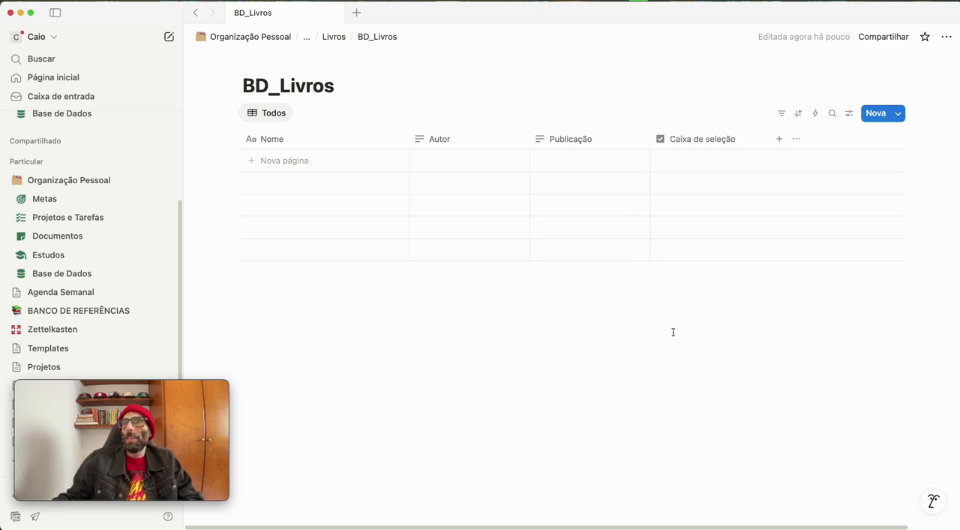
pyautogui.click(690, 138)
pyautogui.moveTo(745, 166); pyautogui.dragTo(664, 170)
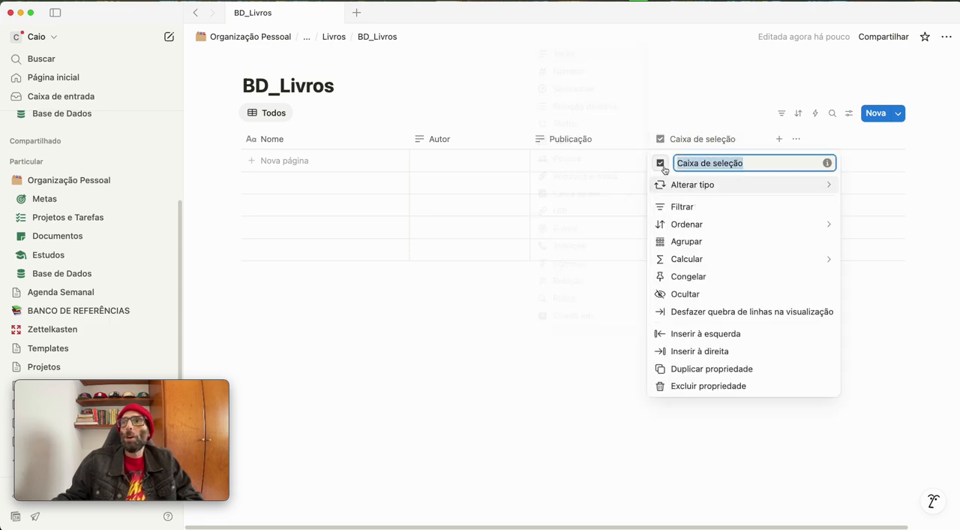
pyautogui.write('Arquivado')
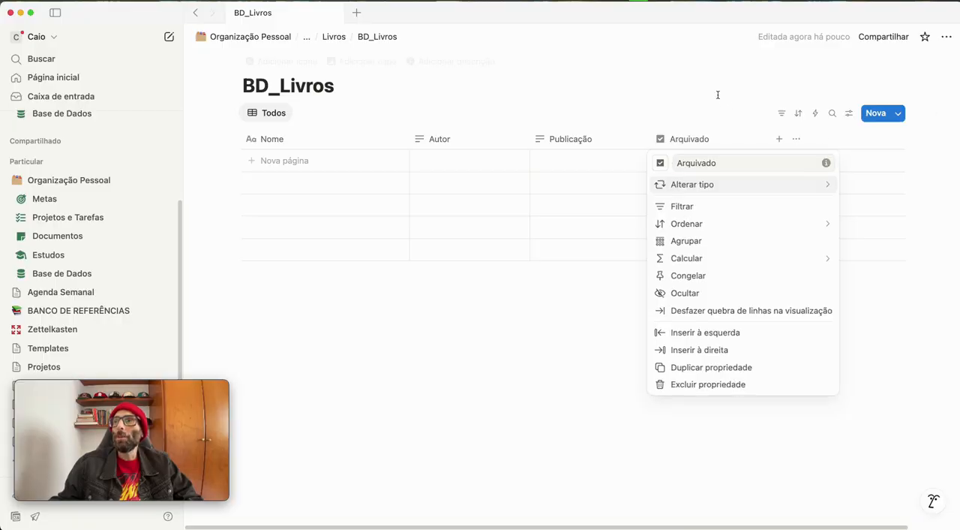
pyautogui.click(713, 106)
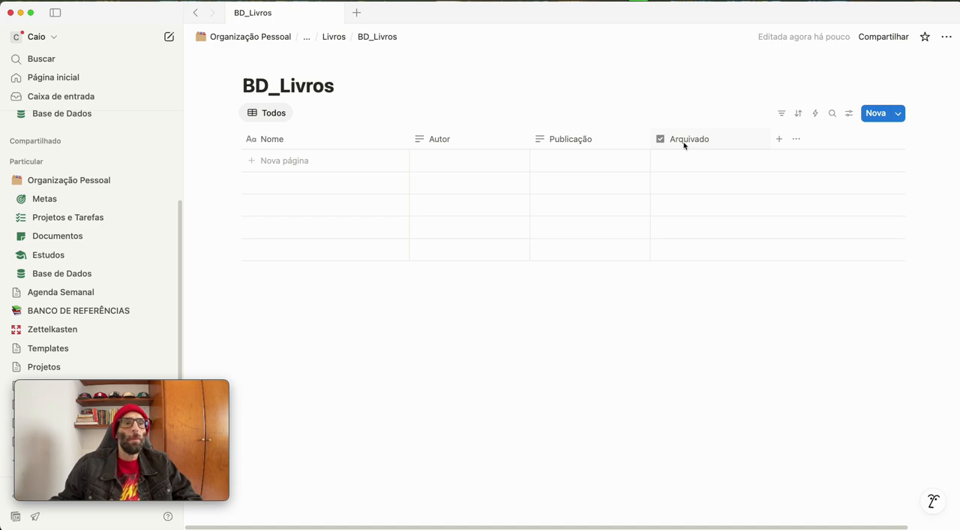
# Add a date property after Arquivado and name it "Data da Publicação"
pyautogui.click(780, 139)
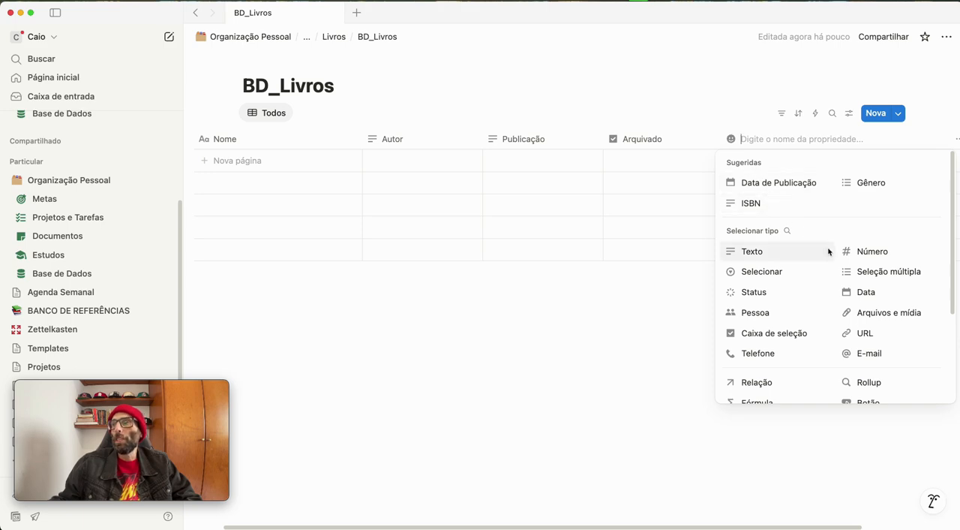
pyautogui.click(857, 293)
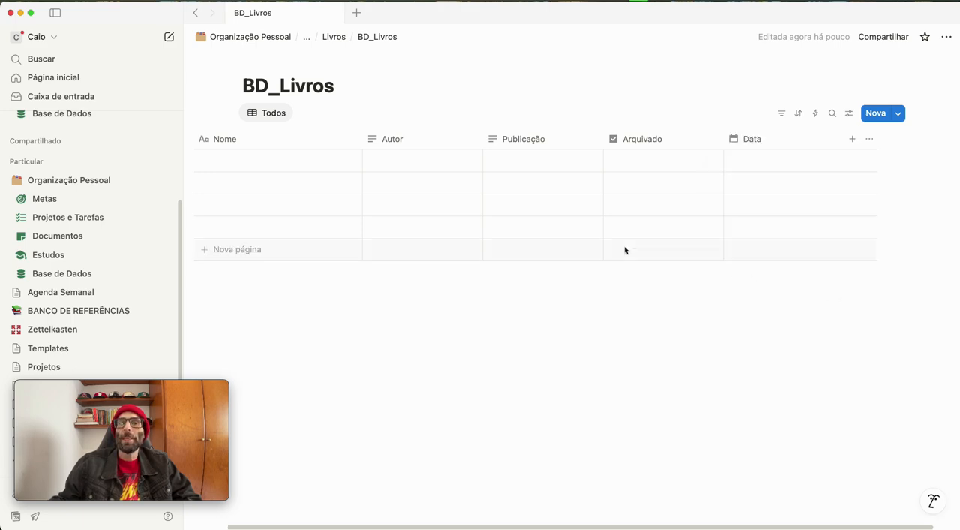
pyautogui.click(763, 142)
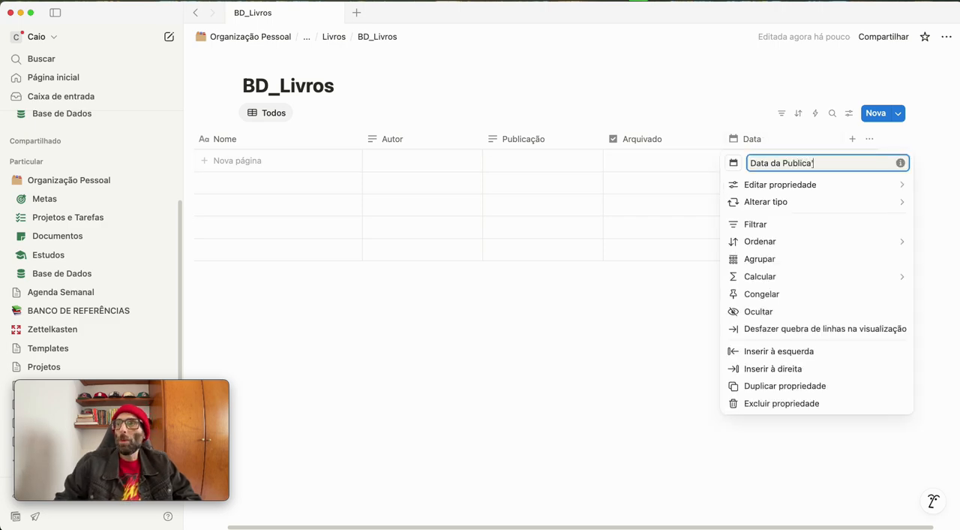
pyautogui.write('da Publicação')
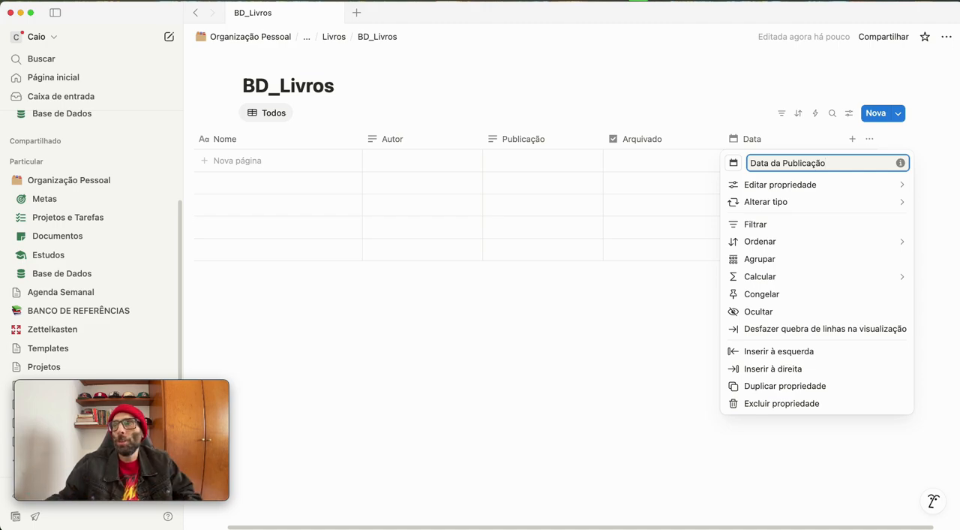
pyautogui.press('Return')
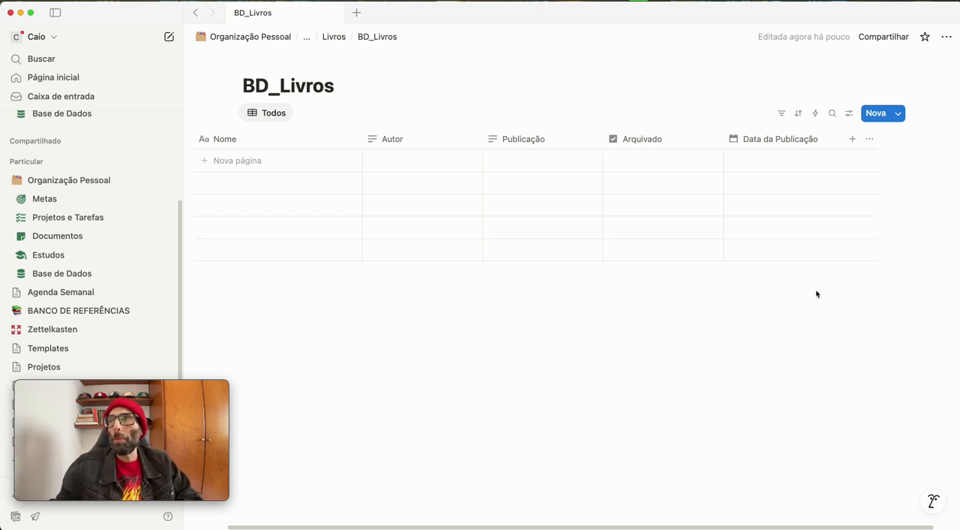
# Duplicate the Data da Publicação property and rename the copy "Data da Conclusão"
pyautogui.click(766, 145)
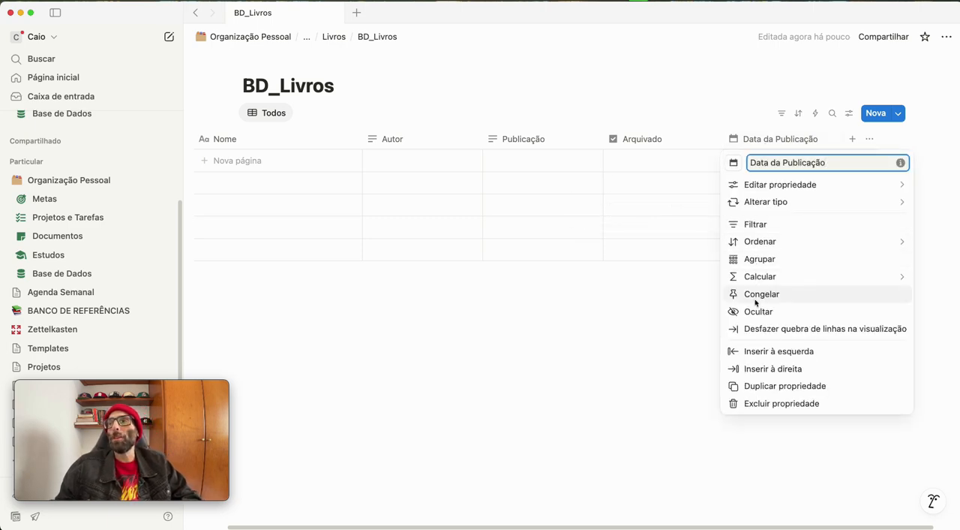
pyautogui.click(768, 382)
pyautogui.click(891, 143)
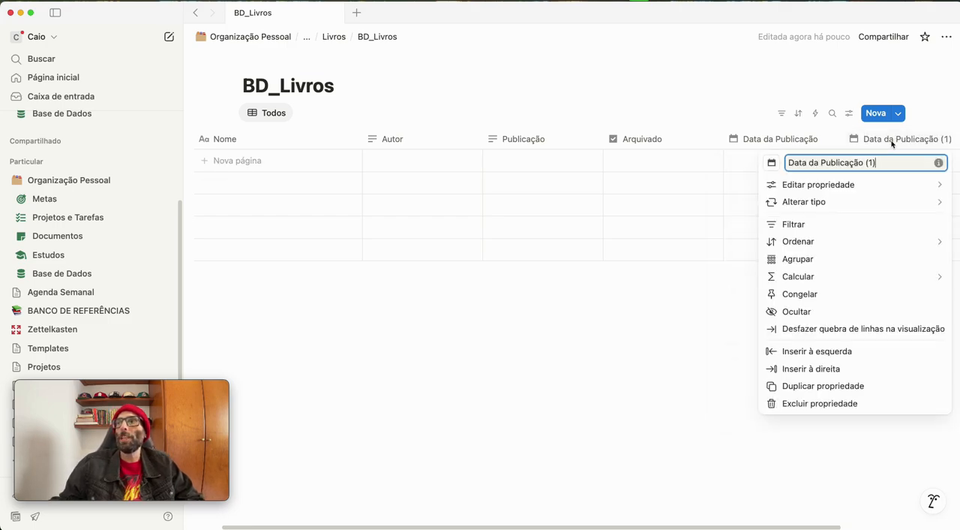
pyautogui.moveTo(877, 163); pyautogui.dragTo(823, 163)
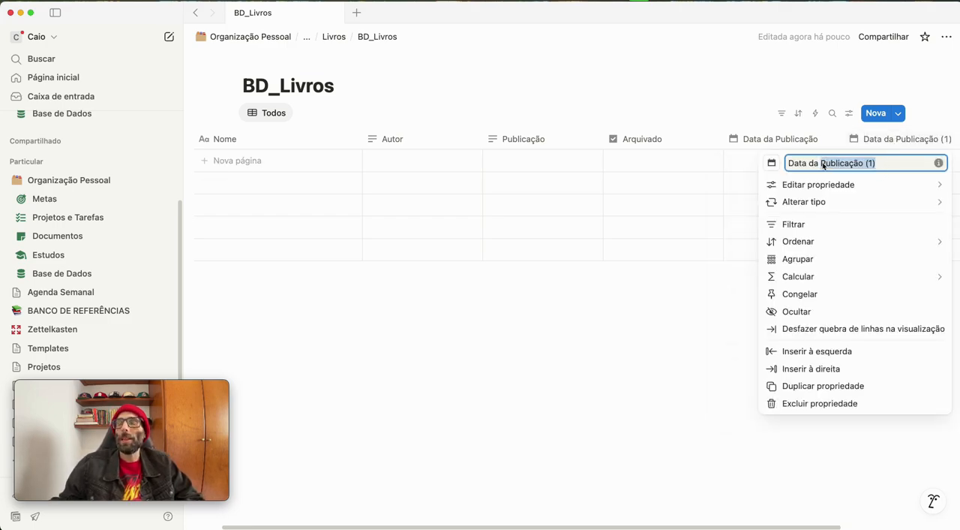
pyautogui.write('Conclus')
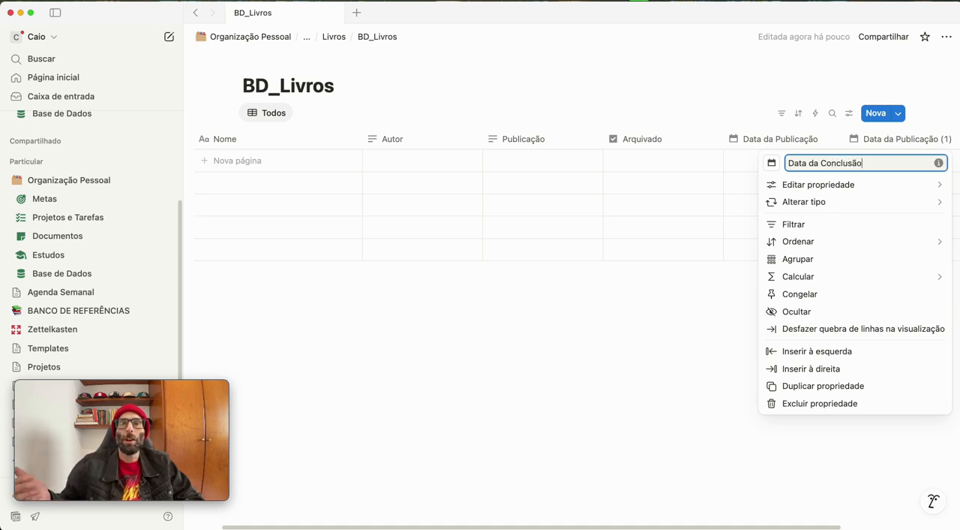
pyautogui.click(703, 331)
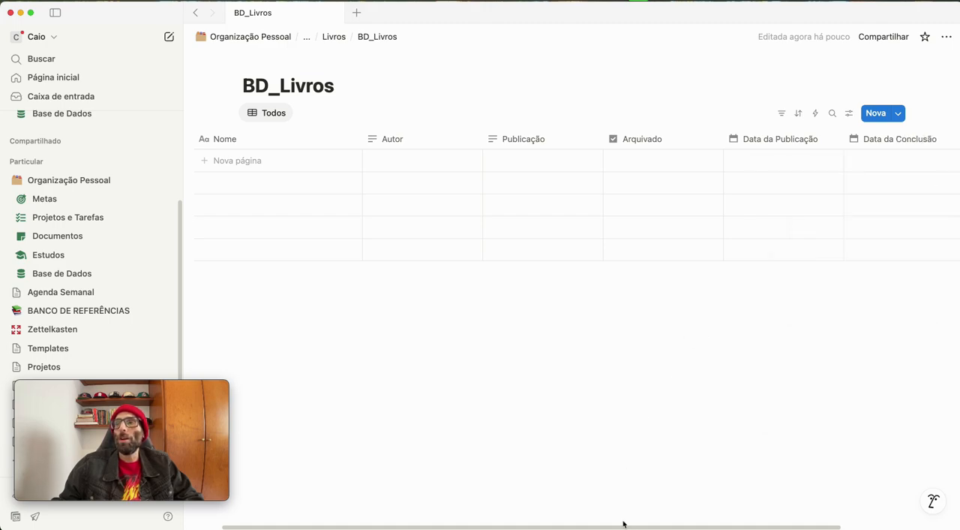
# Add a text property after Data da Conclusão and name it "Resumo"
pyautogui.moveTo(627, 528); pyautogui.dragTo(776, 525)
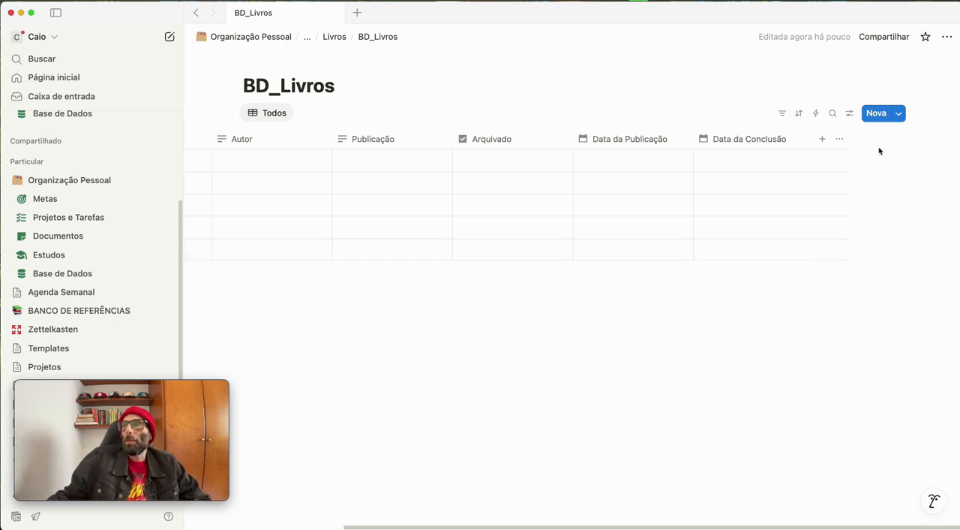
pyautogui.click(822, 139)
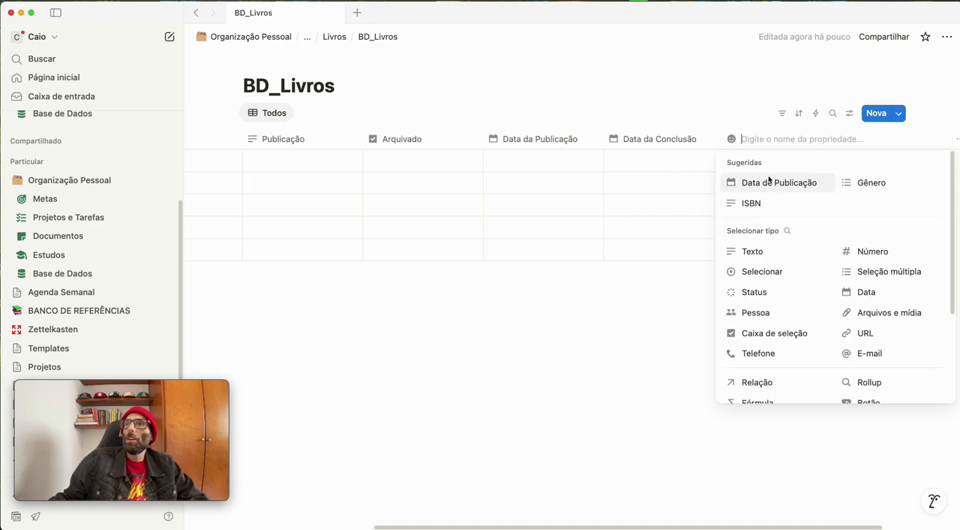
pyautogui.click(736, 255)
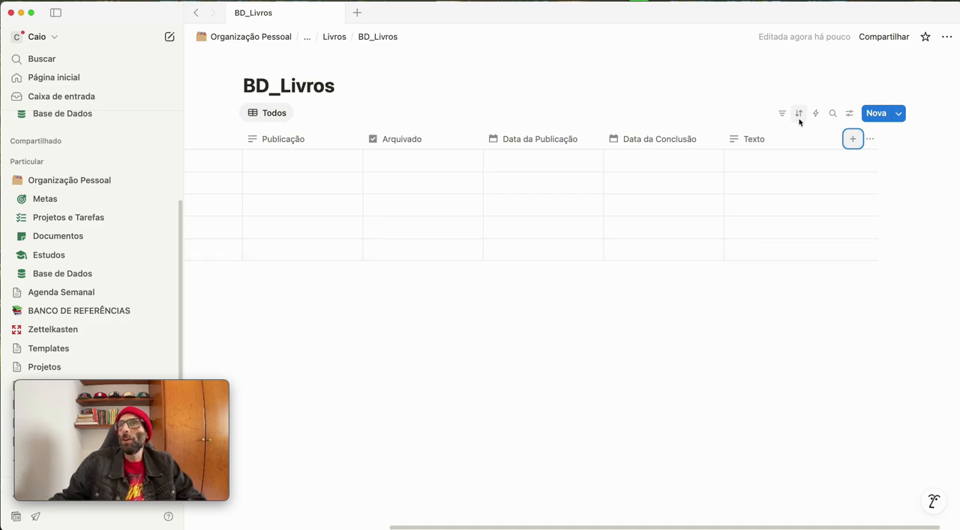
pyautogui.click(784, 143)
pyautogui.doubleClick(774, 163)
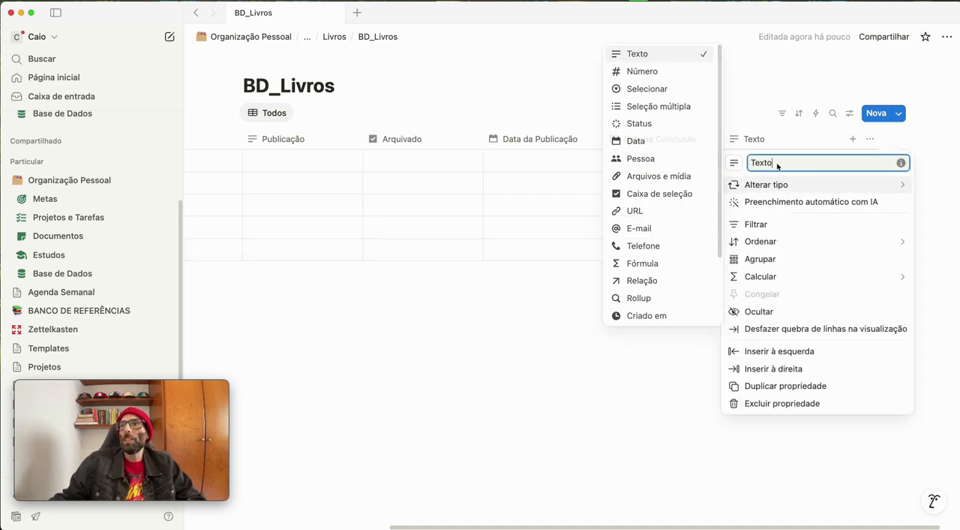
pyautogui.write('Resumo')
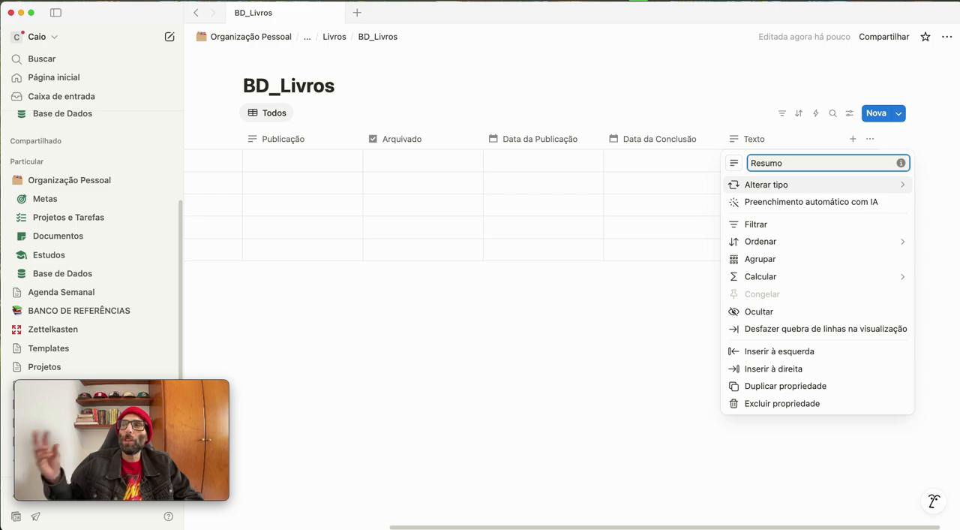
pyautogui.click(597, 324)
# Duplicate the Resumo property and rename the copy "Descrição"
pyautogui.click(776, 139)
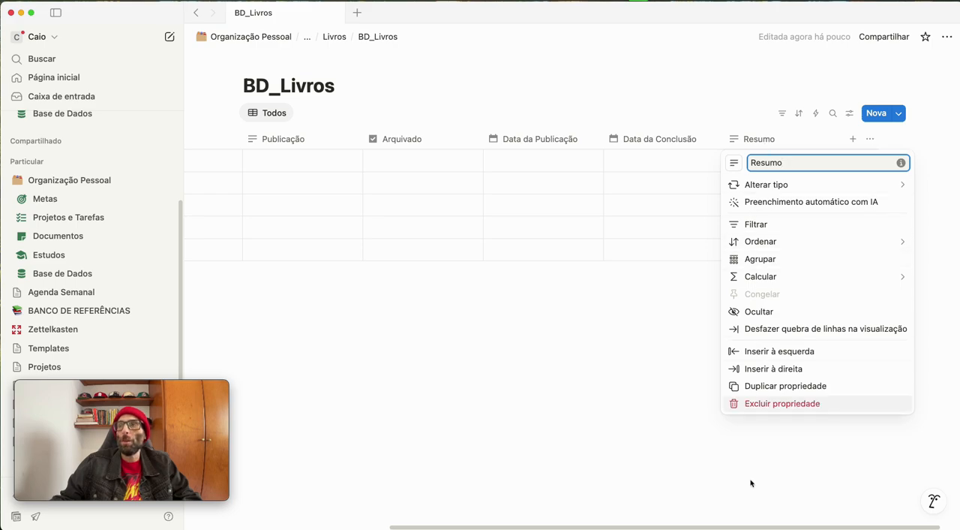
pyautogui.click(784, 387)
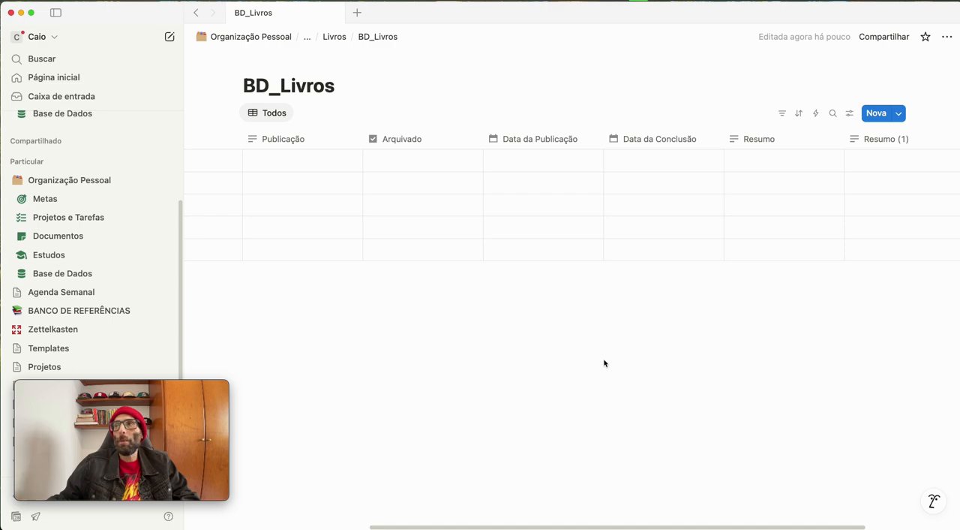
pyautogui.click(867, 143)
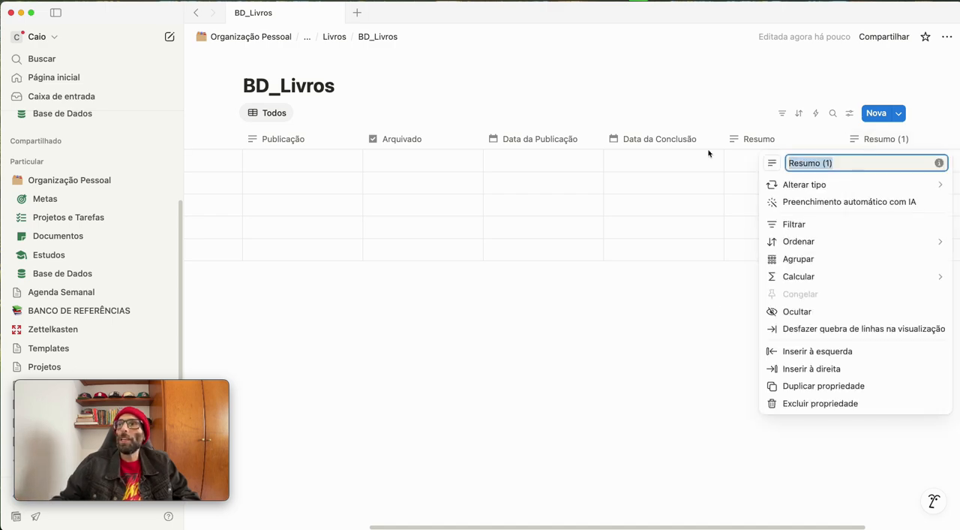
pyautogui.write('Descrição')
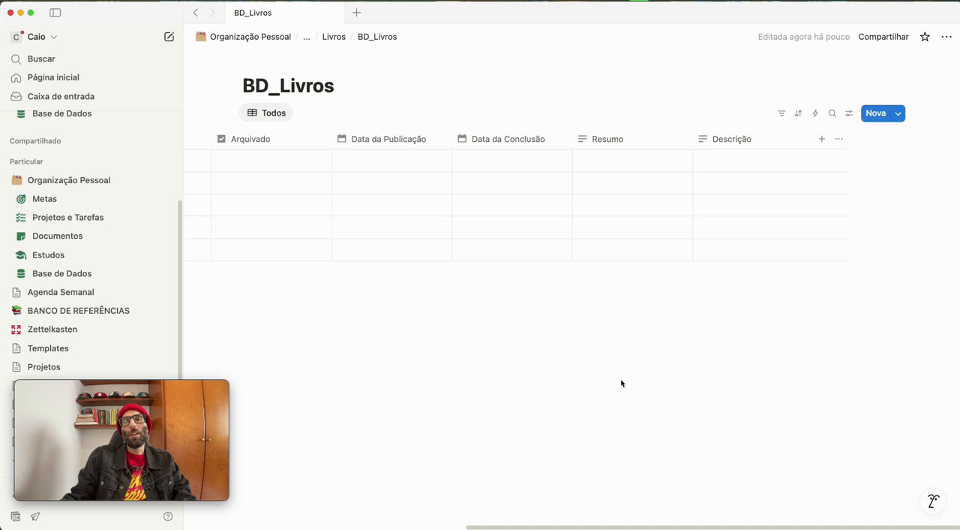
# Add a status property after Descrição and rename its "Não iniciada" option to "Um dia"
pyautogui.click(821, 139)
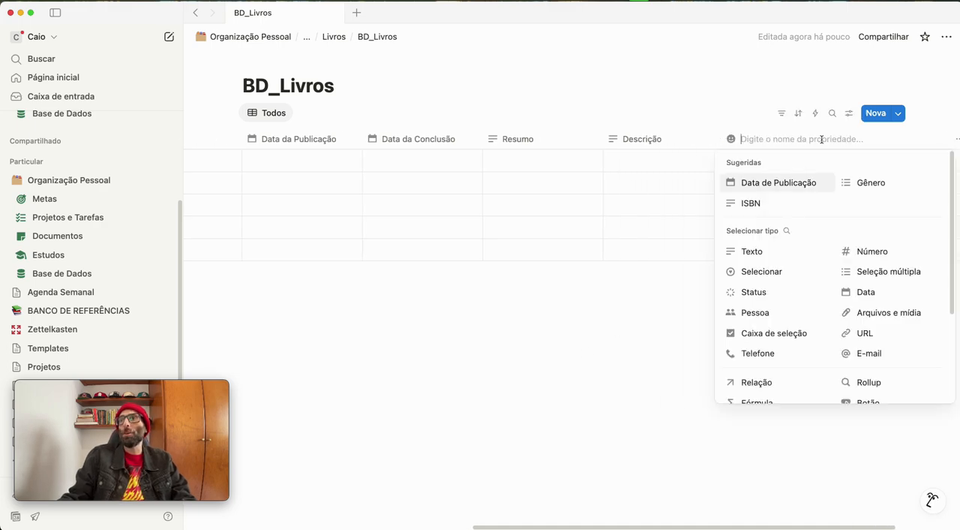
pyautogui.click(745, 292)
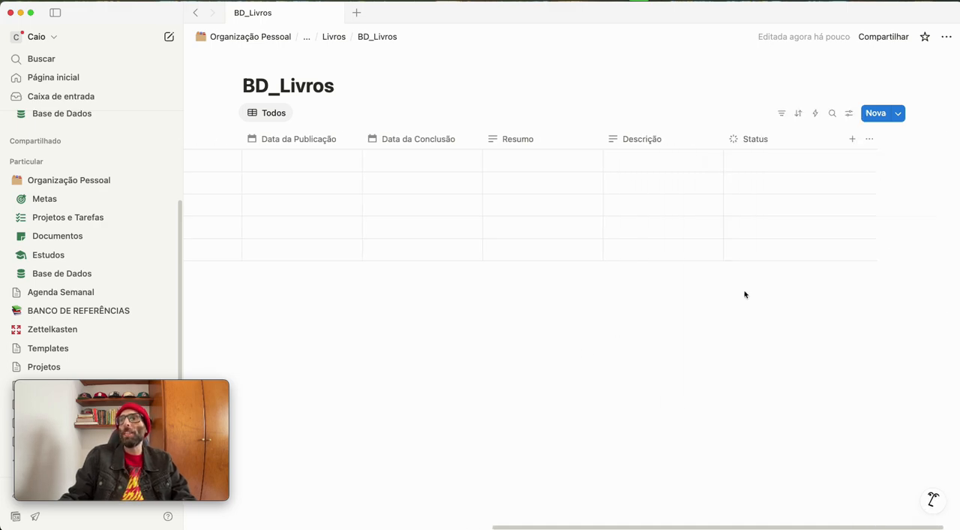
pyautogui.click(757, 146)
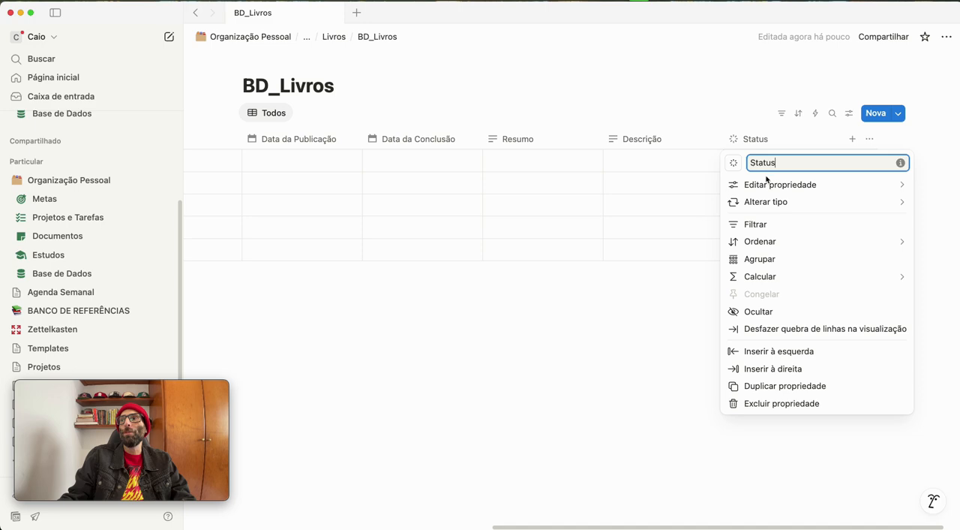
pyautogui.moveTo(767, 192)
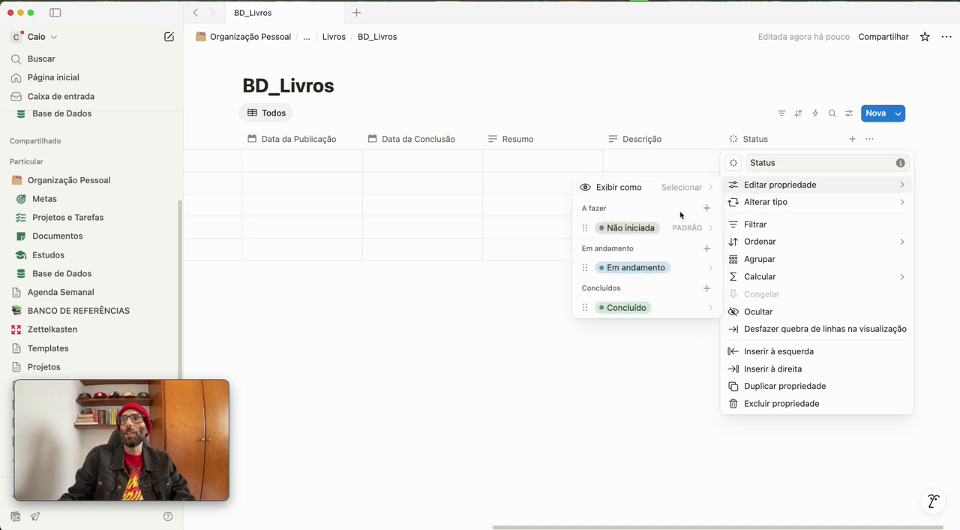
pyautogui.click(641, 237)
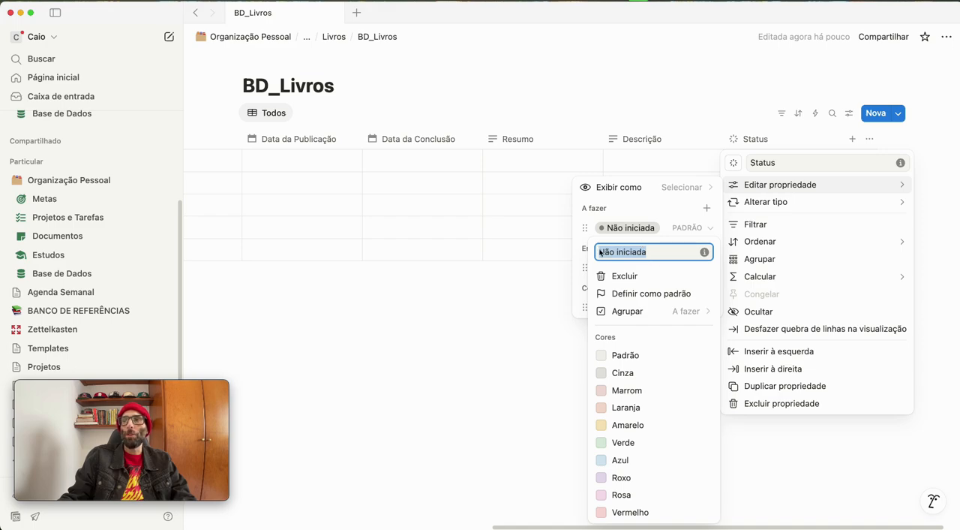
pyautogui.write('Um dia')
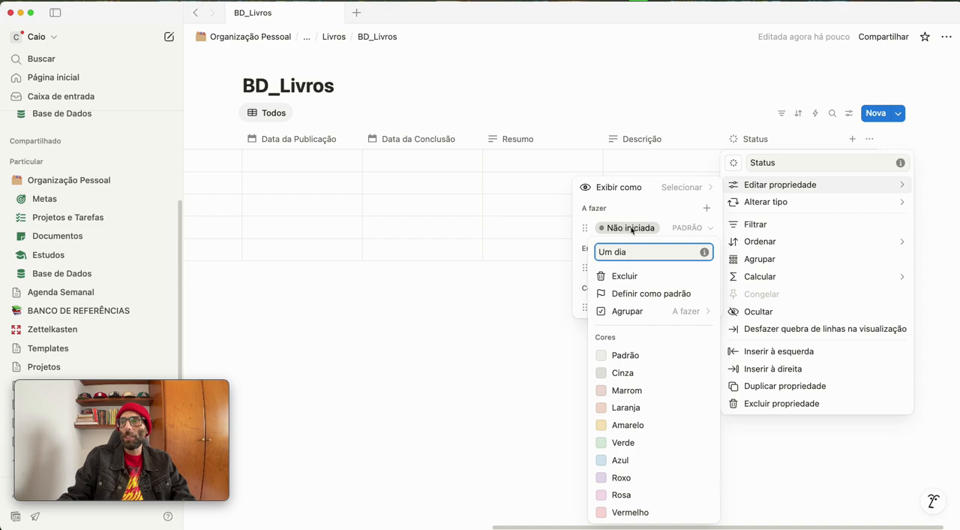
pyautogui.press('Return')
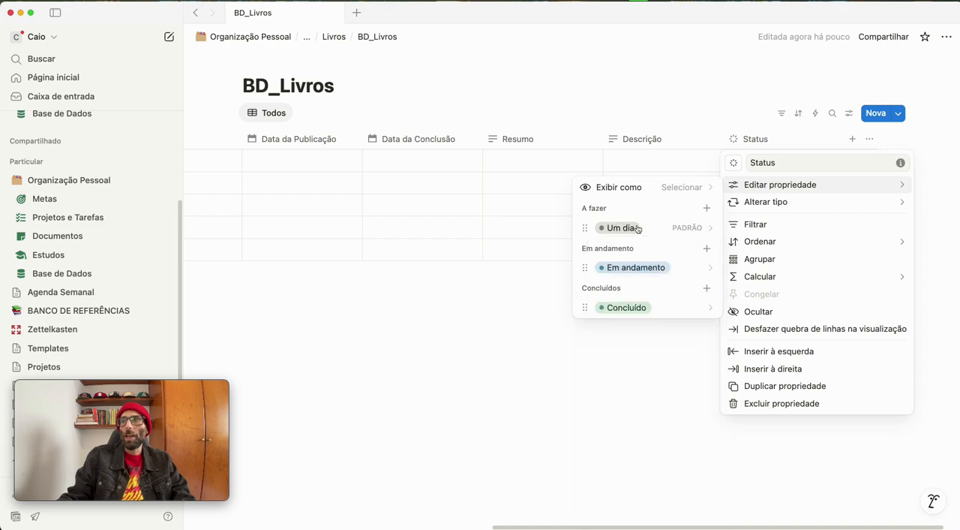
# Add a "Para Ler" option to the Status property's A fazer group and make it the default status
pyautogui.click(705, 207)
pyautogui.write('Para Ler')
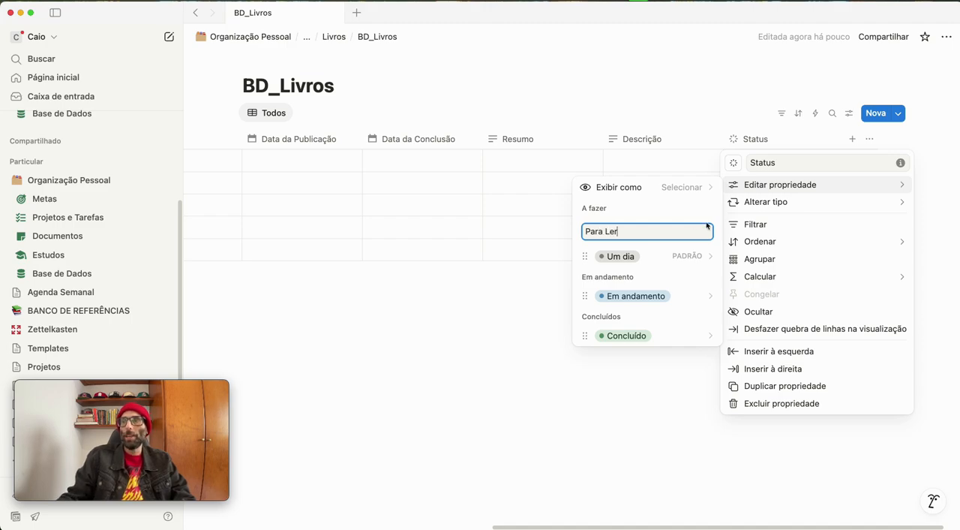
pyautogui.press('Return')
pyautogui.moveTo(583, 261); pyautogui.dragTo(609, 260)
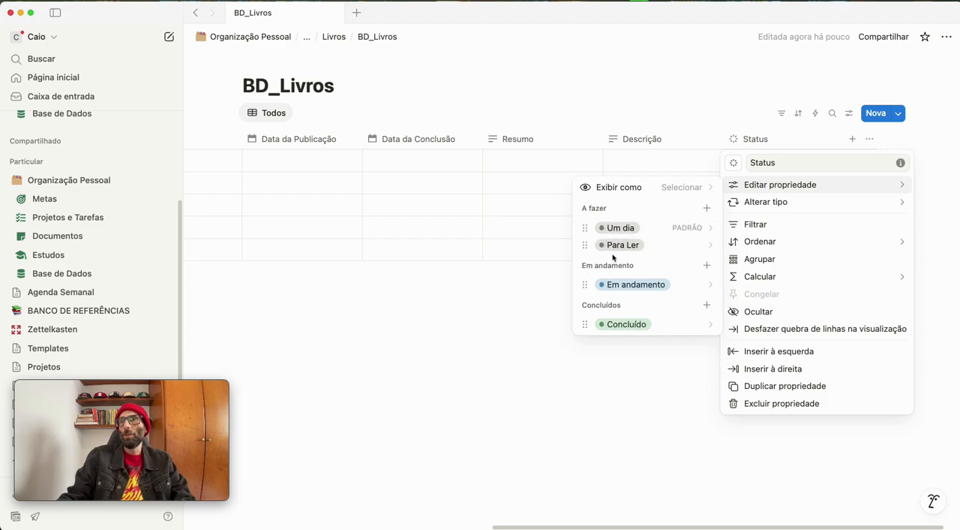
pyautogui.click(684, 245)
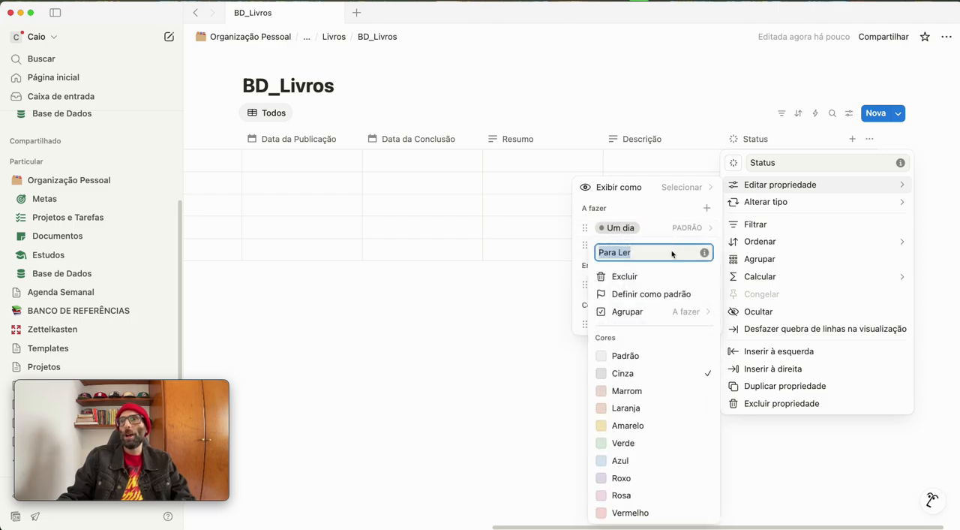
pyautogui.click(653, 295)
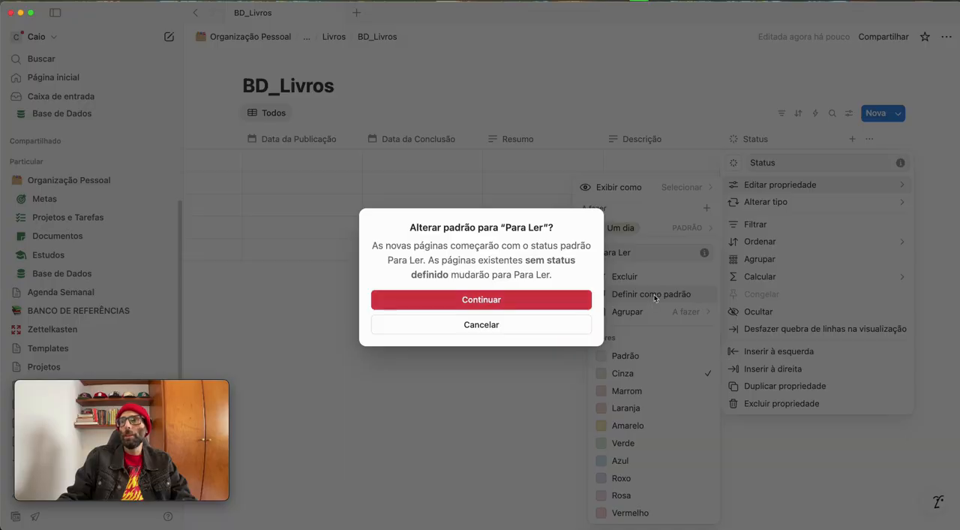
pyautogui.click(488, 299)
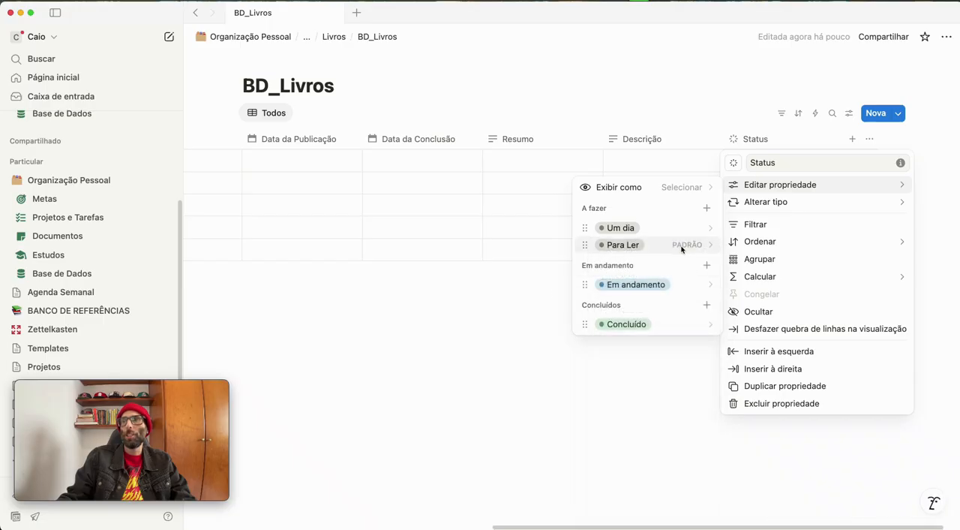
# Rename the Status options "Em andamento" to "Lendo" and "Concluído" to "Lido"
pyautogui.click(650, 284)
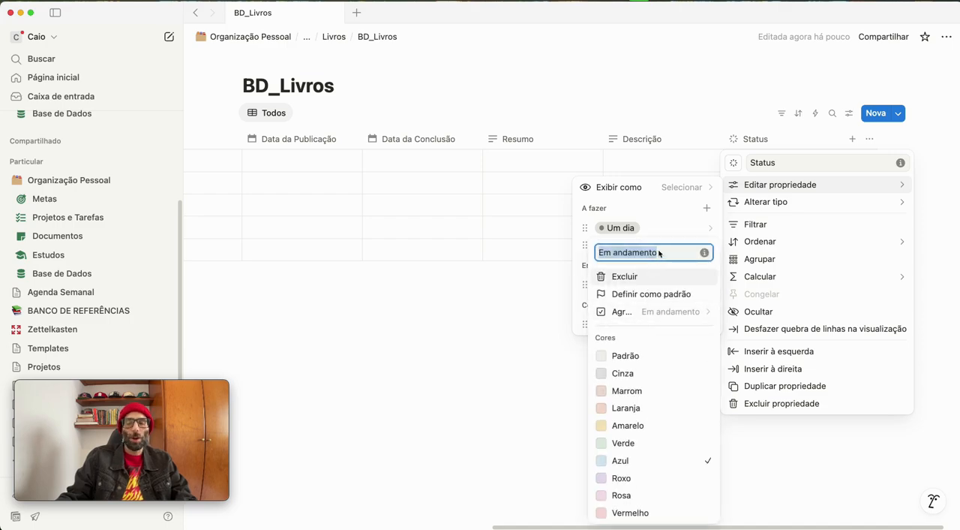
pyautogui.write('Lendo')
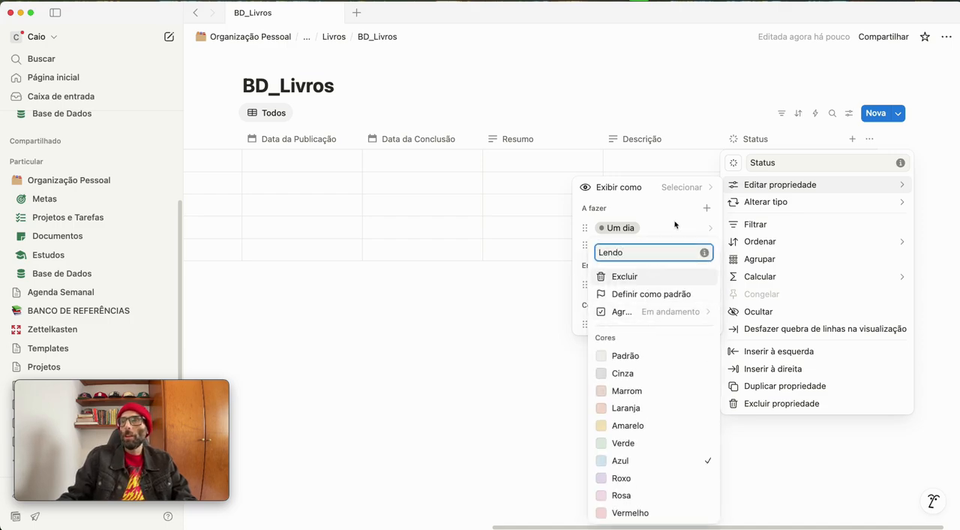
pyautogui.press('Return')
pyautogui.click(628, 324)
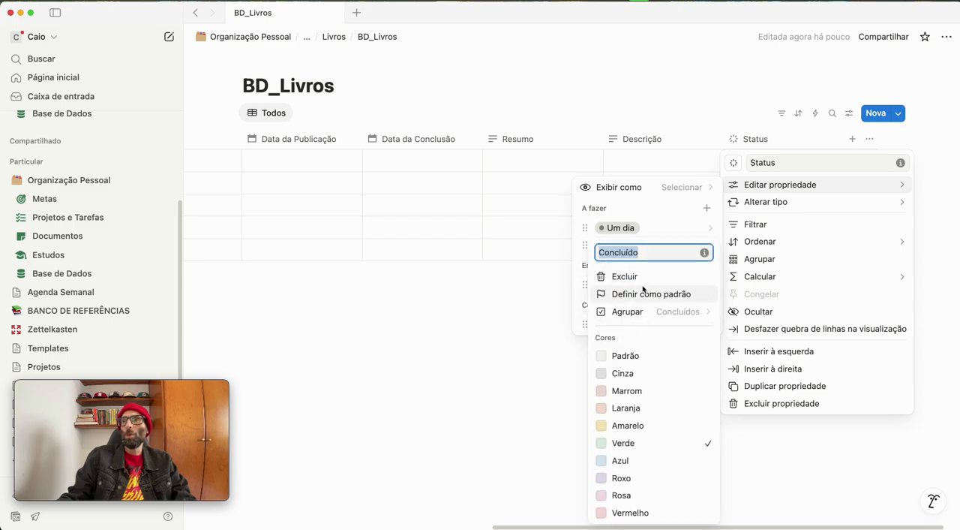
pyautogui.write('Lido')
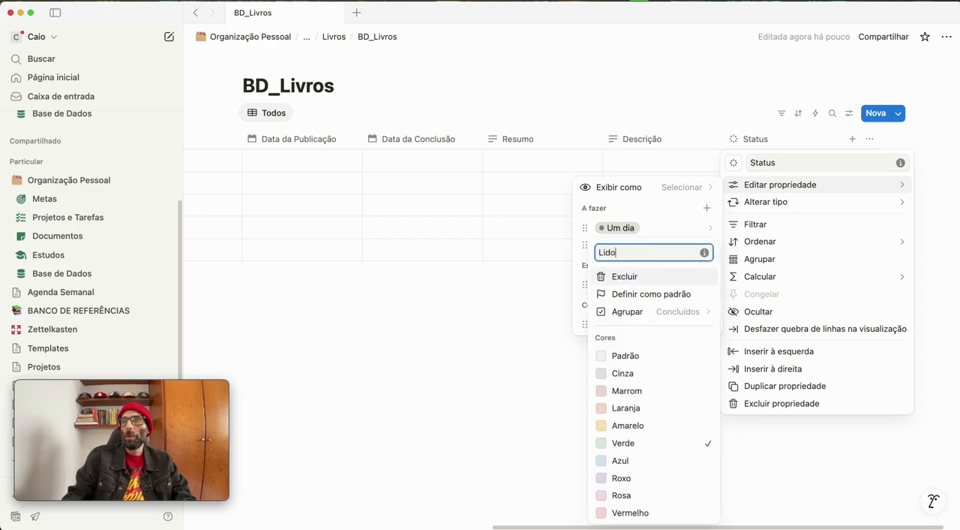
pyautogui.press('Return')
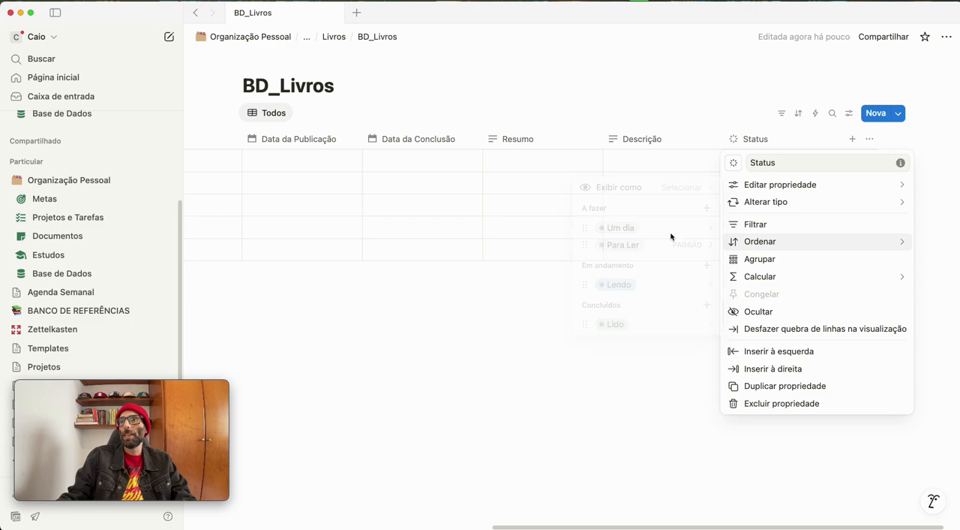
pyautogui.moveTo(750, 191)
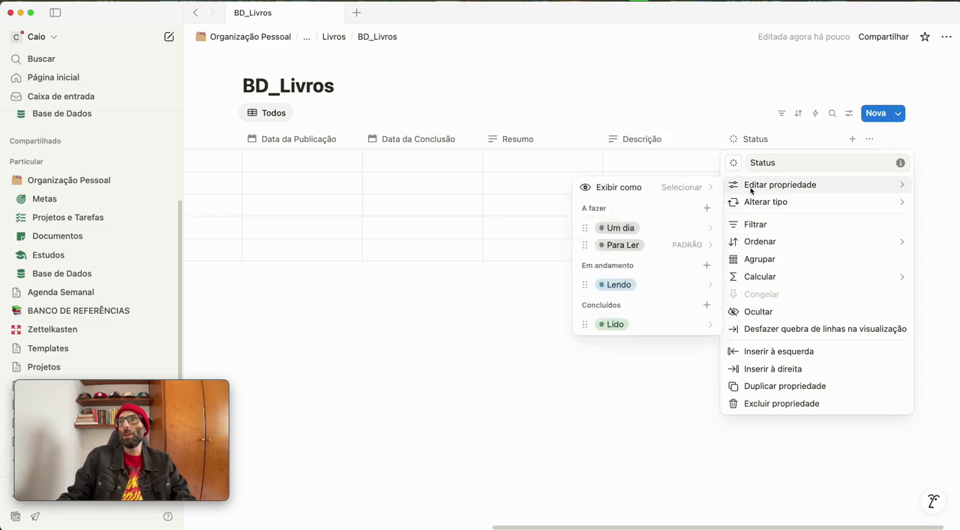
pyautogui.click(460, 365)
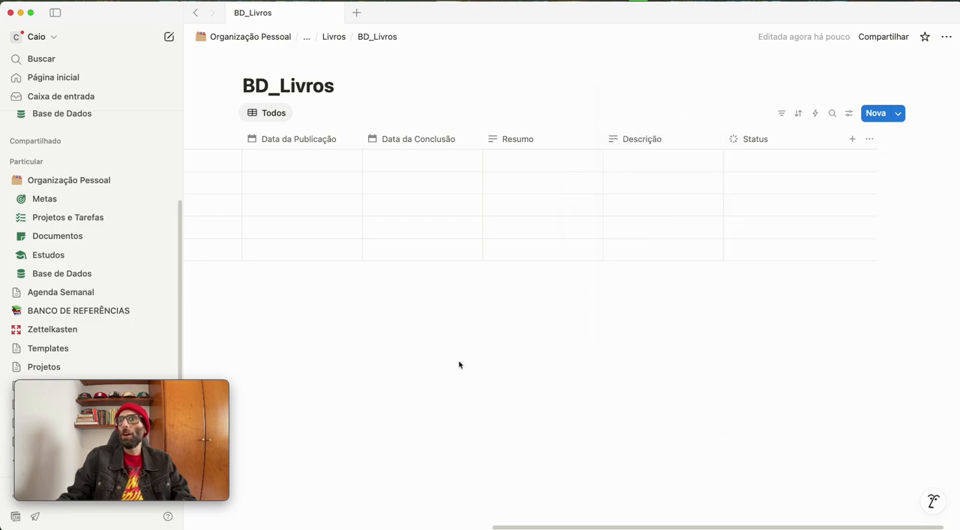
# Add a number property after Status and name it "Total de Páginas"
pyautogui.click(852, 138)
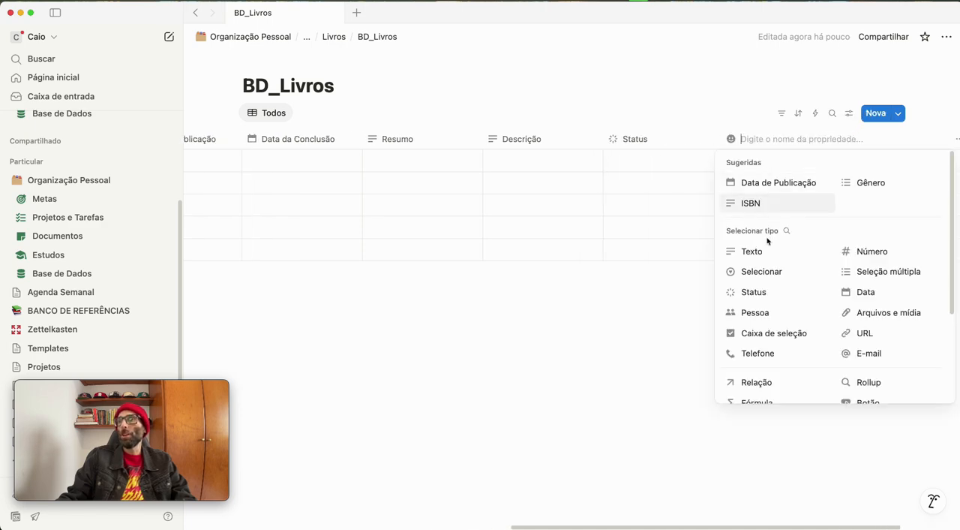
pyautogui.click(858, 257)
pyautogui.click(763, 137)
pyautogui.moveTo(804, 166); pyautogui.dragTo(752, 162)
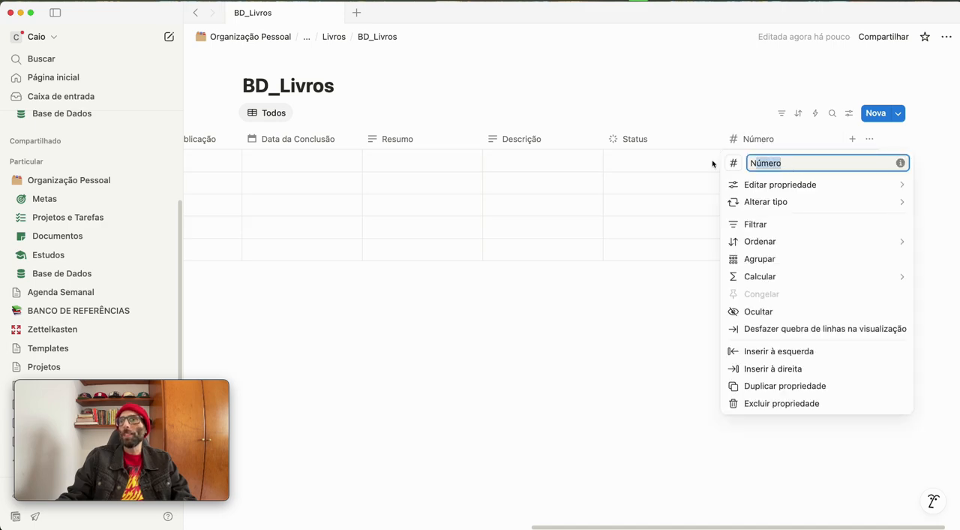
pyautogui.write('Tot')
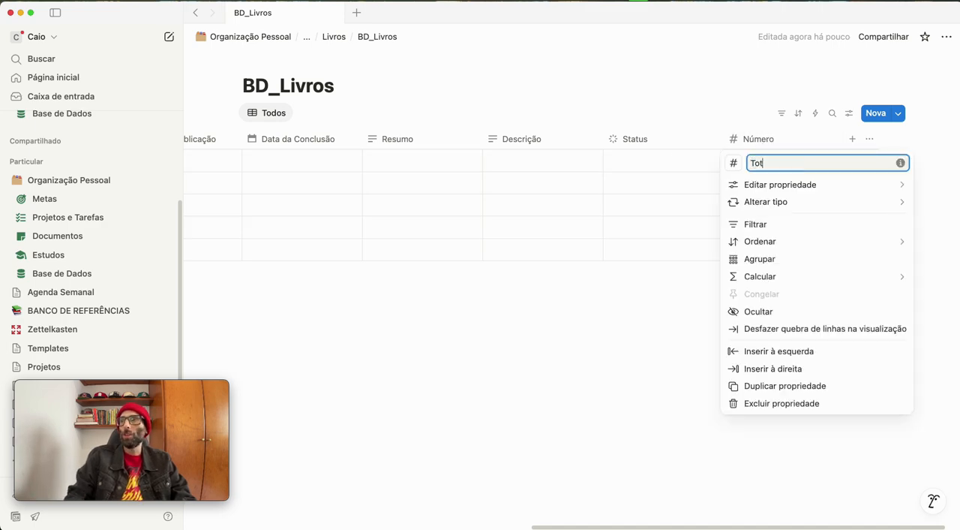
pyautogui.write('al de Páginas')
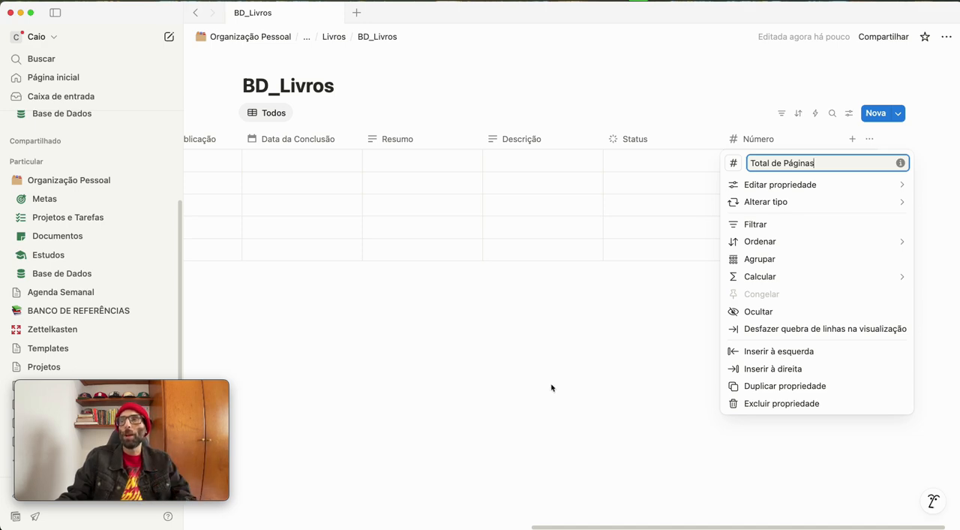
pyautogui.click(628, 393)
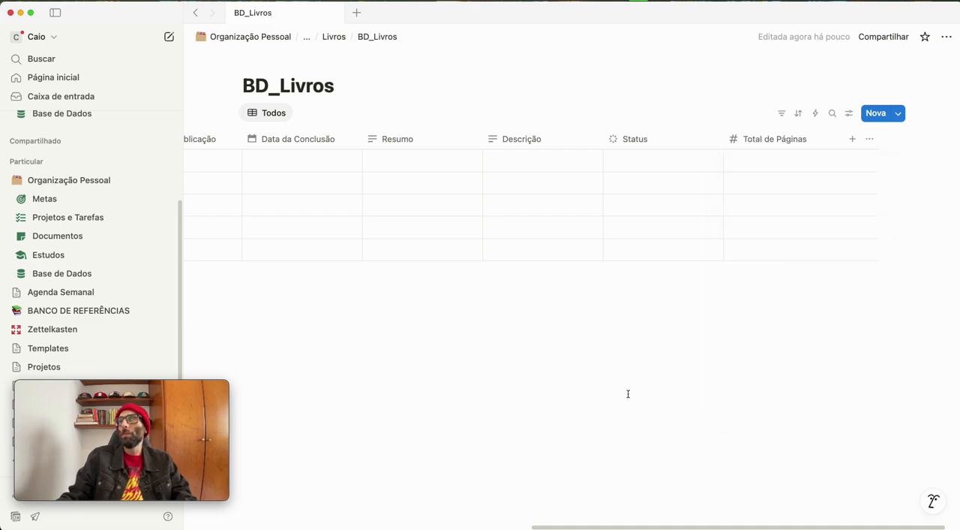
# Duplicate the Total de Páginas property as "Página Atual" and place the copy before Total de Páginas
pyautogui.click(766, 143)
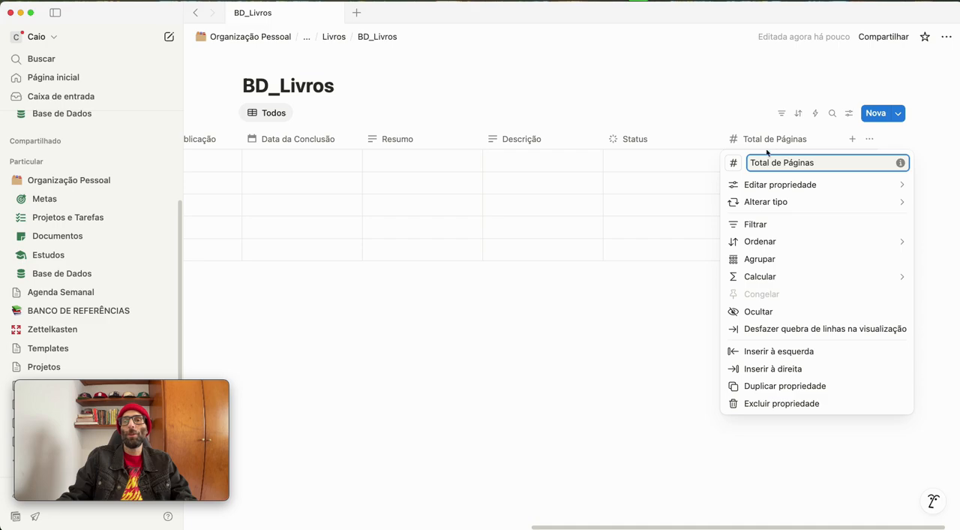
pyautogui.click(780, 385)
pyautogui.click(908, 143)
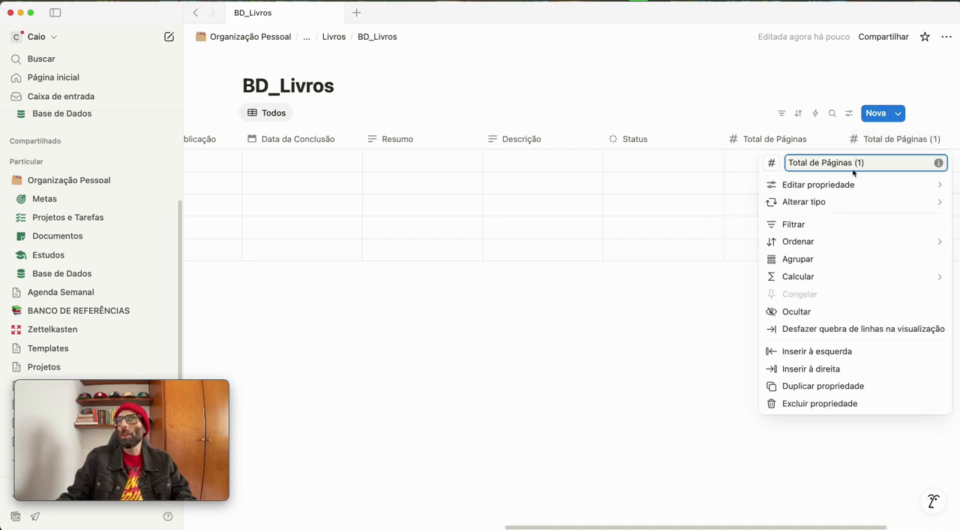
pyautogui.moveTo(876, 168); pyautogui.dragTo(765, 163)
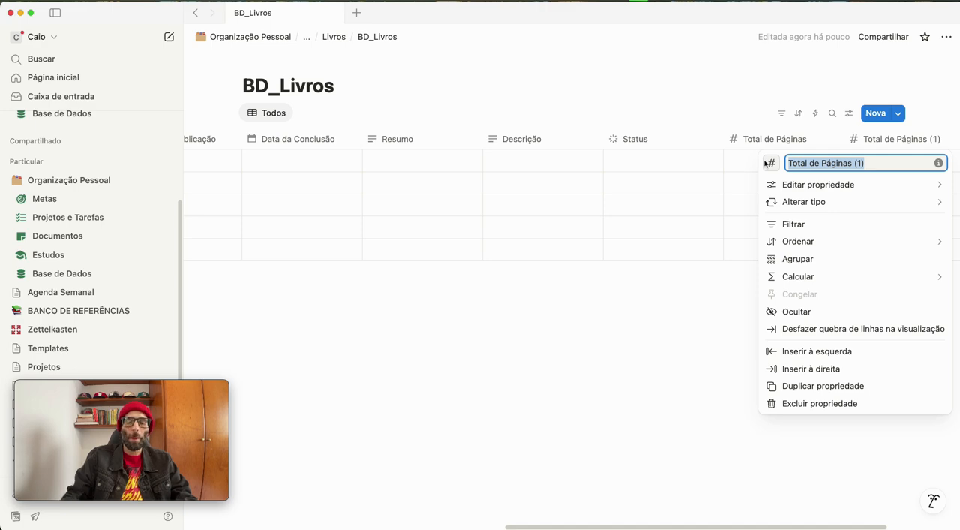
pyautogui.write('Página Atual')
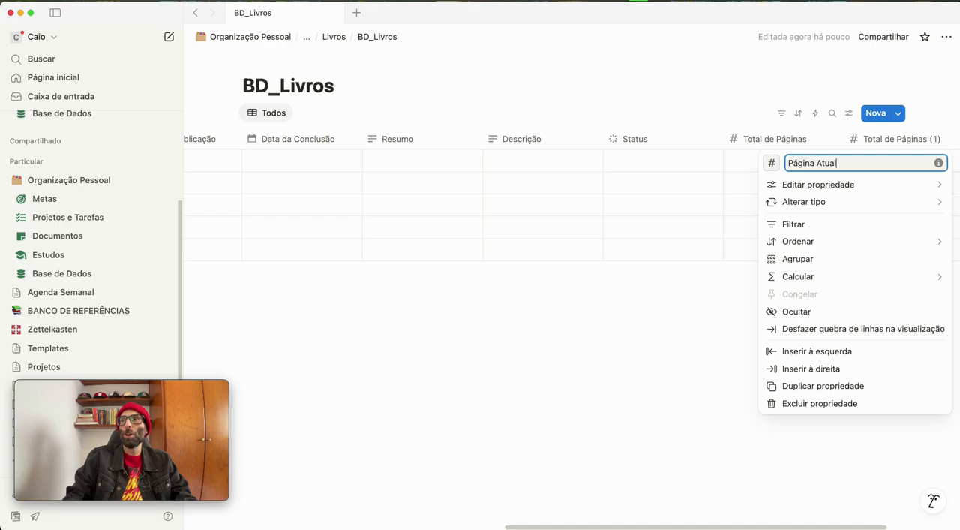
pyautogui.click(817, 55)
pyautogui.moveTo(872, 140); pyautogui.dragTo(754, 143)
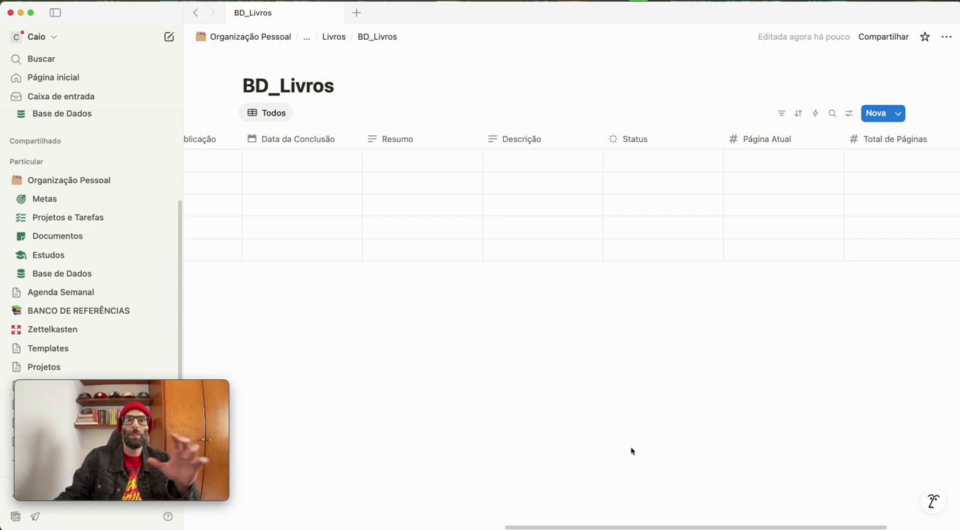
# Add a files and media property after Total de Páginas and name it "PDF"
pyautogui.click(695, 528)
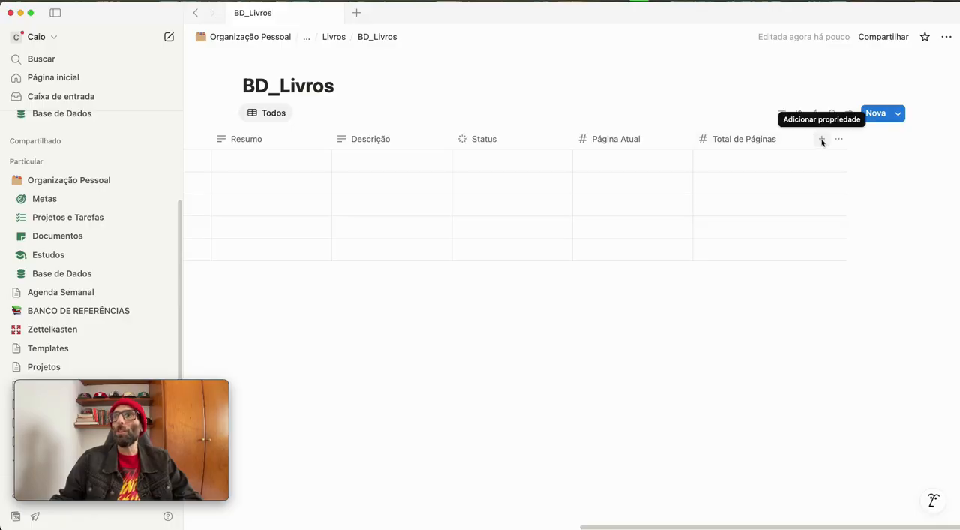
pyautogui.click(822, 139)
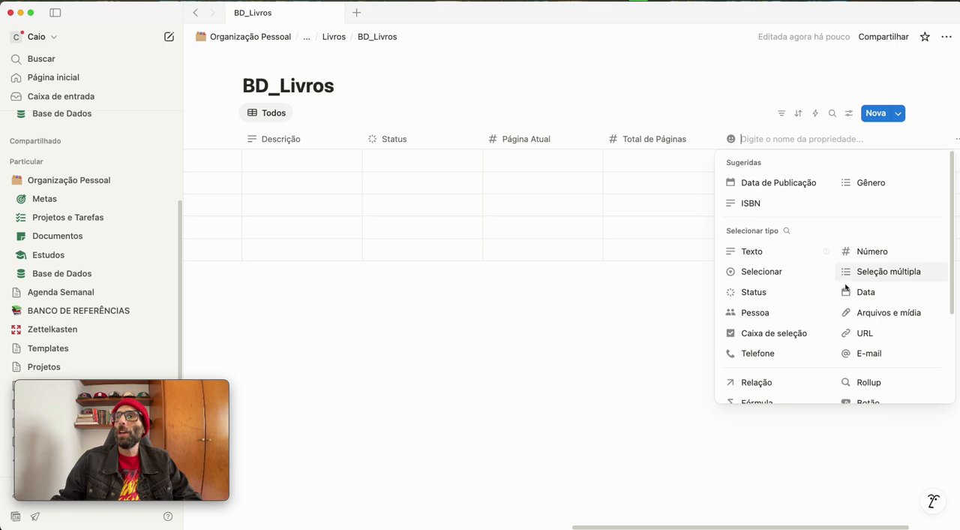
pyautogui.click(859, 315)
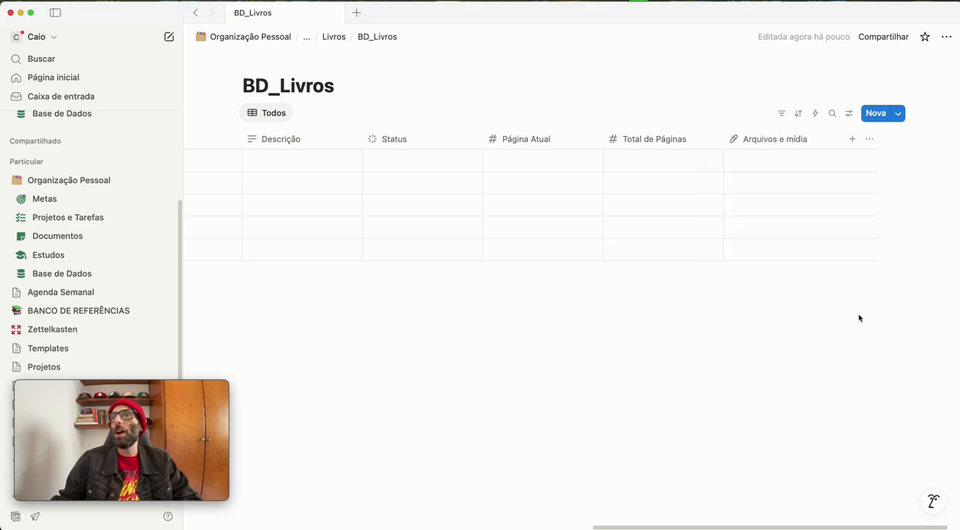
pyautogui.click(778, 143)
pyautogui.tripleClick(822, 164)
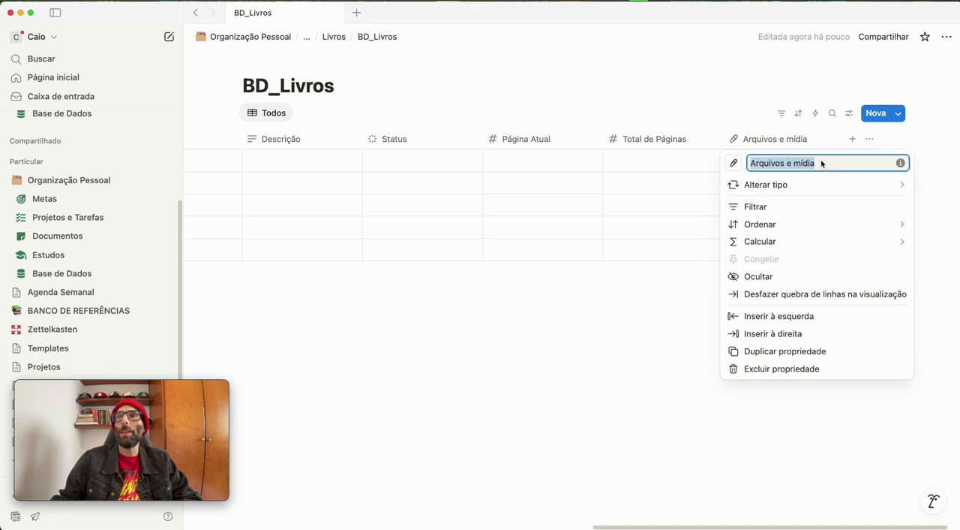
pyautogui.write('PDF')
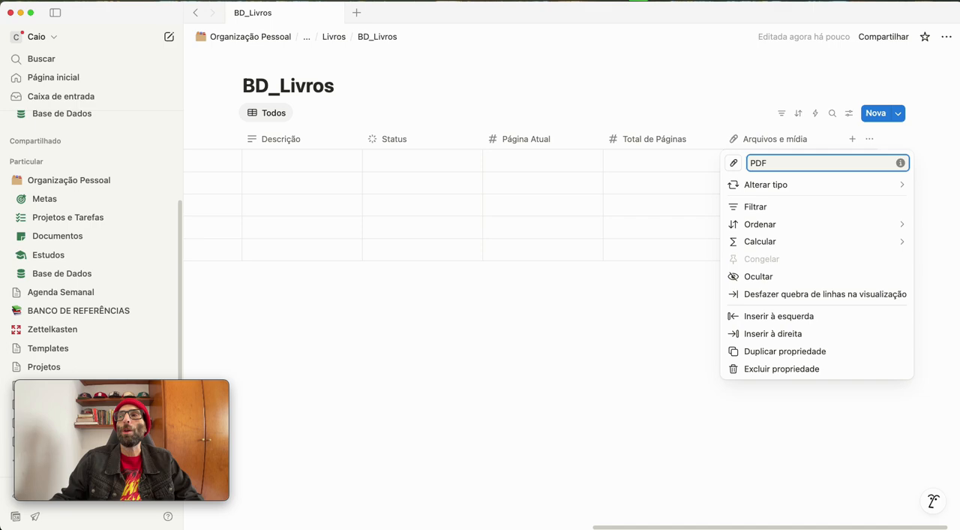
pyautogui.click(572, 361)
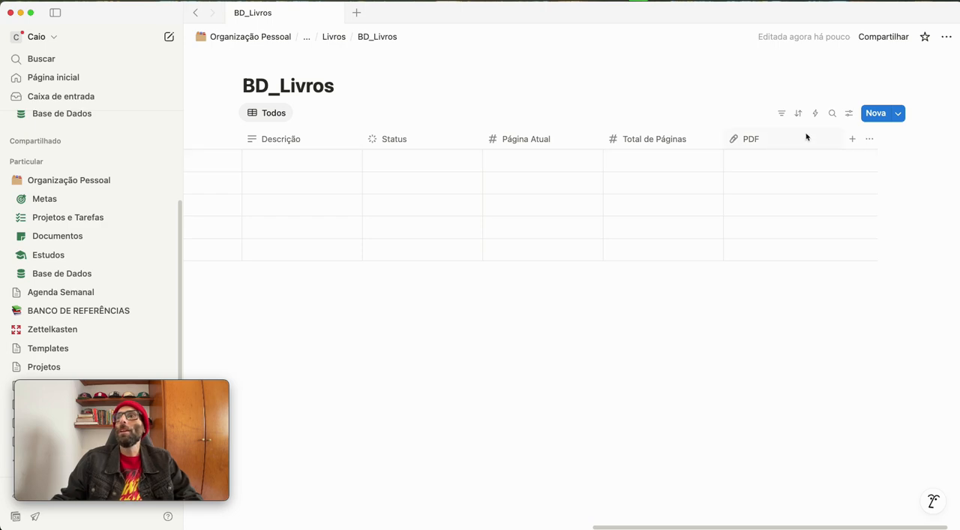
# Add the automatic date properties "Criado em" and "Última edição" after the PDF property
pyautogui.click(852, 138)
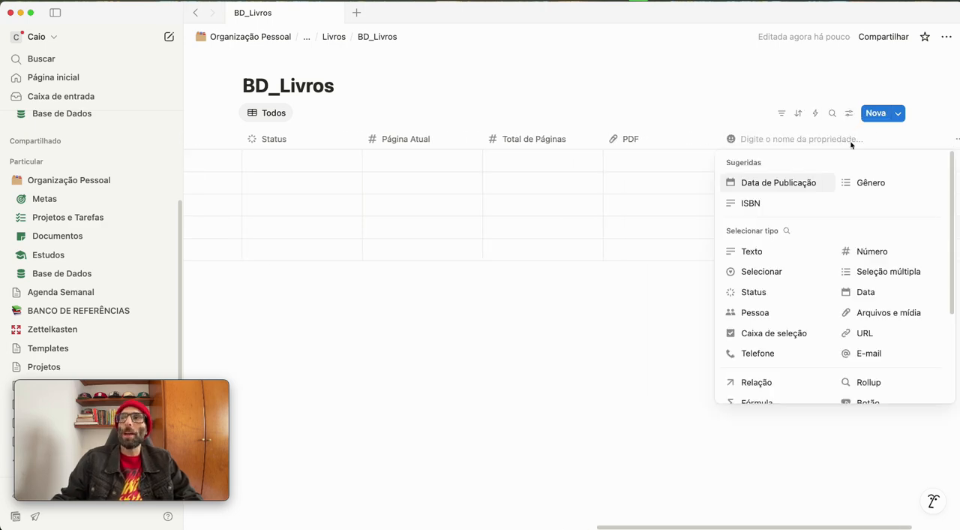
pyautogui.scroll(-5, 861, 287)
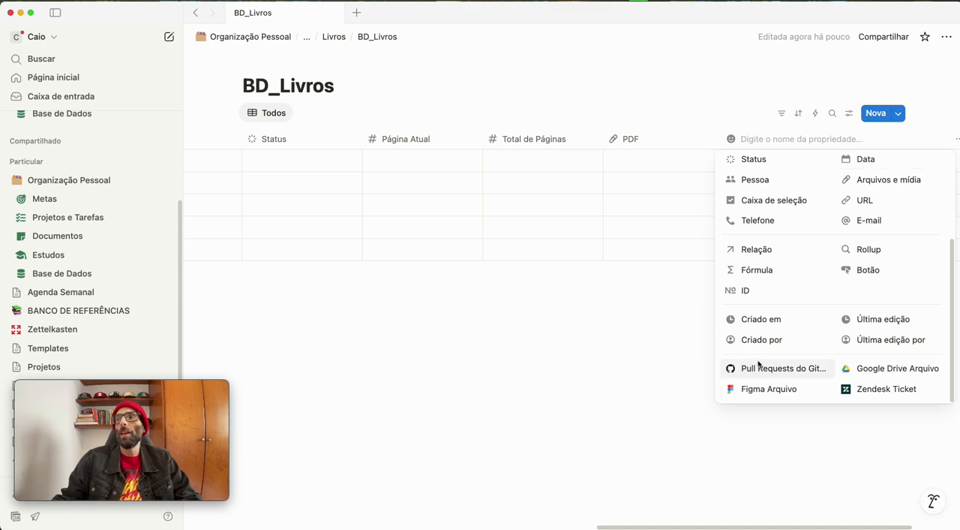
pyautogui.click(765, 323)
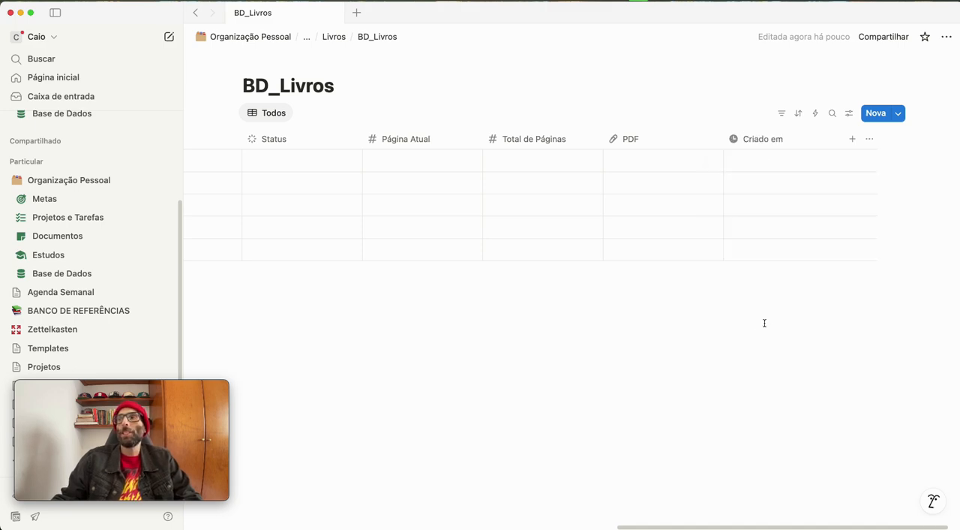
pyautogui.click(852, 138)
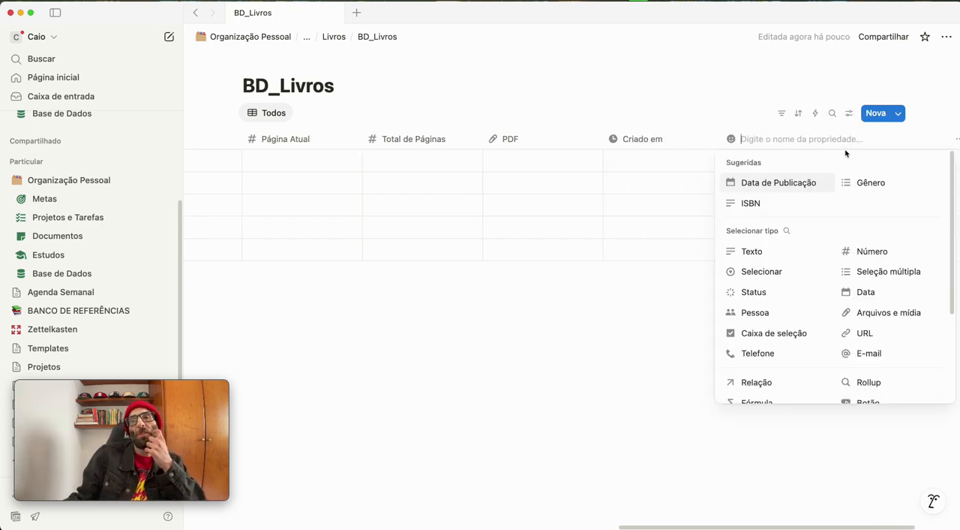
pyautogui.scroll(-3, 874, 313)
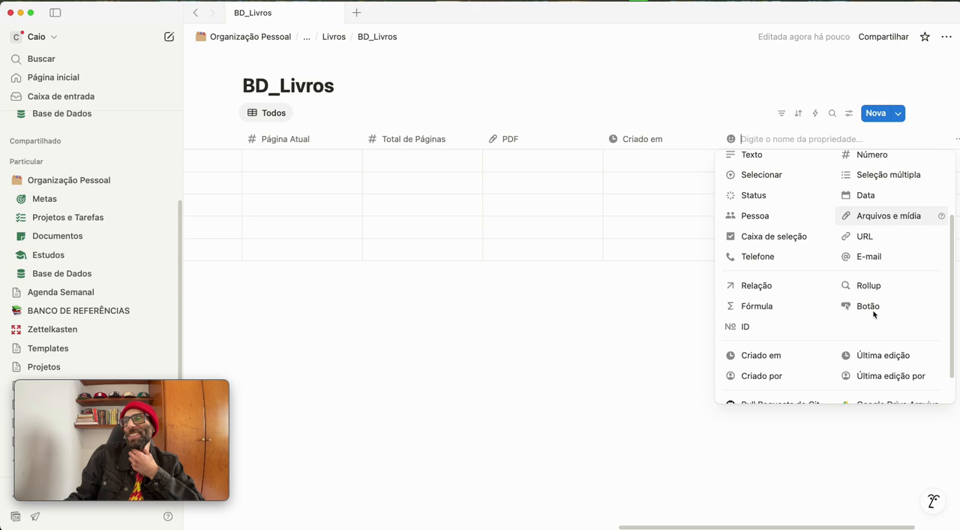
pyautogui.scroll(-2, 874, 314)
pyautogui.click(872, 326)
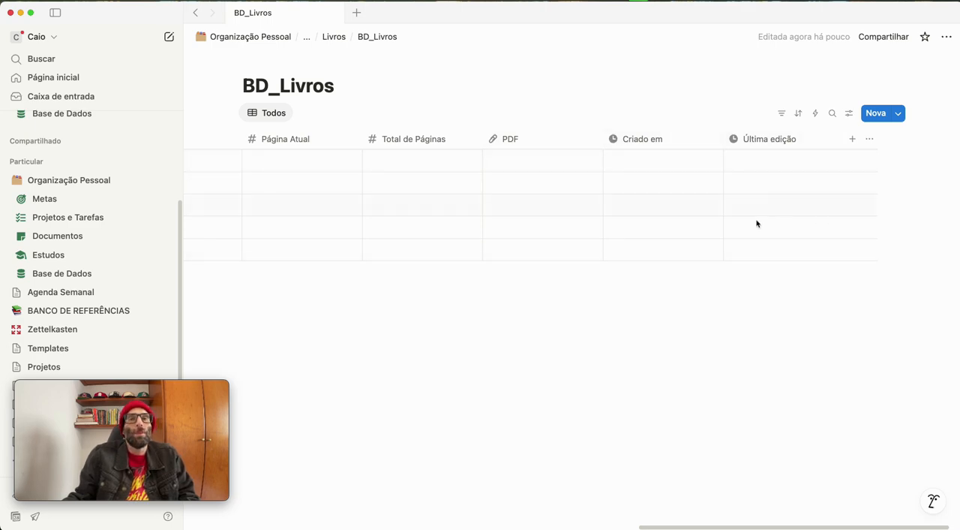
# Rename the Publicação text property as "Plataforma"
pyautogui.hscroll(-10, 670, 353)
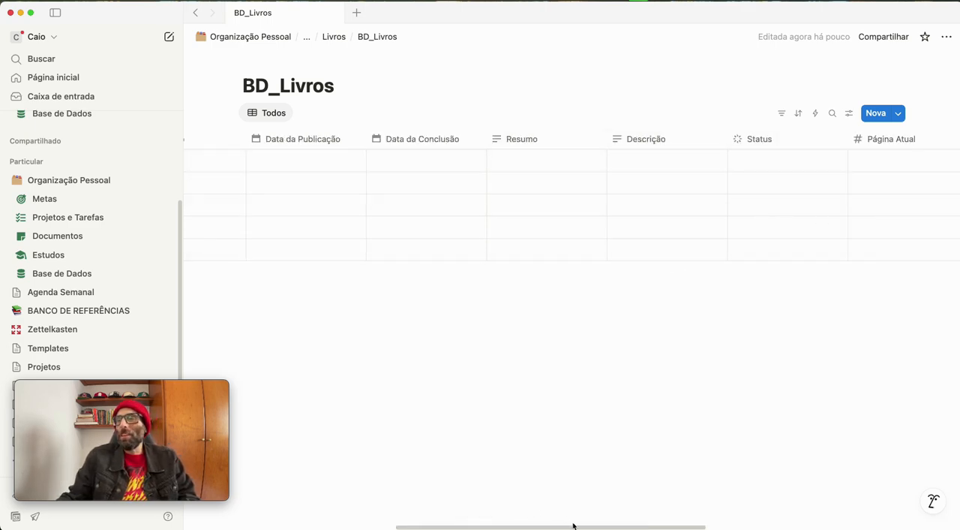
pyautogui.moveTo(570, 527); pyautogui.dragTo(382, 499)
pyautogui.click(492, 143)
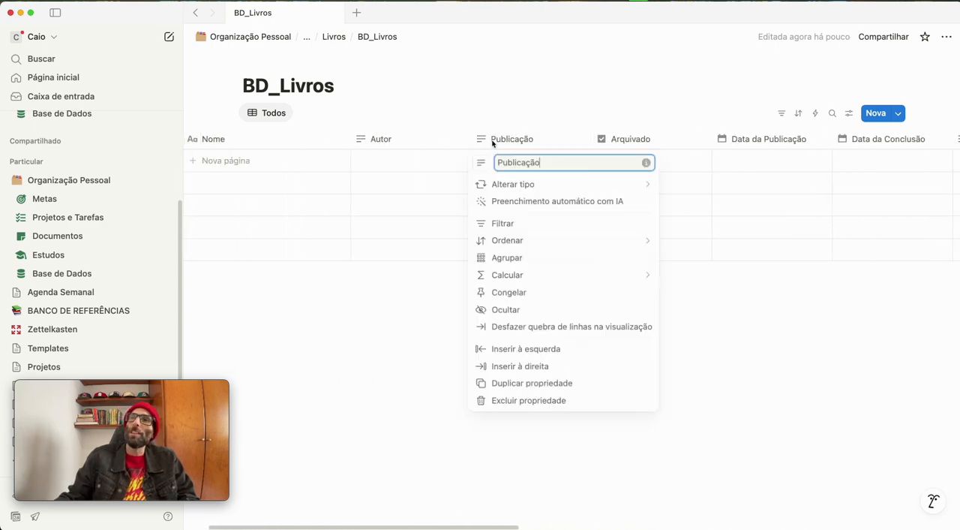
pyautogui.doubleClick(519, 162)
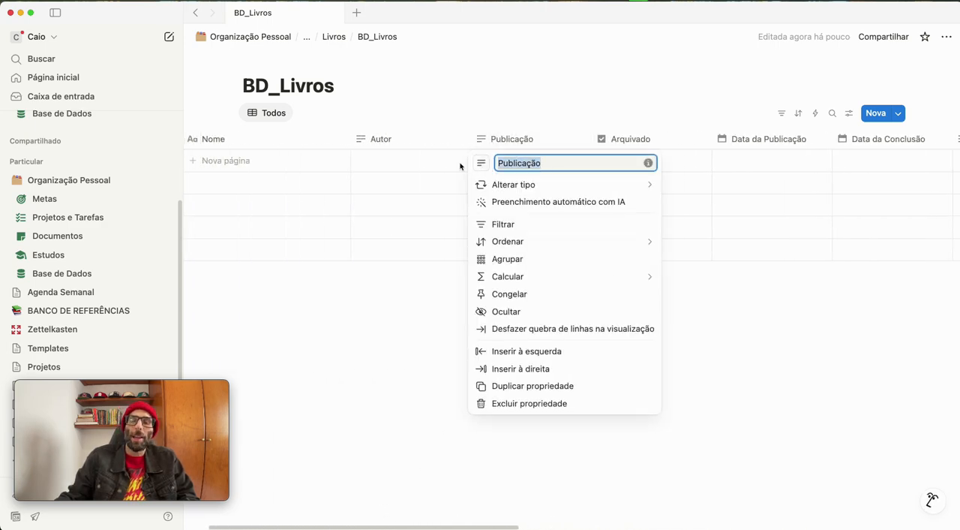
pyautogui.write('Plata')
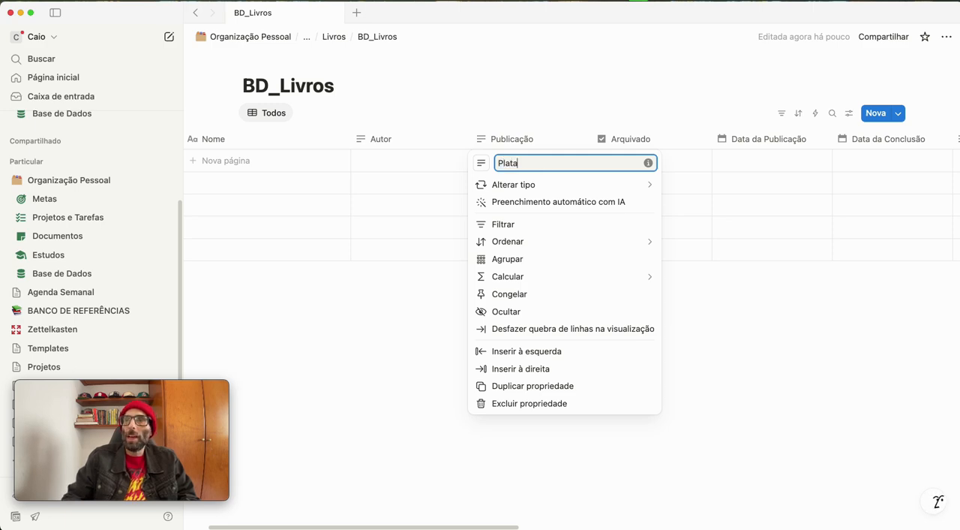
pyautogui.write('forme')
pyautogui.press('BackSpace')
pyautogui.write('a')
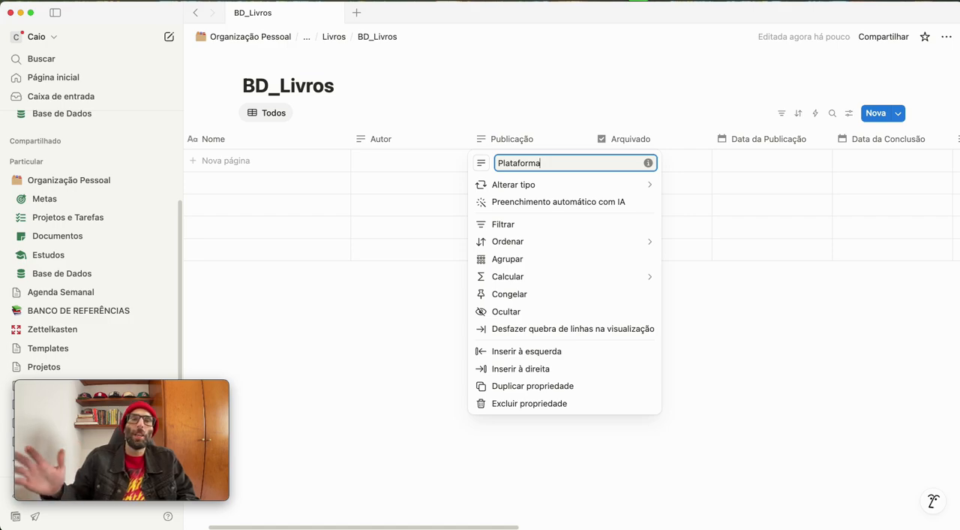
pyautogui.press('Return')
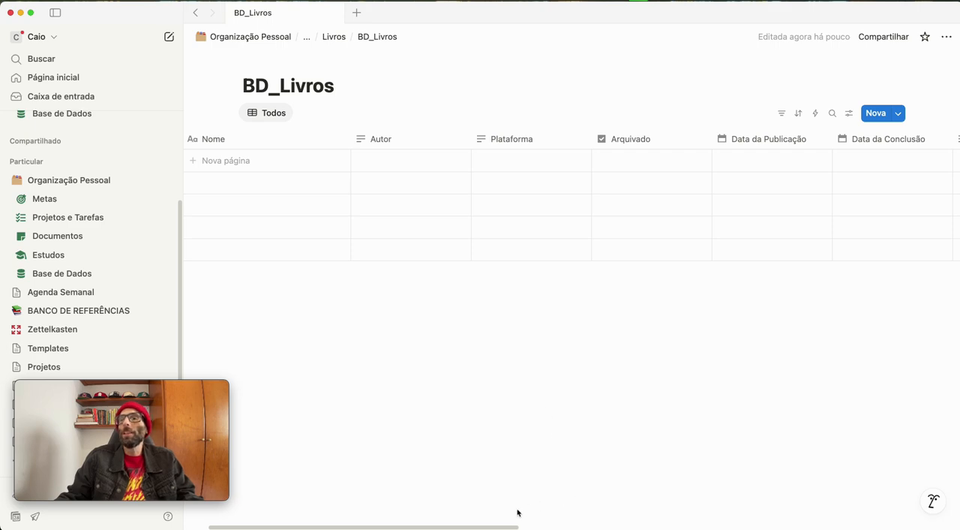
# Return to the Livros page and create a new empty full-page database below BD_Livros
pyautogui.moveTo(488, 527); pyautogui.dragTo(459, 505)
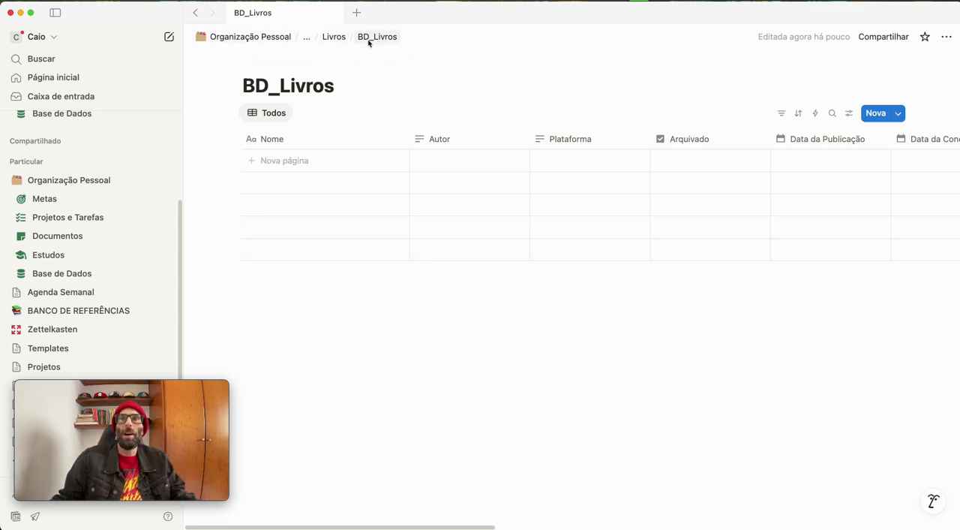
pyautogui.click(333, 38)
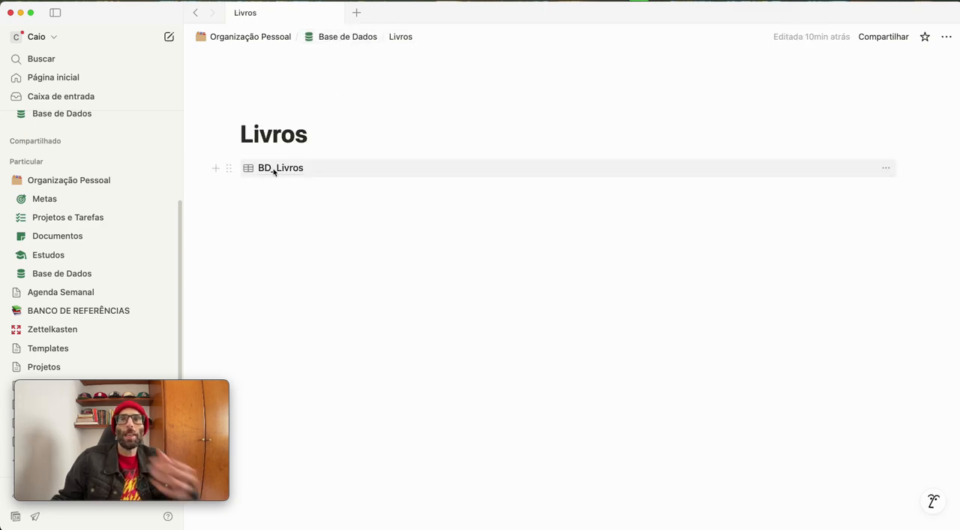
pyautogui.moveTo(271, 174)
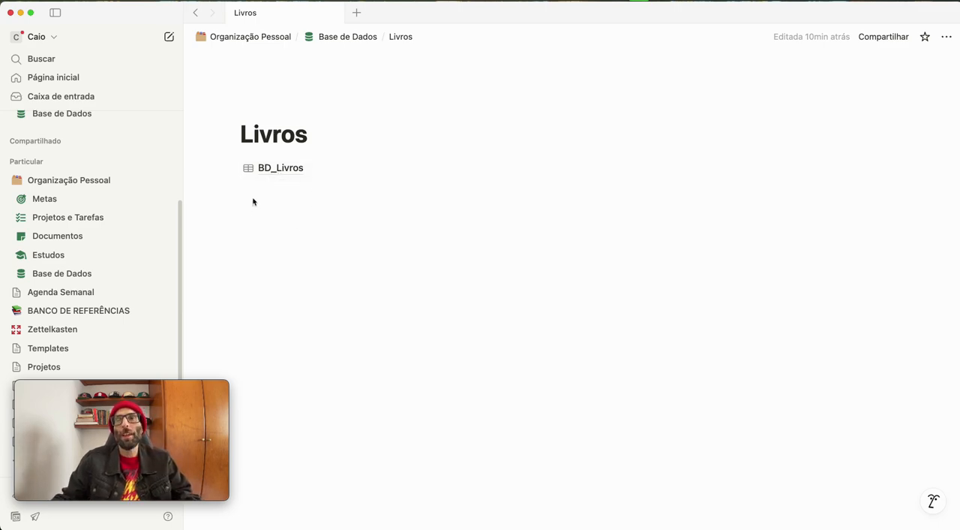
pyautogui.click(251, 182)
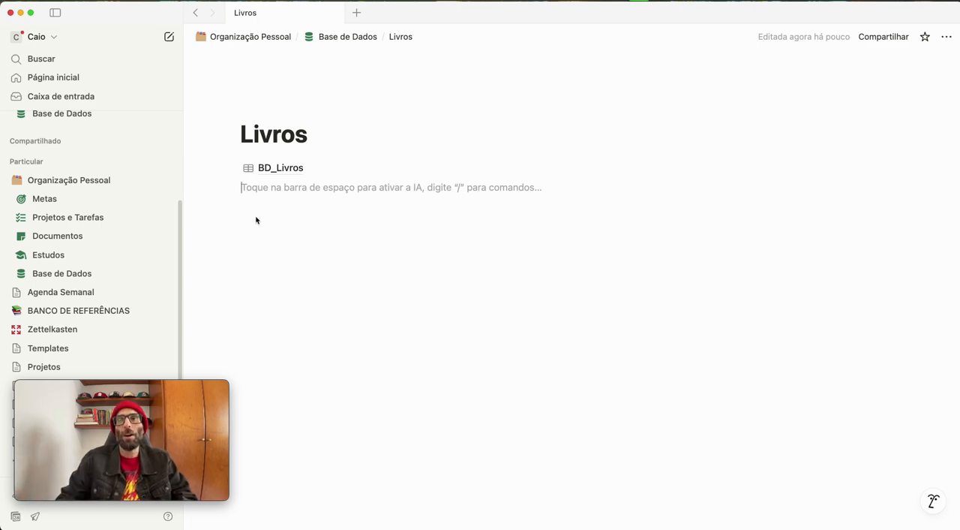
pyautogui.write('/')
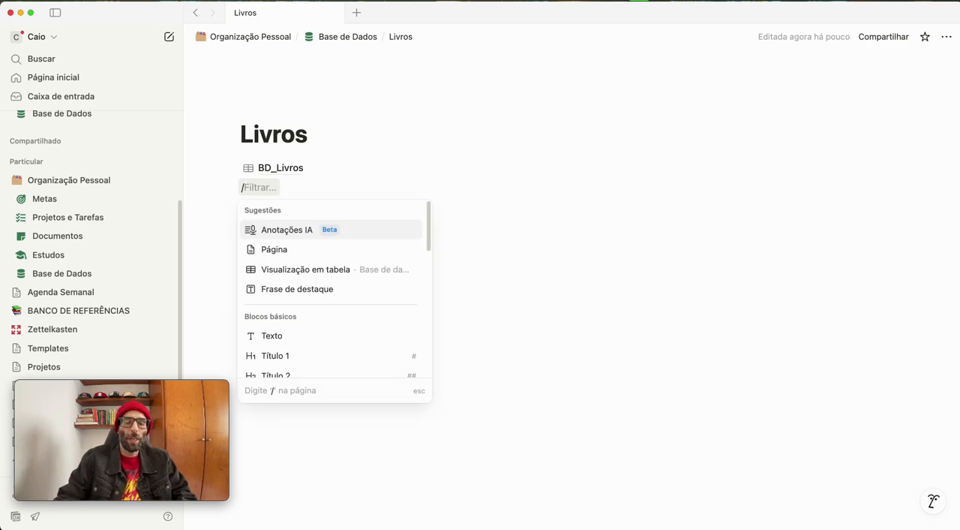
pyautogui.write('ba')
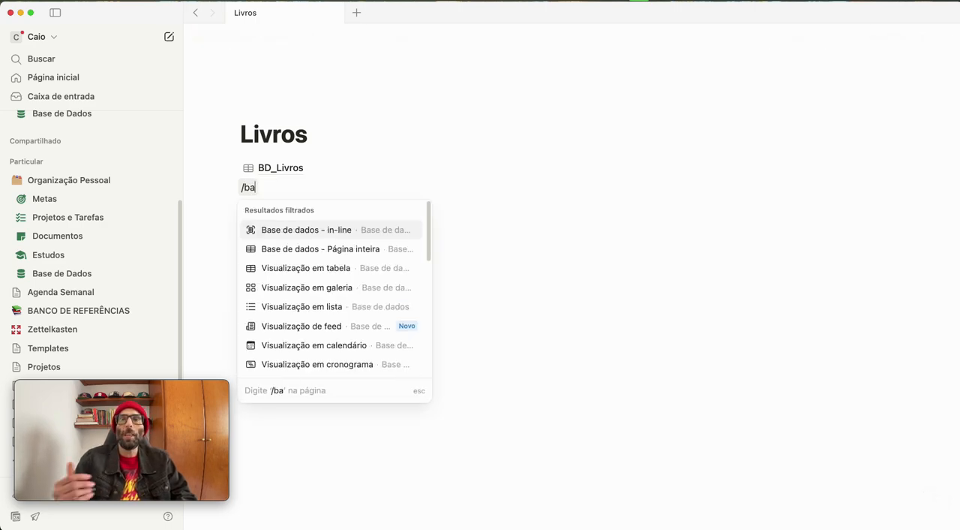
pyautogui.click(339, 253)
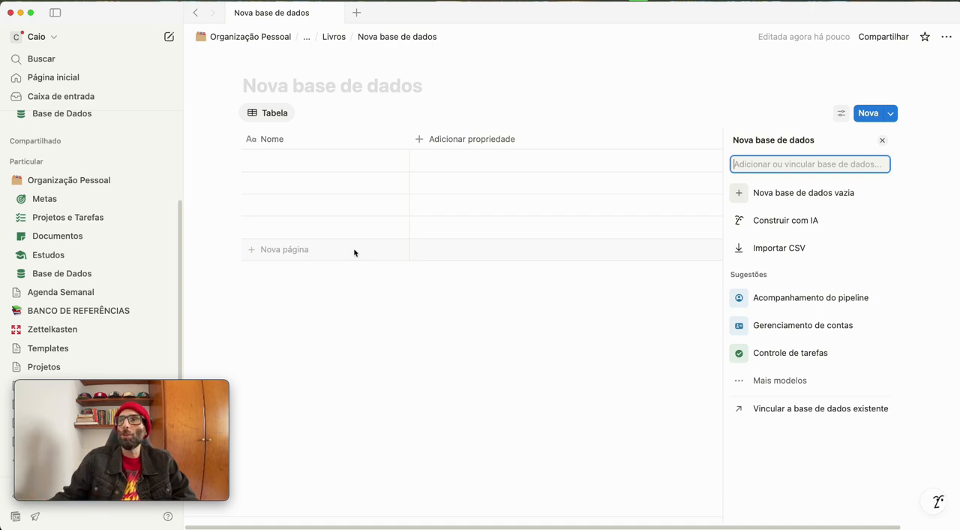
pyautogui.click(839, 202)
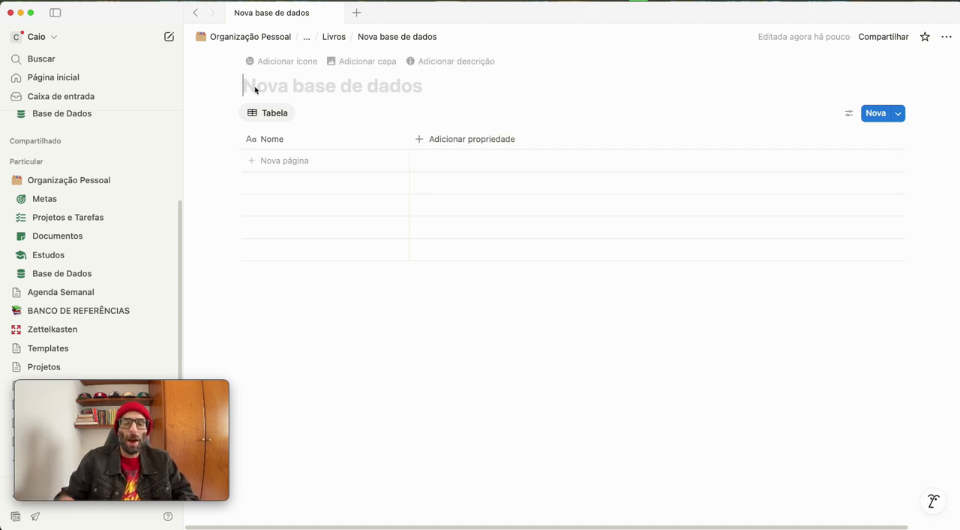
# Title the new database "BD_Livros_Categorias"
pyautogui.write('BD')
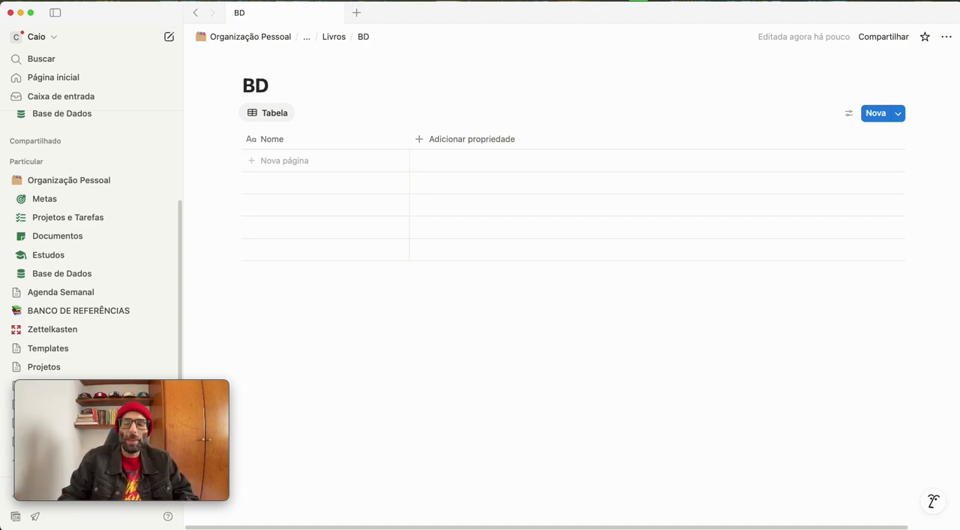
pyautogui.write('_Li')
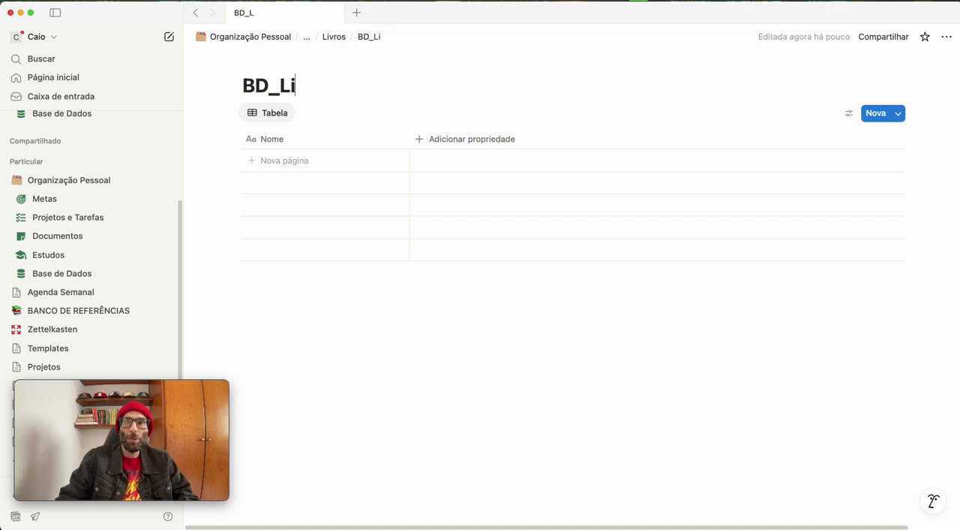
pyautogui.write('vros_Ca')
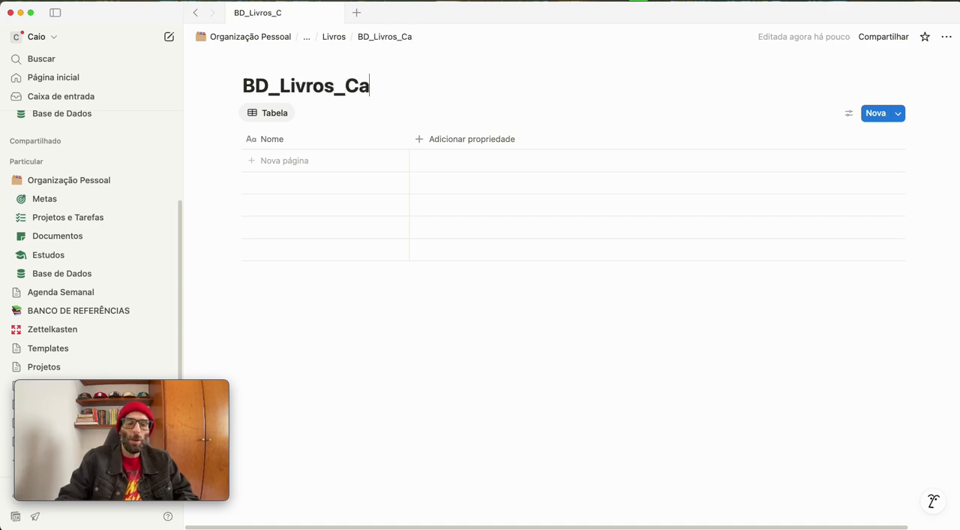
pyautogui.write('tegorias')
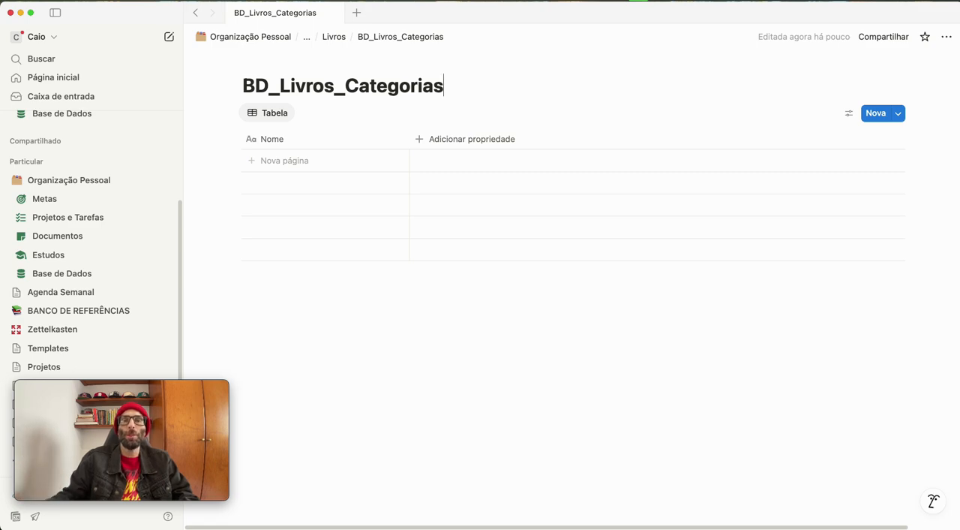
# Rename the table view of BD_Livros_Categorias as "Todas"
pyautogui.click(271, 118)
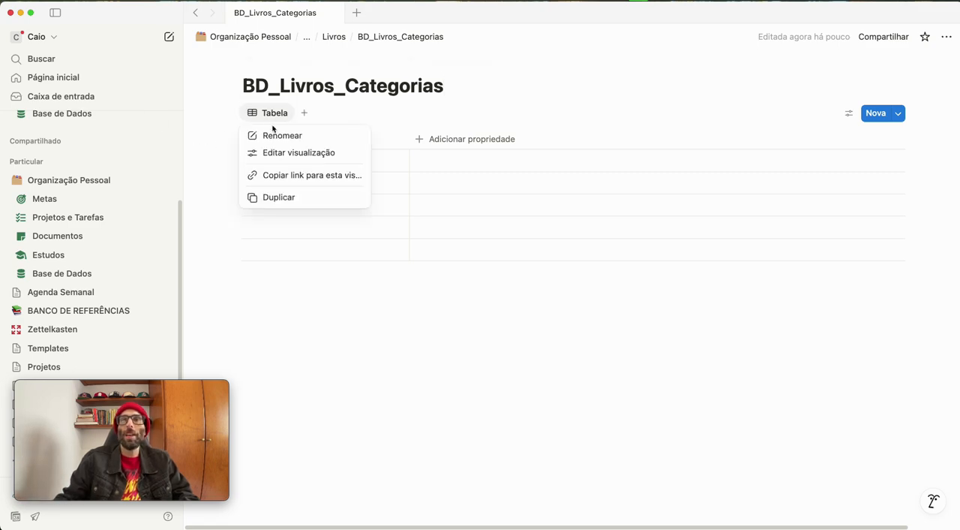
pyautogui.click(279, 135)
pyautogui.write('Todas')
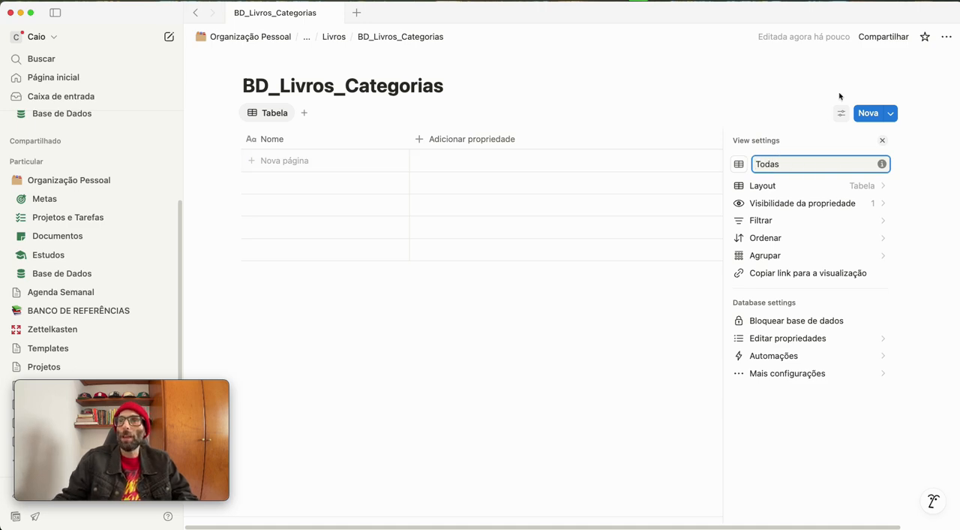
pyautogui.click(810, 90)
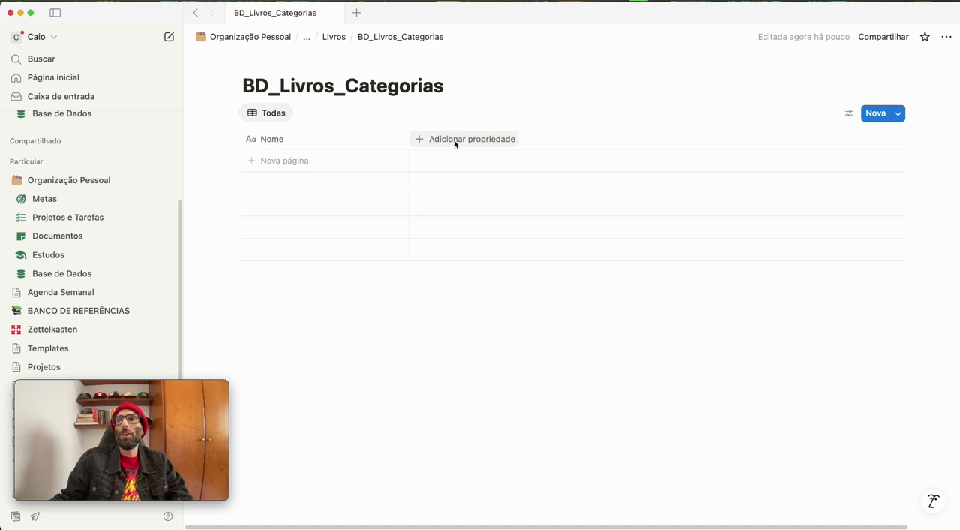
# Add a checkbox property after Nome and name it "Arquivado"
pyautogui.click(427, 141)
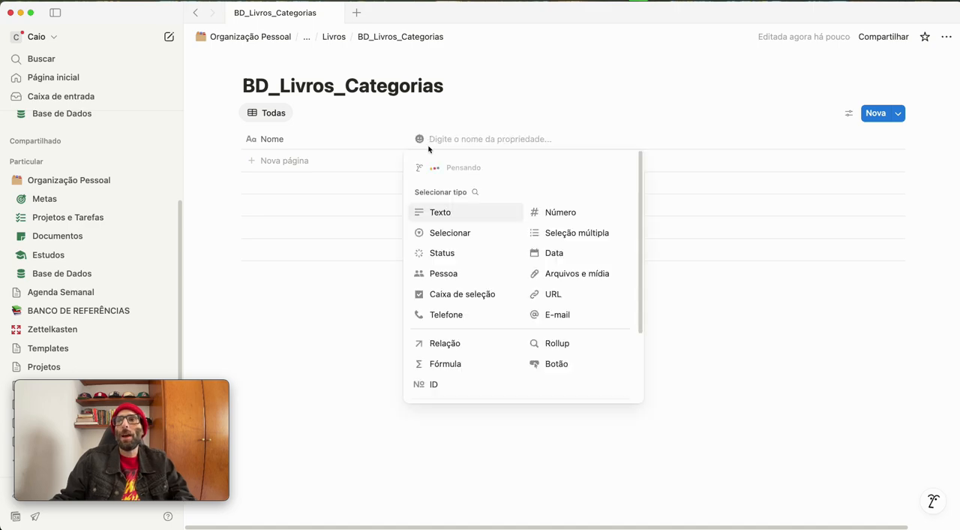
pyautogui.click(449, 294)
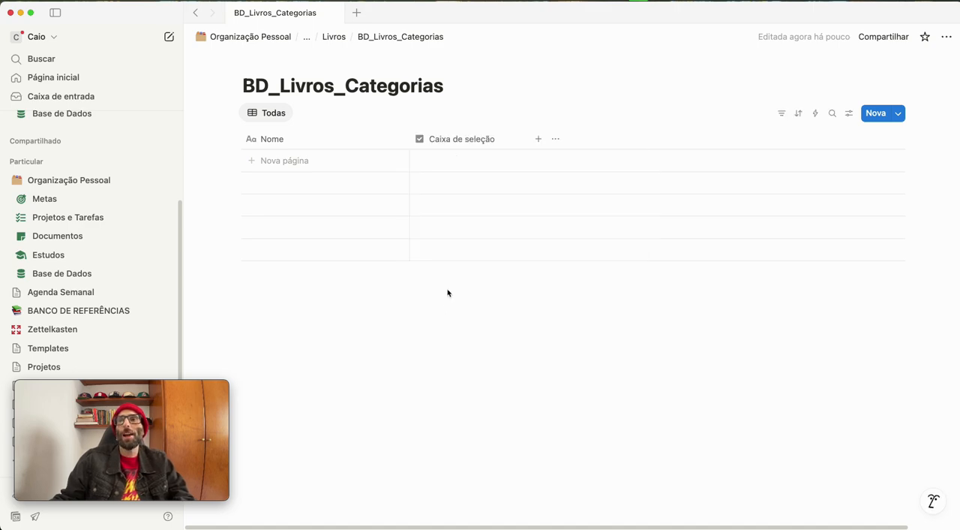
pyautogui.click(460, 143)
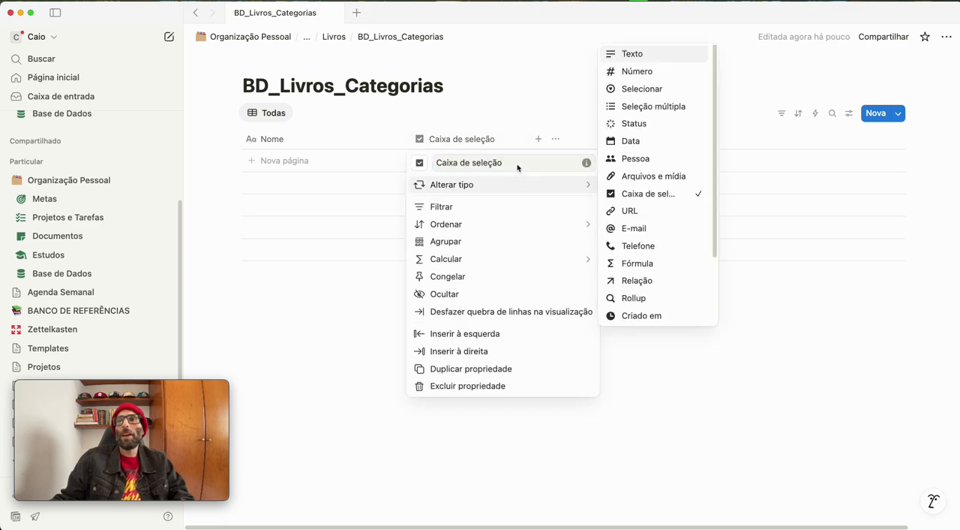
pyautogui.write('Arquivado')
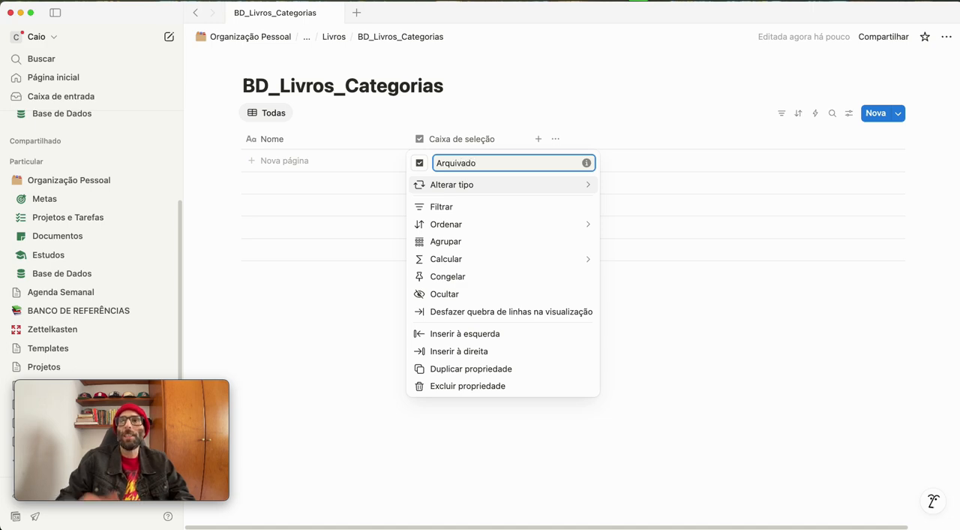
pyautogui.click(708, 356)
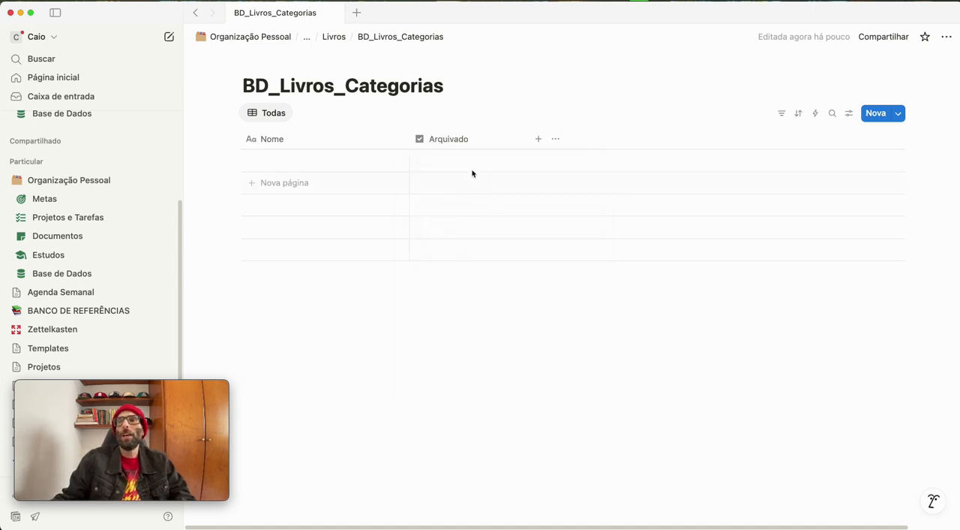
# Add the "Criado em" and "Última edição" properties to BD_Livros_Categorias after Arquivado
pyautogui.click(538, 139)
pyautogui.scroll(-3, 545, 270)
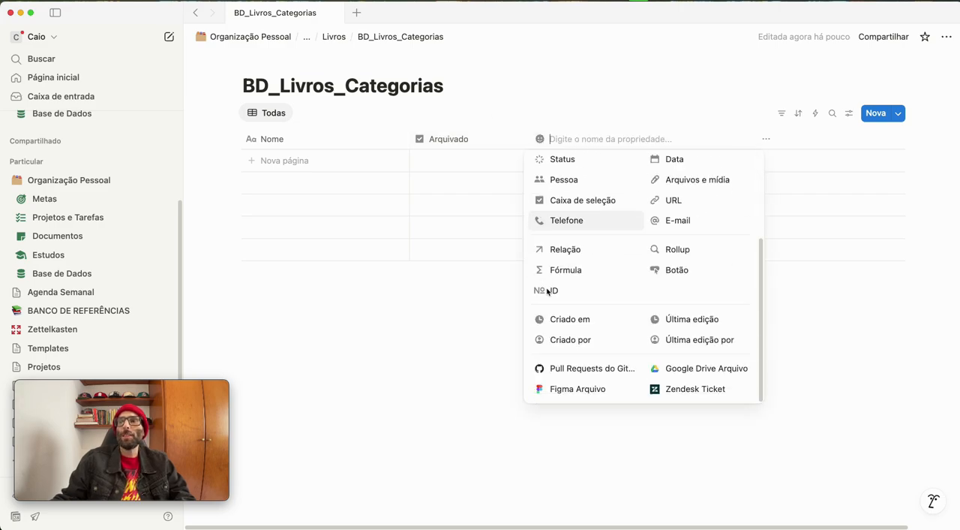
pyautogui.click(567, 321)
pyautogui.click(661, 139)
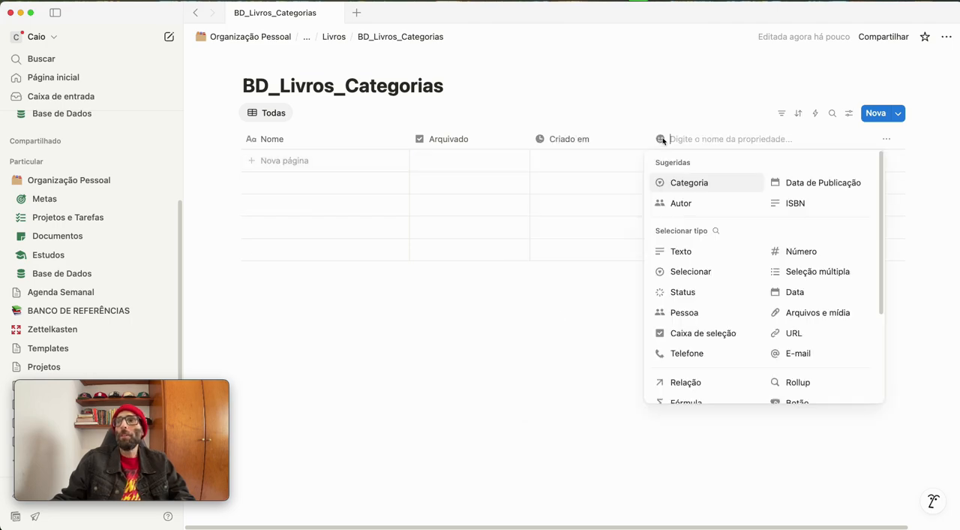
pyautogui.scroll(-4, 750, 296)
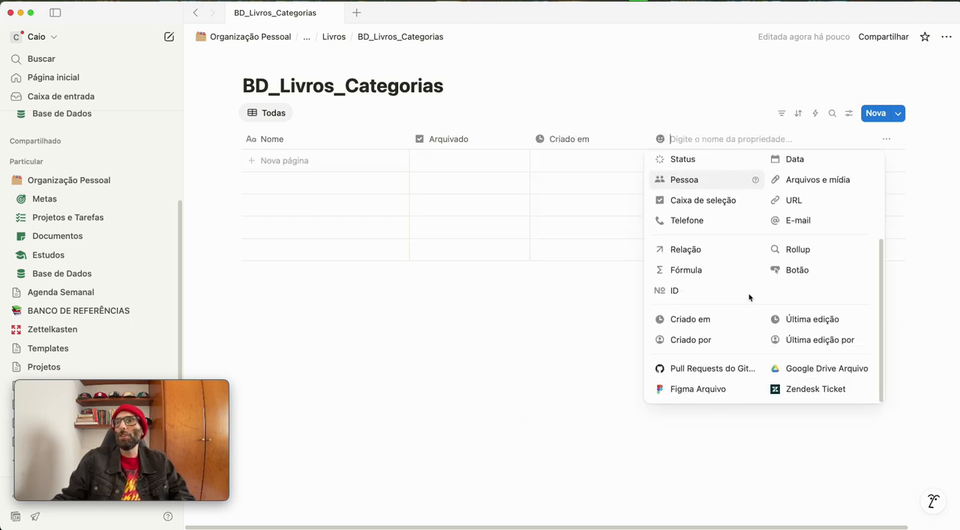
pyautogui.click(816, 320)
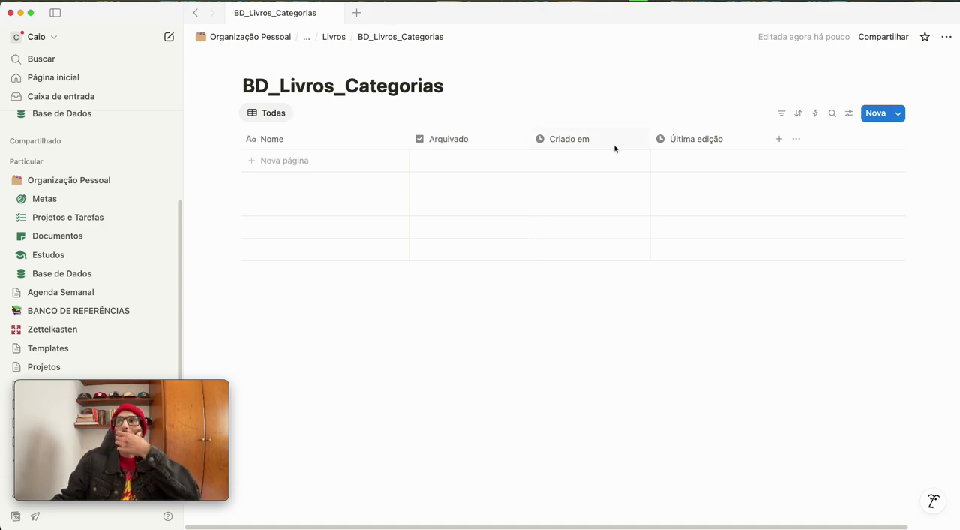
pyautogui.click(779, 139)
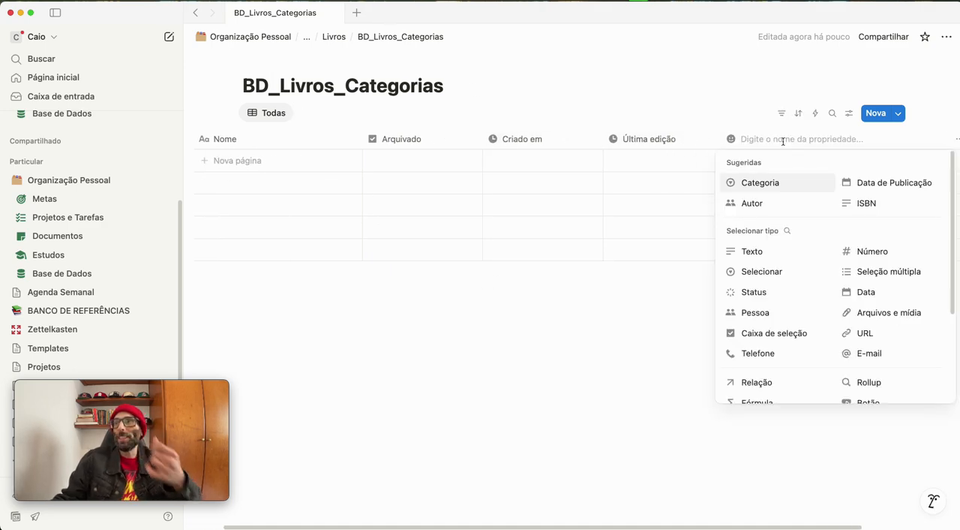
pyautogui.scroll(-3, 759, 315)
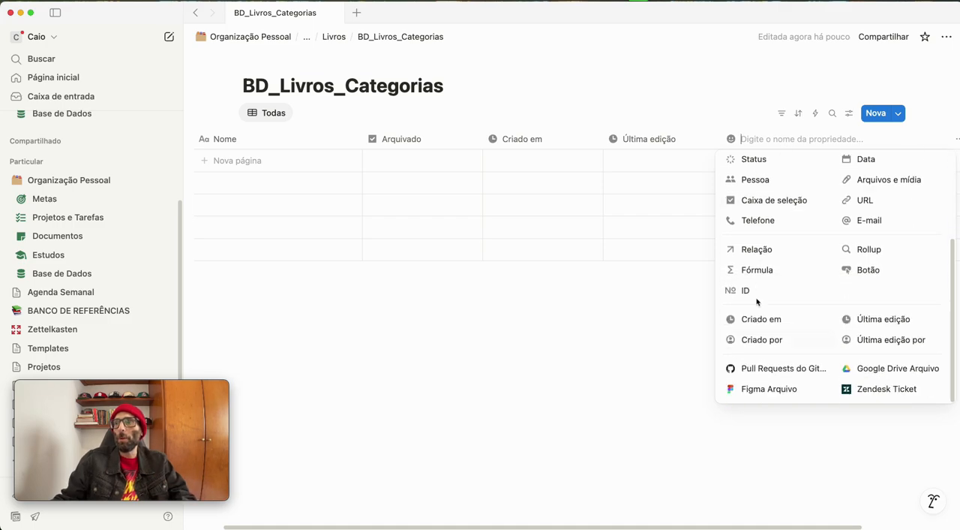
pyautogui.click(757, 249)
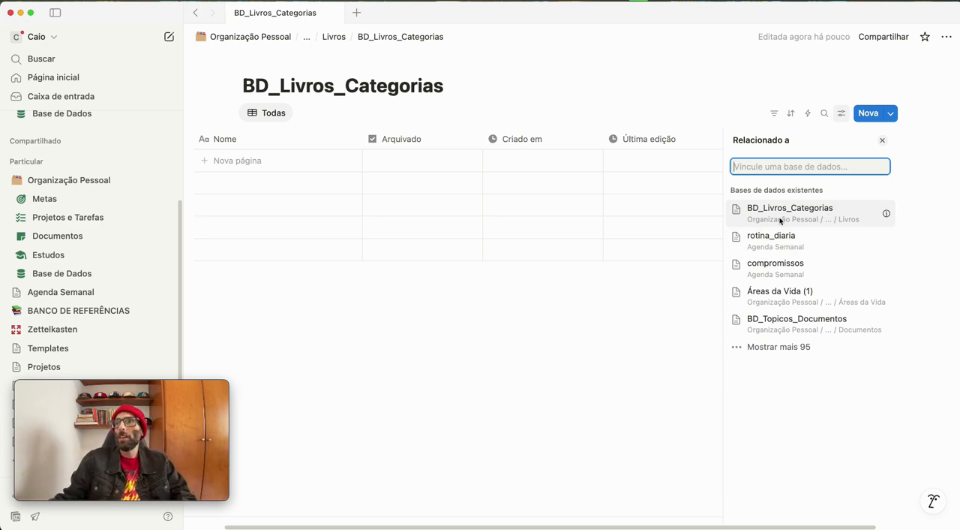
pyautogui.write('BD_Livros')
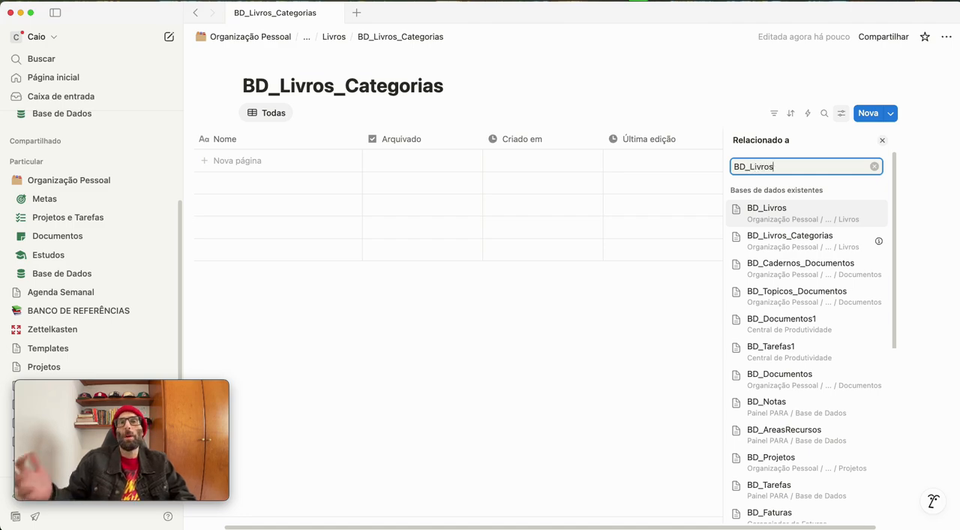
pyautogui.click(828, 218)
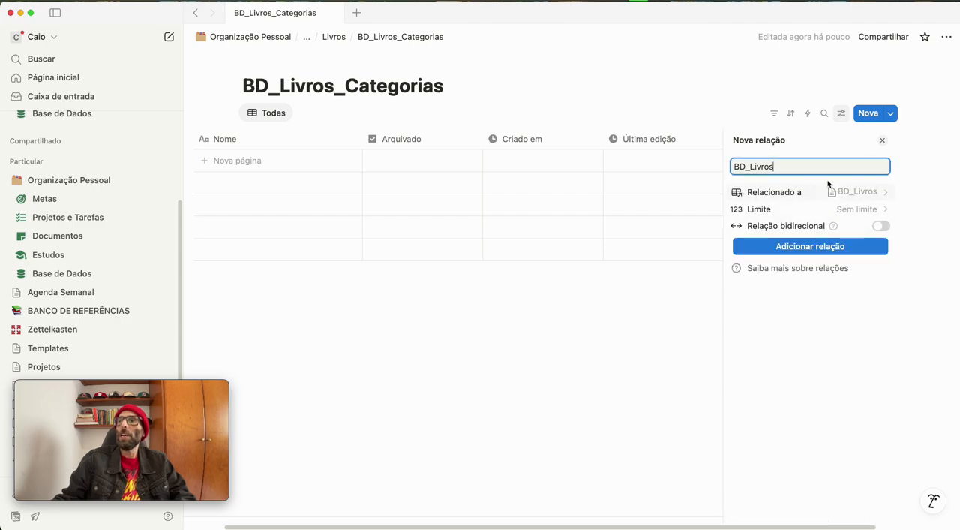
pyautogui.moveTo(788, 168); pyautogui.dragTo(675, 147)
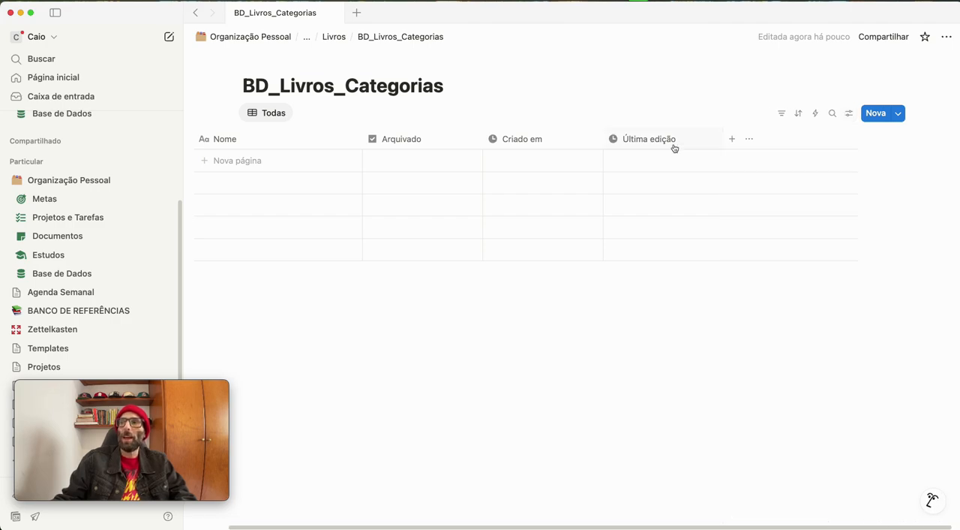
pyautogui.click(732, 139)
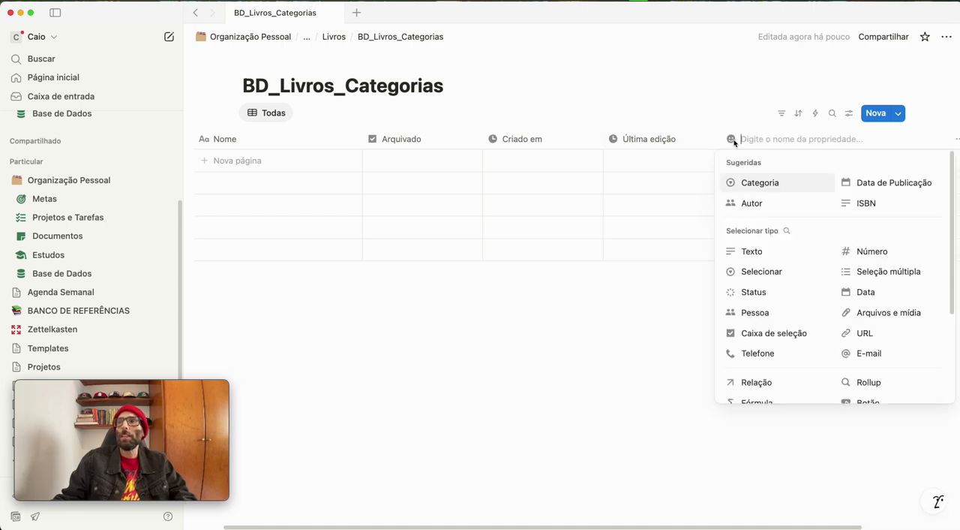
pyautogui.click(750, 114)
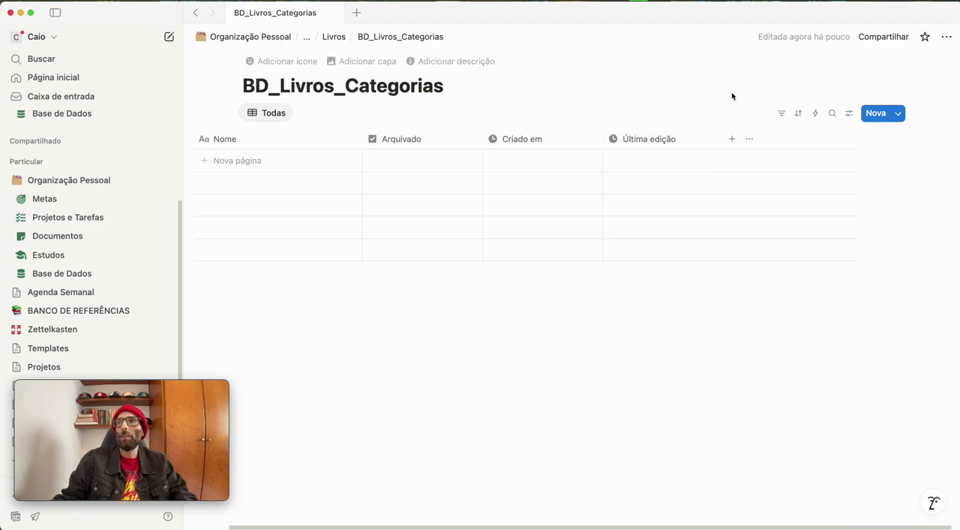
# Start a new relation property after Última edição and relate it to the BD_Livros database
pyautogui.click(731, 138)
pyautogui.scroll(-4, 778, 351)
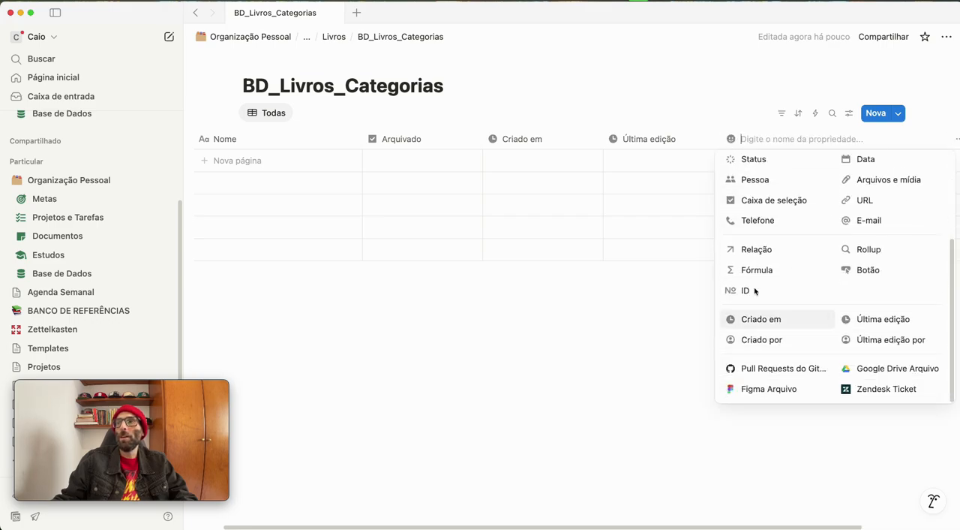
pyautogui.click(765, 248)
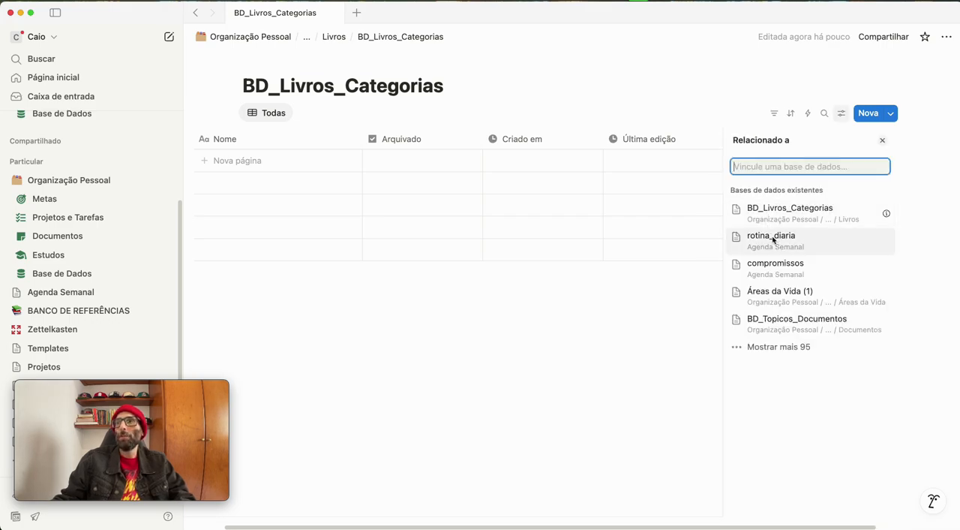
pyautogui.write('BD_Livros')
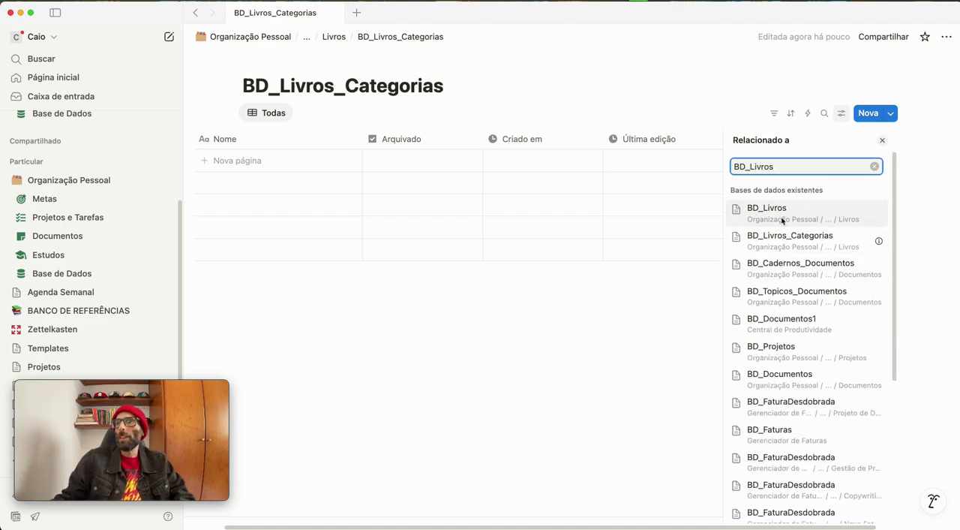
pyautogui.click(782, 220)
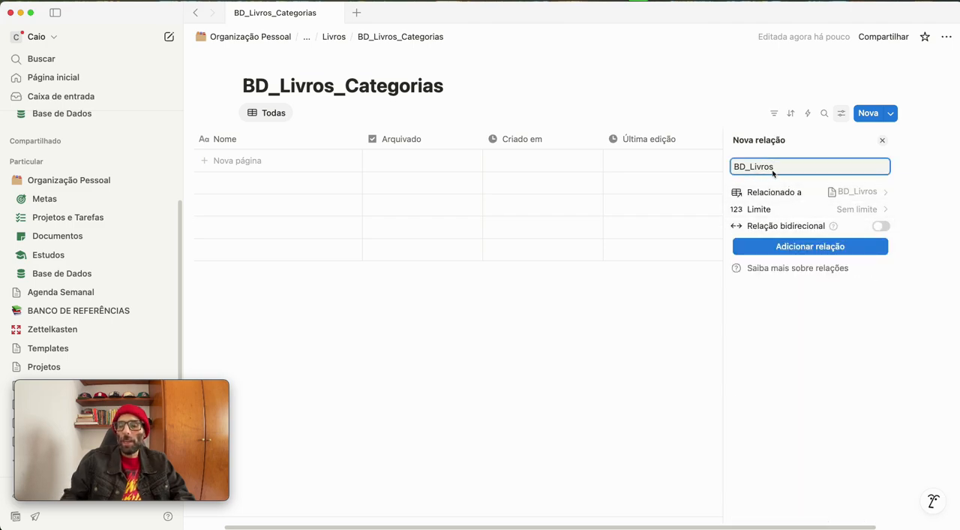
# Name the relation "Livros", make it bidirectional with the related property named "Categorias", and add it
pyautogui.press('BackSpace')
pyautogui.press('BackSpace')
pyautogui.press('BackSpace')
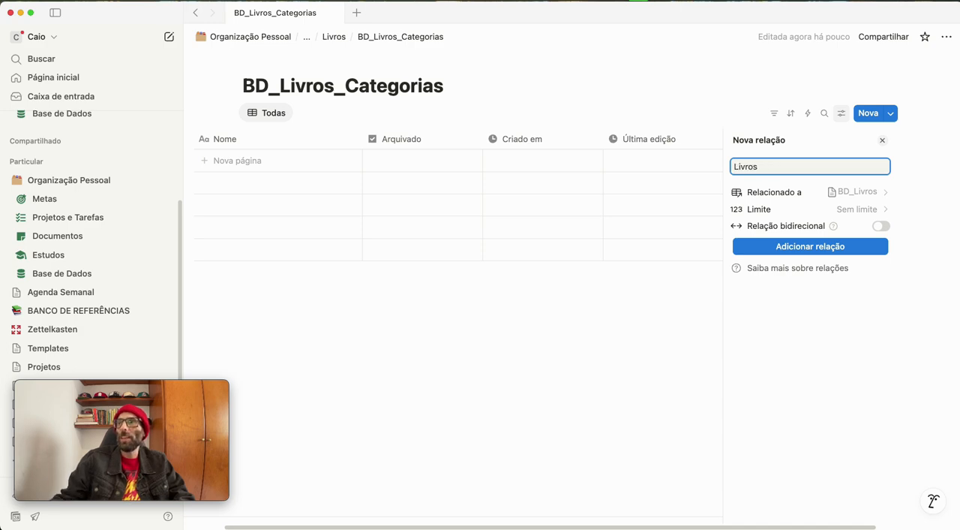
pyautogui.click(883, 227)
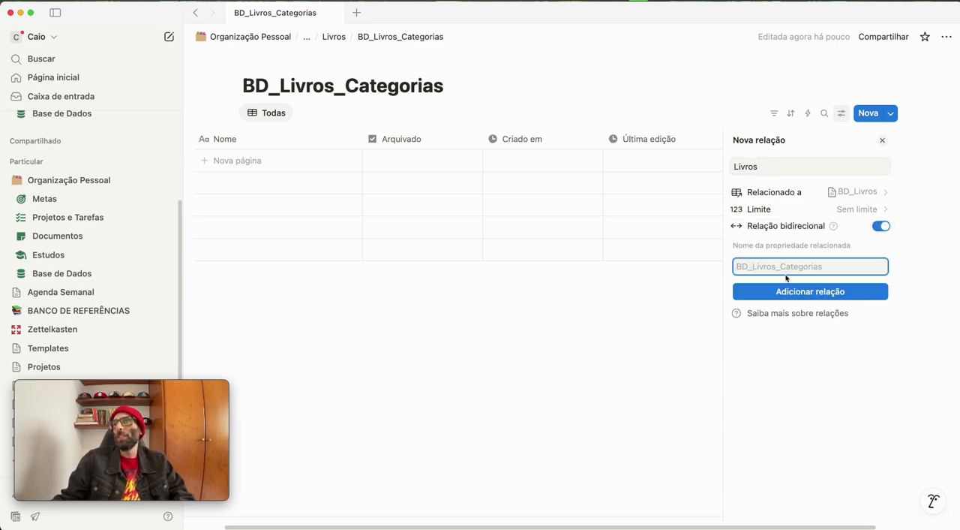
pyautogui.write('Categorias')
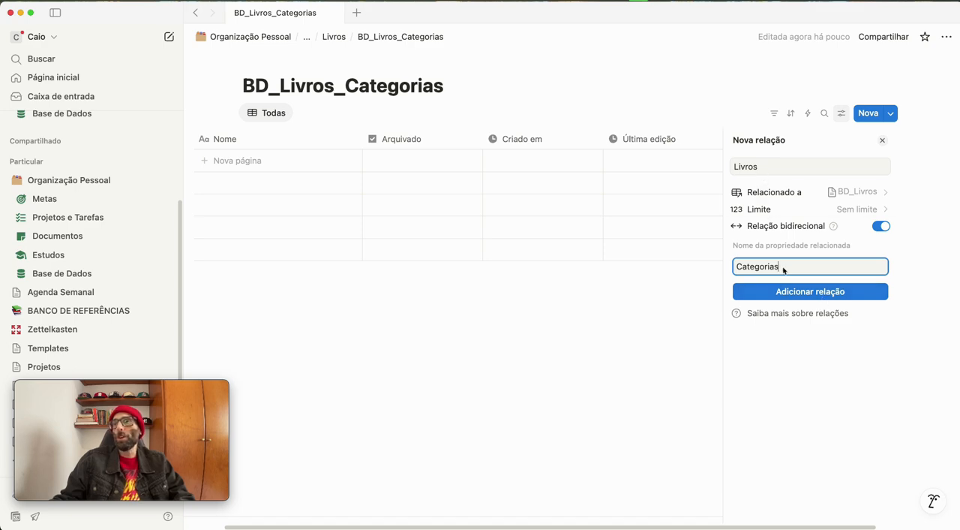
pyautogui.click(783, 294)
pyautogui.click(630, 300)
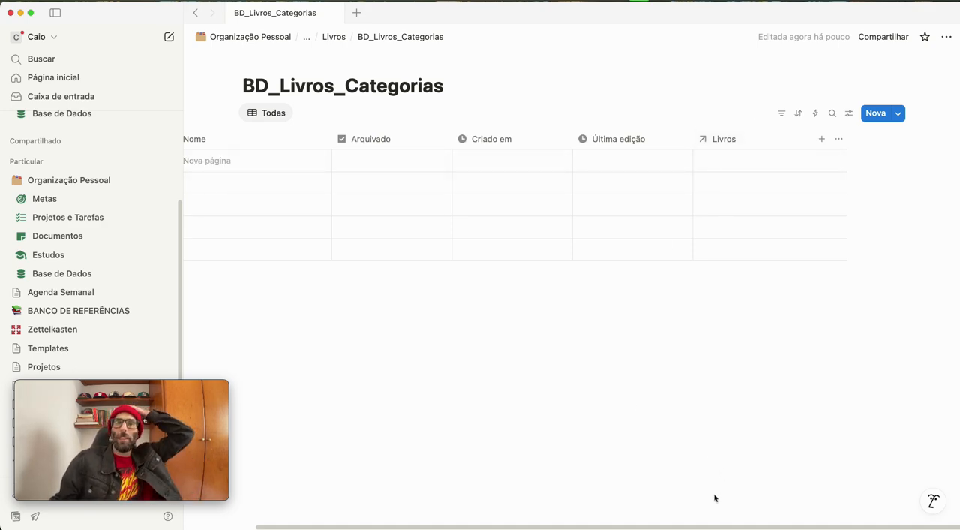
# Return to the Livros page and create a new empty full-page database below BD_Livros_Categorias
pyautogui.moveTo(724, 528); pyautogui.dragTo(654, 524)
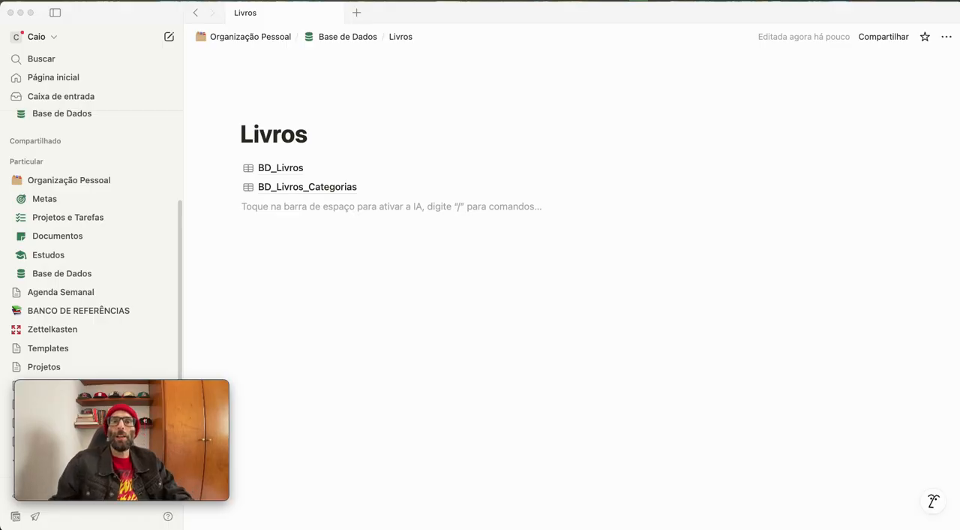
pyautogui.click(414, 226)
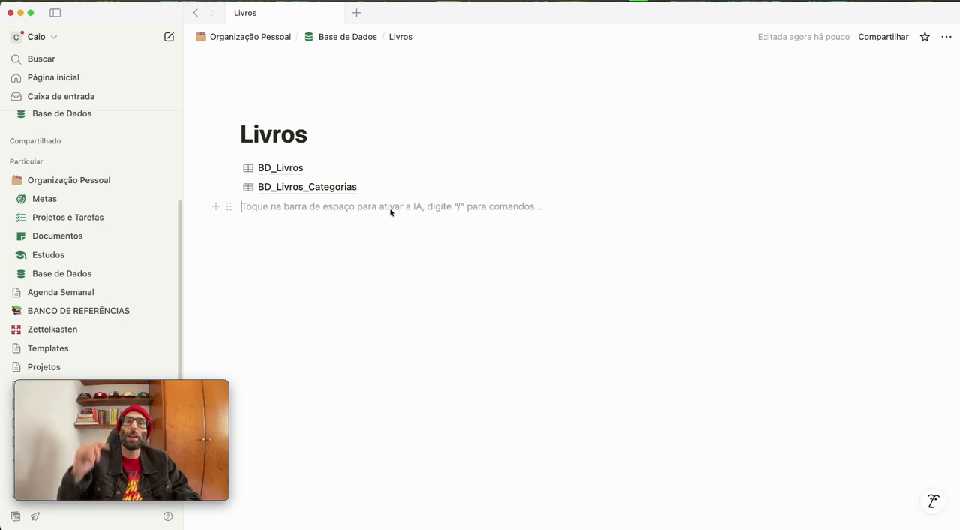
pyautogui.write('/')
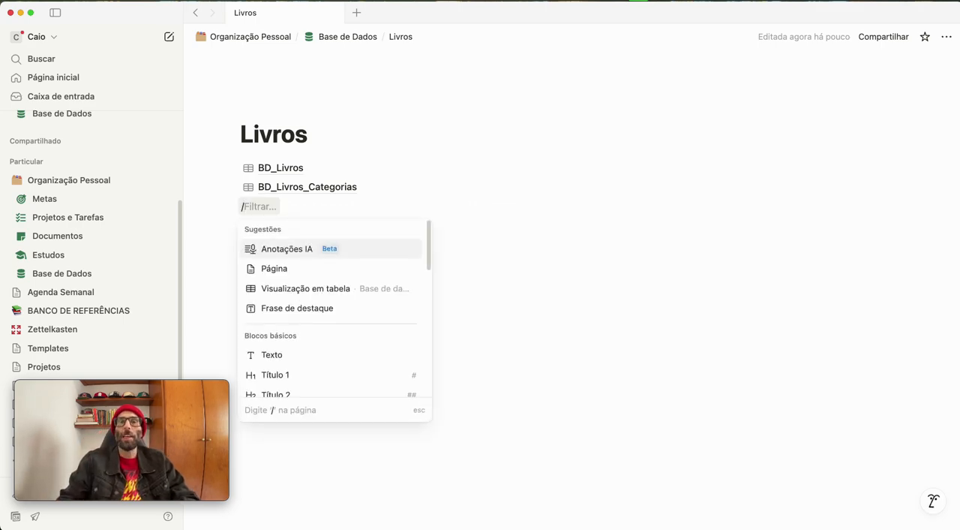
pyautogui.write('base')
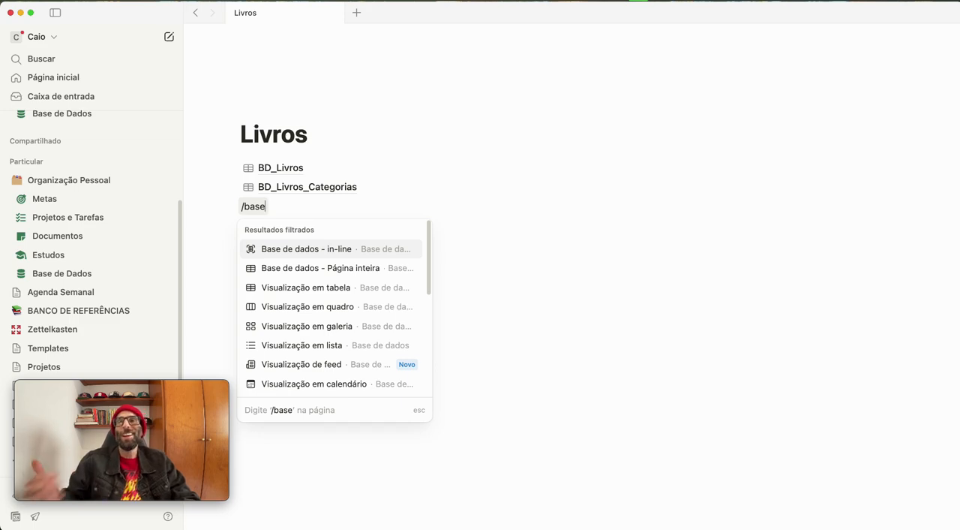
pyautogui.click(355, 272)
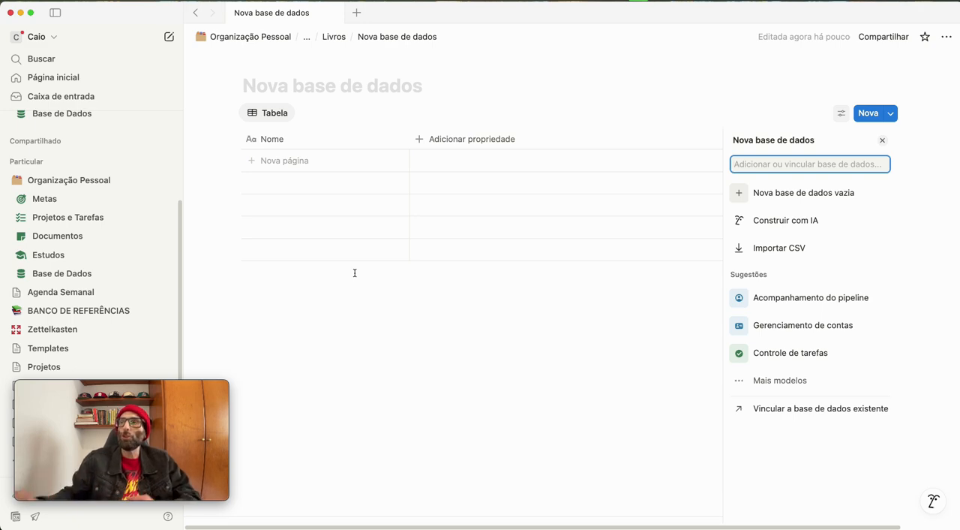
pyautogui.click(808, 200)
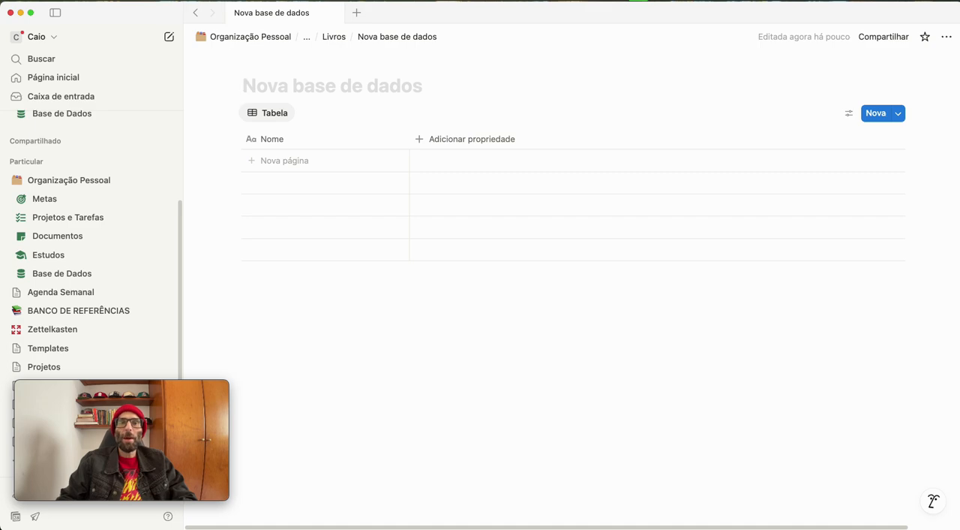
# Title the new database "BD_Livros_Marcações"
pyautogui.write('BD')
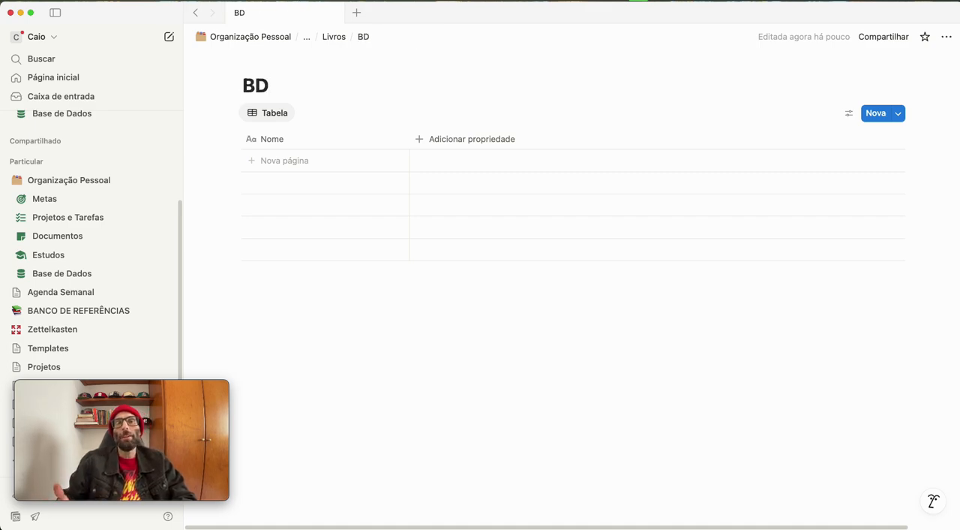
pyautogui.write('_L')
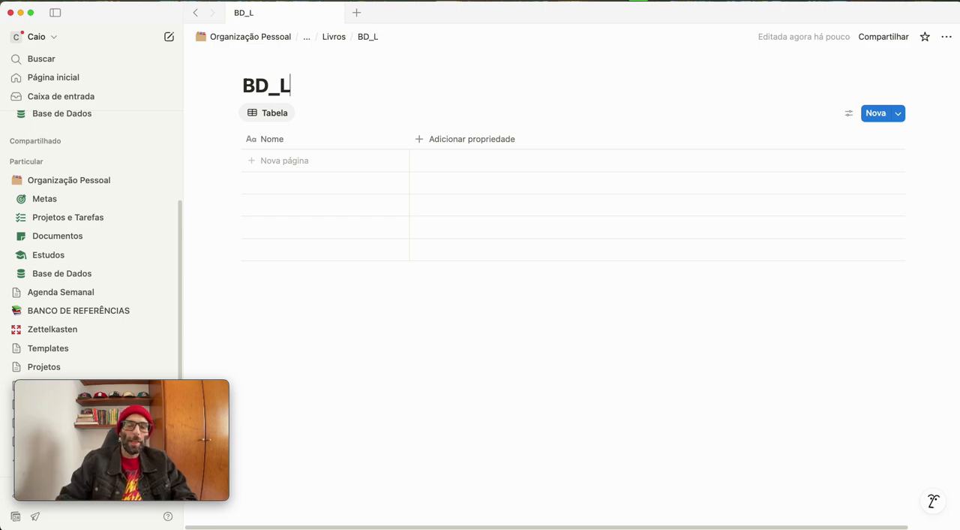
pyautogui.write('ivros_Marcaç')
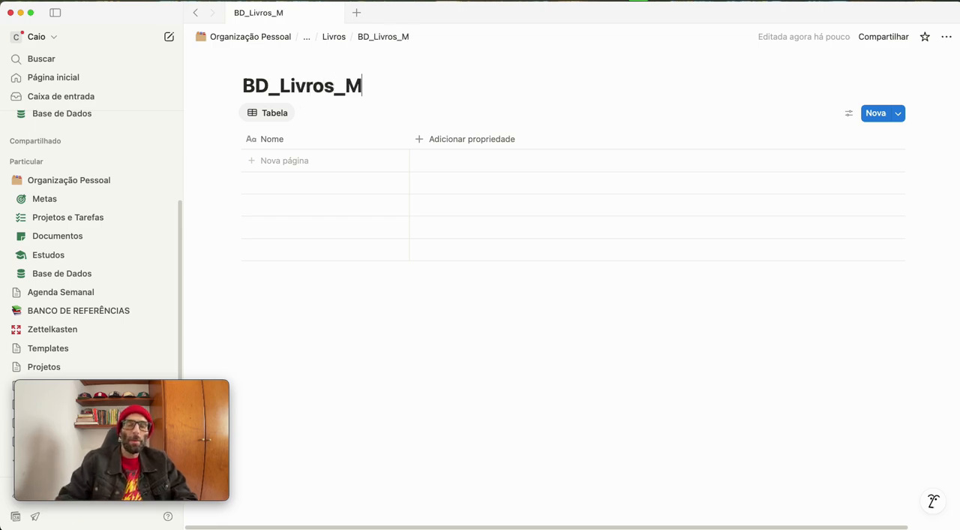
pyautogui.write('ões')
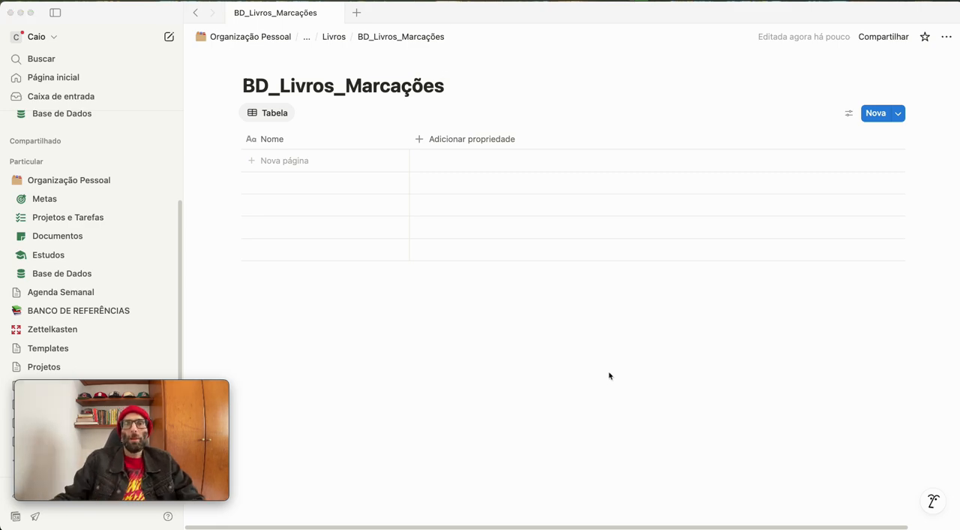
pyautogui.click(555, 384)
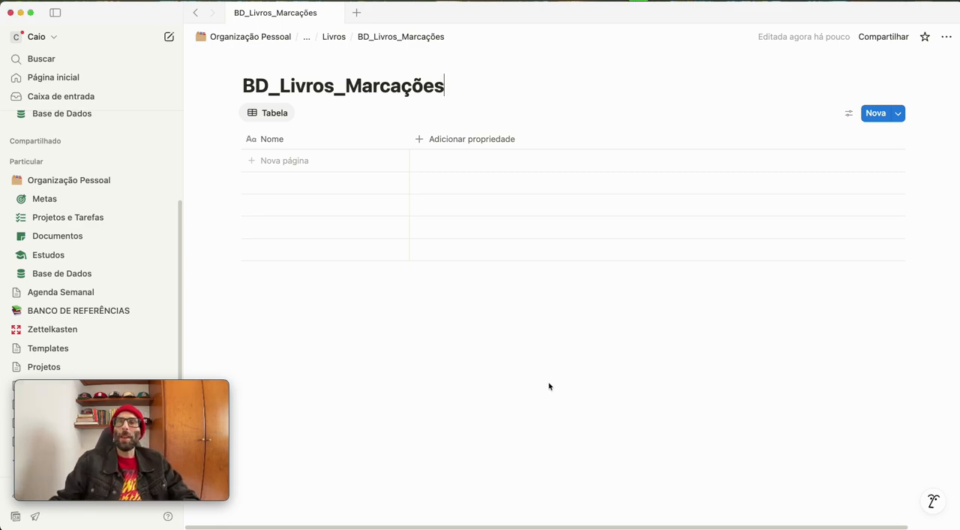
pyautogui.click(429, 139)
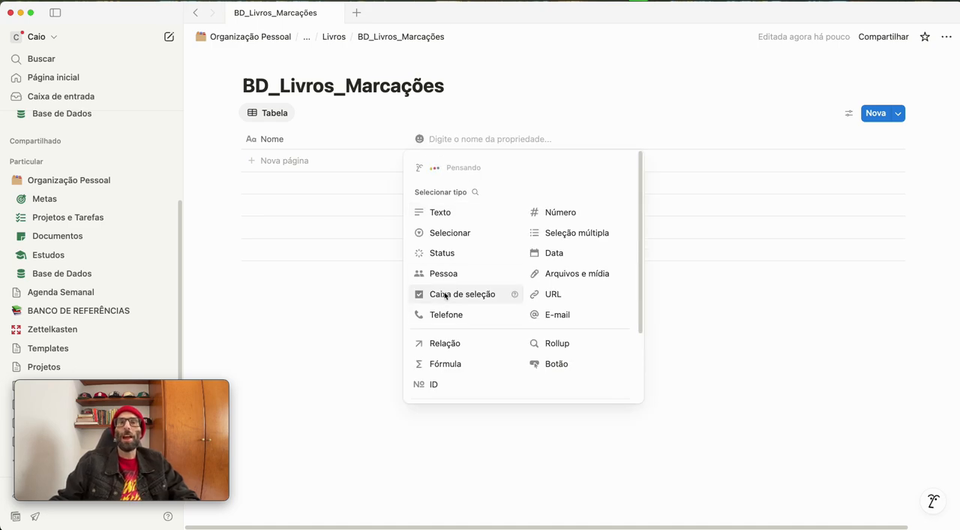
pyautogui.click(442, 292)
pyautogui.click(440, 140)
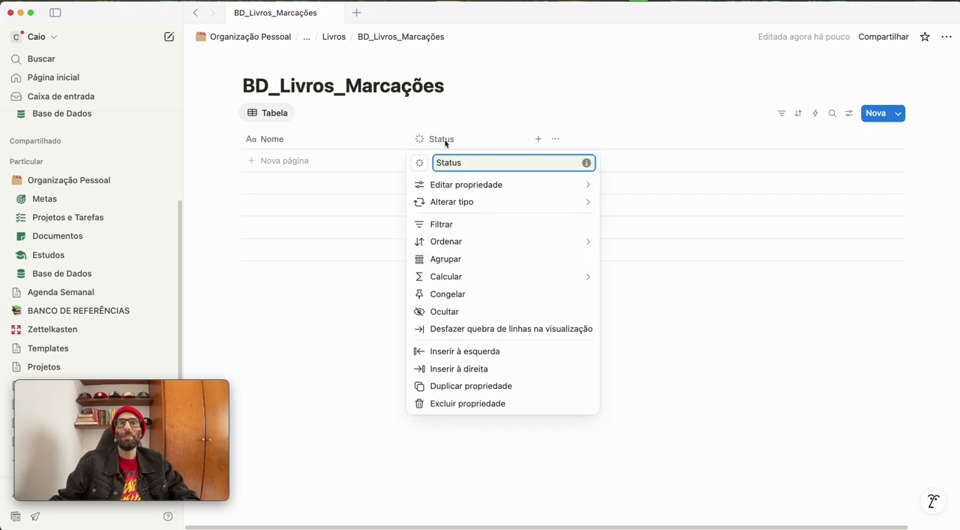
pyautogui.click(448, 405)
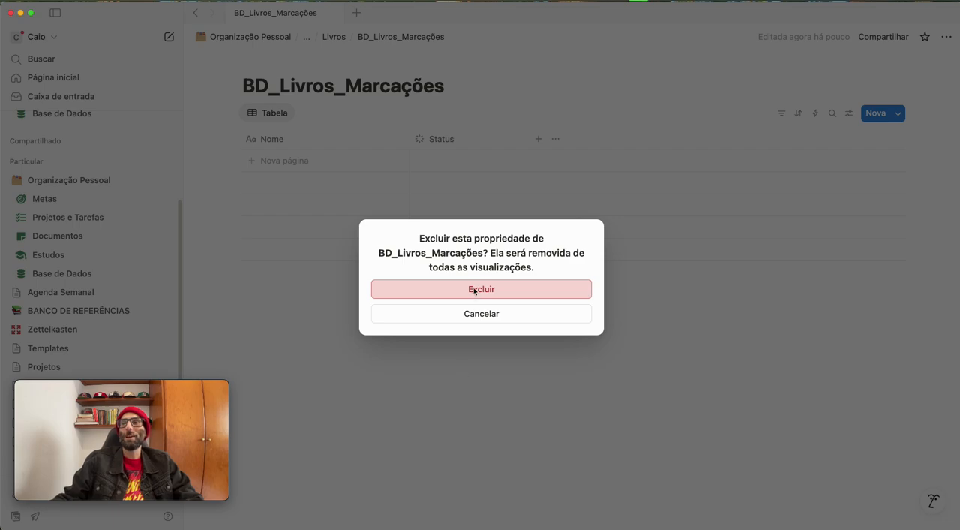
pyautogui.click(474, 288)
# Delete the Status property from BD_Livros_Marcações and add a checkbox property named "Arquivado" after Nome
pyautogui.click(465, 138)
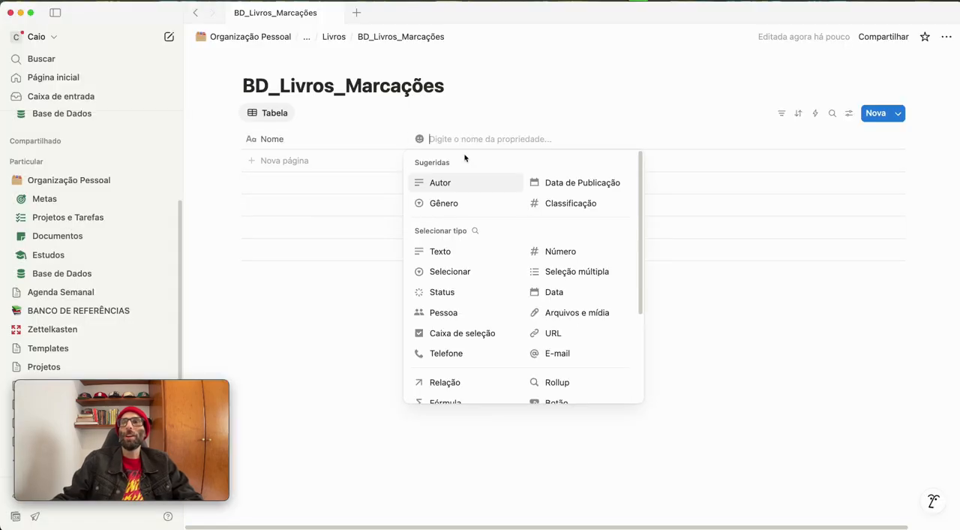
pyautogui.click(435, 337)
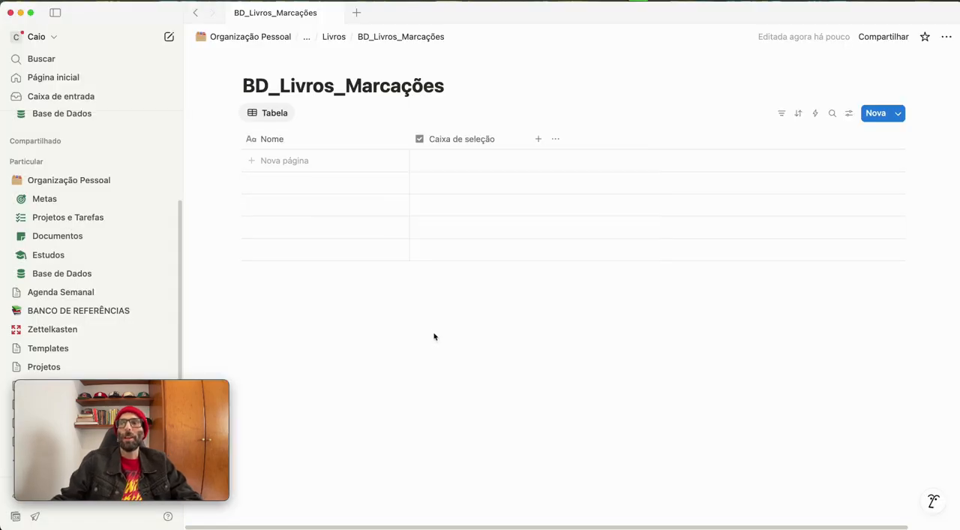
pyautogui.click(450, 139)
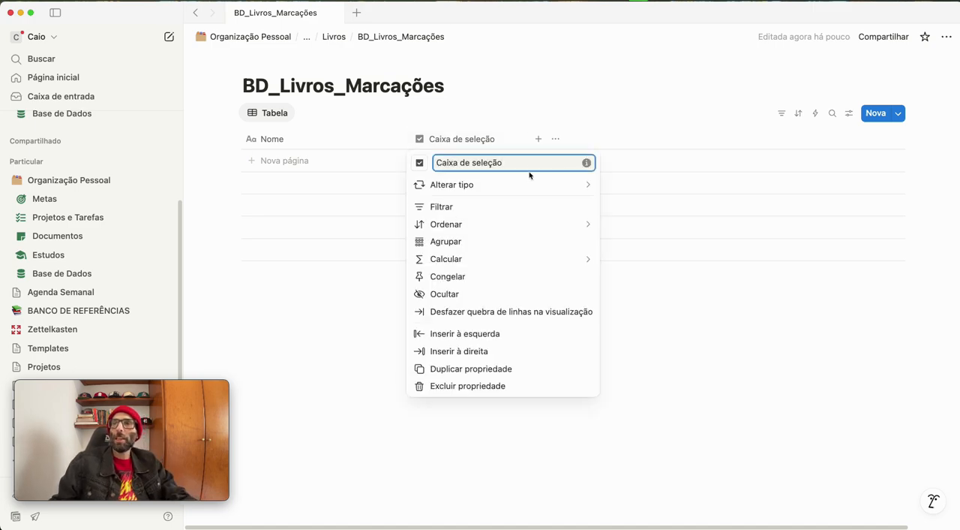
pyautogui.write('Arqu')
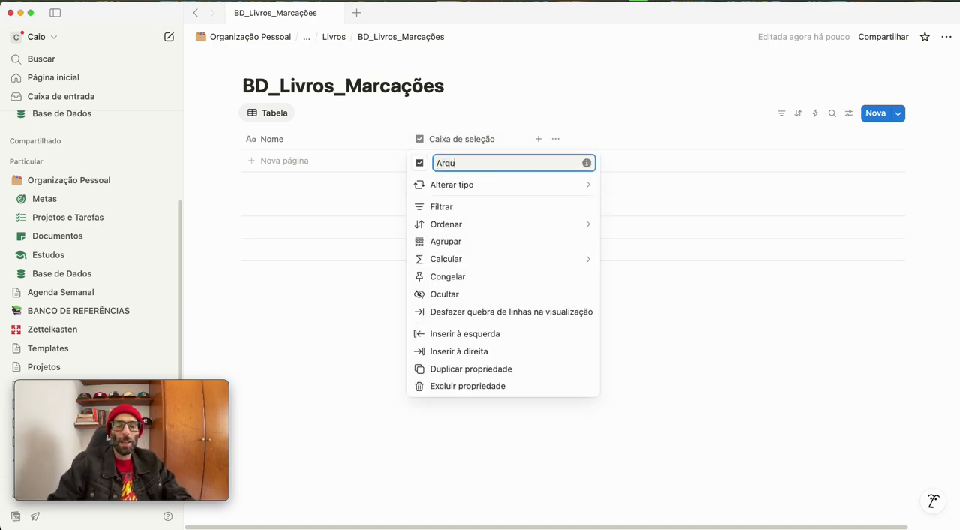
pyautogui.write('ivado')
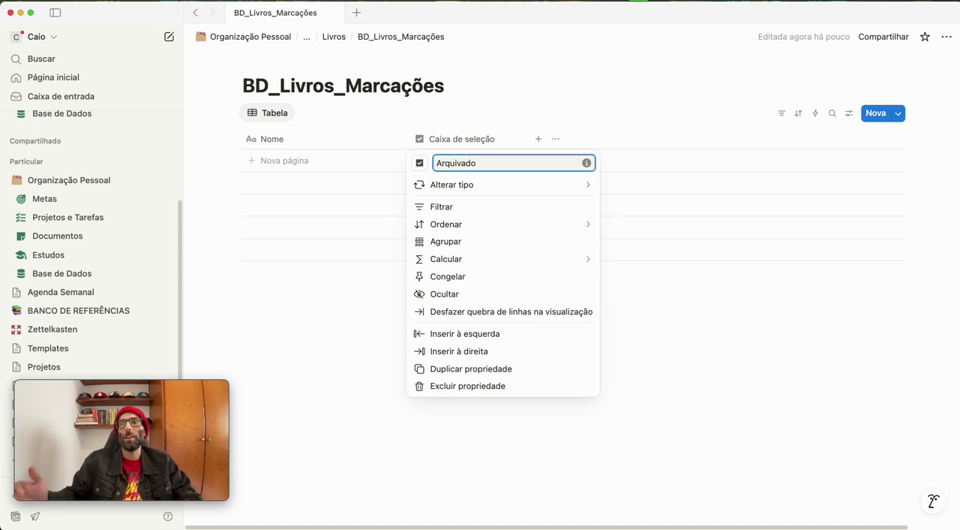
# Duplicate the Arquivado checkbox property and rename the copy "Favoritos"
pyautogui.click(481, 371)
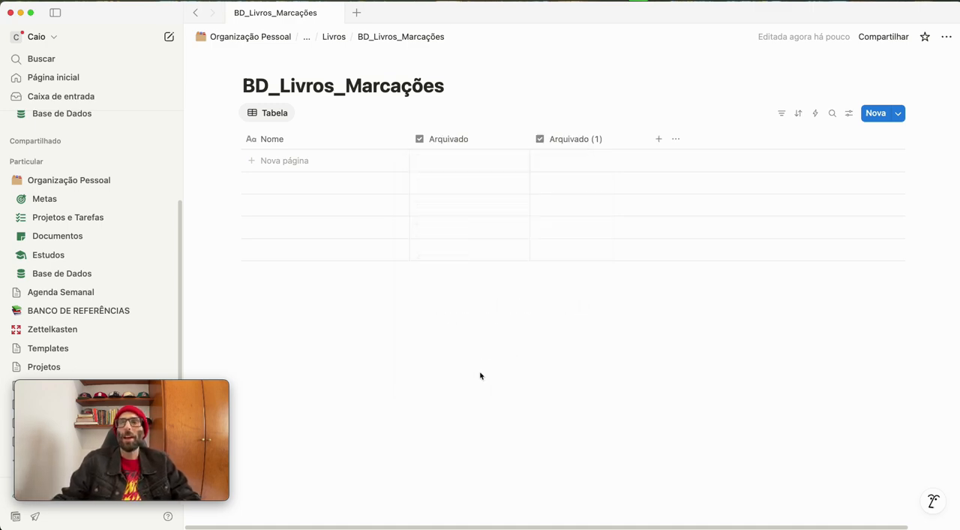
pyautogui.click(572, 146)
pyautogui.moveTo(647, 164); pyautogui.dragTo(497, 152)
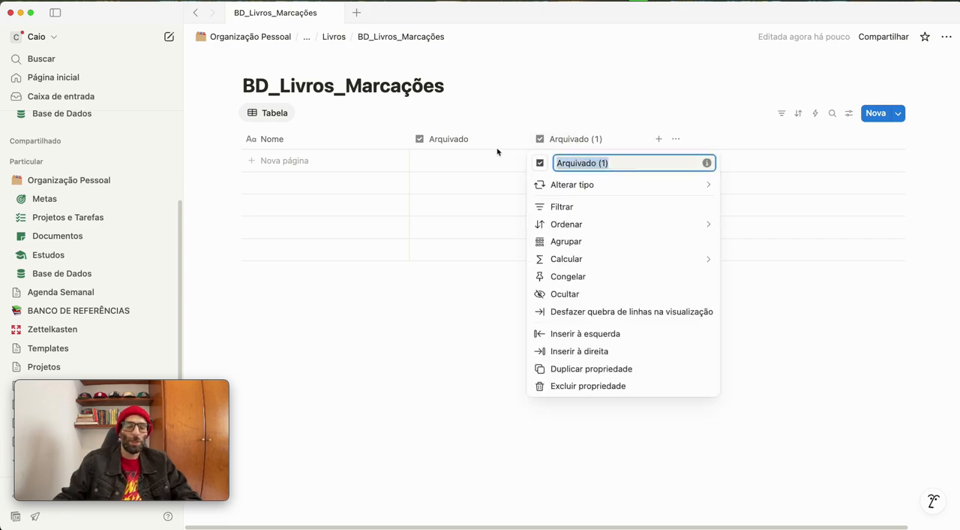
pyautogui.write('Favoritos')
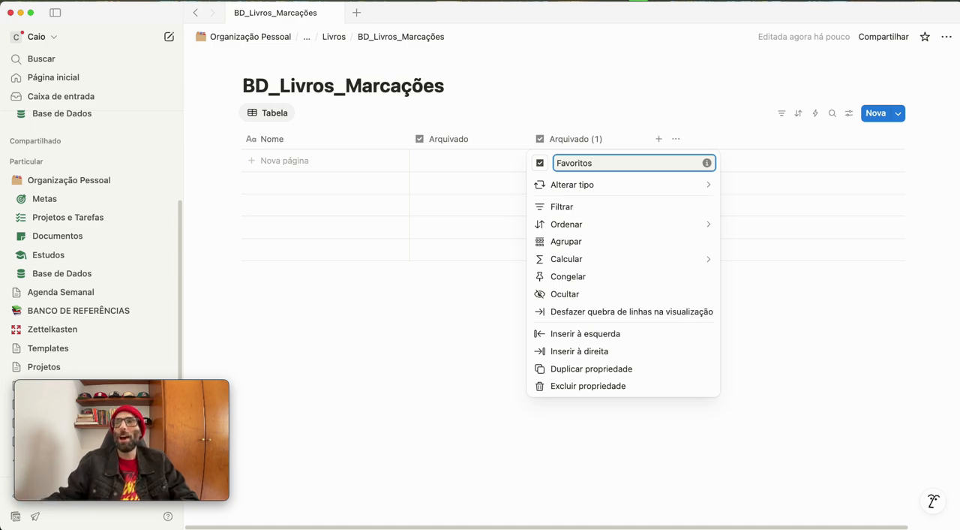
pyautogui.click(472, 384)
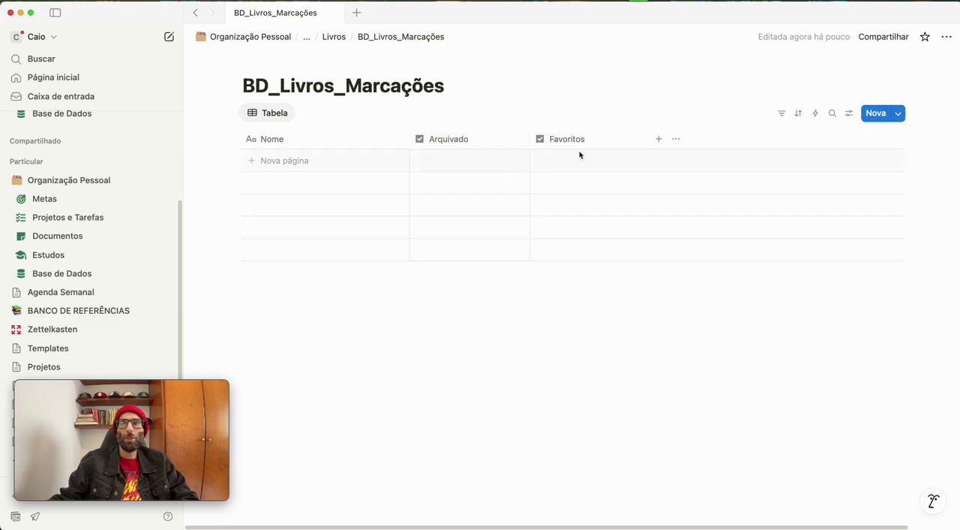
# Add a Criado em property and an Última edição property after Favoritos
pyautogui.click(660, 140)
pyautogui.scroll(-3, 743, 319)
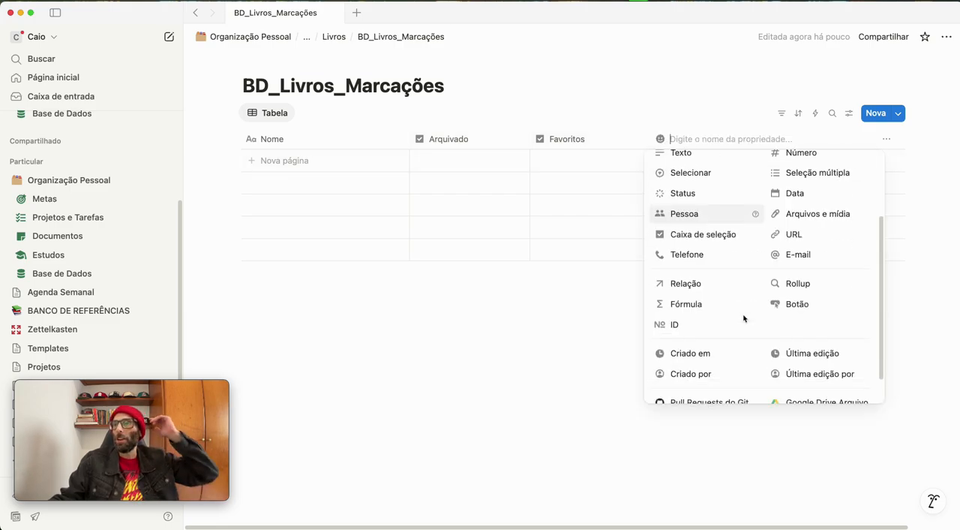
pyautogui.scroll(-2, 743, 319)
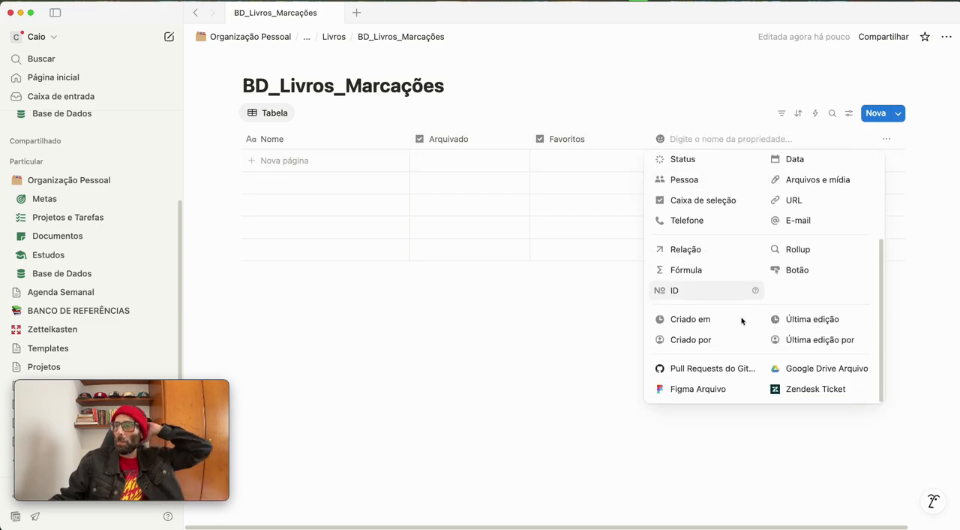
pyautogui.click(704, 320)
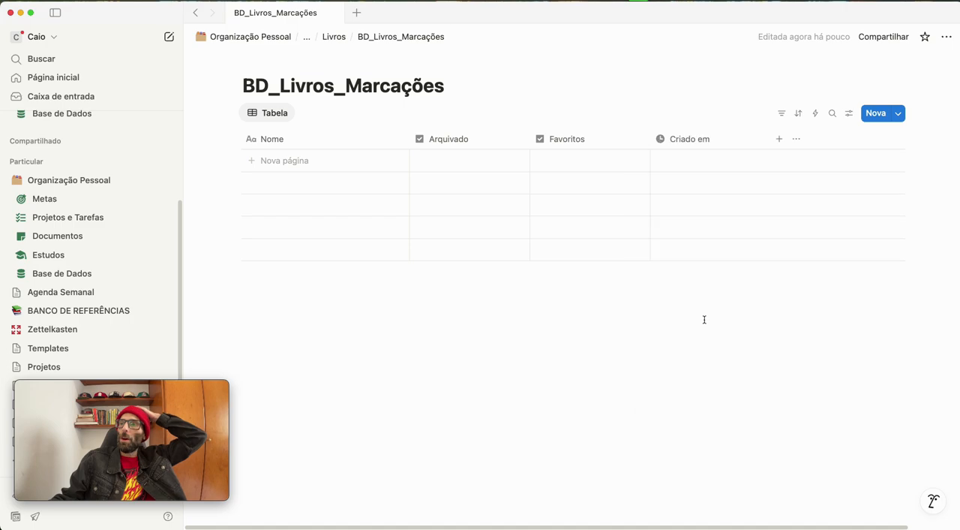
pyautogui.click(779, 139)
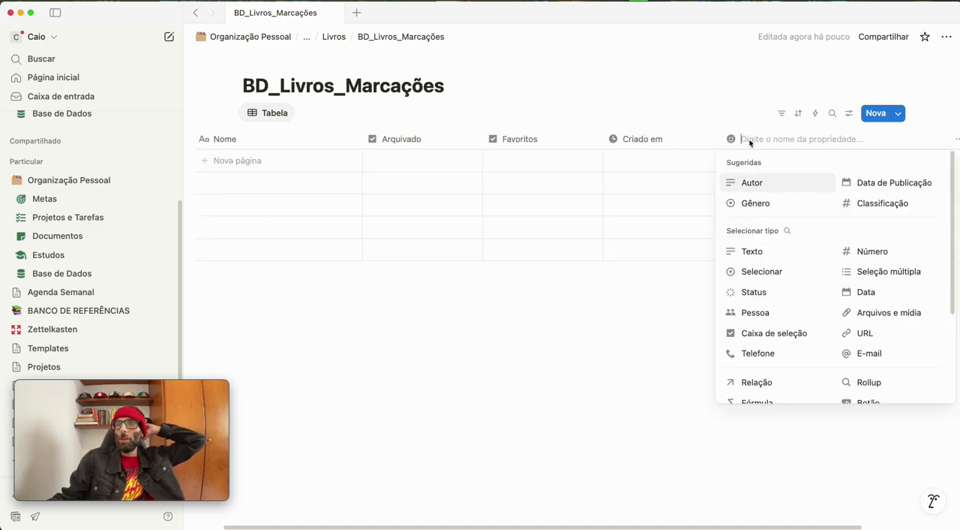
pyautogui.scroll(-3, 801, 221)
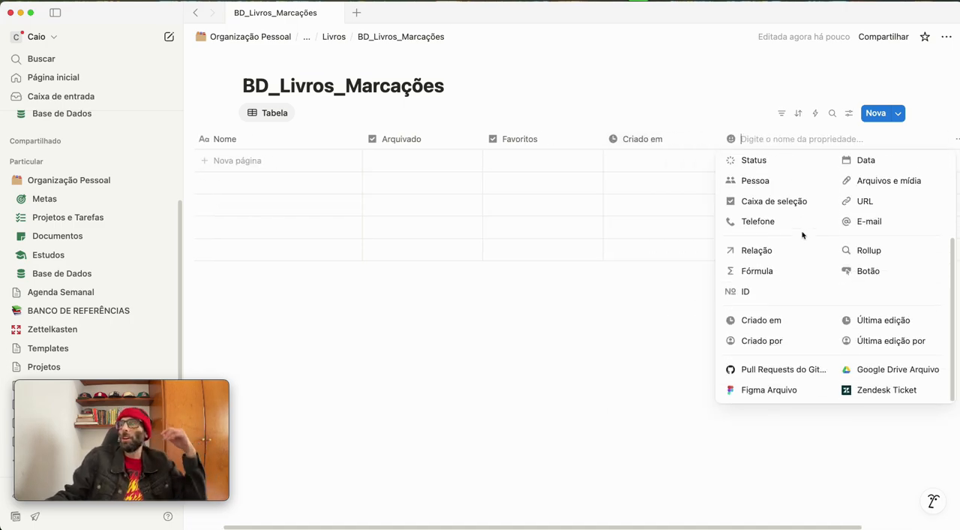
pyautogui.click(872, 319)
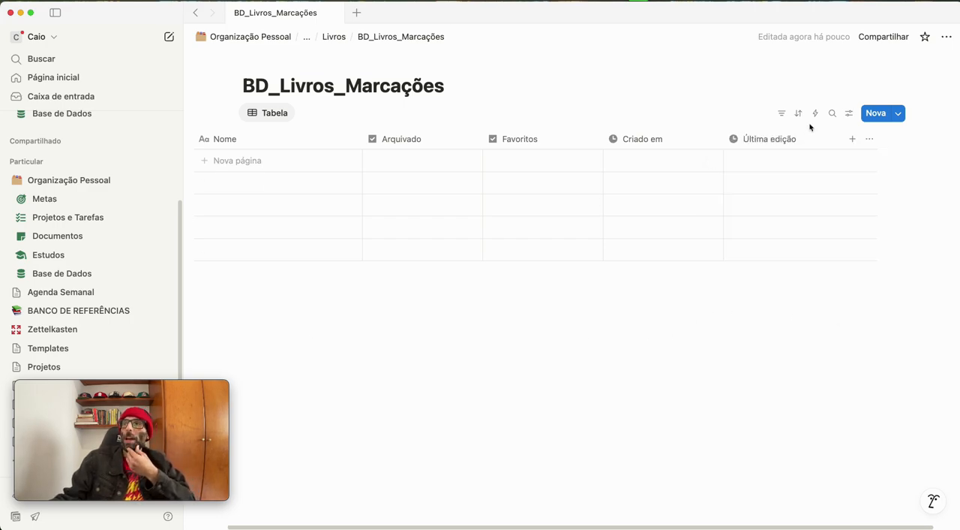
# Start a new relation property in BD_Livros_Marcações after Última edição and relate it to the BD_Livros database
pyautogui.click(853, 139)
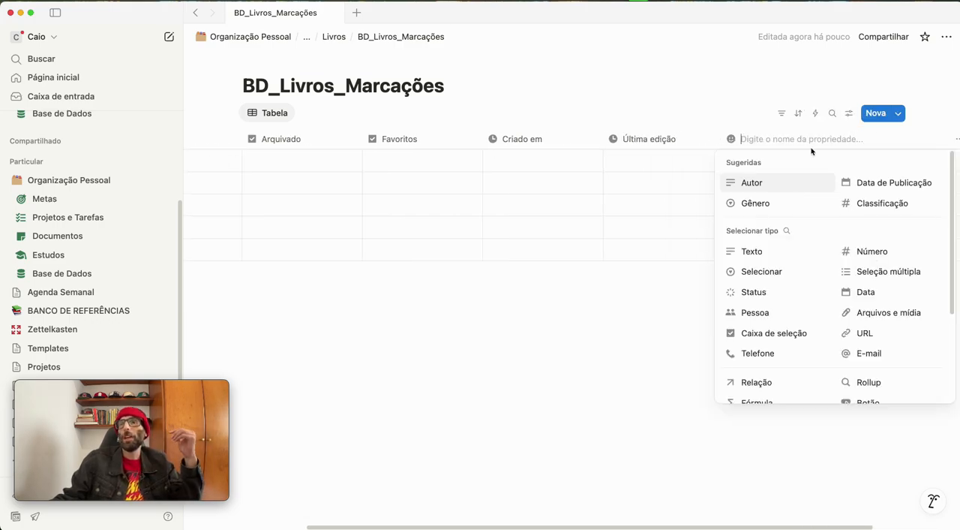
pyautogui.click(747, 384)
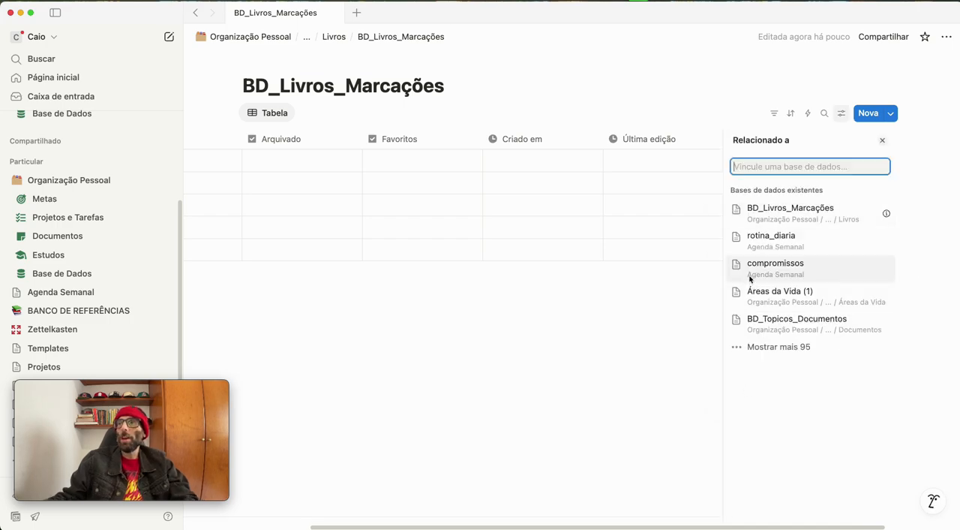
pyautogui.write('BD_')
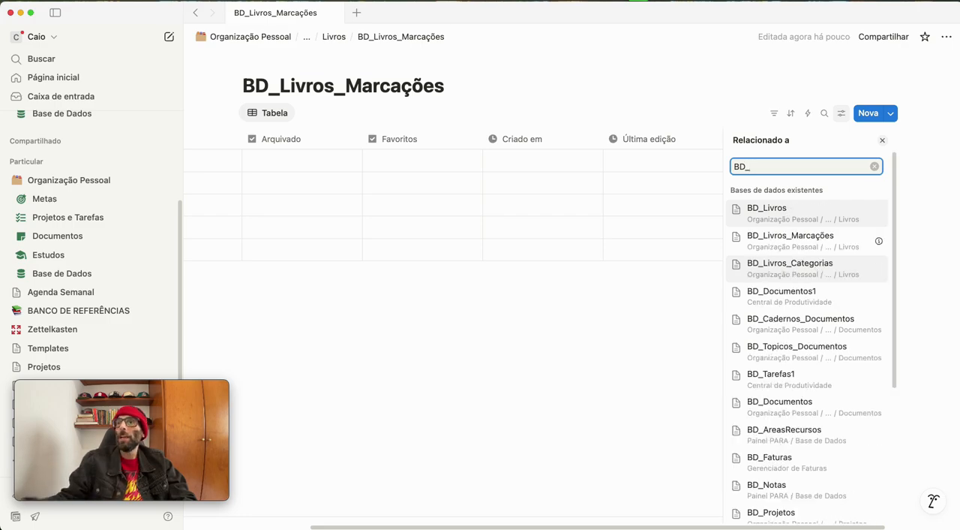
pyautogui.click(783, 214)
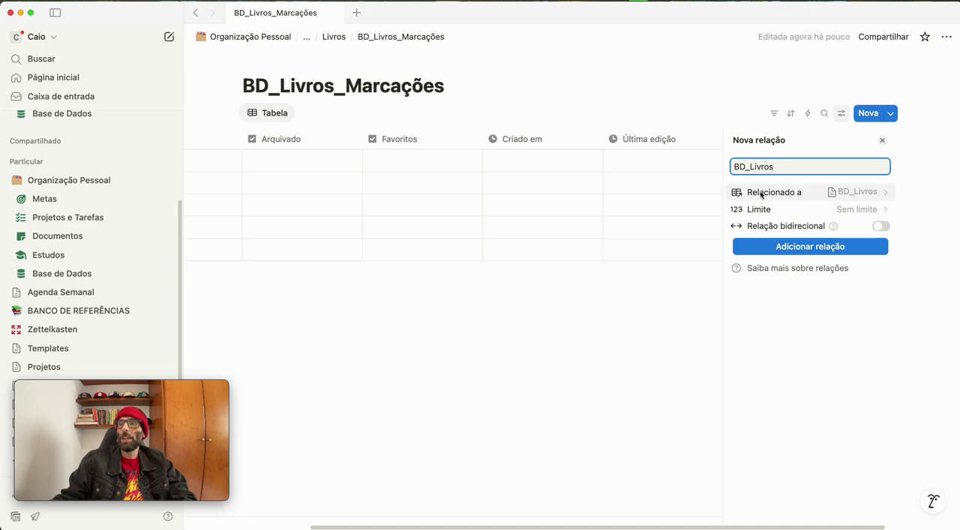
# Name the relation "Livros", make it bidirectional with the related property named "Marcações", and add it
pyautogui.press('BackSpace')
pyautogui.press('BackSpace')
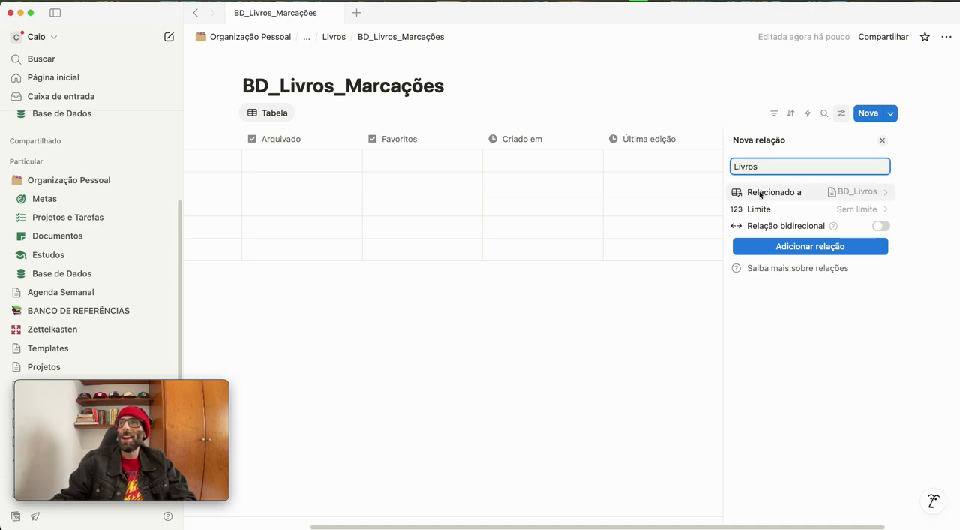
pyautogui.click(881, 226)
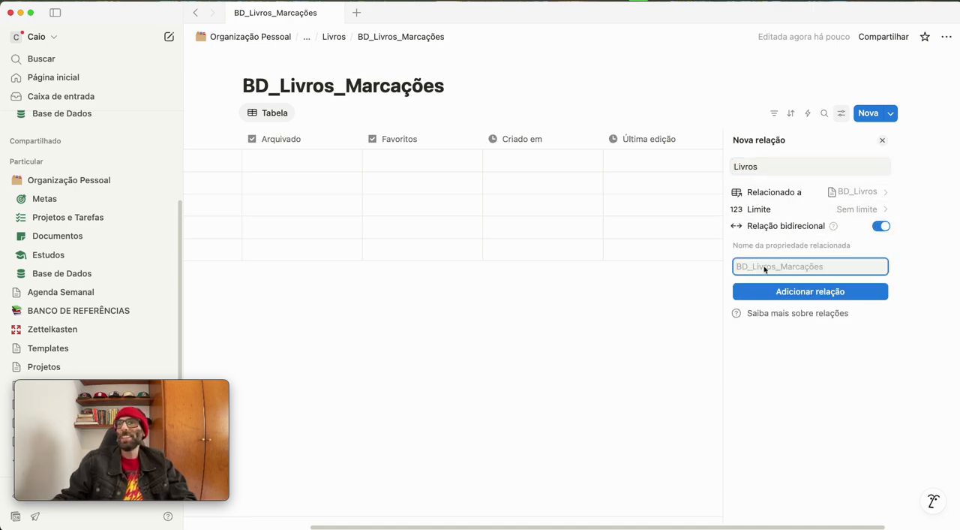
pyautogui.write('Marcações')
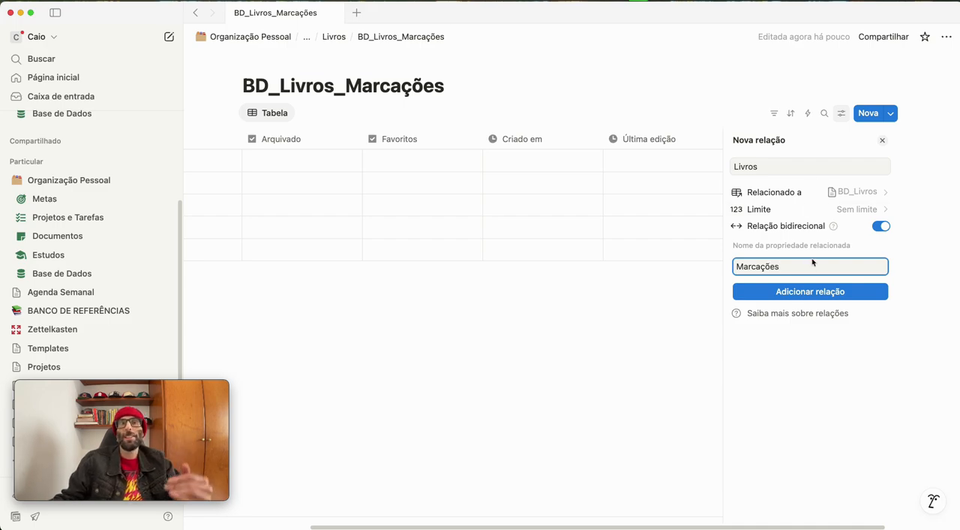
pyautogui.click(788, 292)
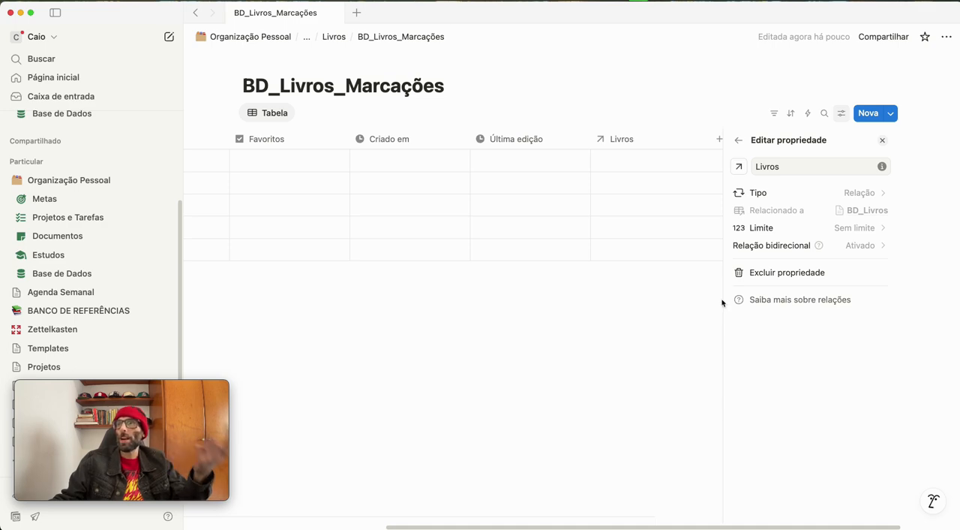
pyautogui.click(638, 332)
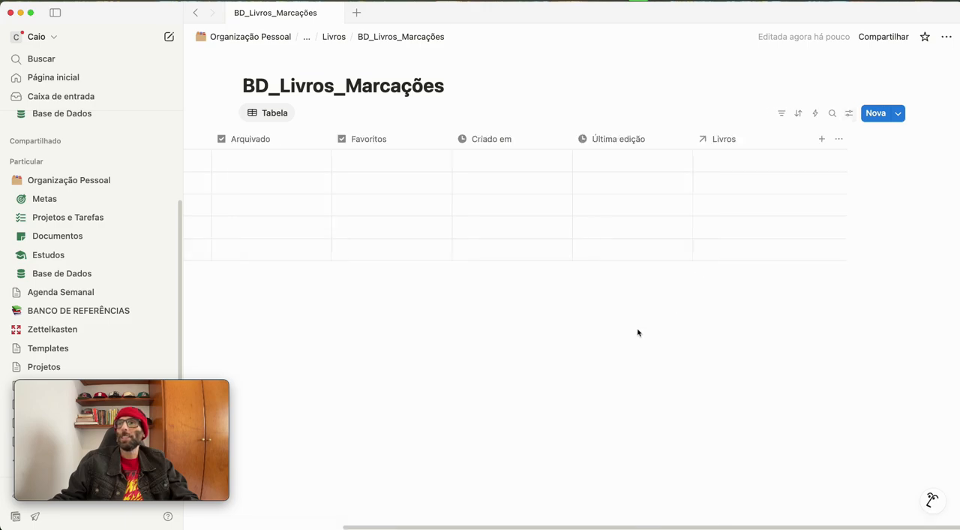
# Add a rollup property after Livros that uses the Livros relation and shows its Autor property
pyautogui.click(822, 139)
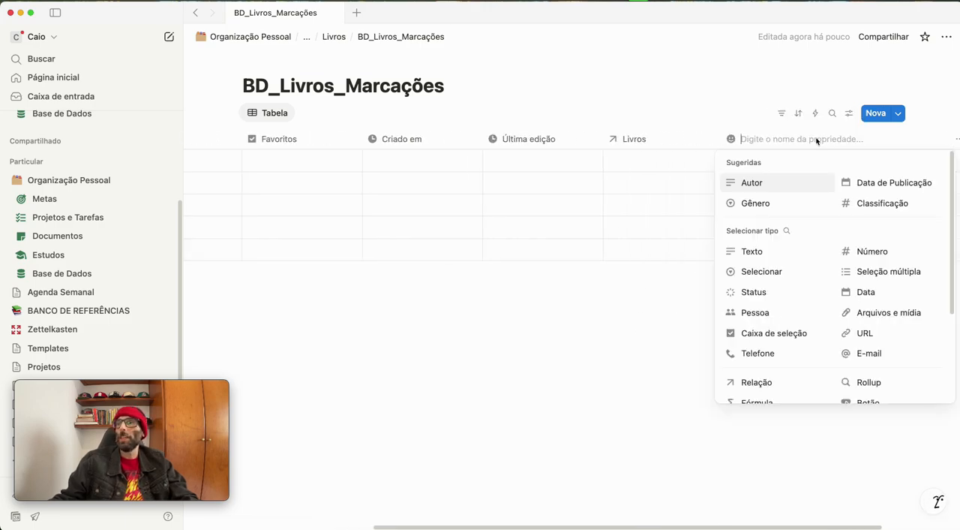
pyautogui.click(869, 383)
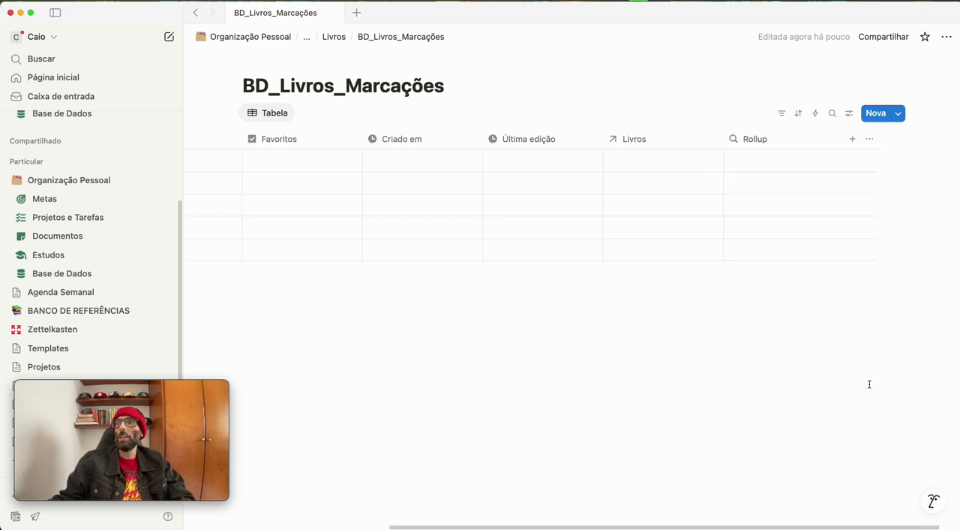
pyautogui.click(761, 141)
pyautogui.moveTo(780, 185)
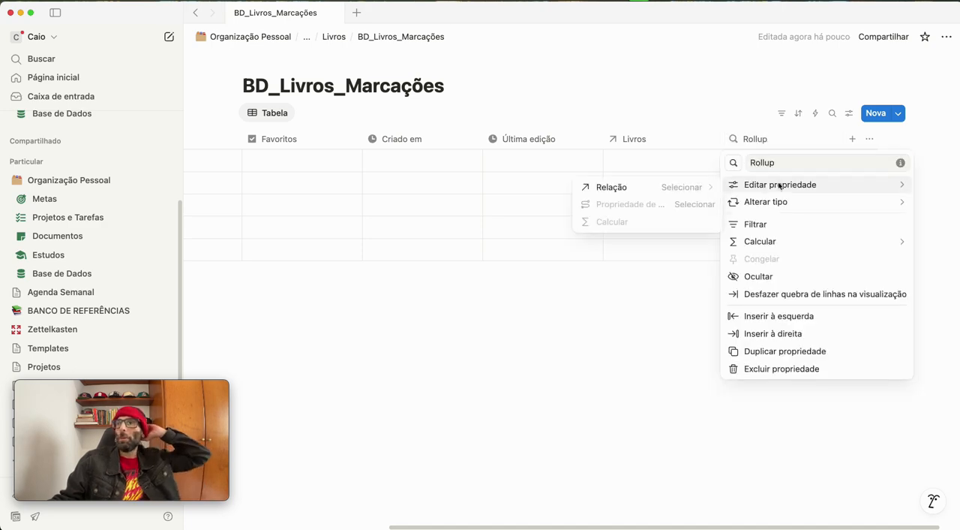
pyautogui.click(648, 192)
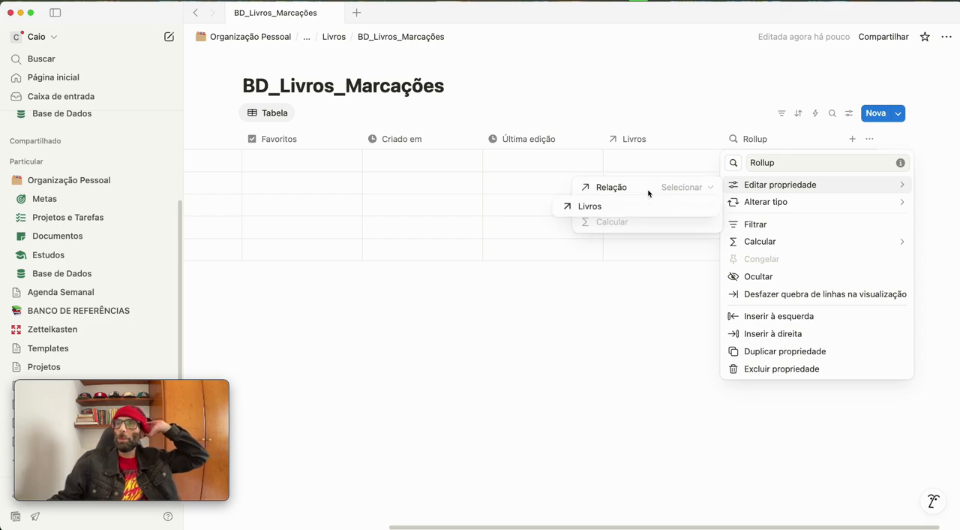
pyautogui.click(609, 213)
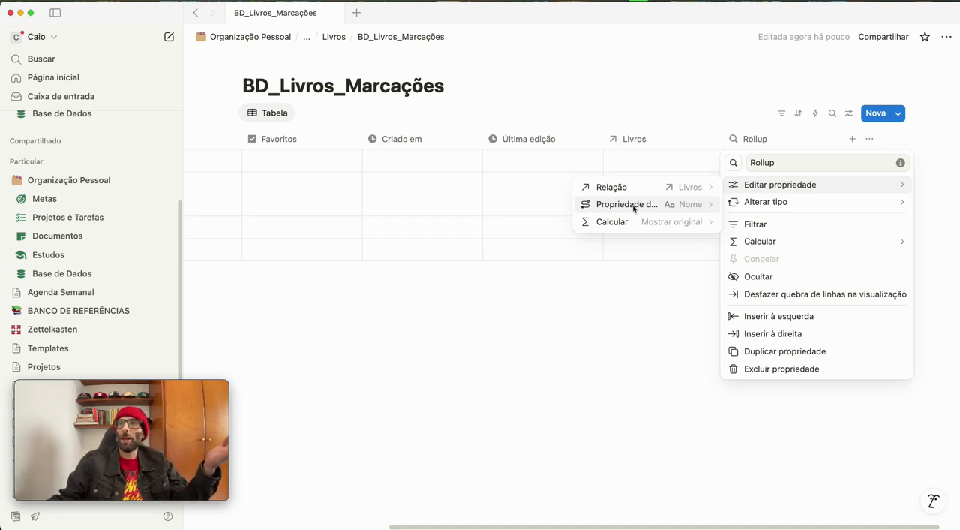
pyautogui.click(633, 208)
pyautogui.click(603, 288)
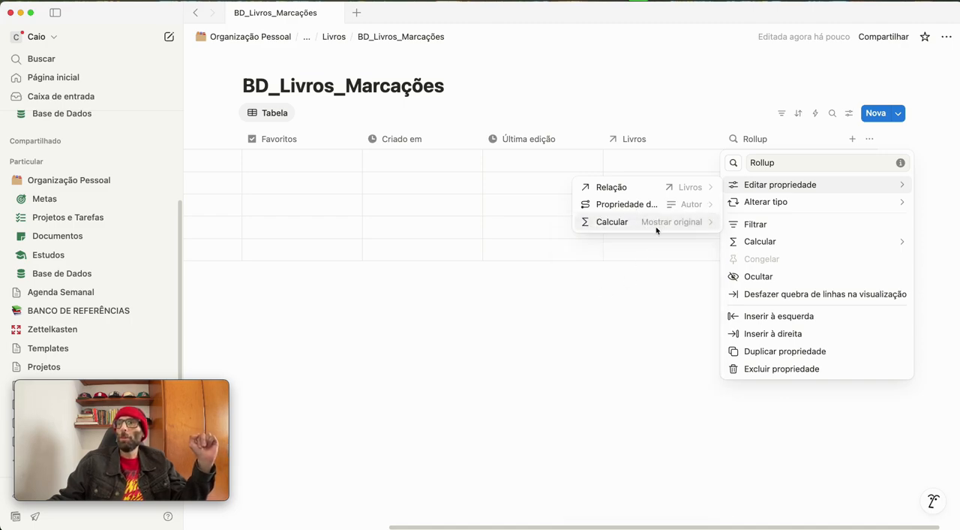
# Rename the rollup property as "Autor"
pyautogui.doubleClick(771, 163)
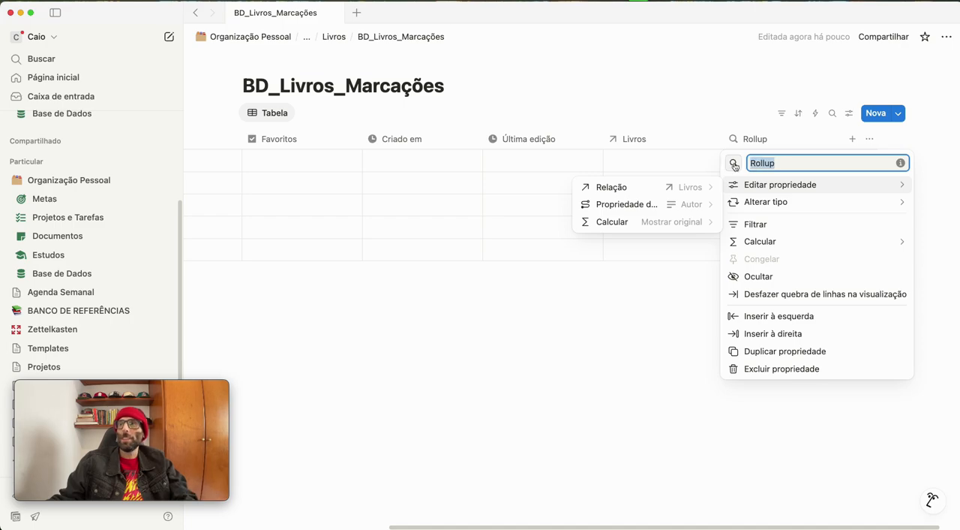
pyautogui.write('Autor')
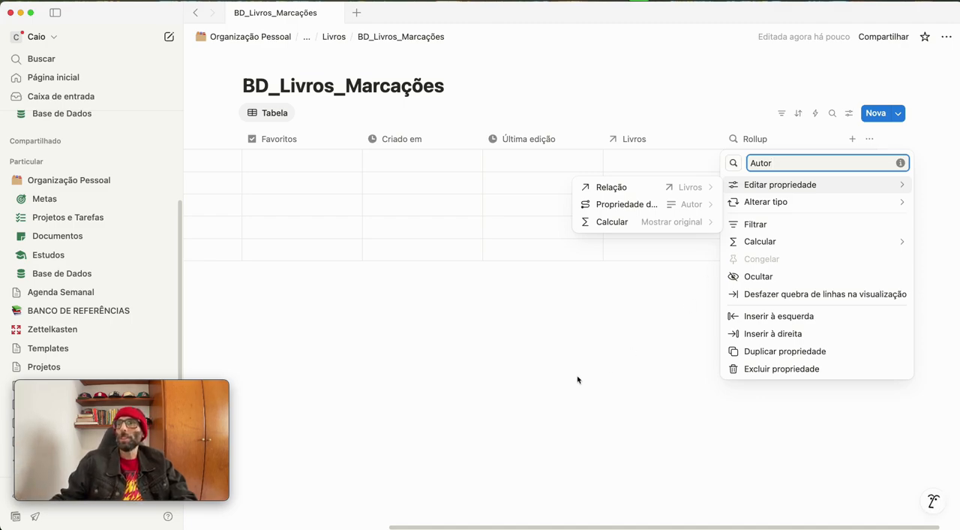
pyautogui.click(652, 363)
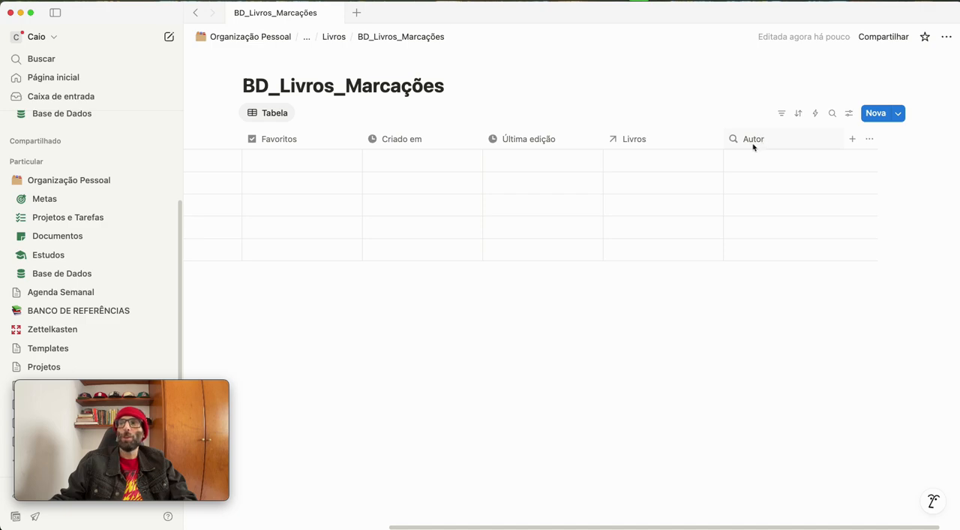
# Add a multi-select property named "Tags" after the Autor property in BD_Livros_Marcações
pyautogui.click(852, 139)
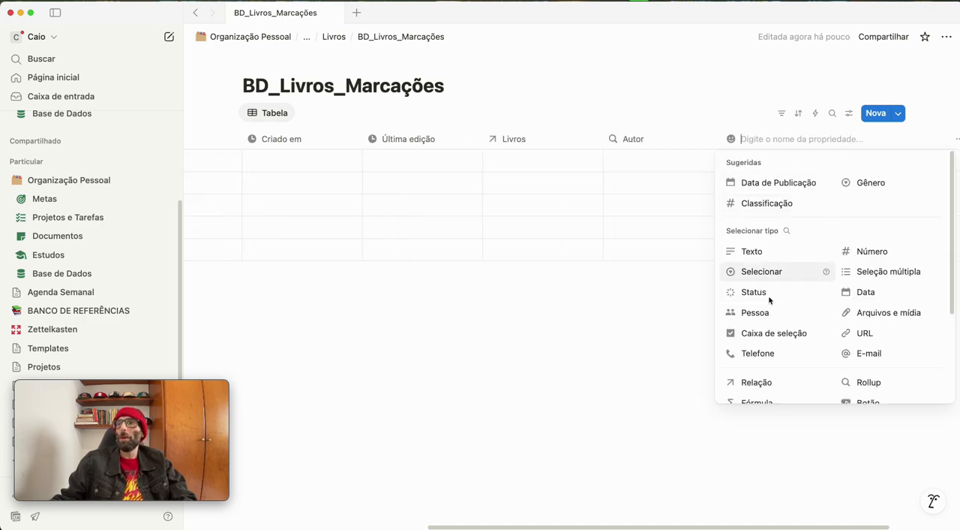
pyautogui.click(878, 277)
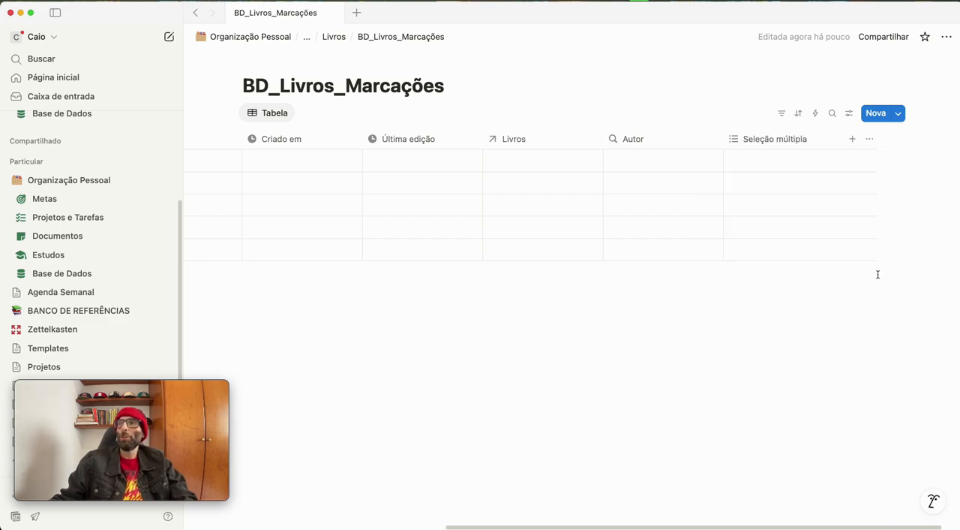
pyautogui.click(789, 143)
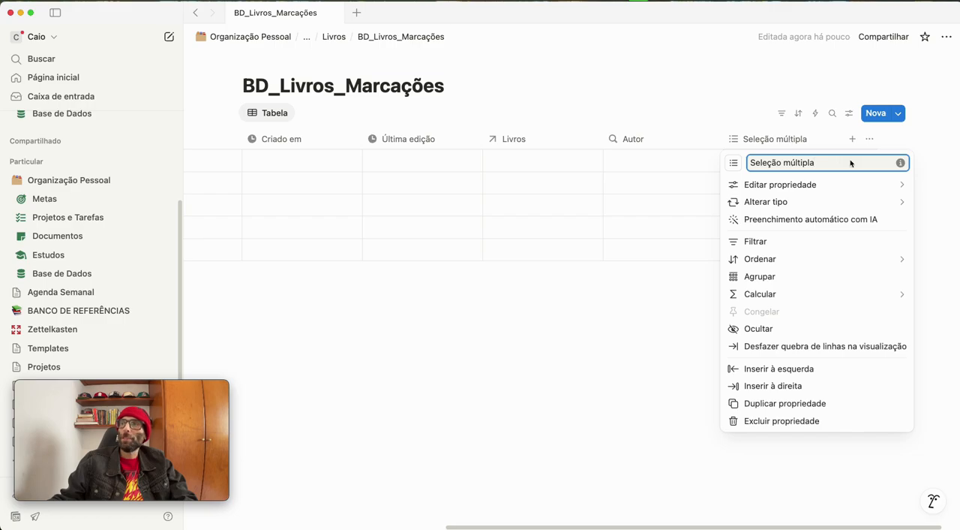
pyautogui.moveTo(850, 162); pyautogui.dragTo(693, 168)
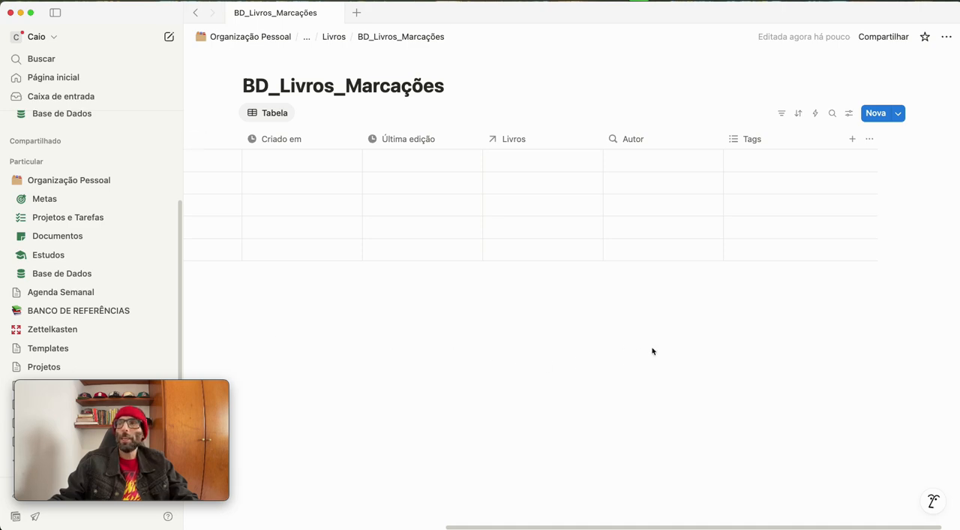
# Rename the title property of BD_Livros_Marcações as "Marcação"
pyautogui.moveTo(566, 527); pyautogui.dragTo(306, 527)
pyautogui.click(289, 143)
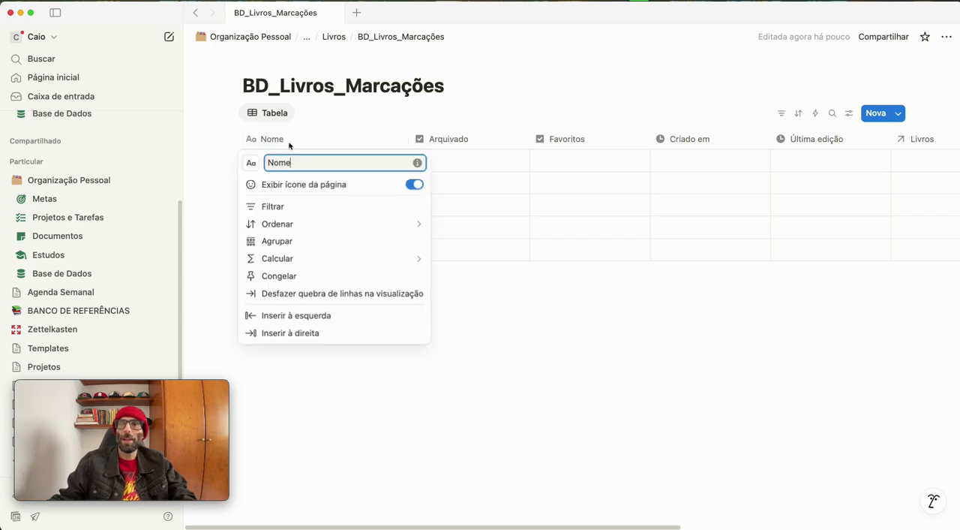
pyautogui.doubleClick(292, 162)
pyautogui.write('Marcação')
pyautogui.press('Return')
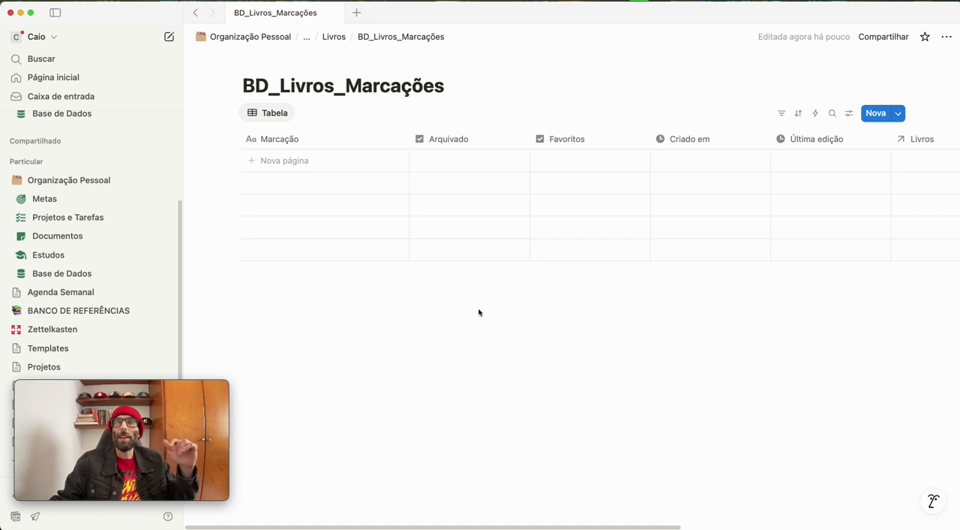
# Go back up to the Organização Pessoal page and create a new subpage directly below Estudos
pyautogui.click(337, 38)
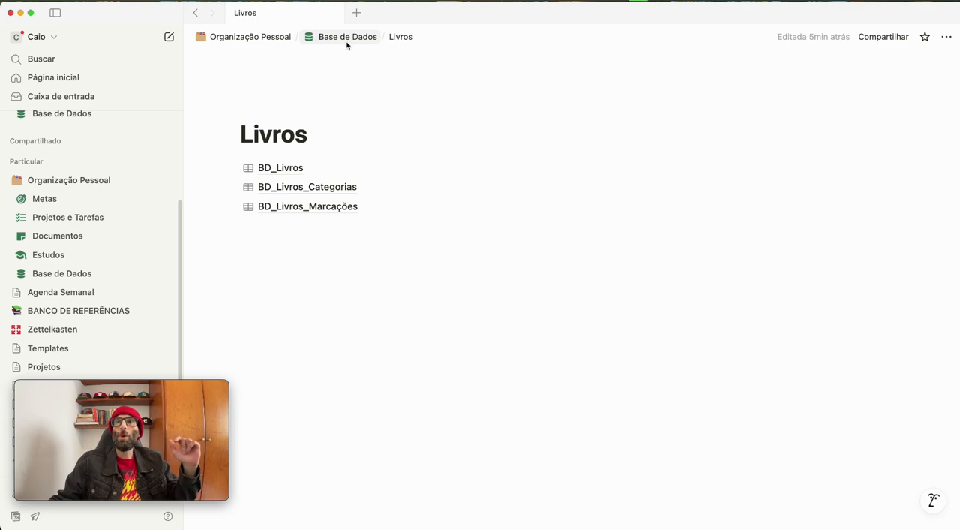
pyautogui.click(345, 41)
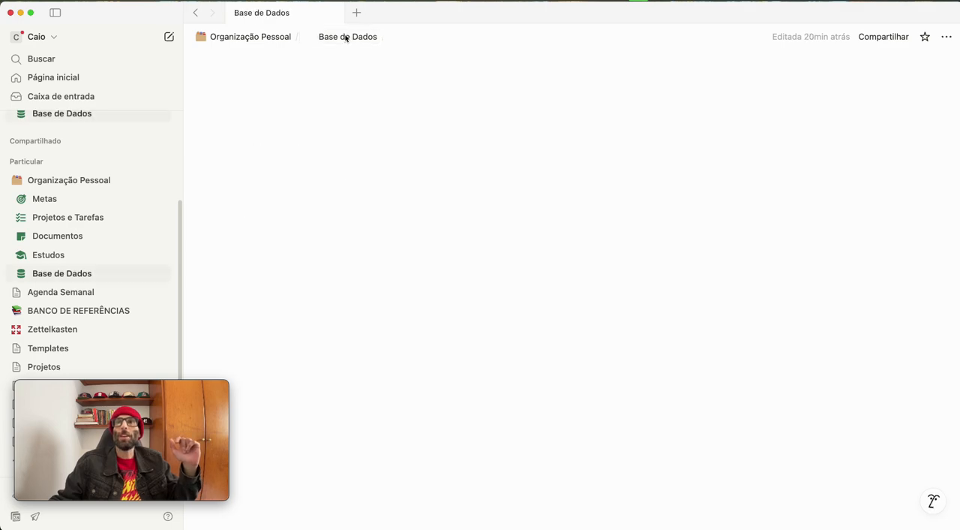
pyautogui.click(241, 41)
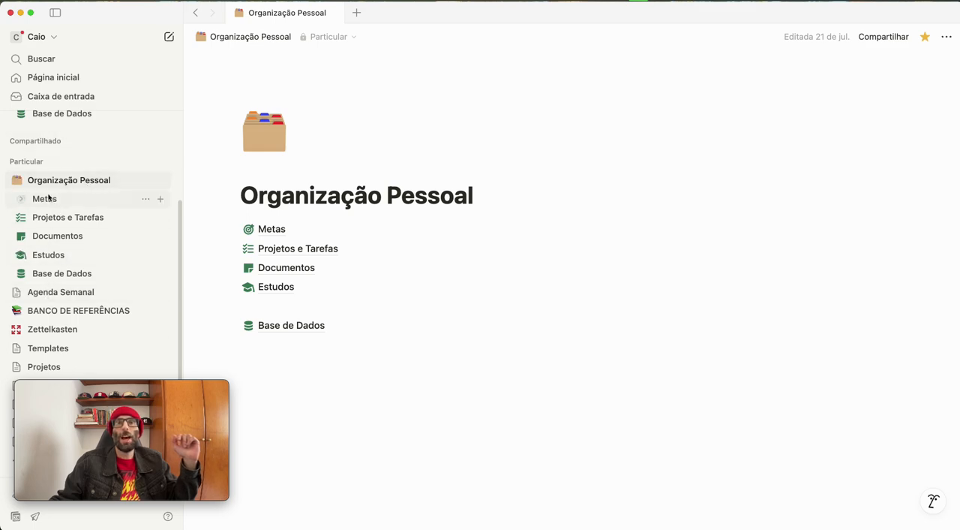
pyautogui.scroll(4, 45, 201)
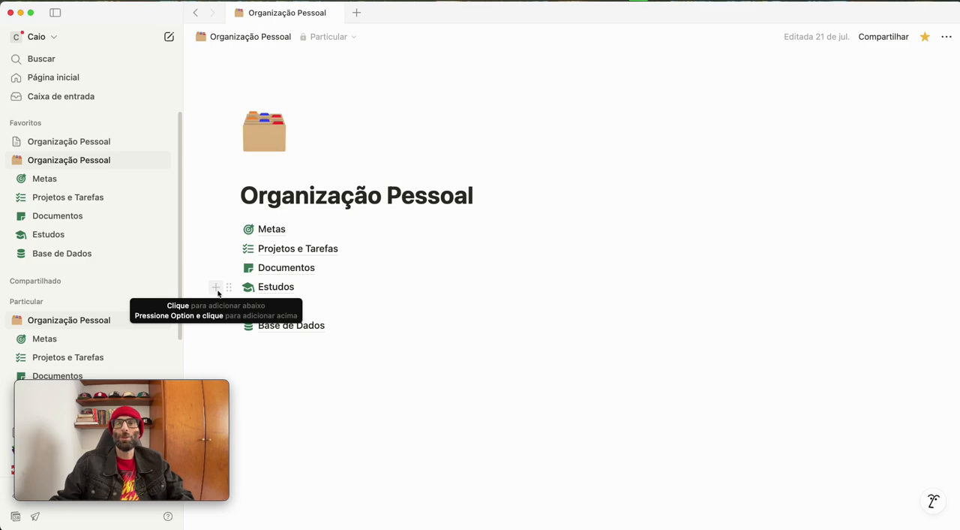
pyautogui.click(216, 288)
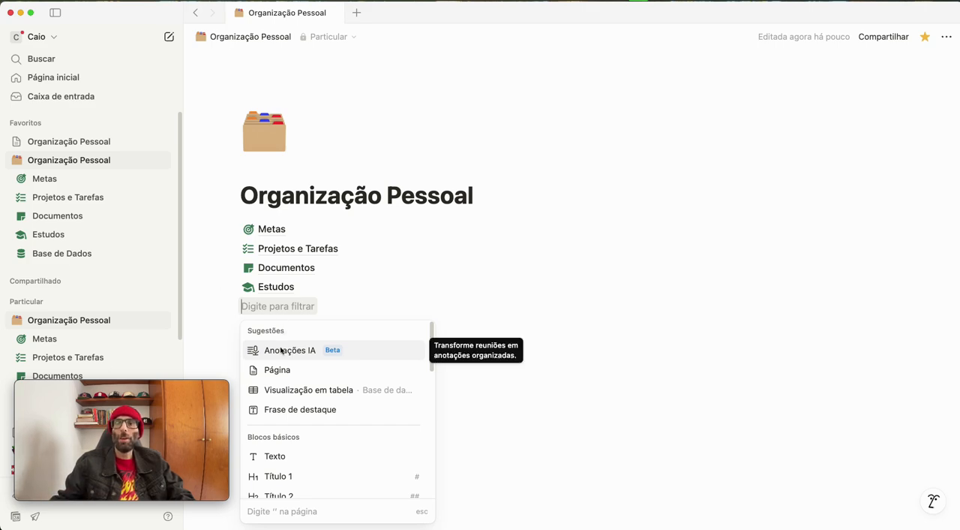
pyautogui.click(285, 380)
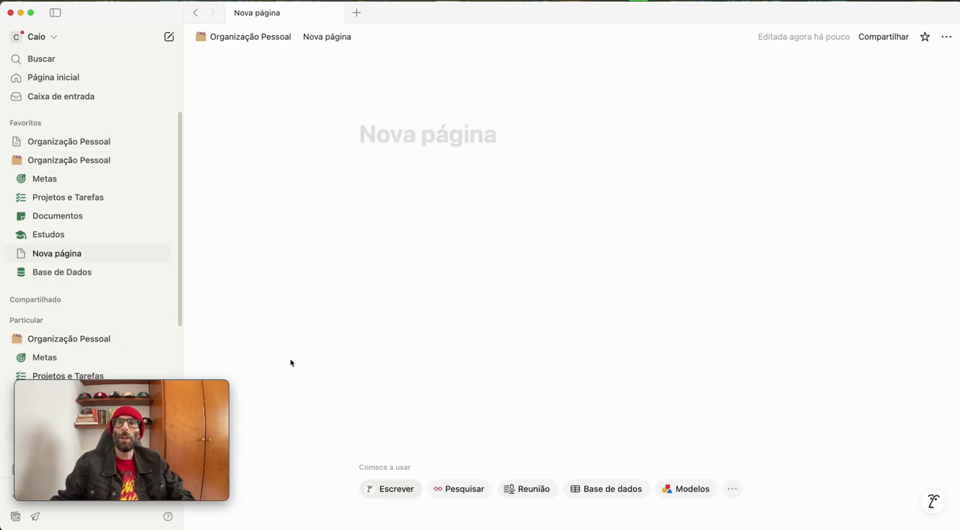
# Set the new page to full width and give it the green book icon
pyautogui.click(946, 38)
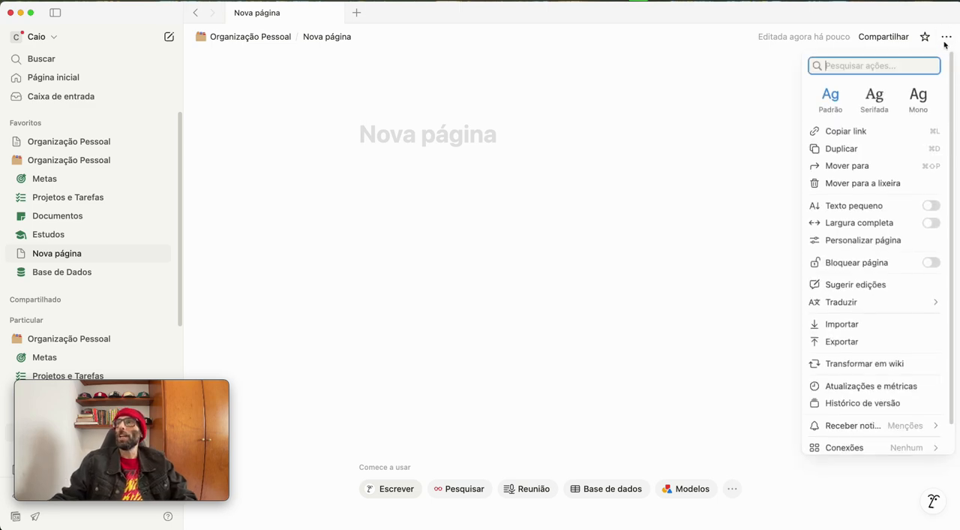
pyautogui.click(885, 228)
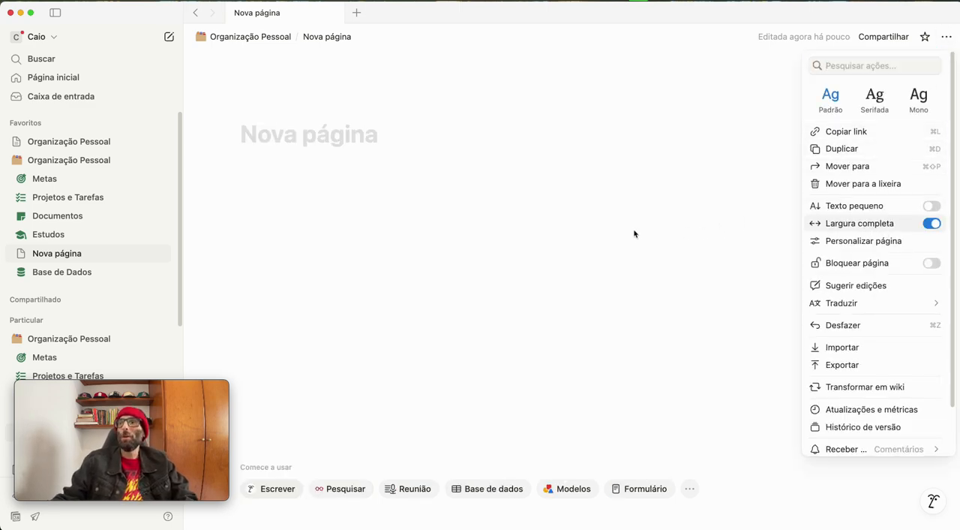
pyautogui.click(572, 256)
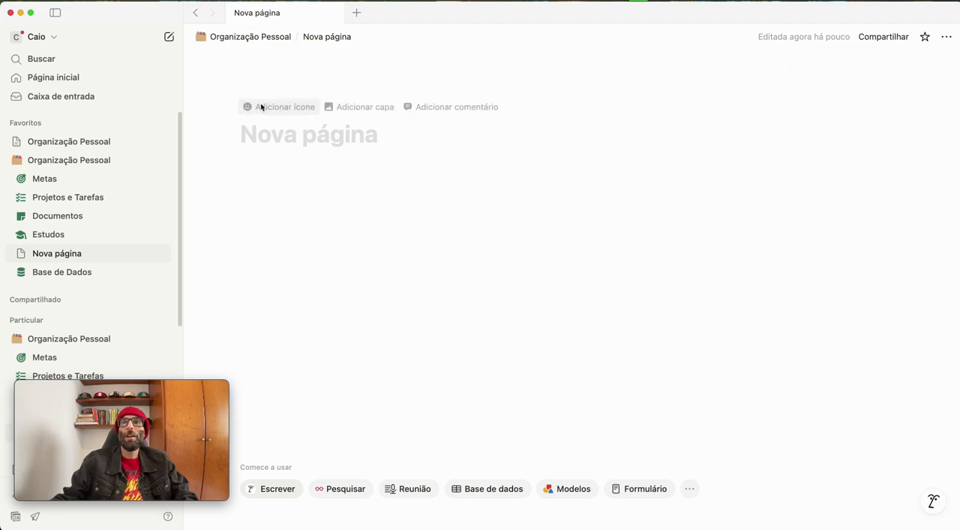
pyautogui.click(261, 107)
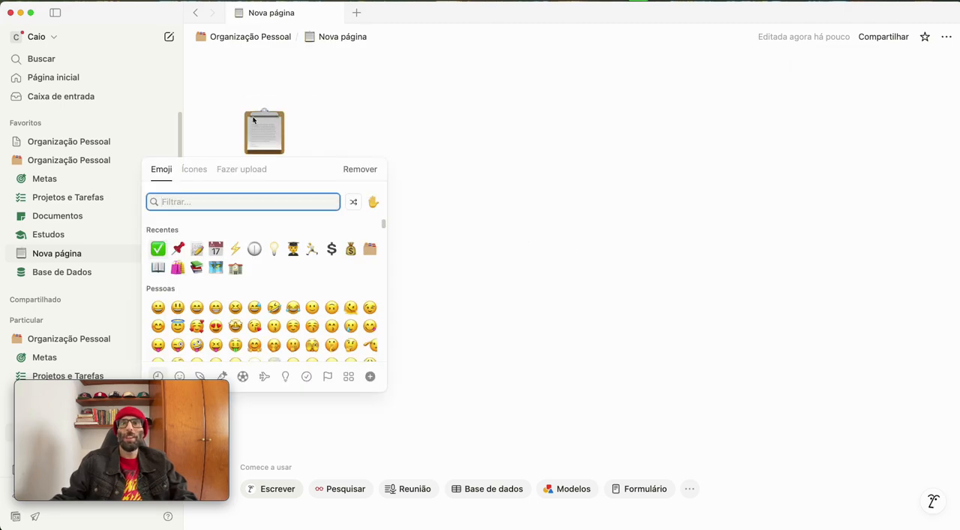
pyautogui.click(194, 169)
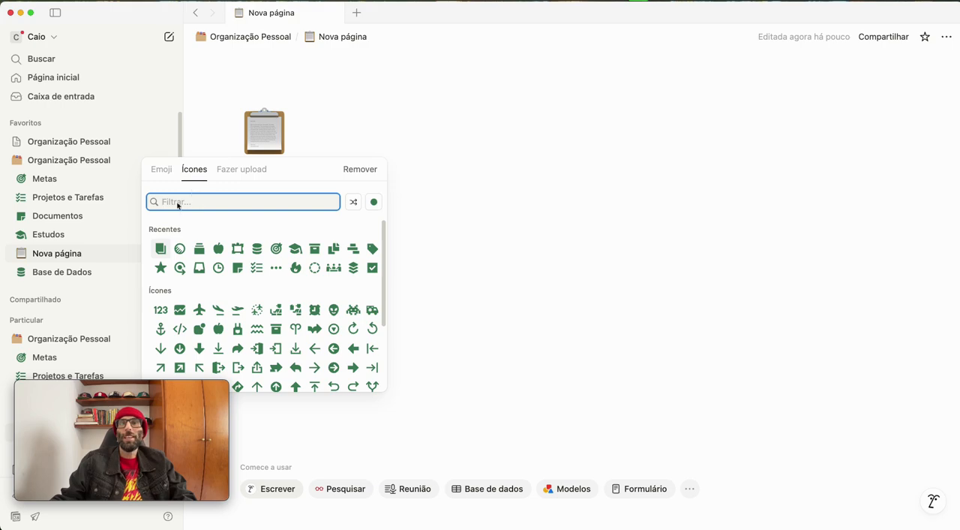
pyautogui.click(160, 249)
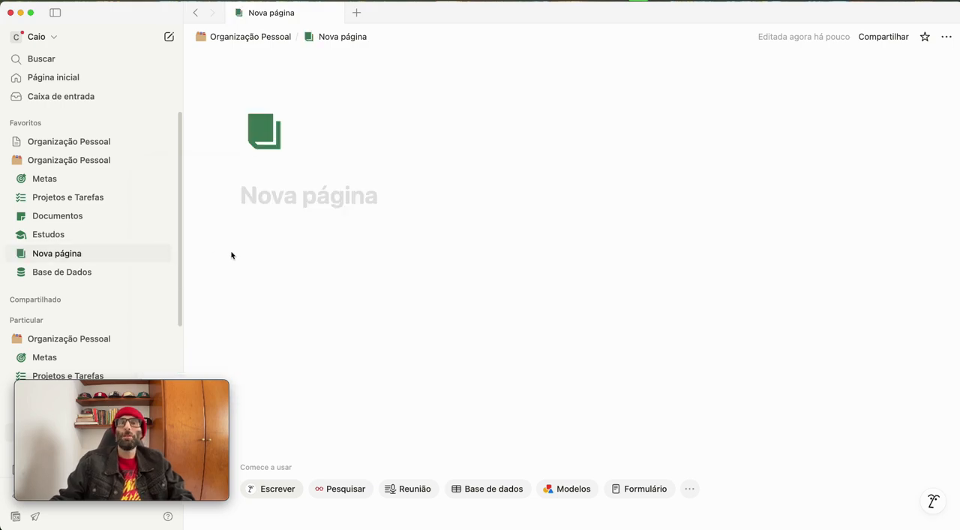
# Title the new page "Biblioteca Pessoal" and start its first content line
pyautogui.click(281, 202)
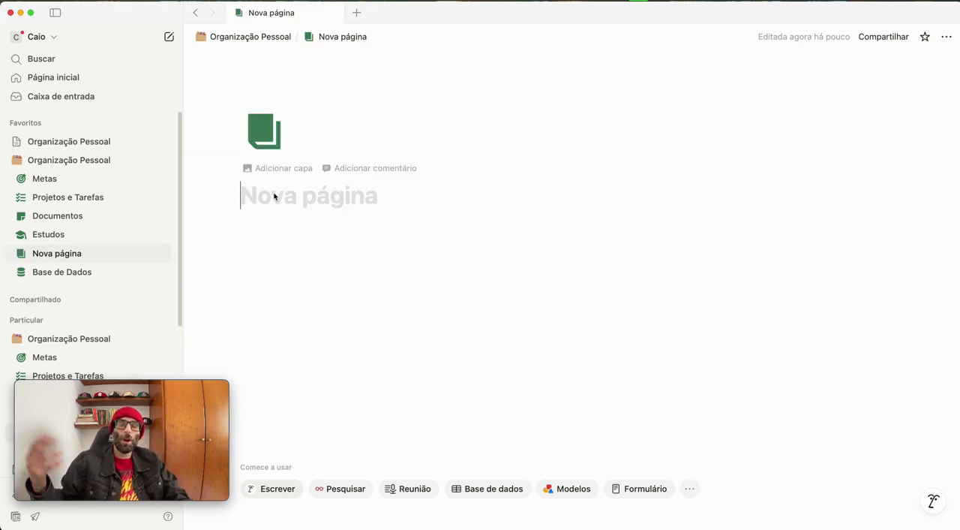
pyautogui.write('Biblioteca')
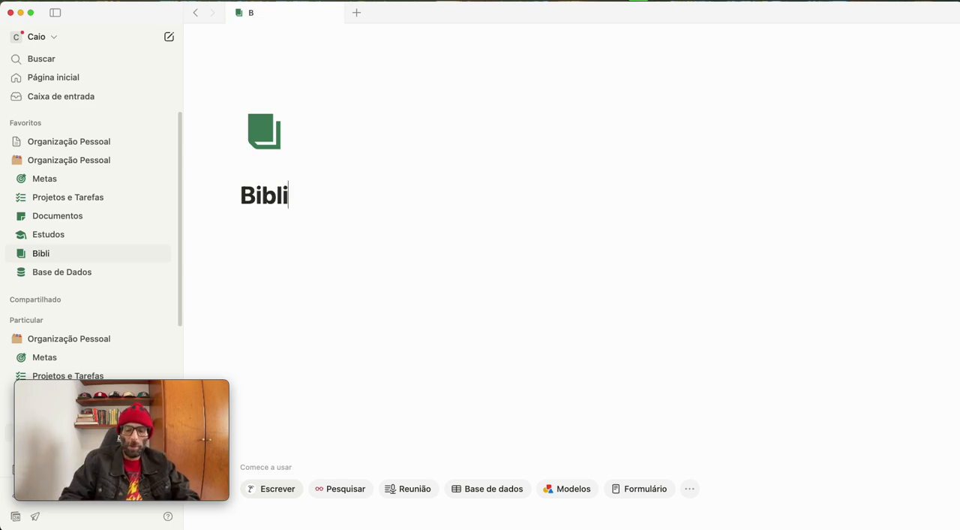
pyautogui.write(' Pessoal')
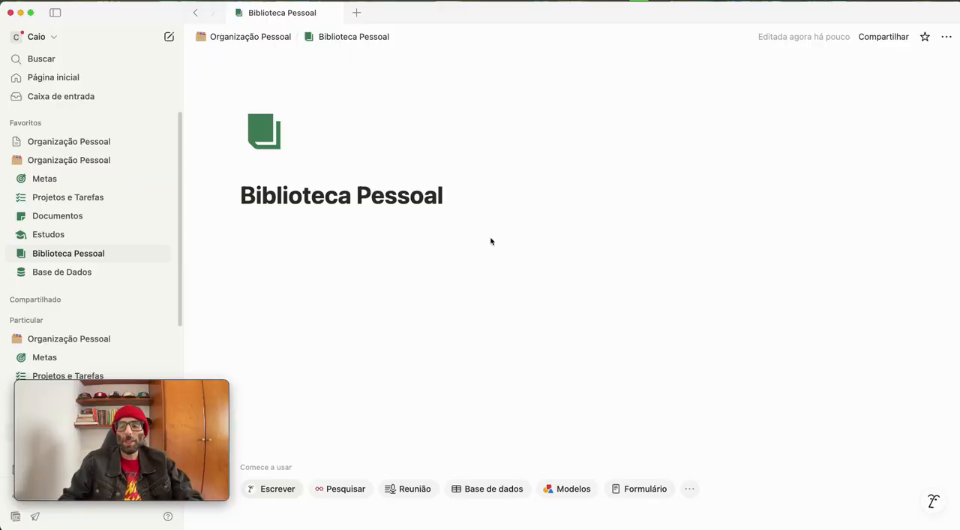
pyautogui.press('Return')
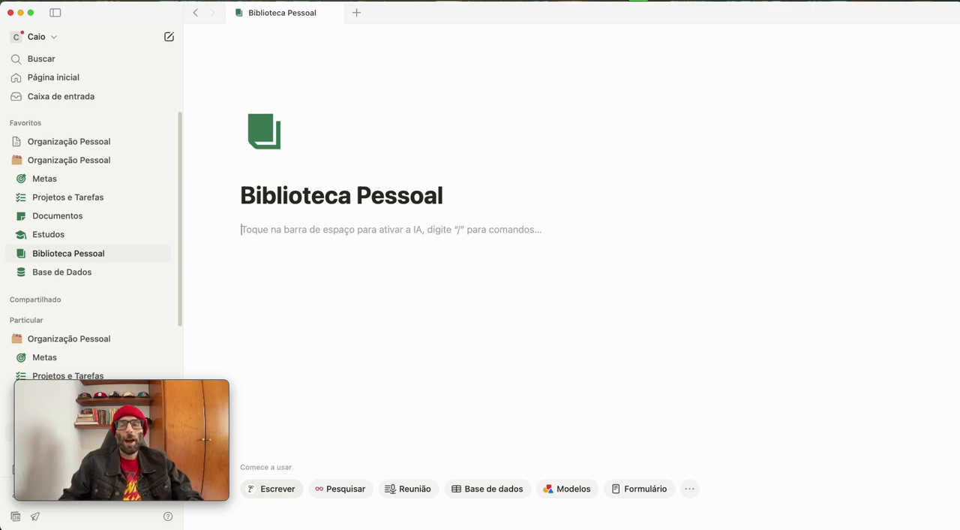
# Add a level 2 heading "Livros" with a divider line below it
pyautogui.write('## ')
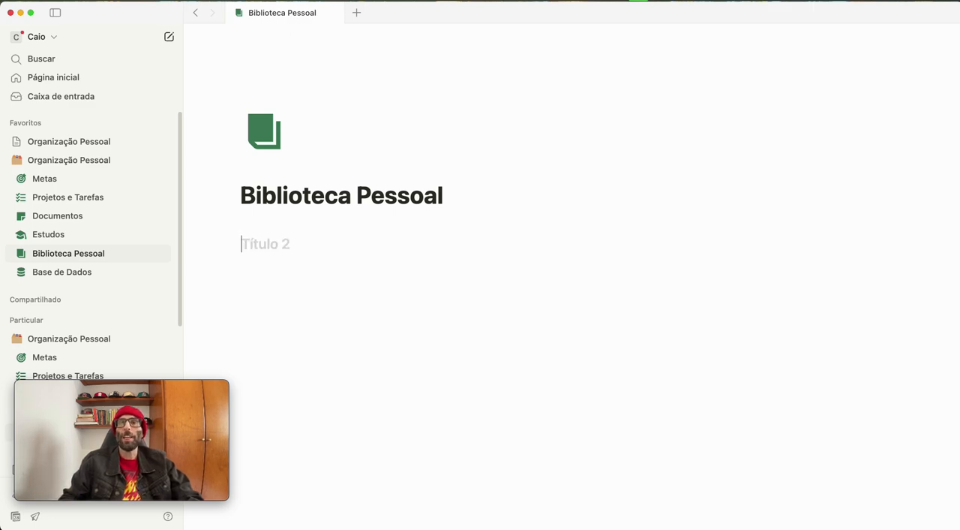
pyautogui.write('L')
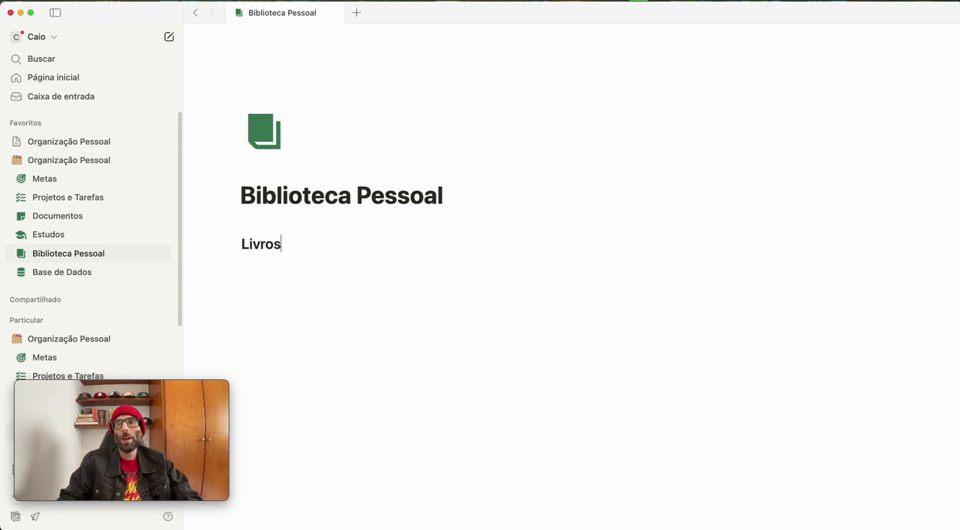
pyautogui.write('ivros')
pyautogui.press('Return')
pyautogui.write('---')
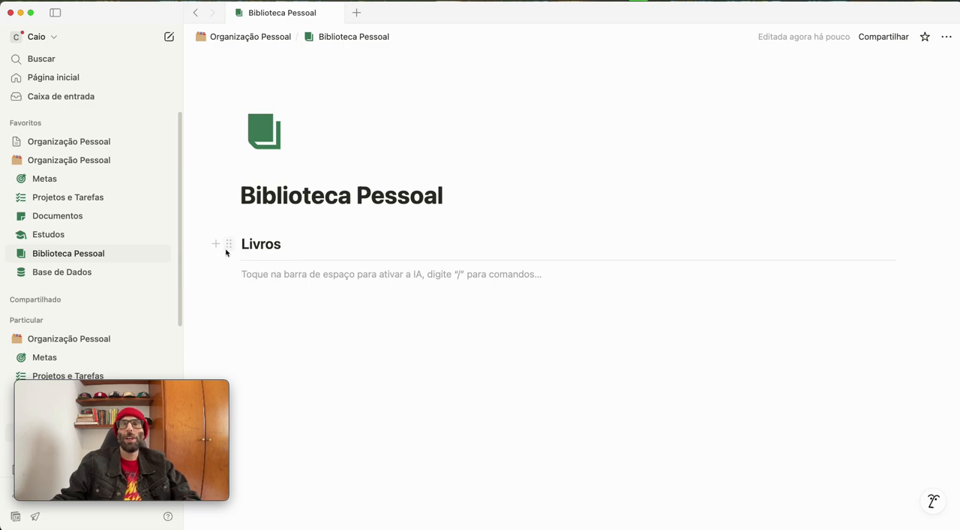
# Give the Livros heading a red background (Fundo vermelho)
pyautogui.click(228, 244)
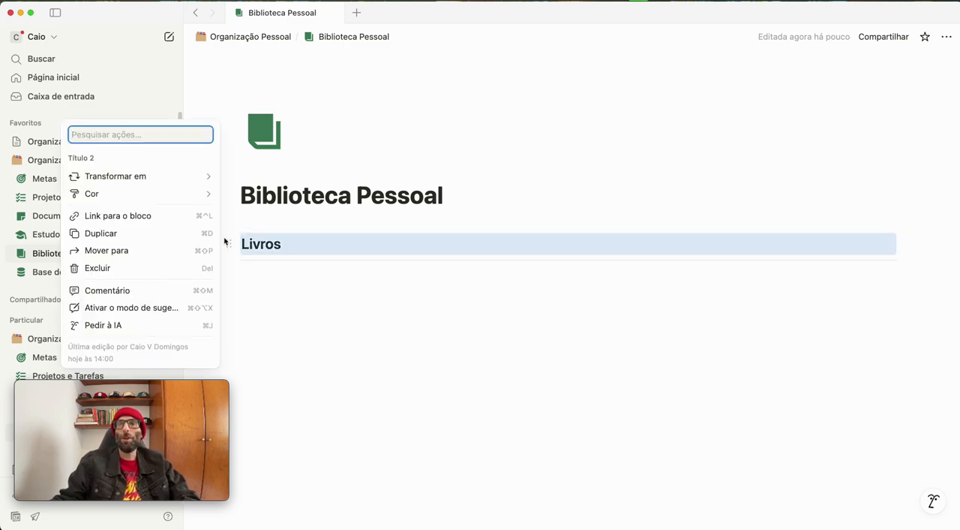
pyautogui.moveTo(80, 193)
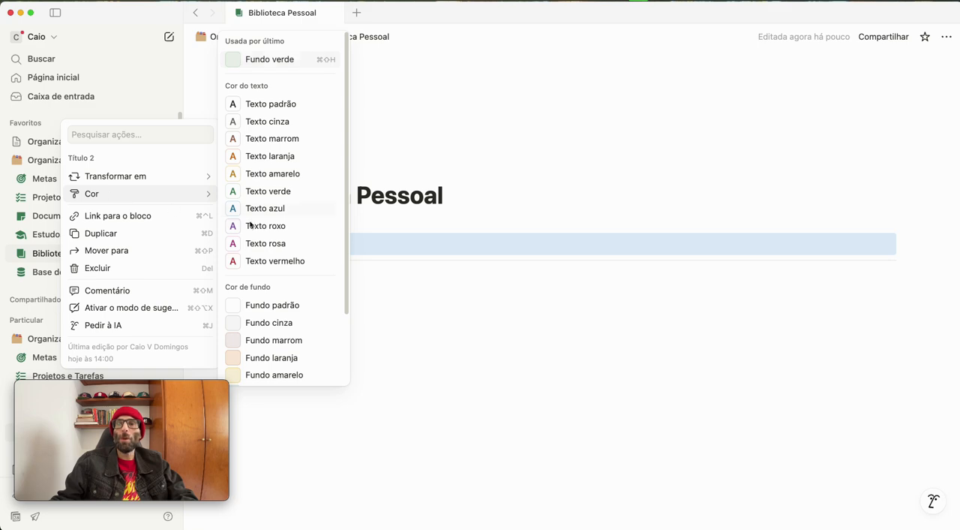
pyautogui.scroll(-3, 281, 240)
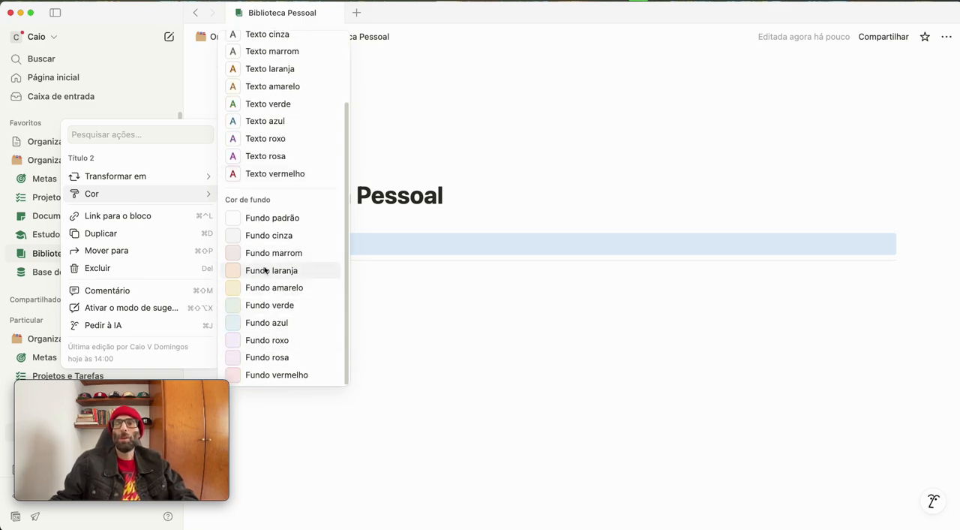
pyautogui.click(269, 374)
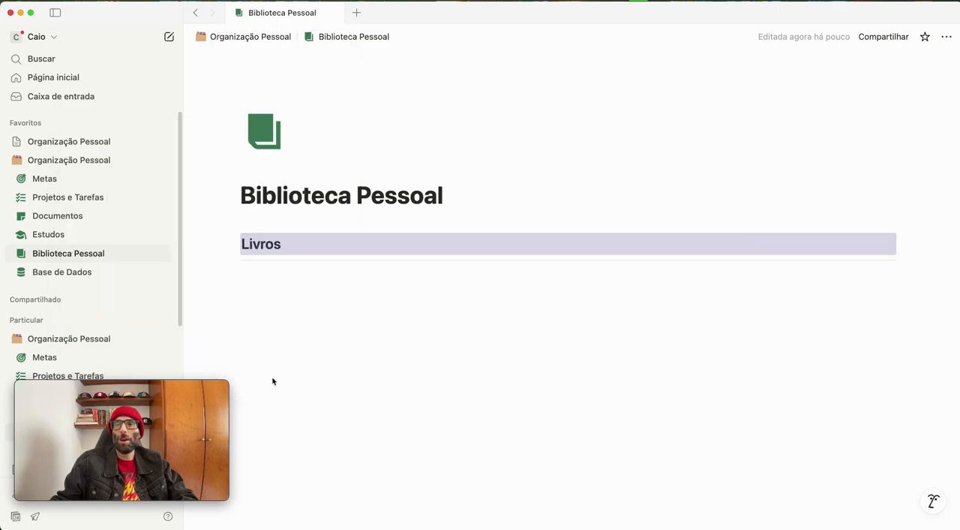
pyautogui.click(378, 348)
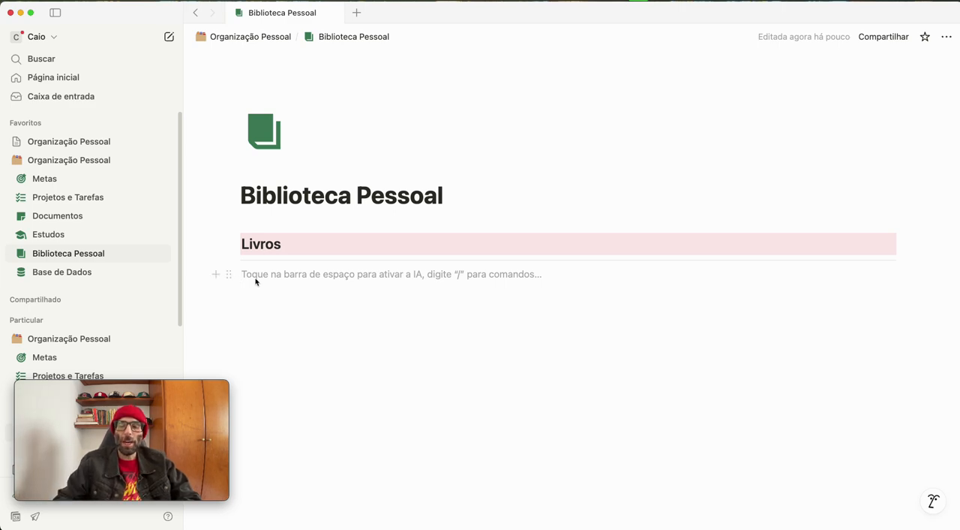
# Insert a gallery database view below the divider under the Livros heading
pyautogui.write('/visu')
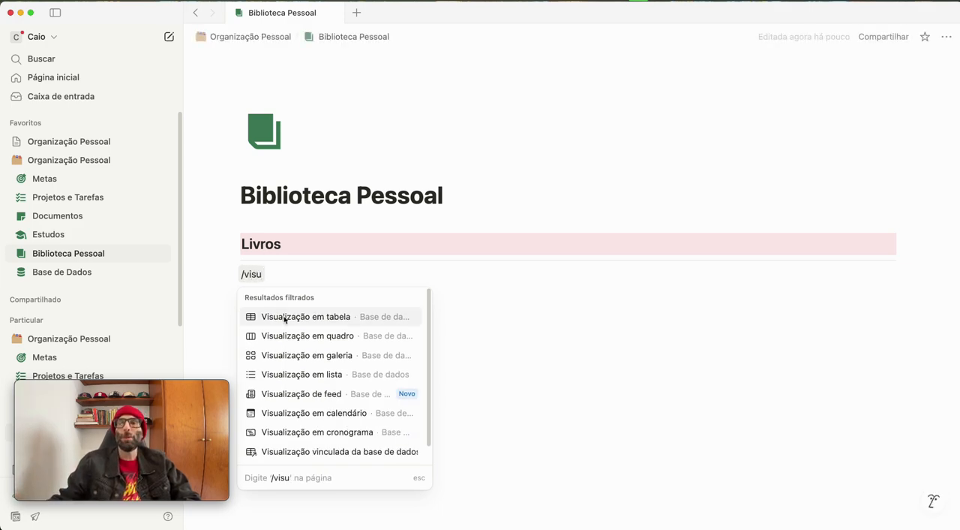
pyautogui.click(300, 354)
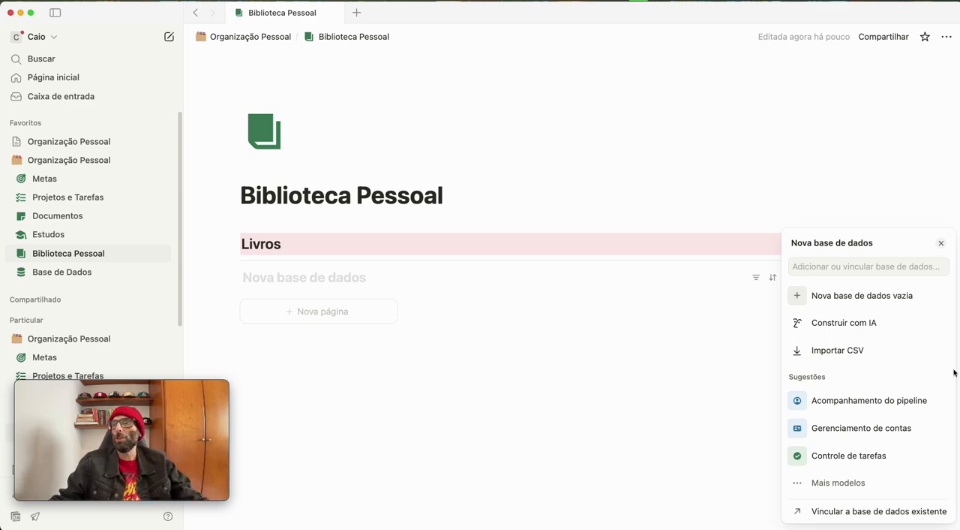
# Link the existing BD_Livros database to the block under Livros with a new gallery view
pyautogui.click(903, 516)
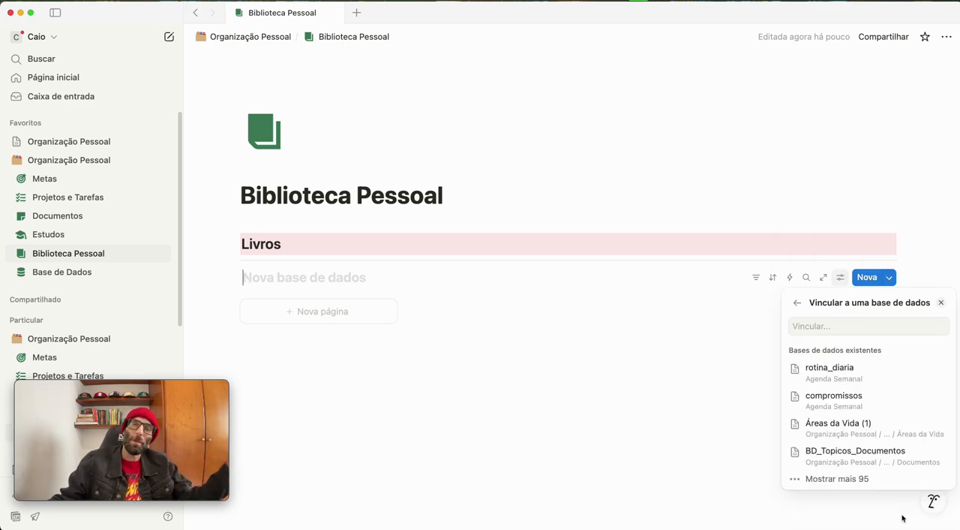
pyautogui.click(830, 324)
pyautogui.write('BD')
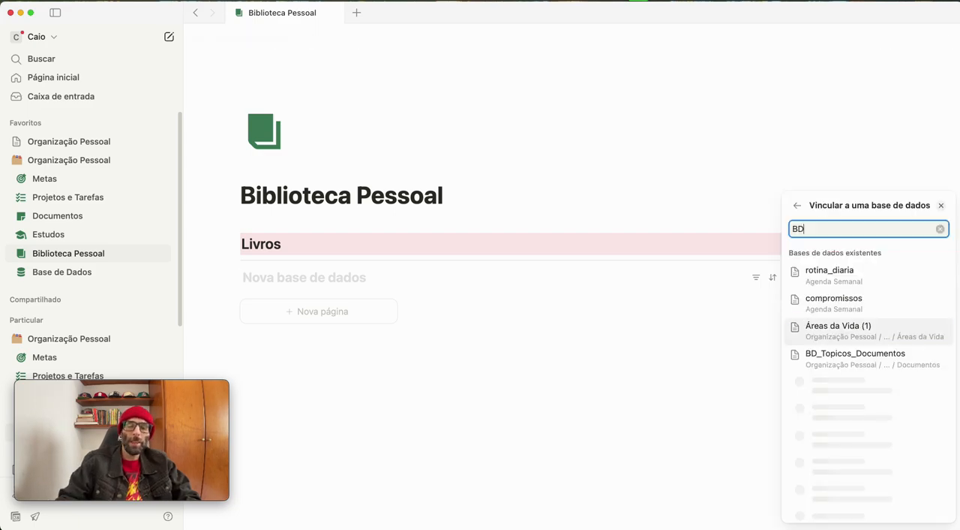
pyautogui.write('_Livros')
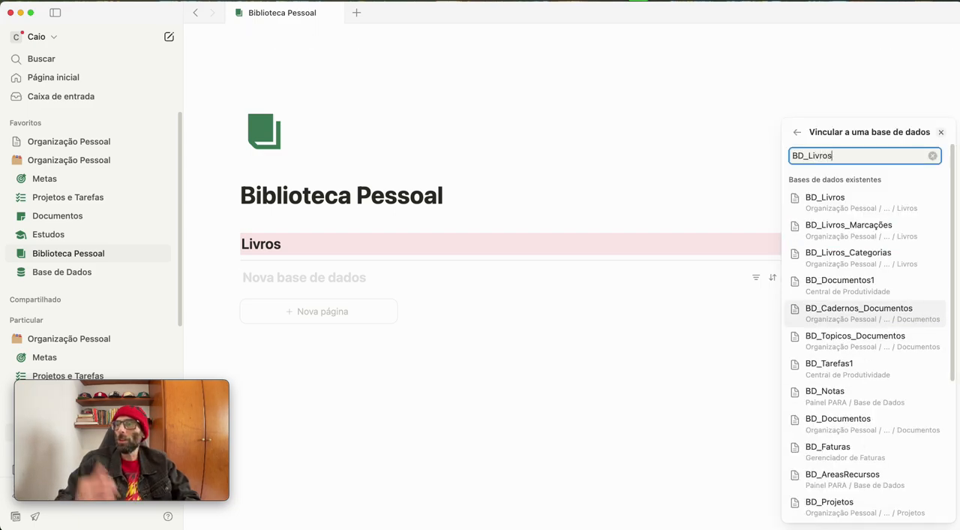
pyautogui.click(814, 198)
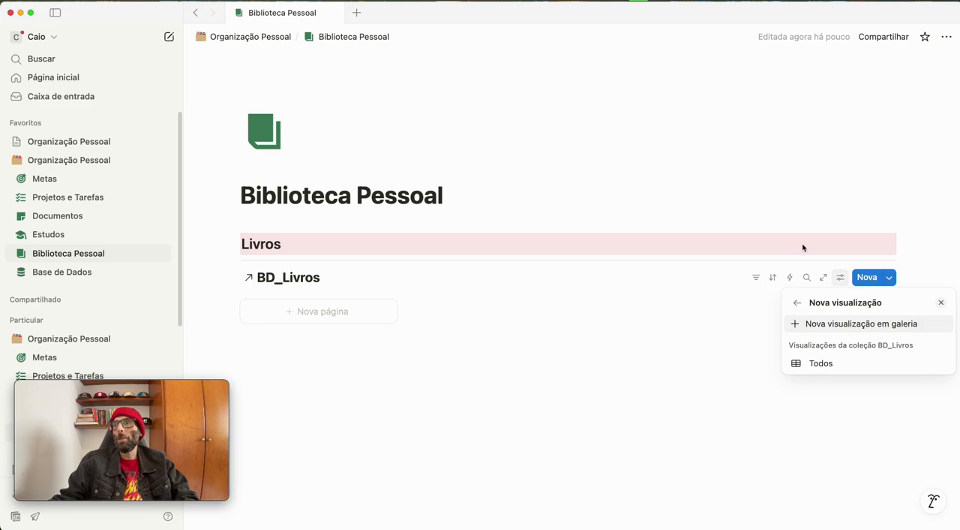
pyautogui.click(822, 324)
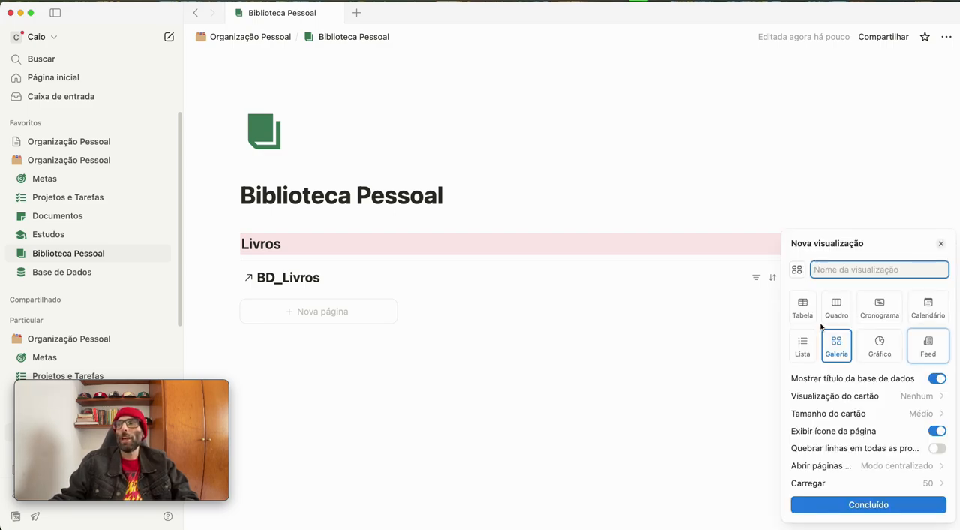
# Set the gallery's card preview to Capa, fit the image, wrap lines in all properties and hide the page icon
pyautogui.click(895, 395)
pyautogui.click(836, 433)
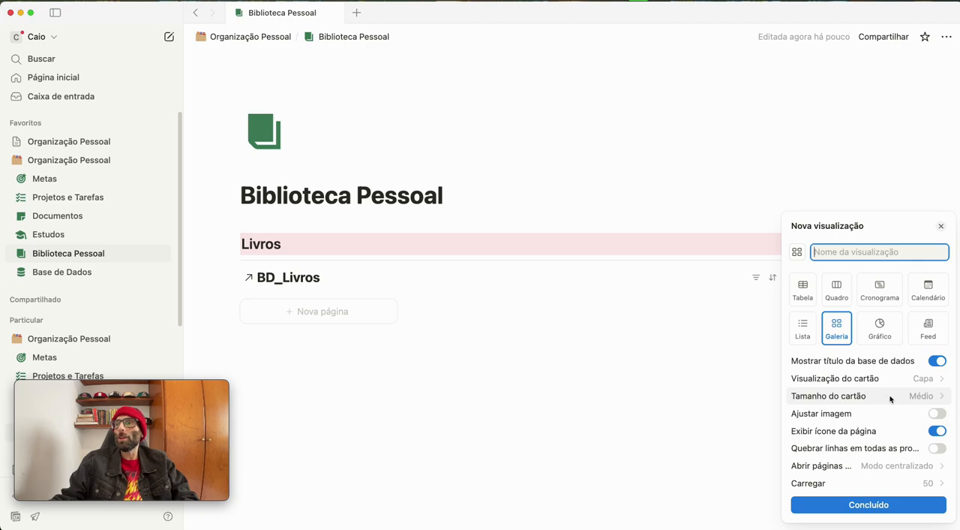
pyautogui.click(935, 413)
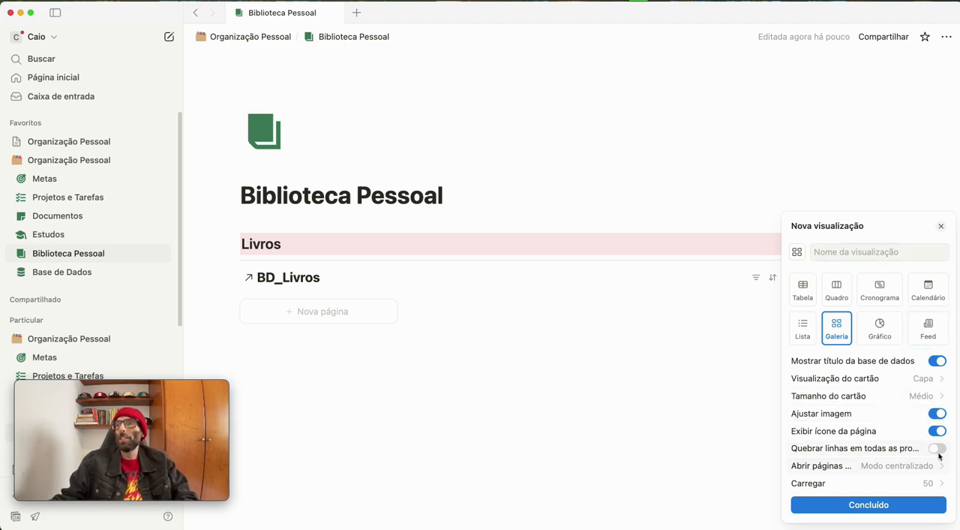
pyautogui.click(936, 450)
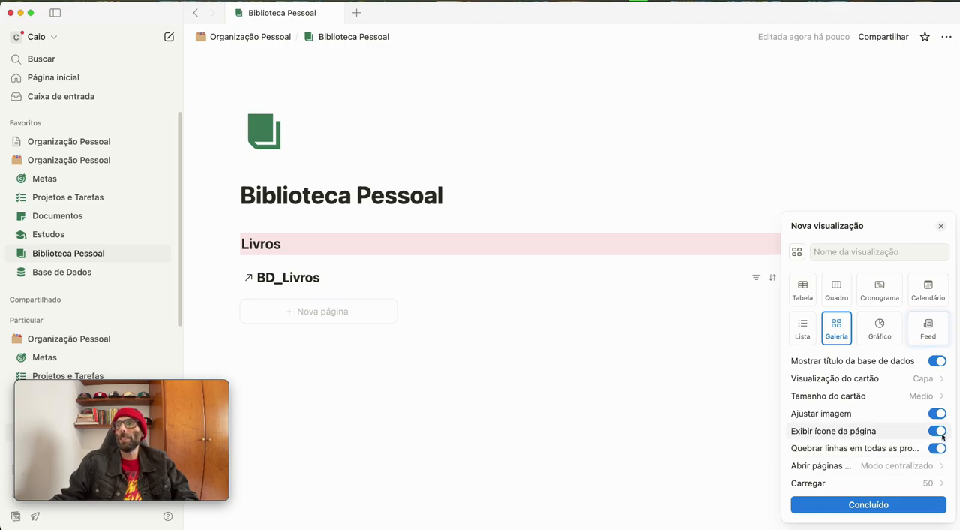
pyautogui.click(939, 430)
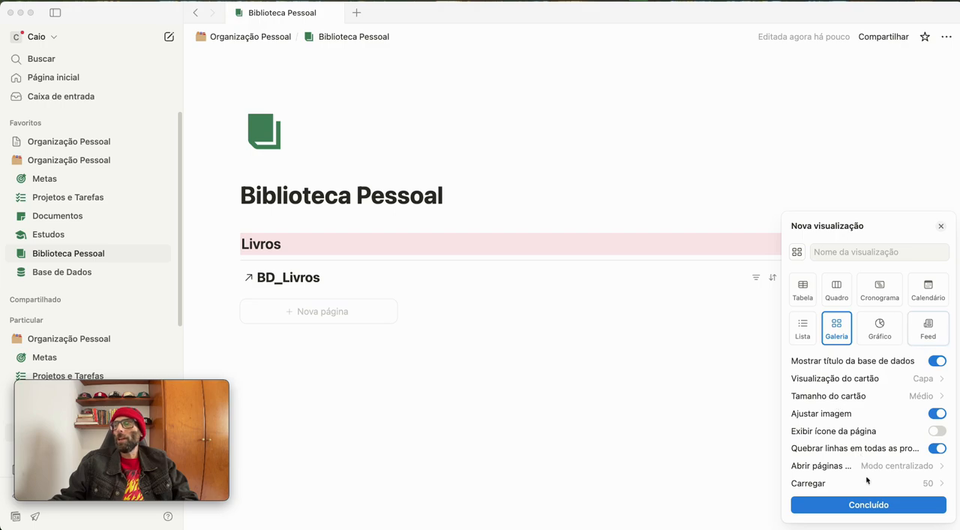
pyautogui.click(867, 504)
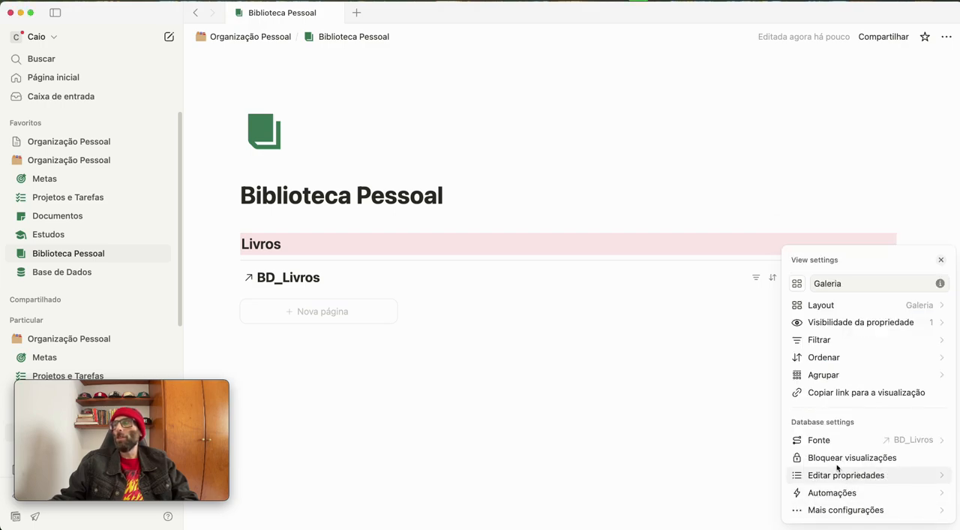
# Show the Autor property on the gallery cards
pyautogui.click(818, 326)
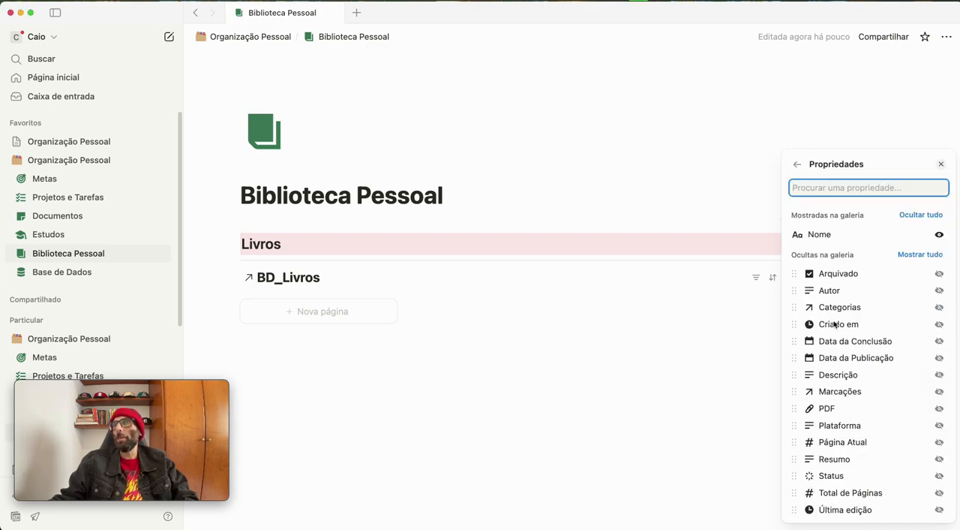
pyautogui.click(939, 290)
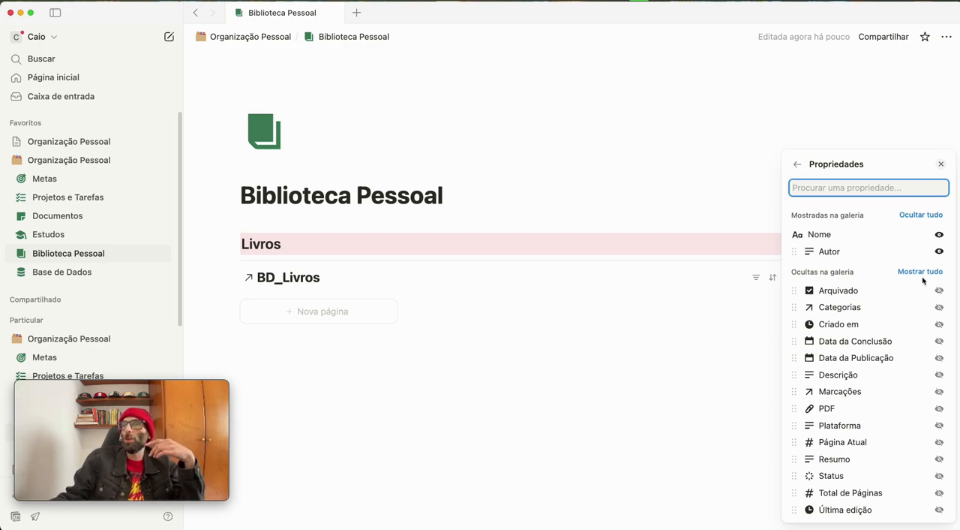
pyautogui.click(797, 164)
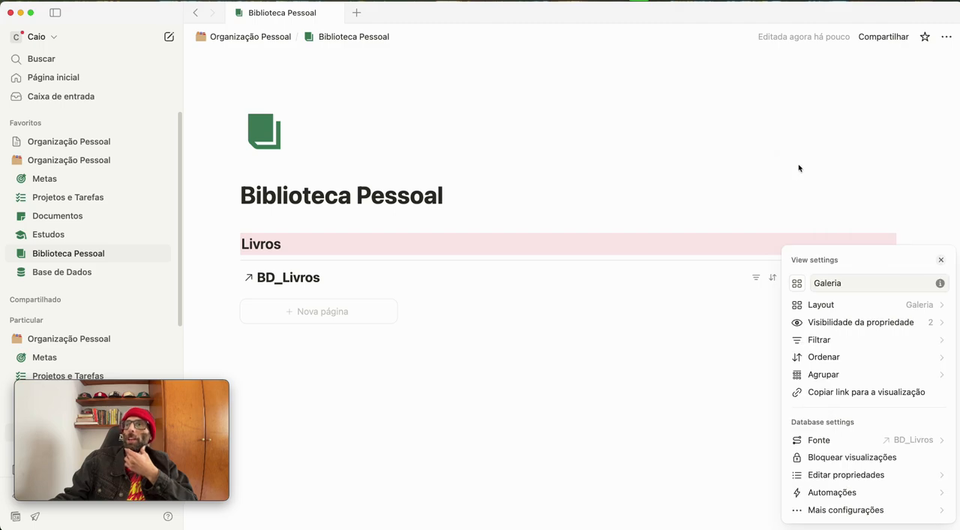
# Hide the database title in the gallery view's layout
pyautogui.click(821, 307)
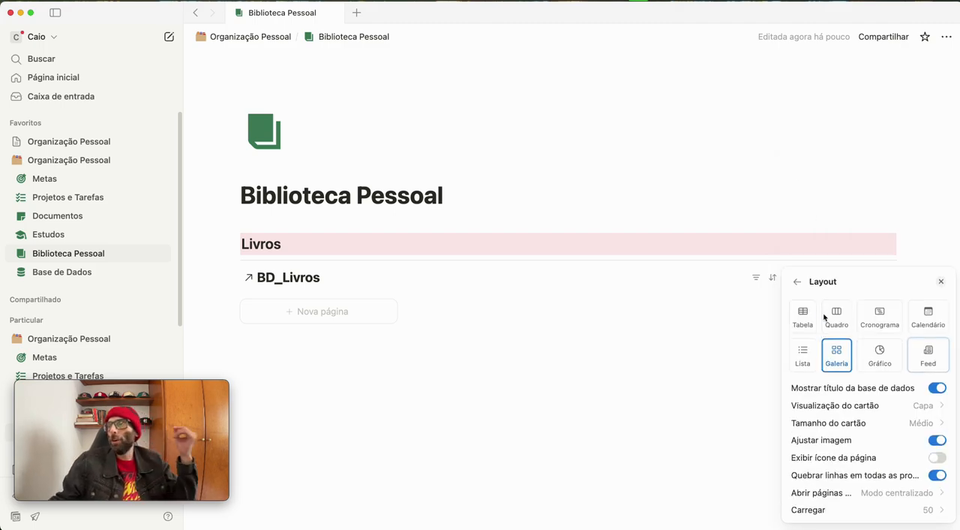
pyautogui.click(936, 390)
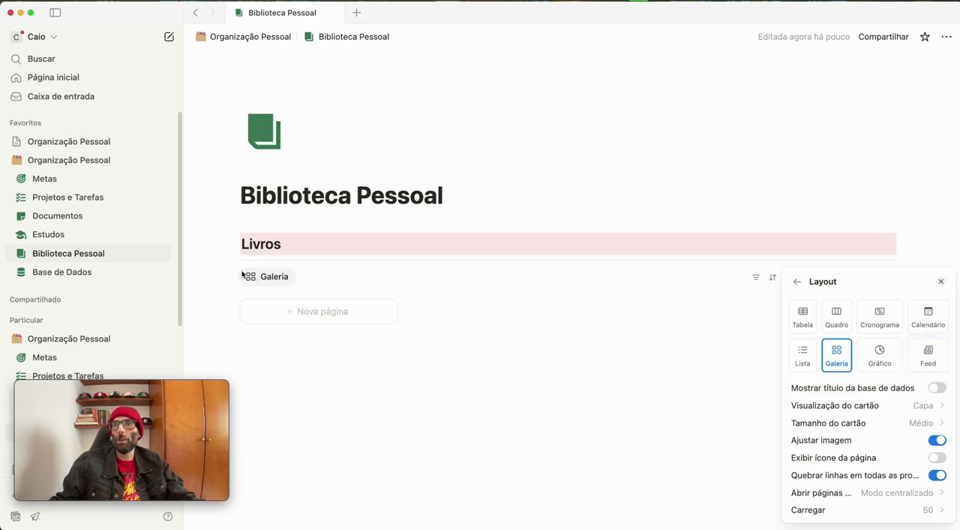
pyautogui.click(936, 390)
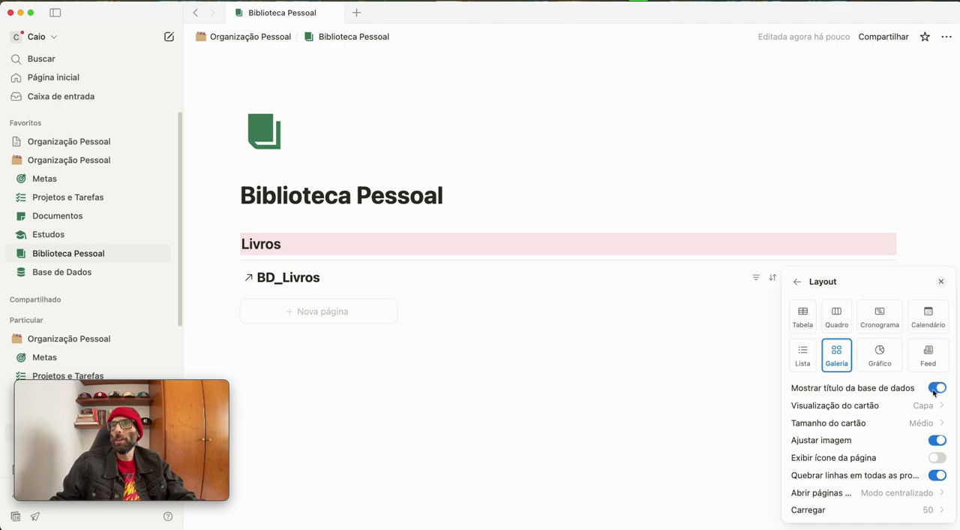
pyautogui.click(936, 387)
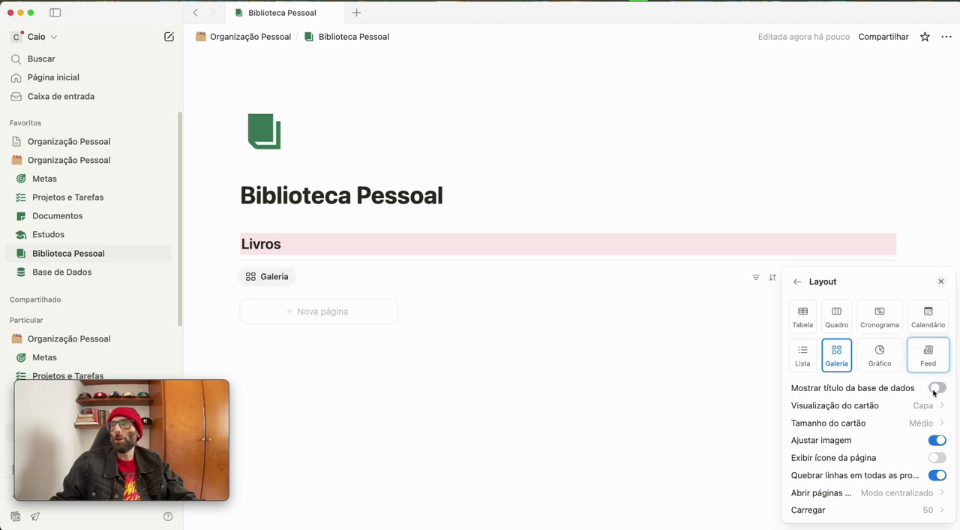
# Filter the gallery to books whose Arquivado checkbox is unchecked (Desmarcadas)
pyautogui.click(796, 282)
pyautogui.click(818, 339)
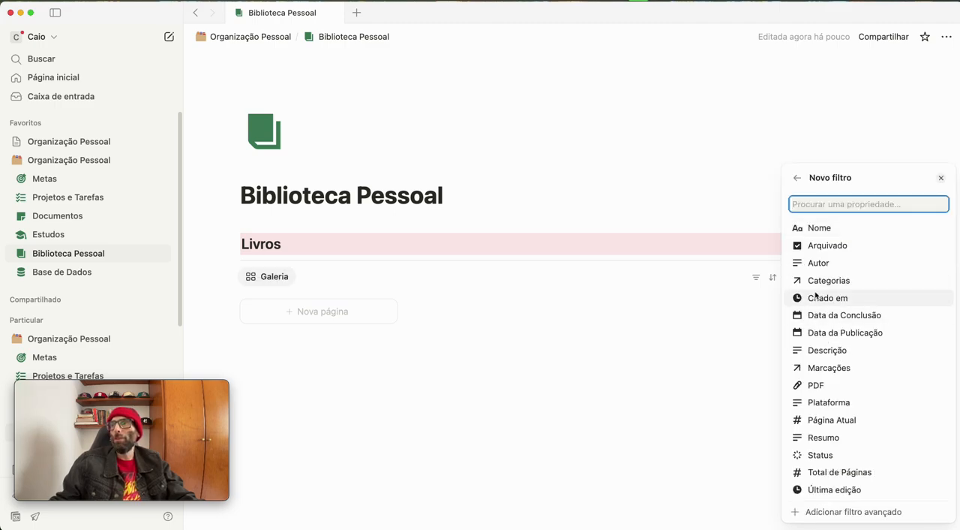
pyautogui.click(810, 245)
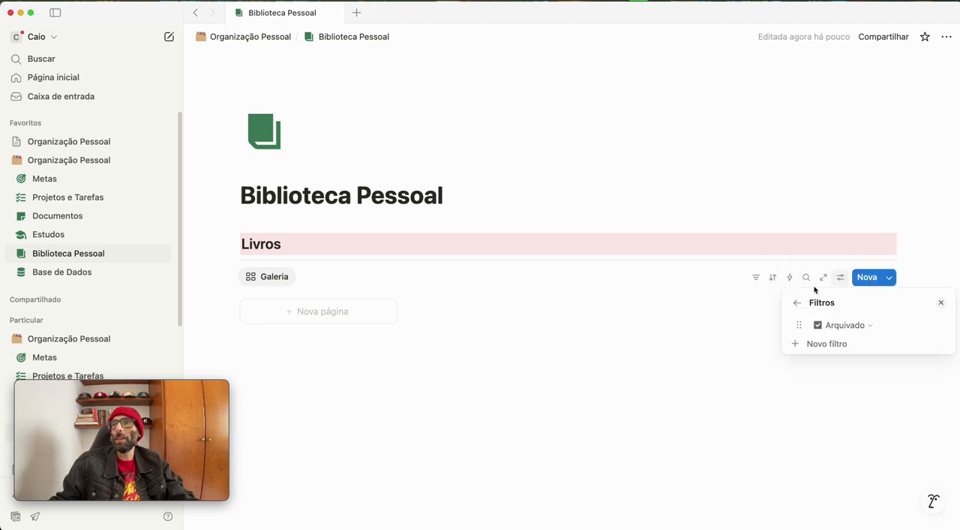
pyautogui.click(825, 326)
pyautogui.click(842, 366)
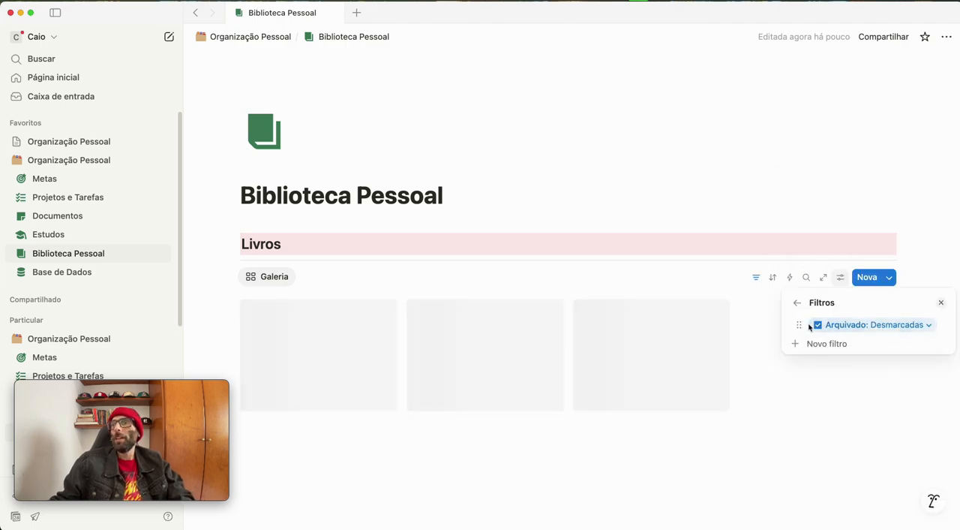
# Add a second filter to the gallery so that Status is Para Ler
pyautogui.click(810, 345)
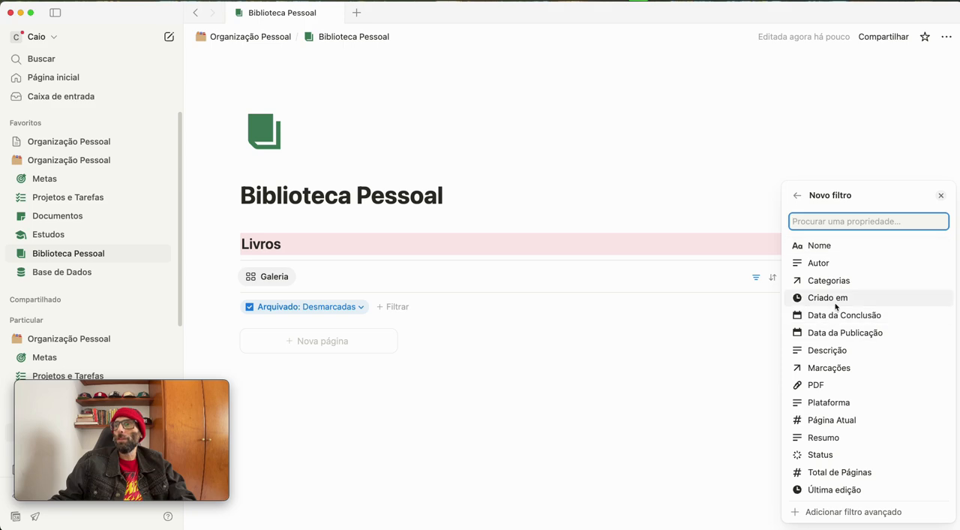
pyautogui.click(832, 455)
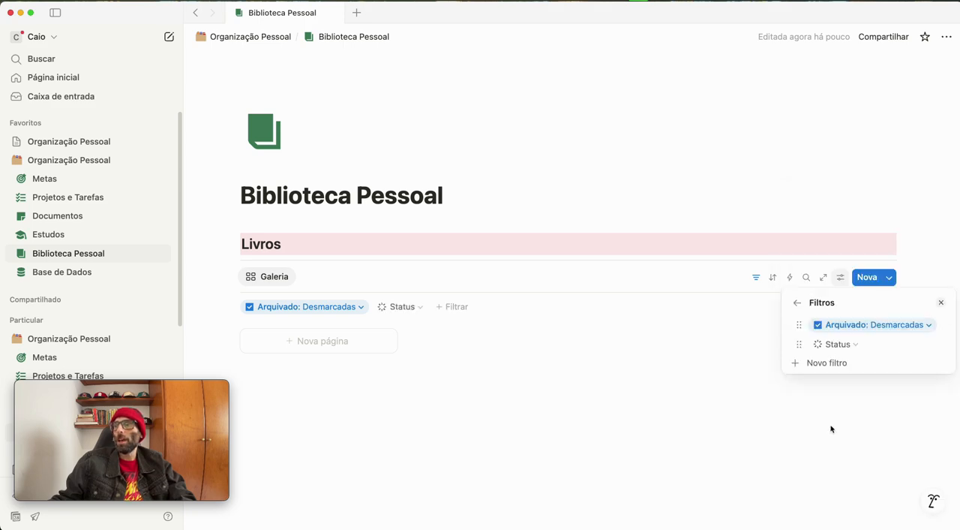
pyautogui.click(835, 343)
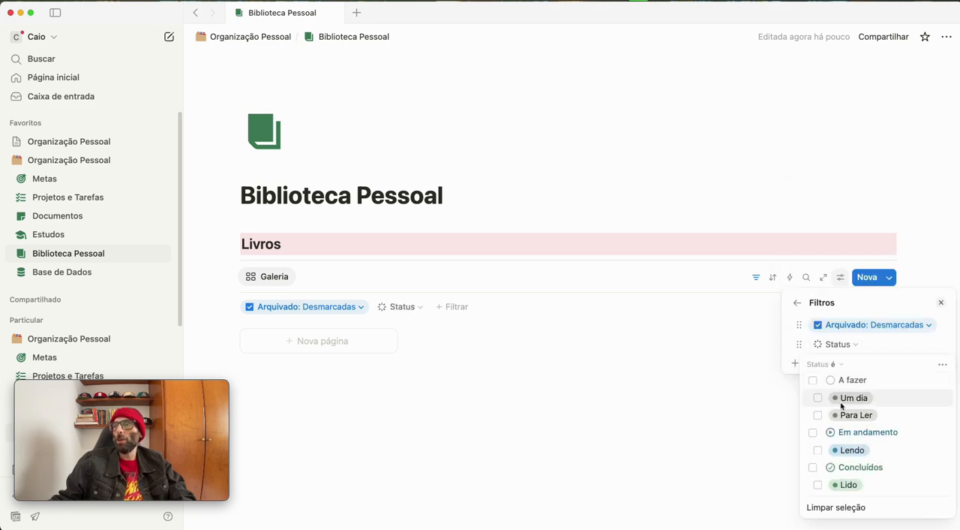
pyautogui.click(817, 415)
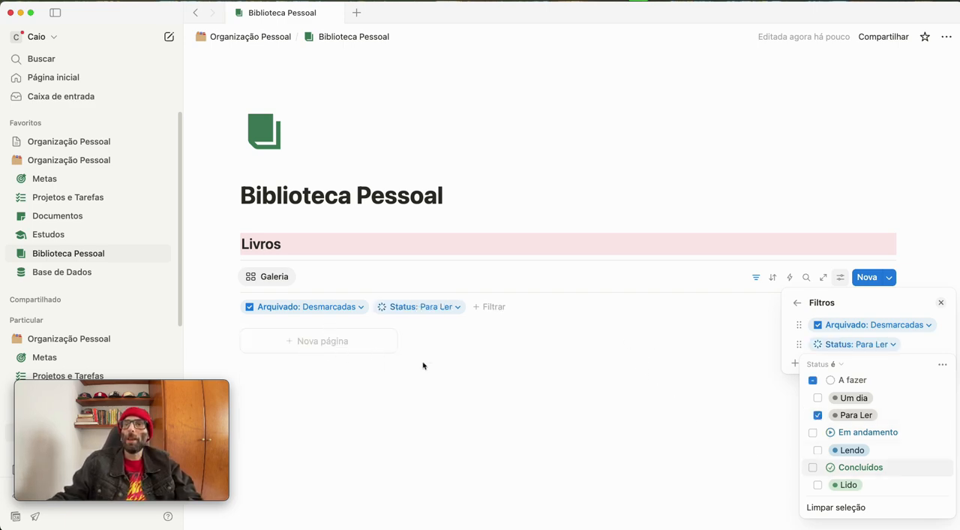
pyautogui.click(902, 185)
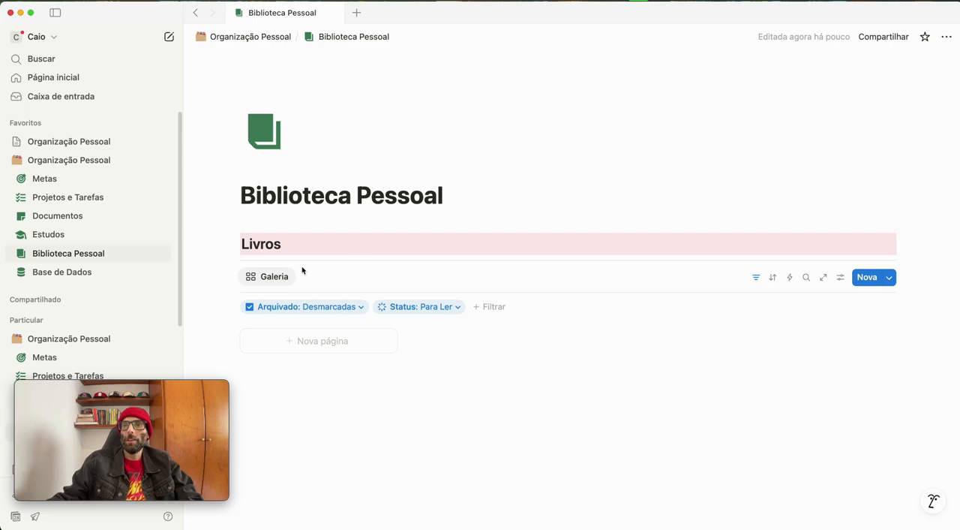
# Rename the gallery view "Para Ler" and collapse its filter bar
pyautogui.click(271, 276)
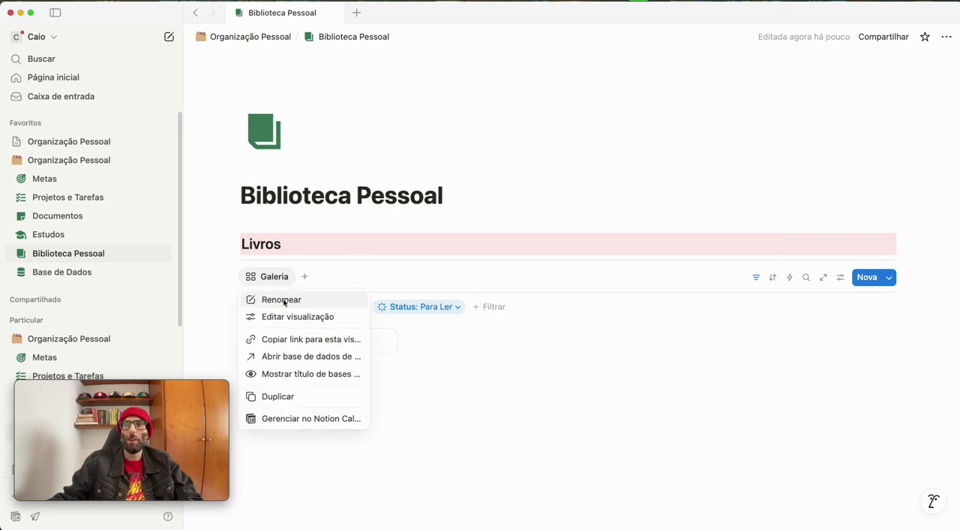
pyautogui.click(282, 299)
pyautogui.doubleClick(858, 288)
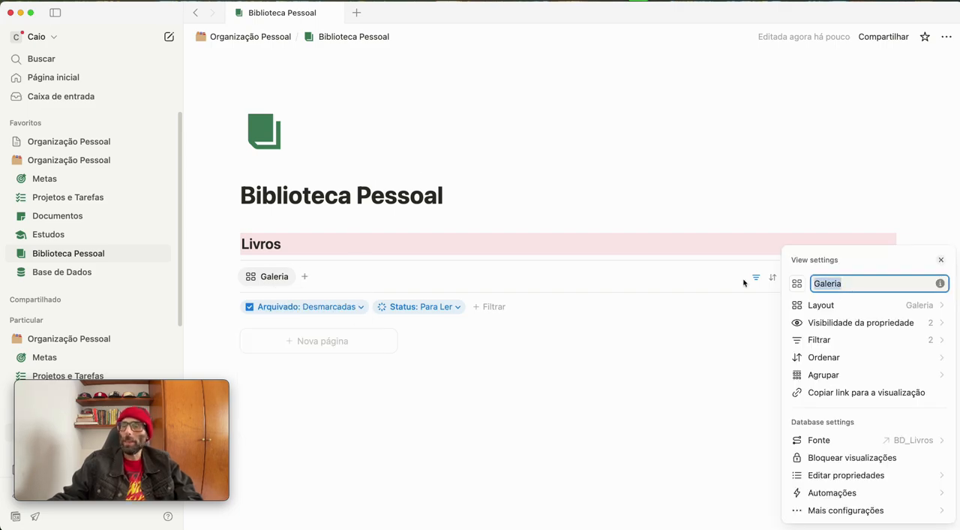
pyautogui.write('Para Ler')
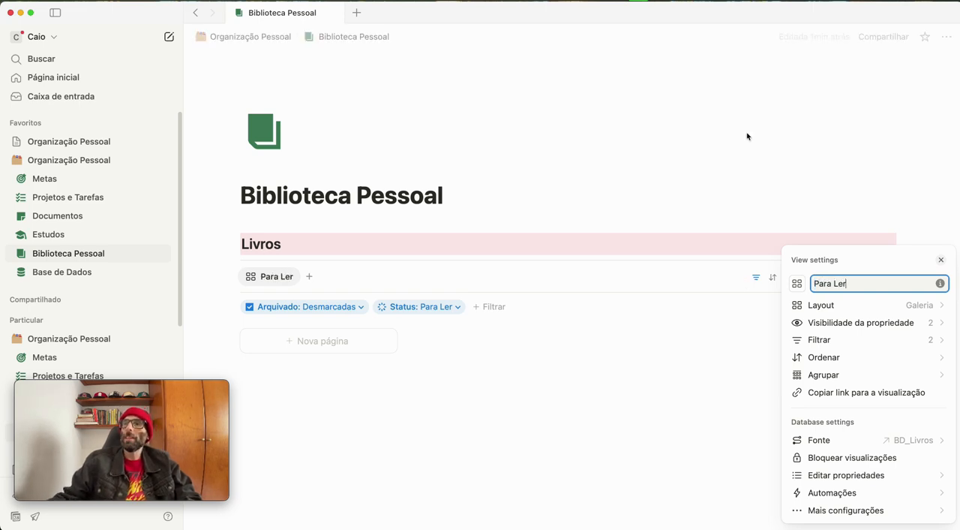
pyautogui.click(745, 140)
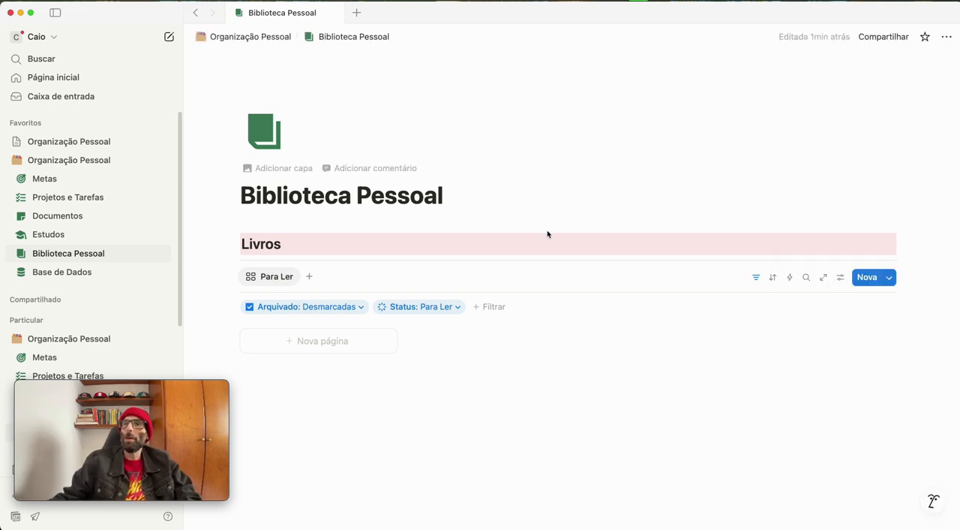
pyautogui.click(755, 276)
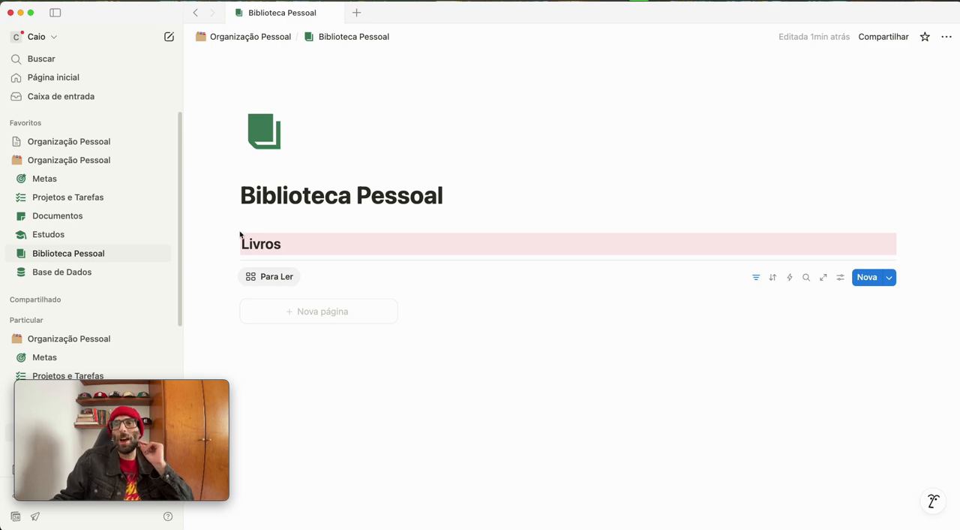
# Duplicate the Para Ler view and name the copy "Lendo"
pyautogui.click(273, 275)
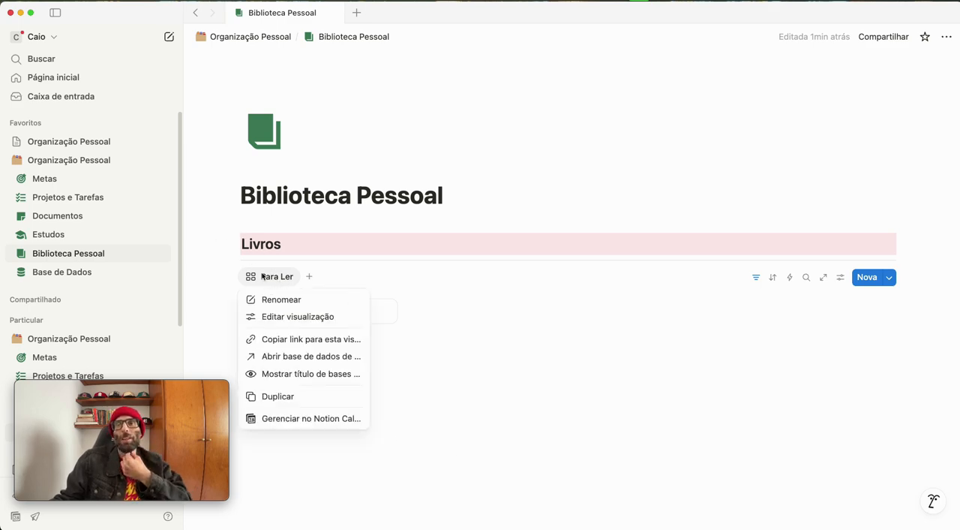
pyautogui.click(299, 397)
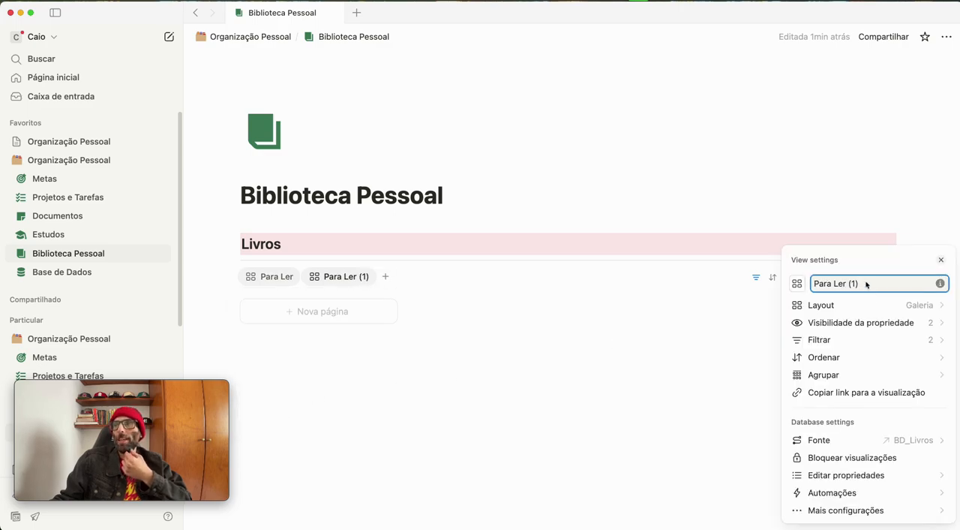
pyautogui.moveTo(867, 284); pyautogui.dragTo(765, 281)
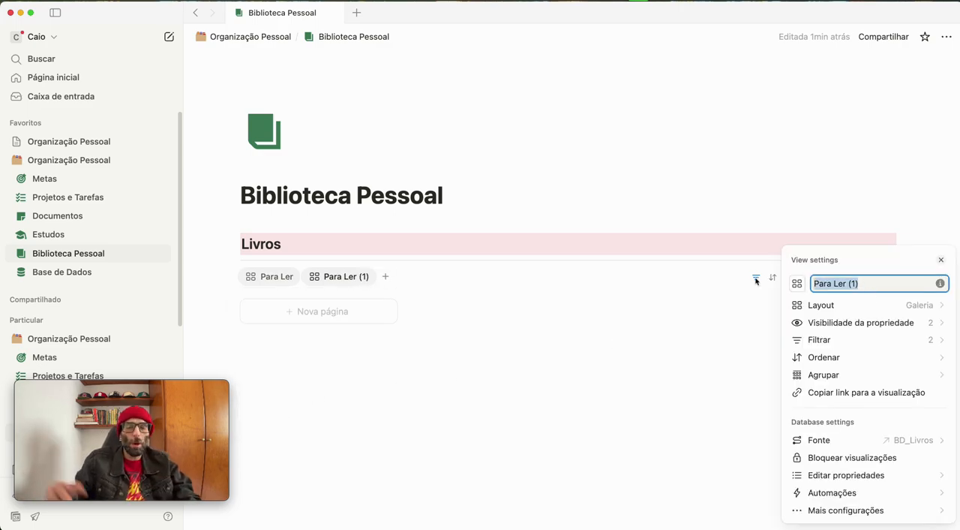
pyautogui.press('BackSpace')
pyautogui.write('Lendo')
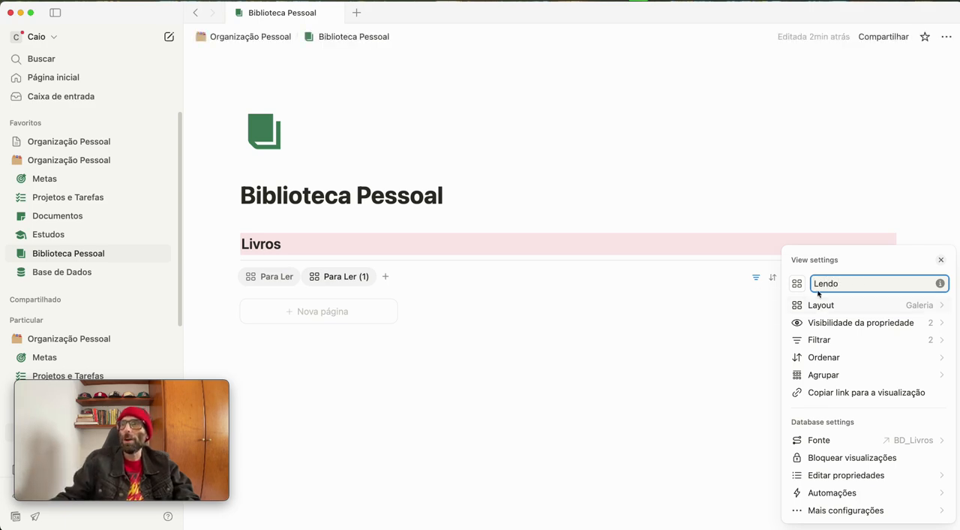
# Change the Lendo view's Status filter so that only Lendo is selected instead of Para Ler
pyautogui.click(820, 341)
pyautogui.click(851, 346)
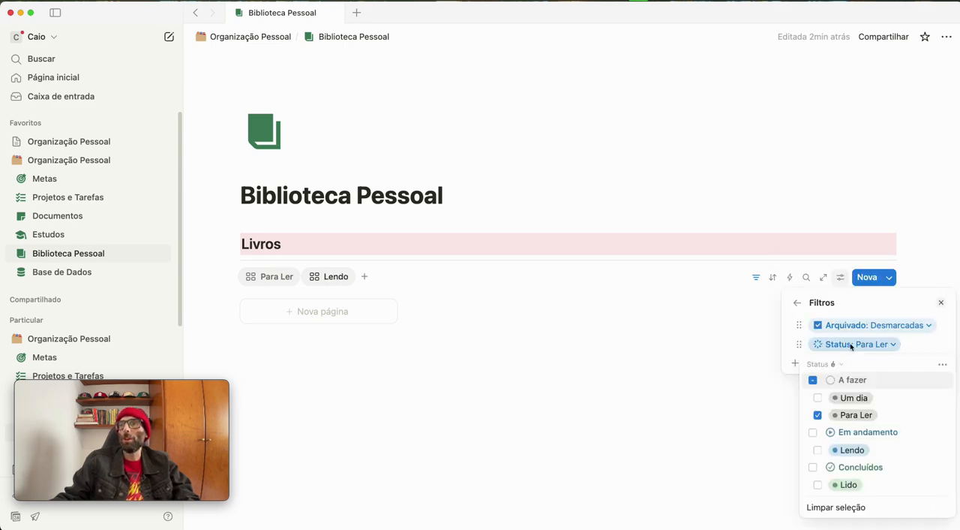
pyautogui.click(818, 449)
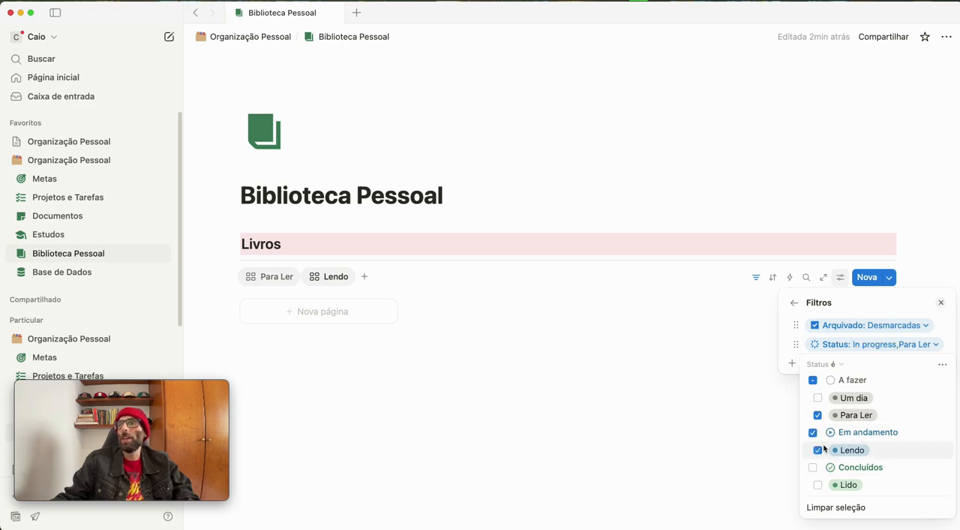
pyautogui.click(818, 415)
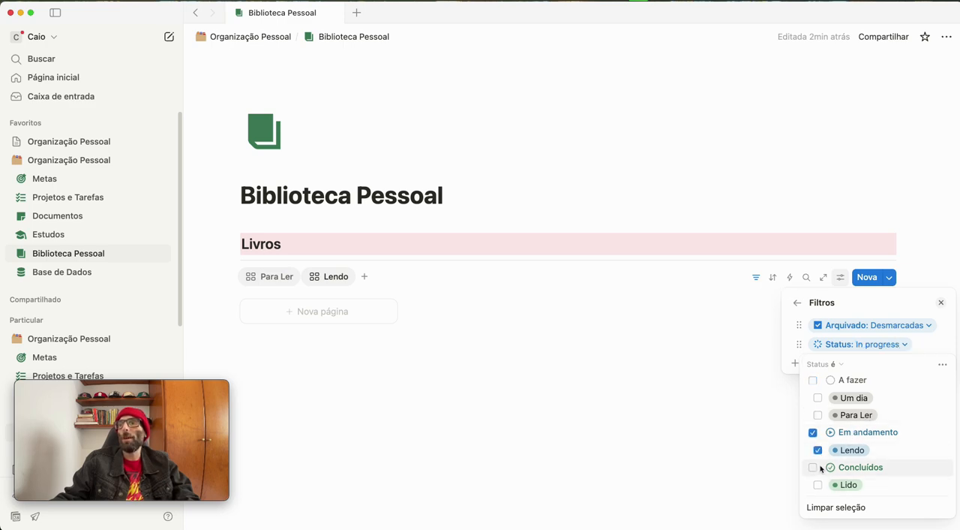
pyautogui.click(422, 366)
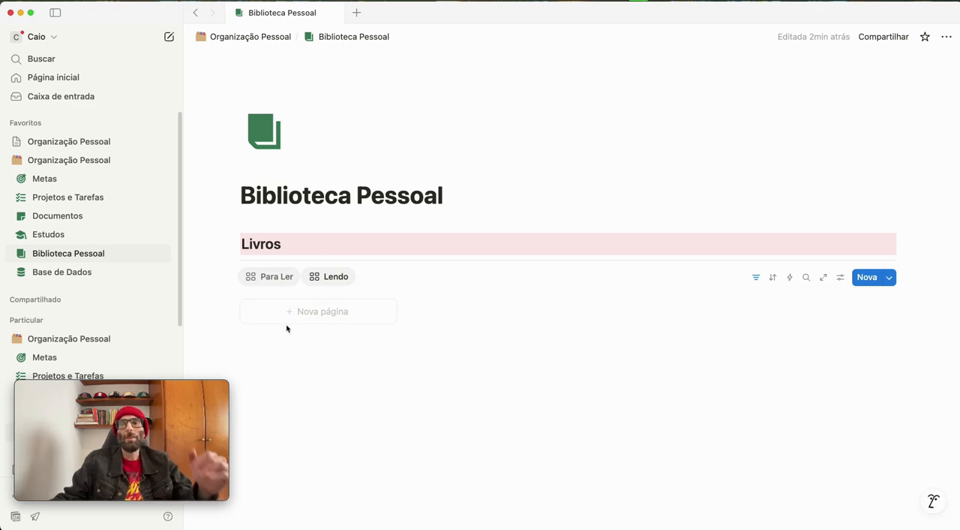
# Duplicate the Lendo view and name the copy "Lido"
pyautogui.click(319, 277)
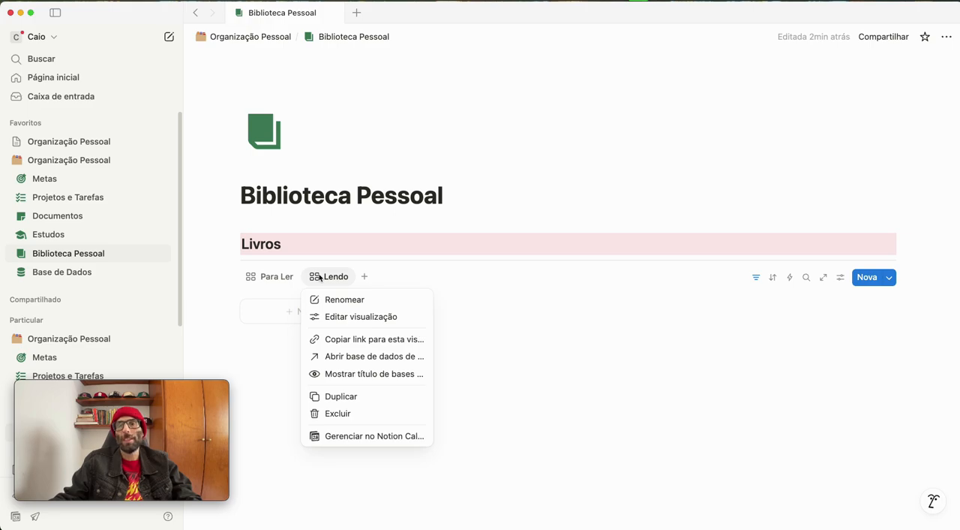
pyautogui.click(341, 395)
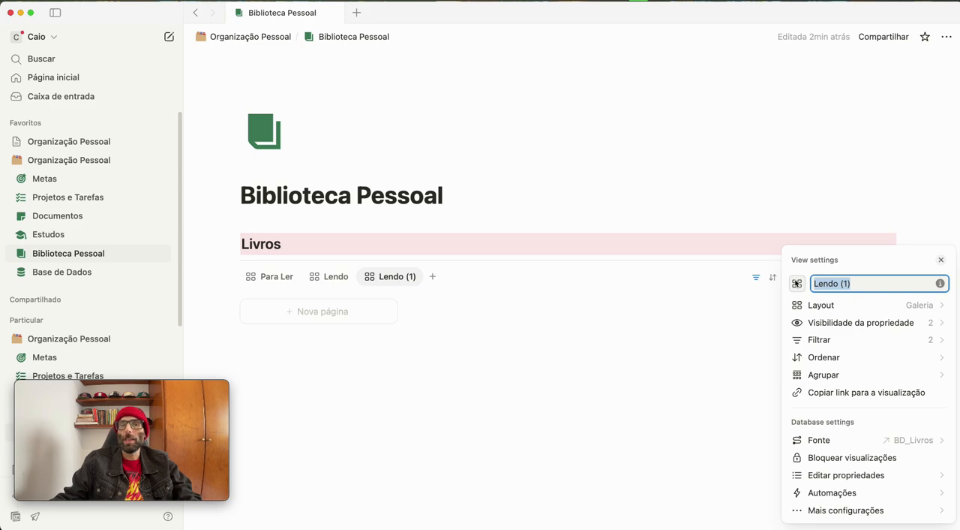
pyautogui.press('BackSpace')
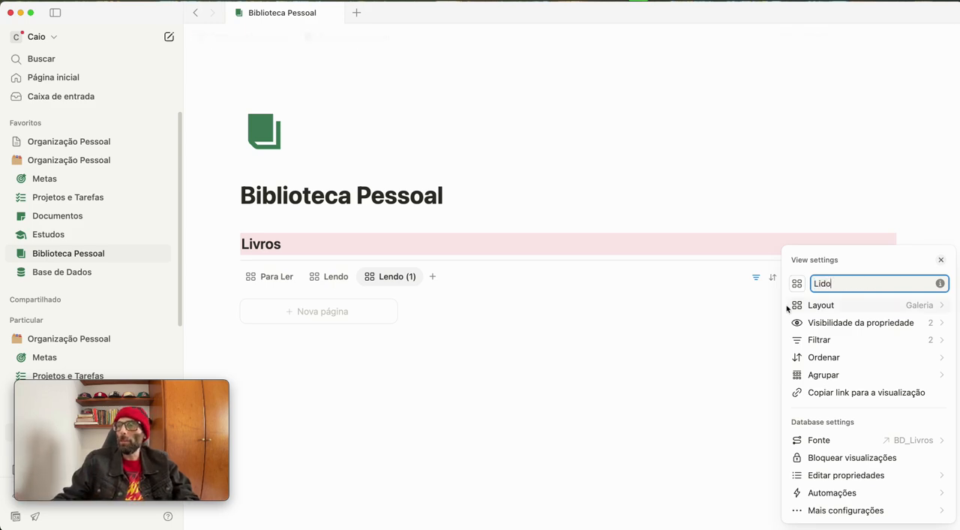
# Change the Lido view's Status filter so that only Lido is selected instead of Lendo
pyautogui.click(817, 339)
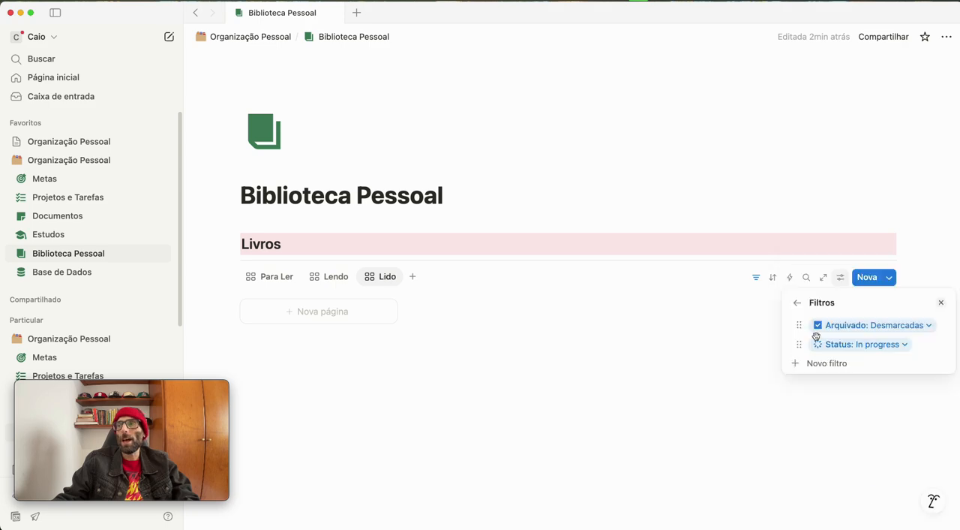
pyautogui.click(860, 346)
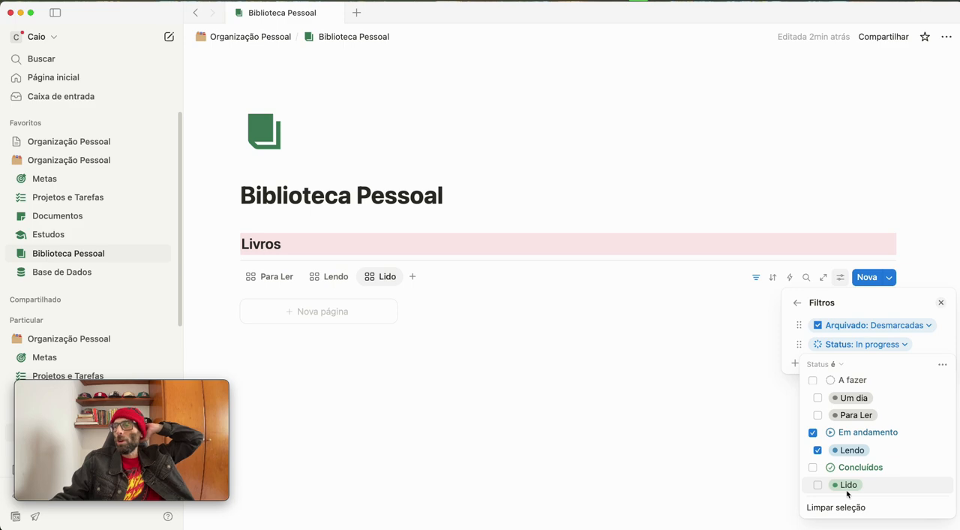
pyautogui.click(847, 485)
pyautogui.click(819, 451)
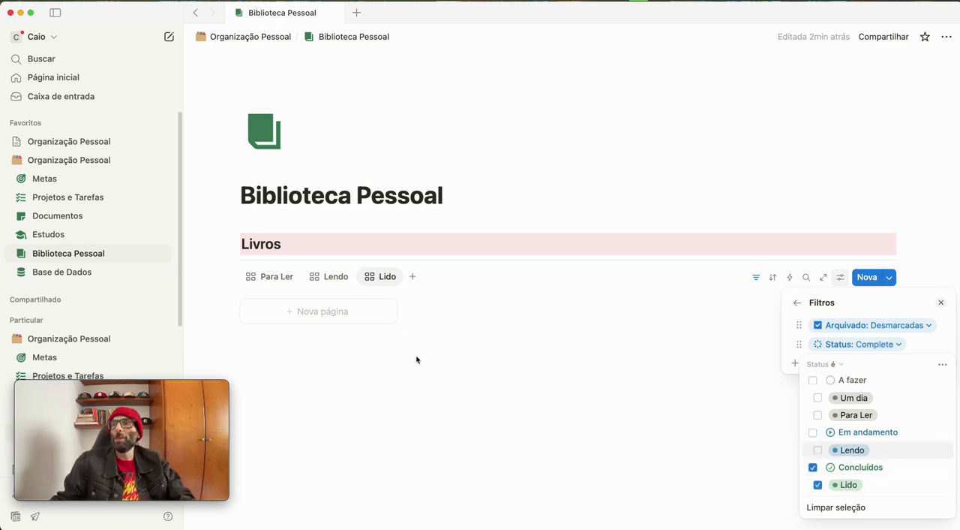
pyautogui.click(697, 413)
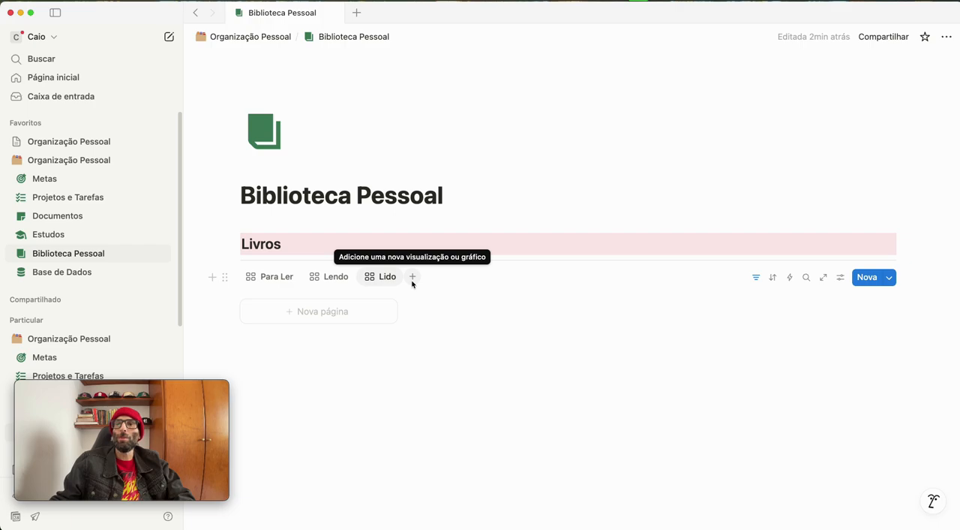
# Duplicate the Lido view and name the copy "Um dia"
pyautogui.click(388, 278)
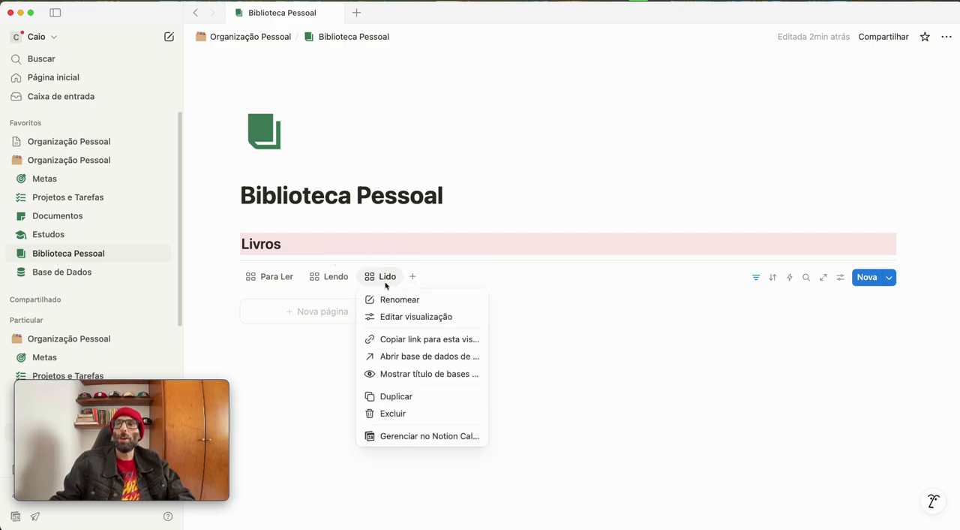
pyautogui.click(400, 397)
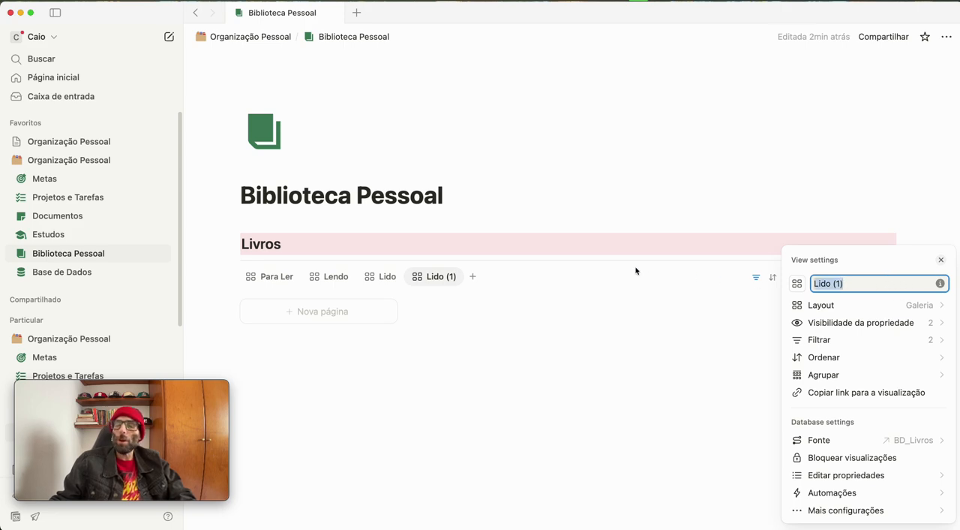
pyautogui.write('Um dia')
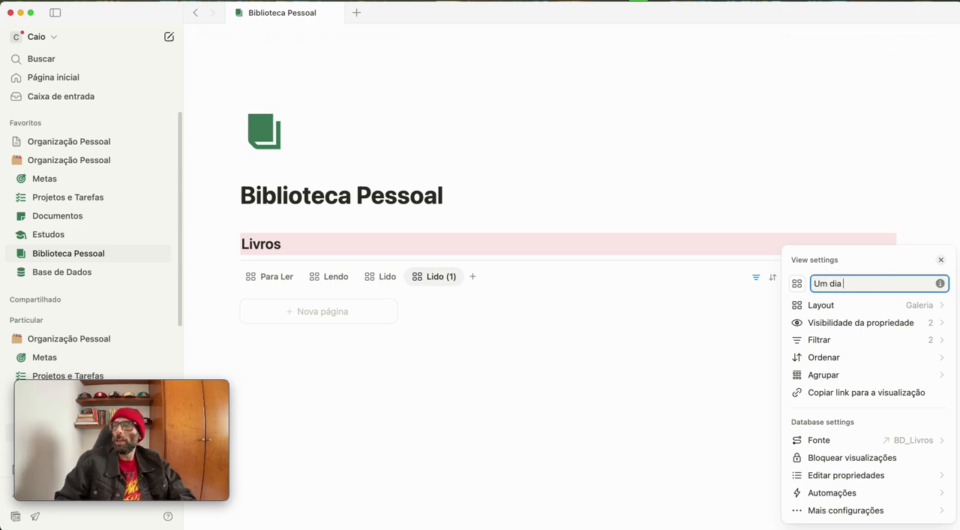
# Open the Status filter options of the Um dia view
pyautogui.click(849, 341)
pyautogui.click(845, 345)
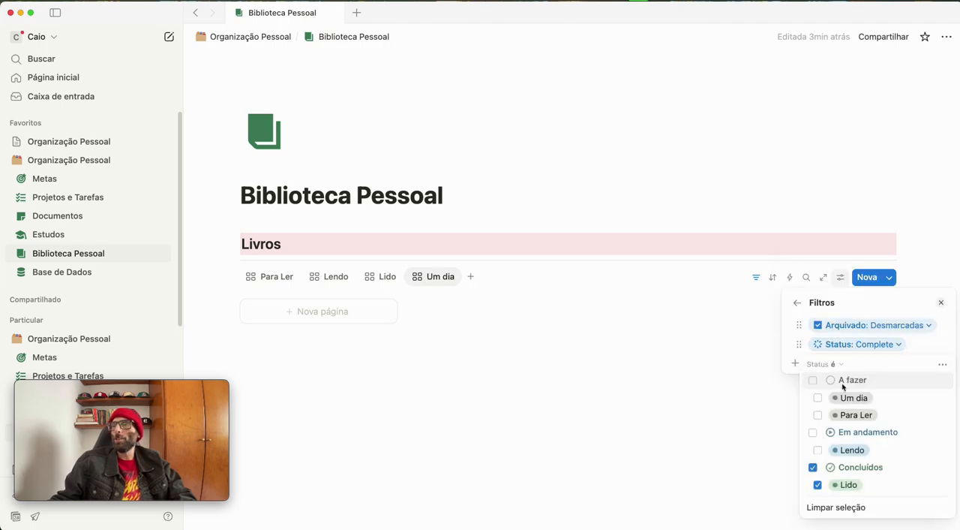
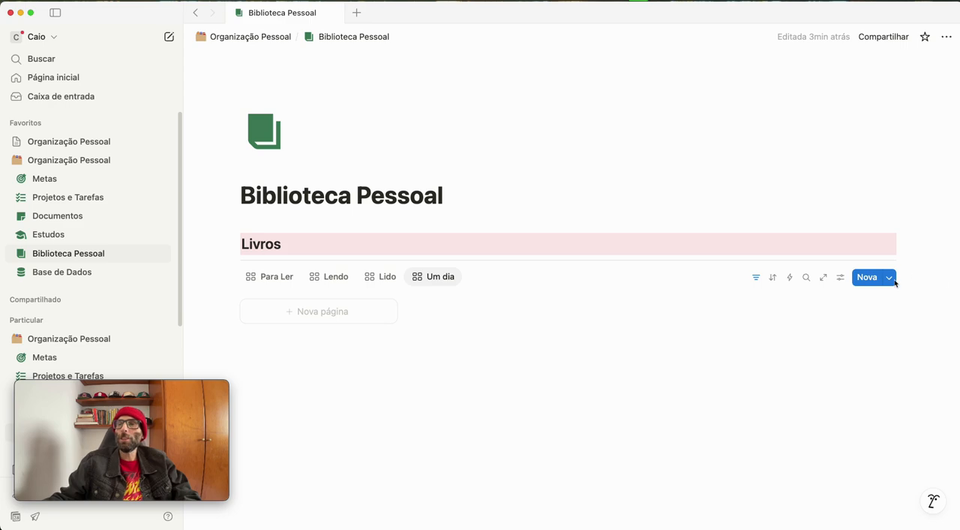
# Duplicate the Um dia view and name the copy "Todos os Livros"
pyautogui.click(444, 279)
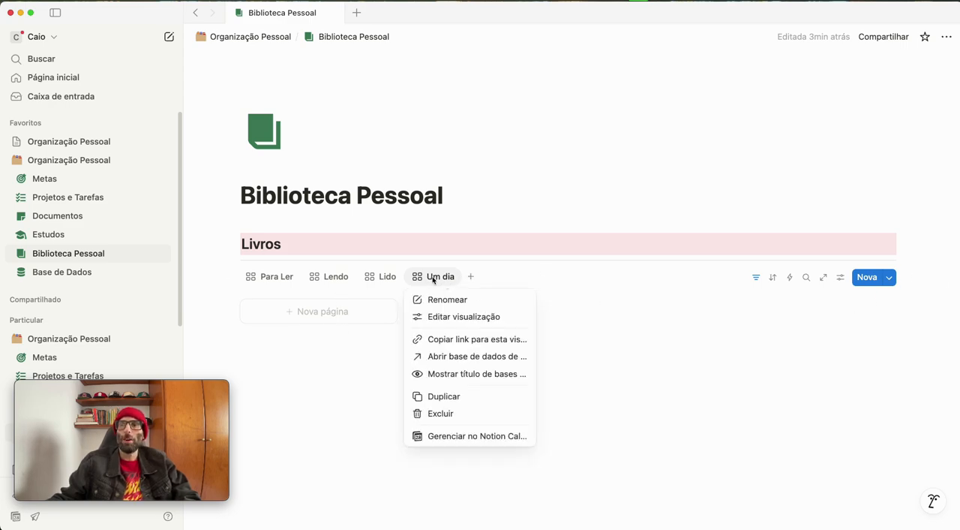
pyautogui.click(456, 397)
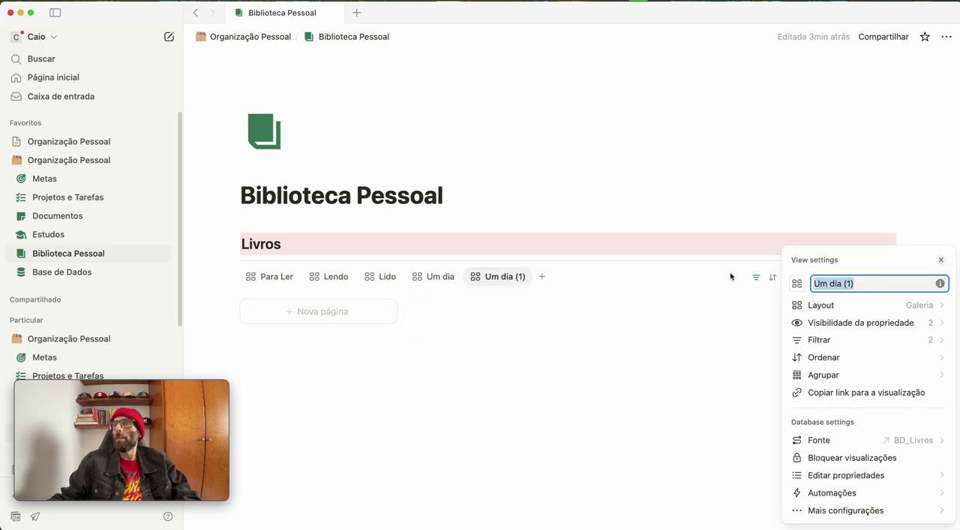
pyautogui.write('Todos os Livros')
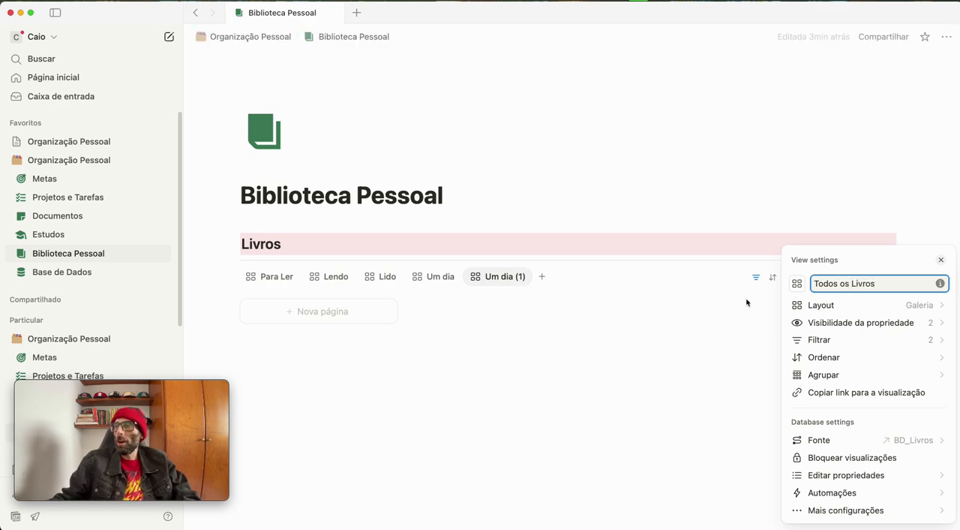
# Delete the Status filter from the Todos os Livros view, keeping only the Arquivado filter
pyautogui.click(825, 339)
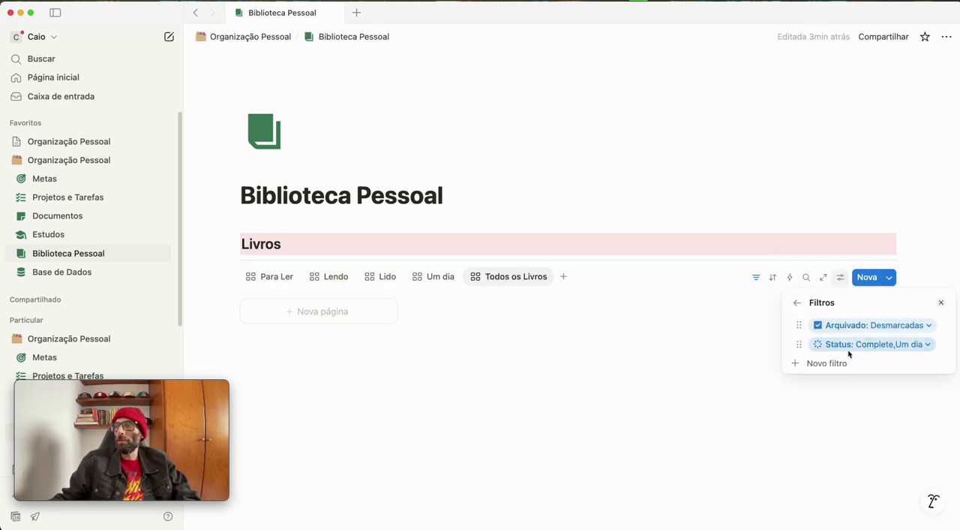
pyautogui.click(861, 348)
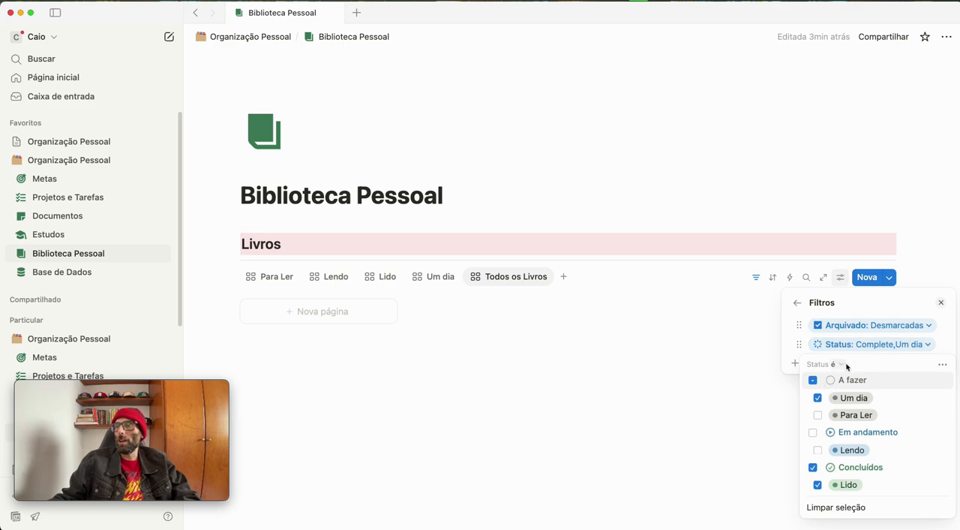
pyautogui.click(943, 365)
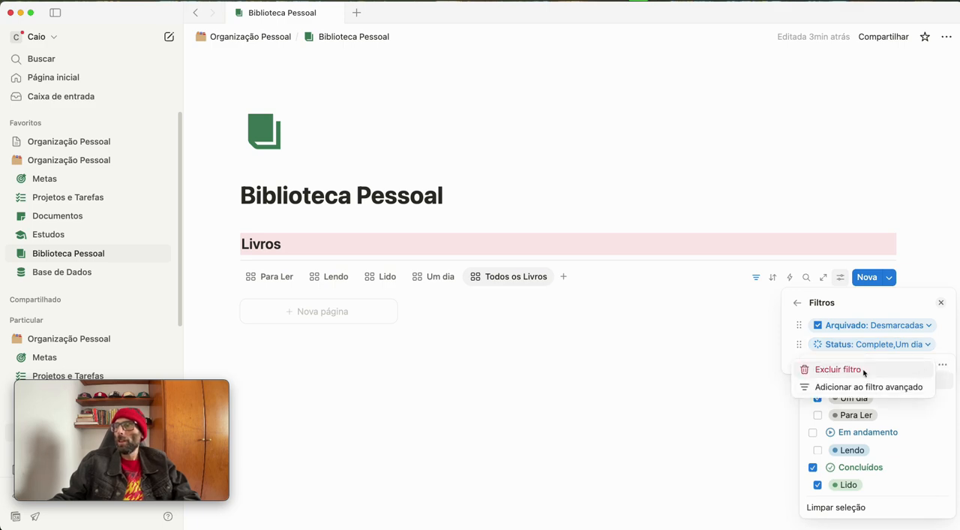
pyautogui.click(825, 369)
pyautogui.click(792, 374)
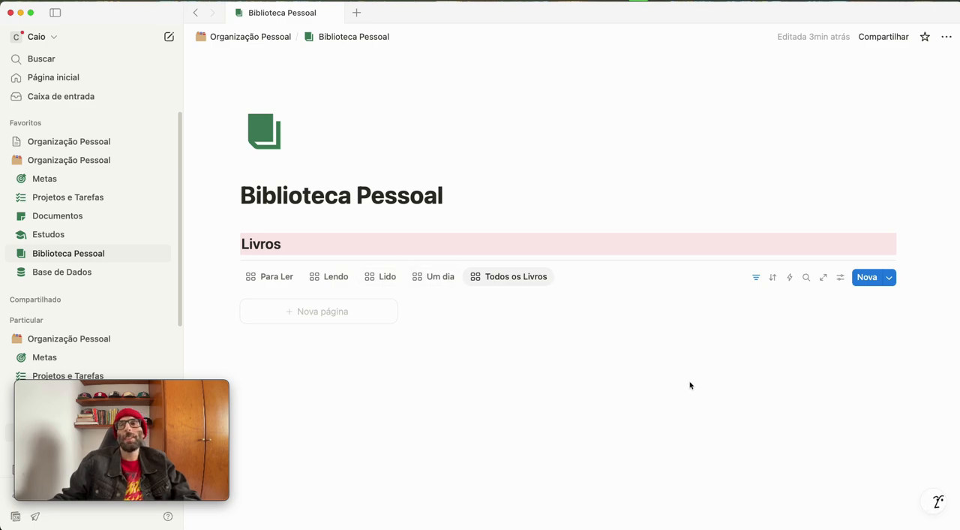
# In a new Para Ler book page, move Página Atual above Total de Páginas, Categorias below Data da Publicação and Marcações above Status
pyautogui.click(268, 282)
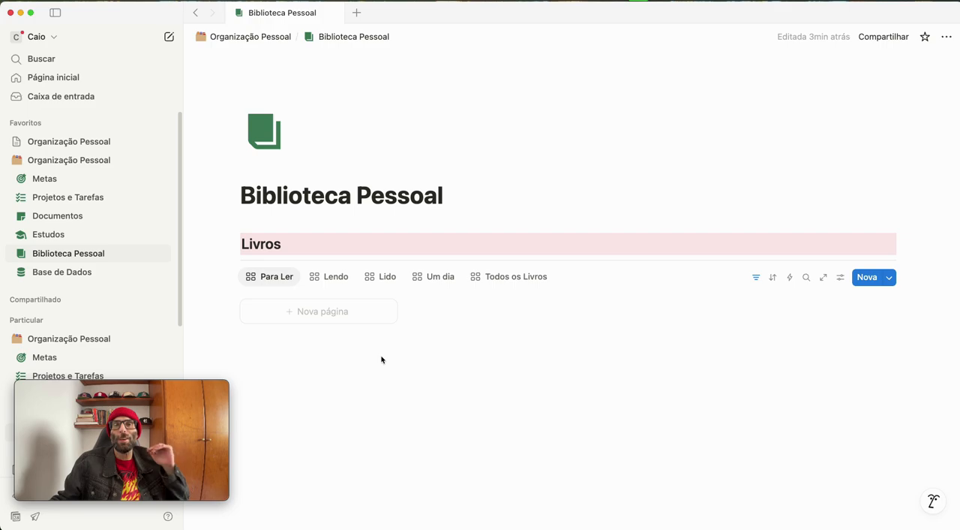
pyautogui.click(343, 311)
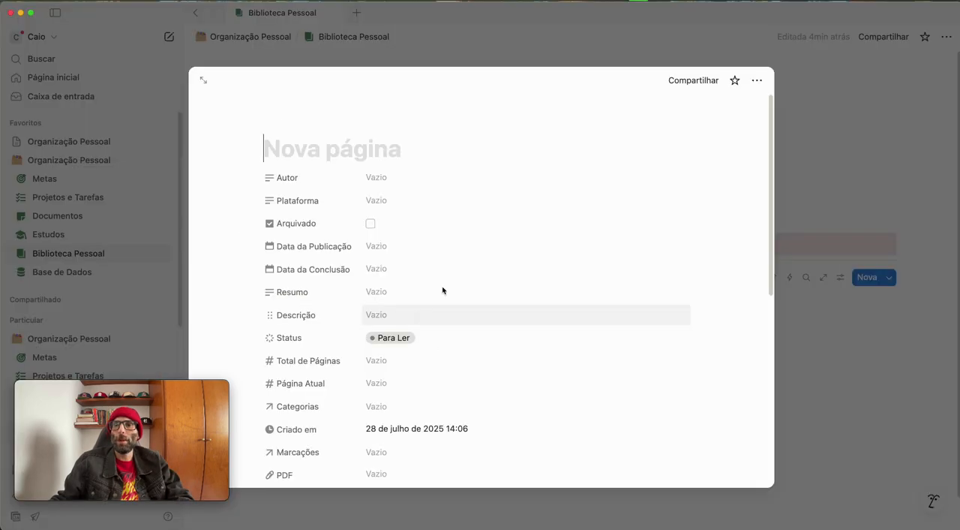
pyautogui.scroll(-3, 439, 330)
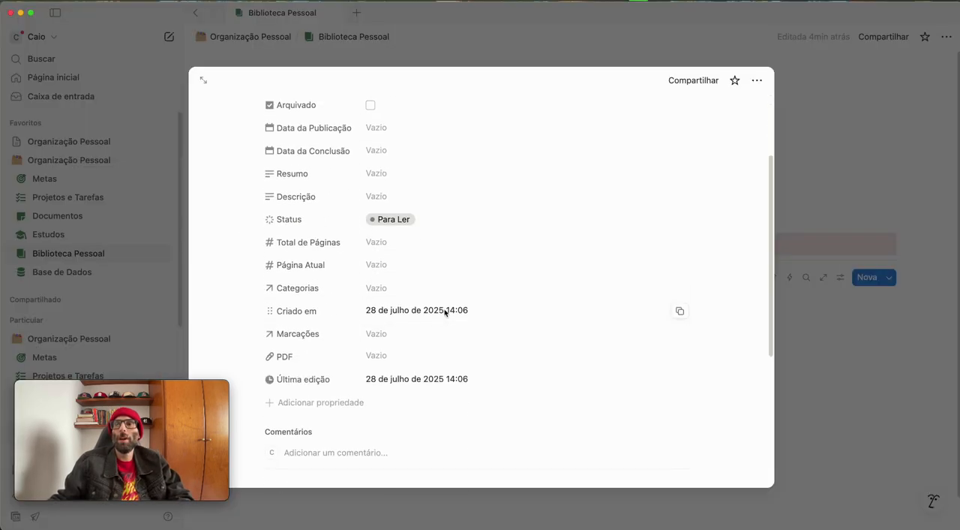
pyautogui.moveTo(326, 266); pyautogui.dragTo(302, 243)
pyautogui.moveTo(315, 294); pyautogui.dragTo(306, 154)
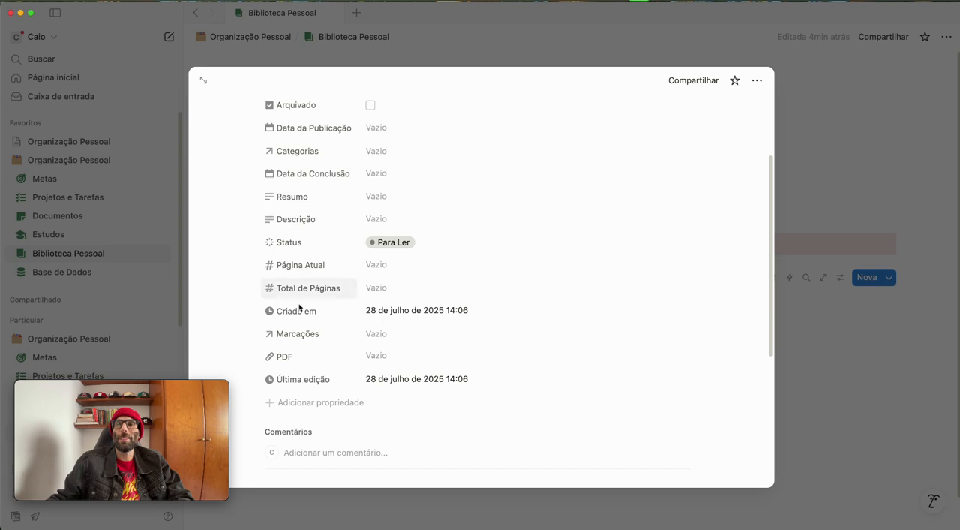
pyautogui.moveTo(284, 355); pyautogui.dragTo(289, 232)
# Move Status to the start of the book page's properties and place Descrição and Resumo directly below Plataforma
pyautogui.scroll(3, 289, 233)
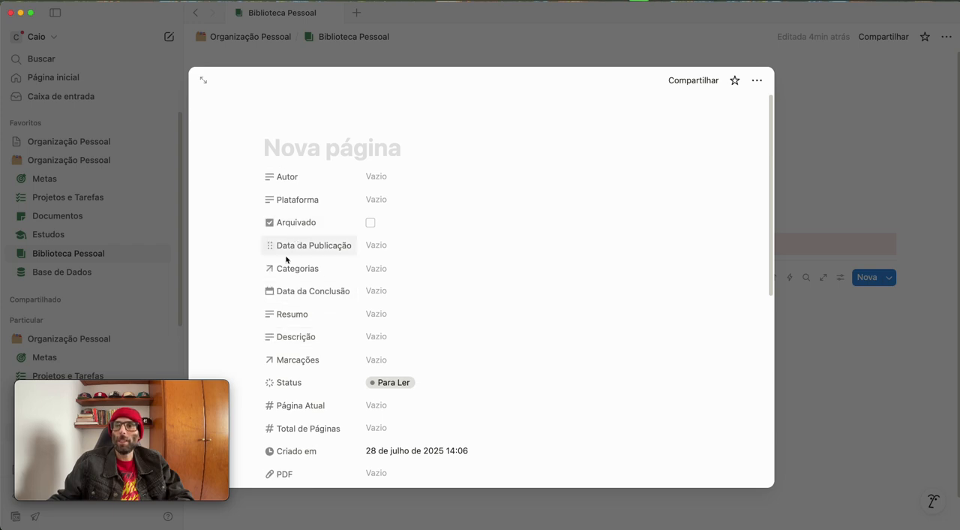
pyautogui.moveTo(293, 337); pyautogui.dragTo(298, 202)
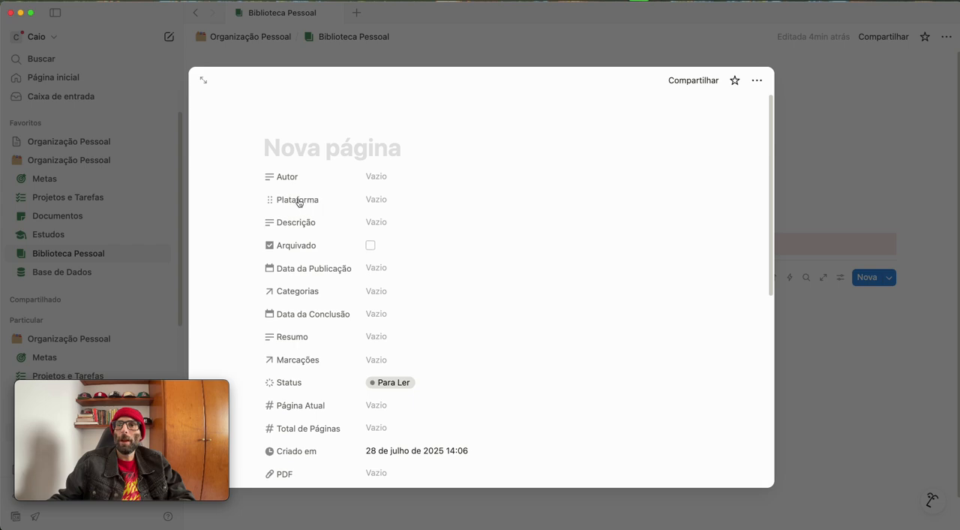
pyautogui.moveTo(279, 337); pyautogui.dragTo(291, 246)
pyautogui.moveTo(311, 381); pyautogui.dragTo(315, 178)
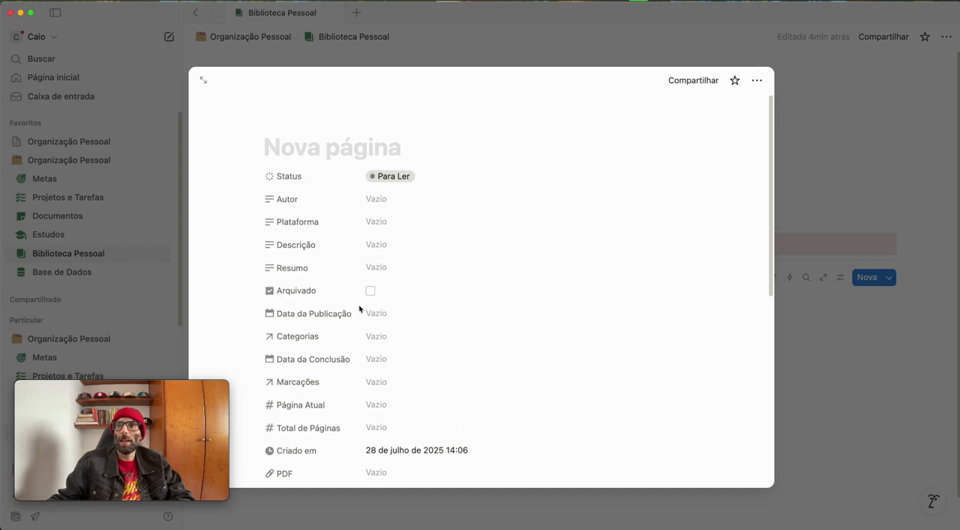
# Reorder the book page's properties with Categorias below Resumo, Data da Conclusão above Data da Publicação, and Criado em below PDF
pyautogui.scroll(-3, 342, 281)
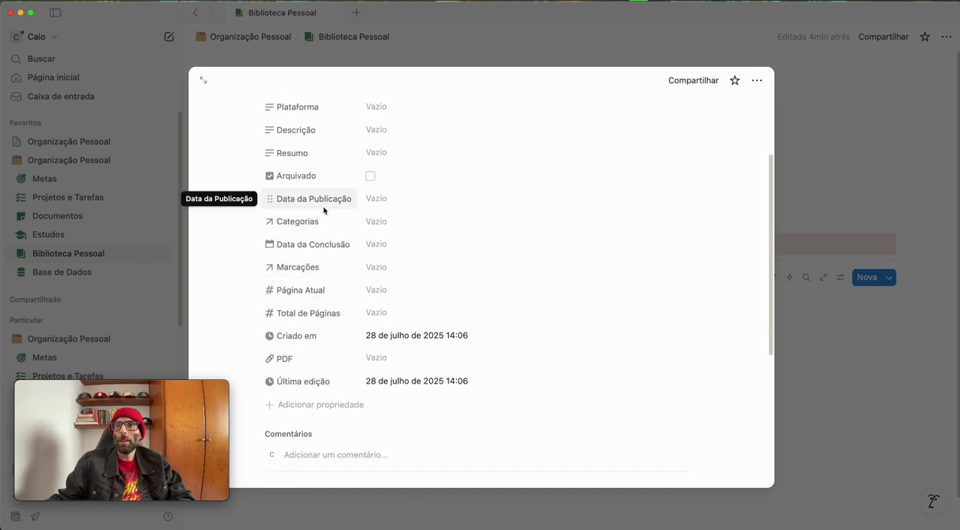
pyautogui.moveTo(311, 245); pyautogui.dragTo(316, 211)
pyautogui.moveTo(315, 245); pyautogui.dragTo(315, 178)
pyautogui.moveTo(307, 266)
pyautogui.mouseDown()
pyautogui.moveTo(313, 252)
pyautogui.moveTo(304, 268)
pyautogui.mouseUp()
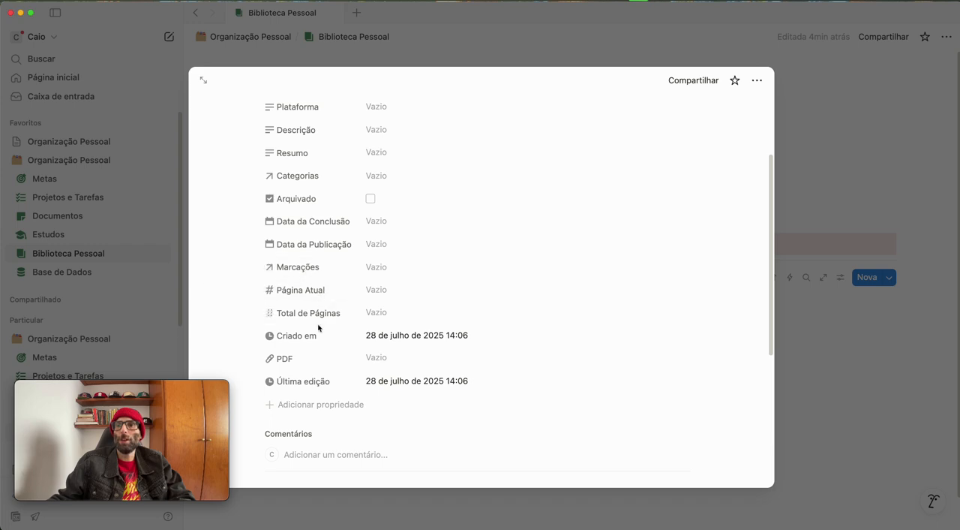
pyautogui.moveTo(306, 336); pyautogui.dragTo(308, 373)
pyautogui.scroll(3, 508, 332)
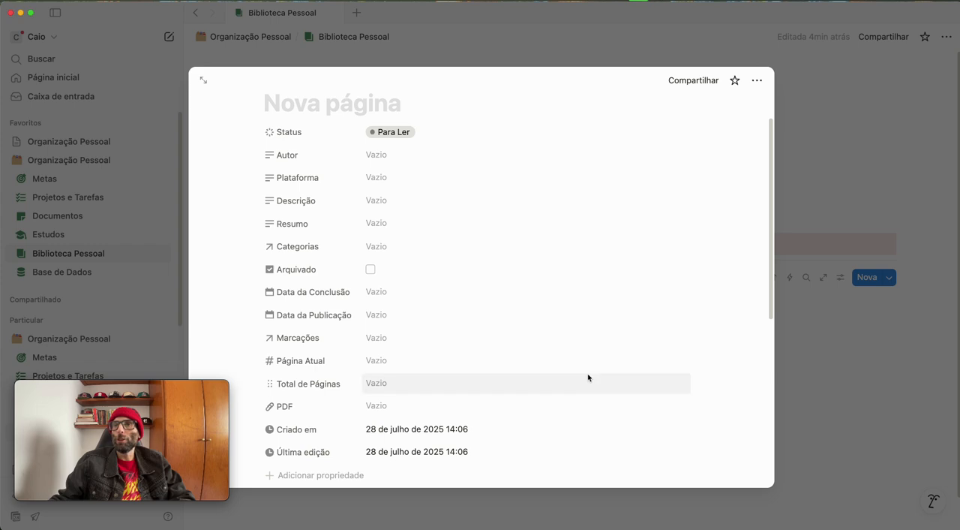
pyautogui.scroll(-3, 497, 351)
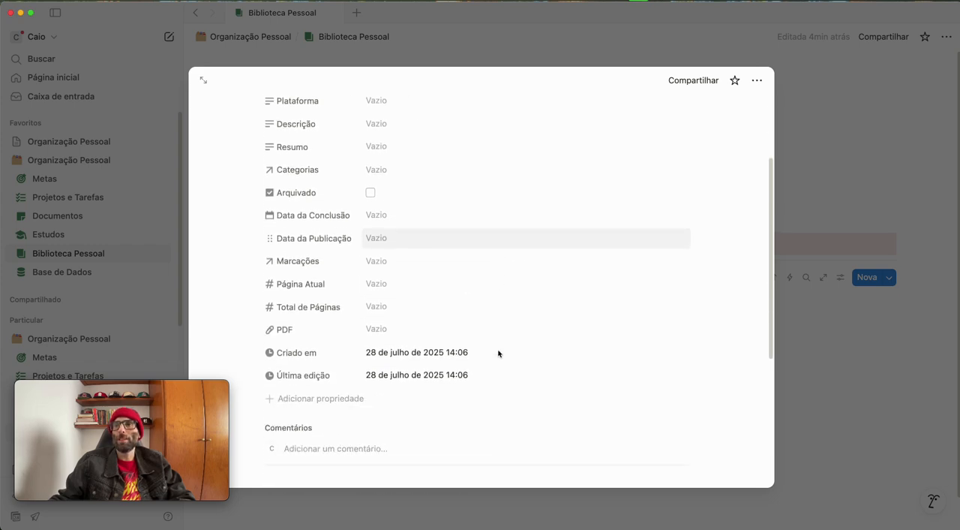
pyautogui.scroll(1, 491, 348)
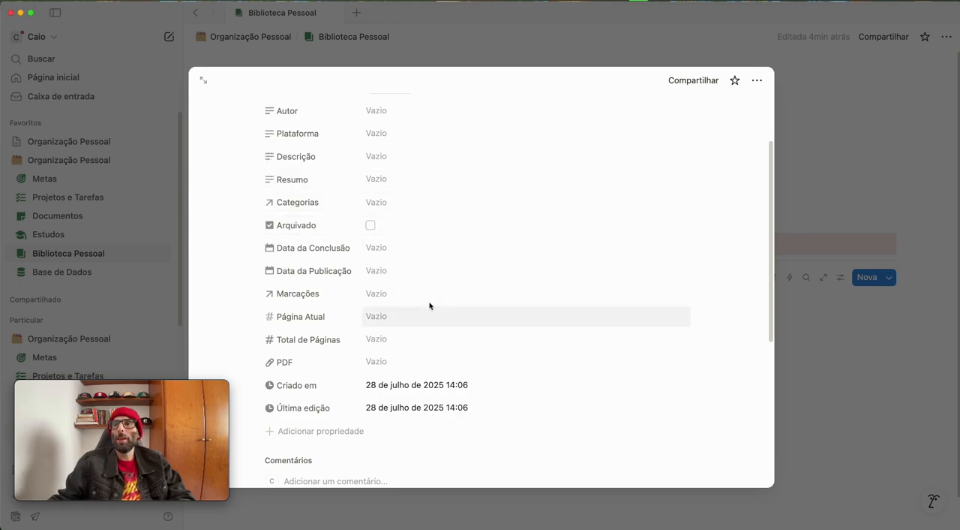
# Reopen the untitled book page in the Para Ler view, title it "Essencialismo" and close it
pyautogui.click(835, 377)
pyautogui.click(309, 337)
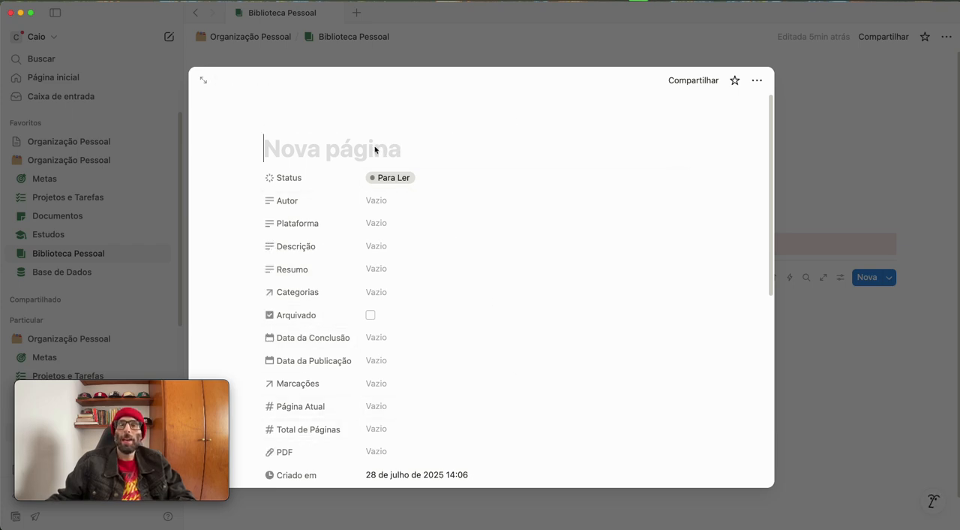
pyautogui.write('Essencialismo')
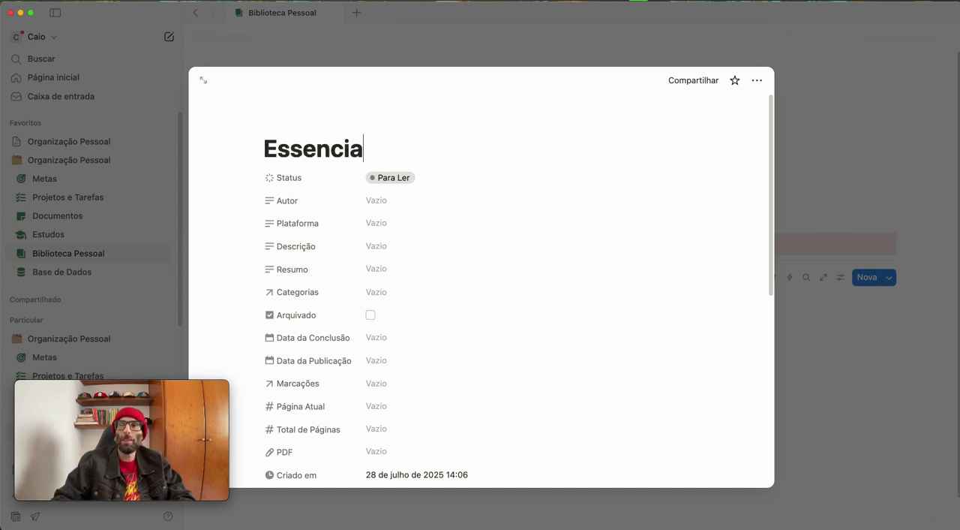
pyautogui.click(778, 195)
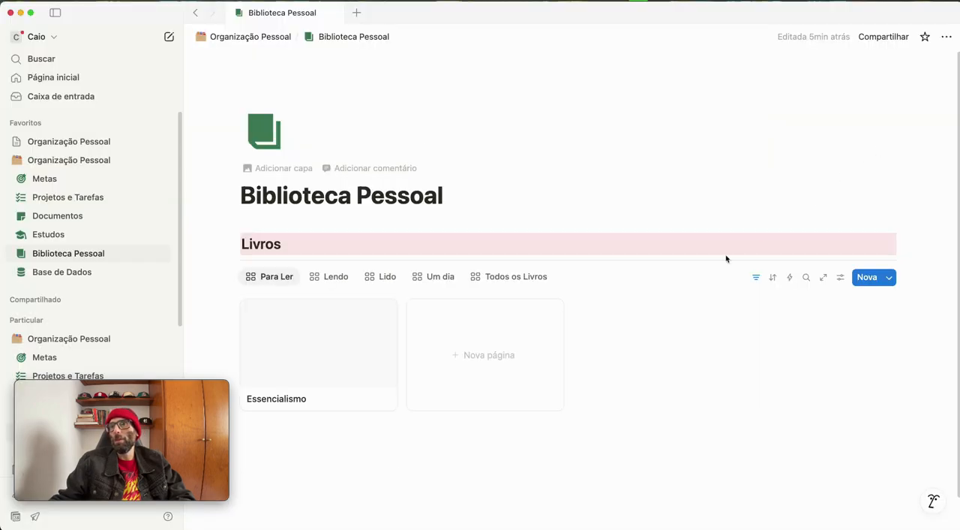
# Add a cover to the Essencialismo page by uploading essencialismo capa.jpg from Downloads, and close the page
pyautogui.click(314, 354)
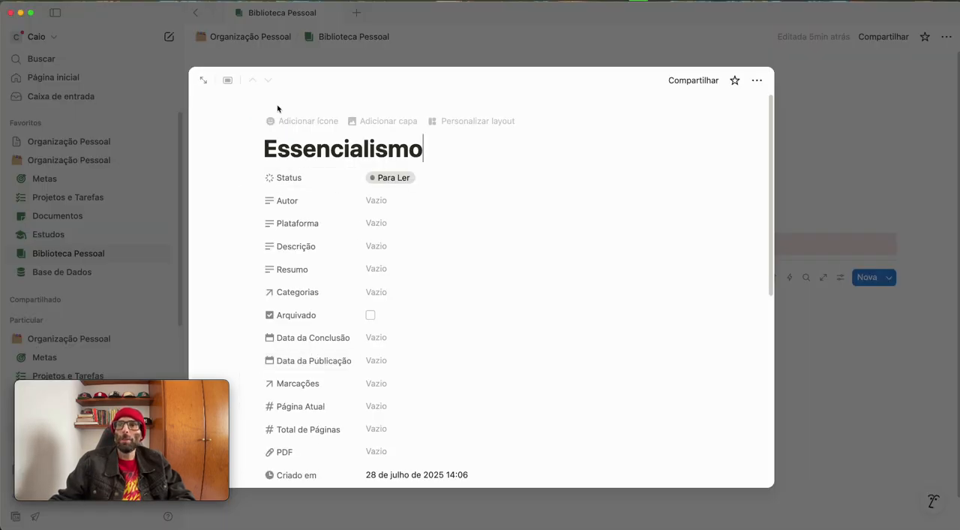
pyautogui.click(390, 121)
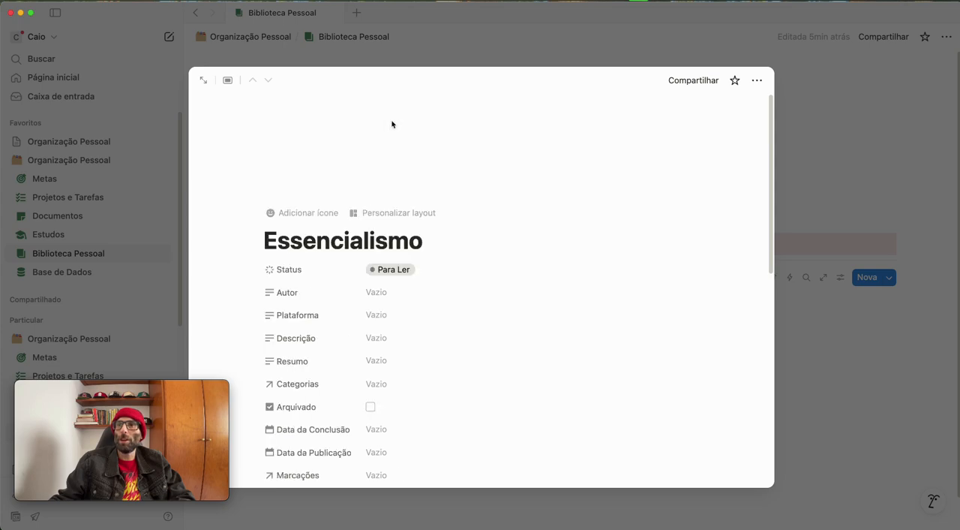
pyautogui.click(589, 110)
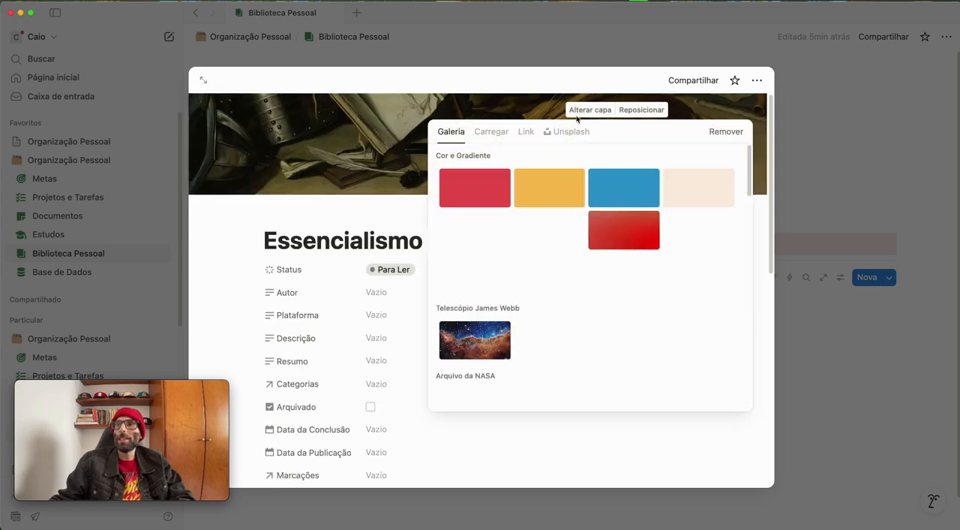
pyautogui.click(492, 133)
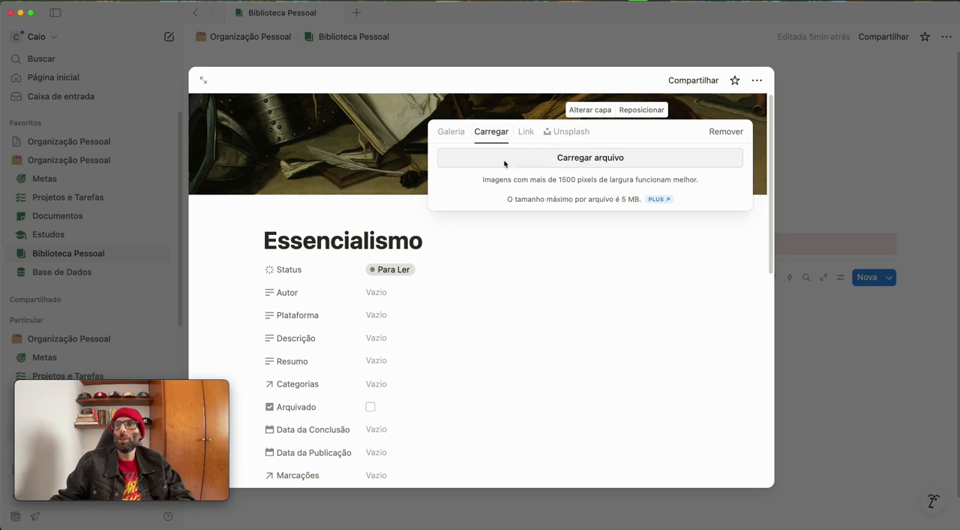
pyautogui.click(505, 159)
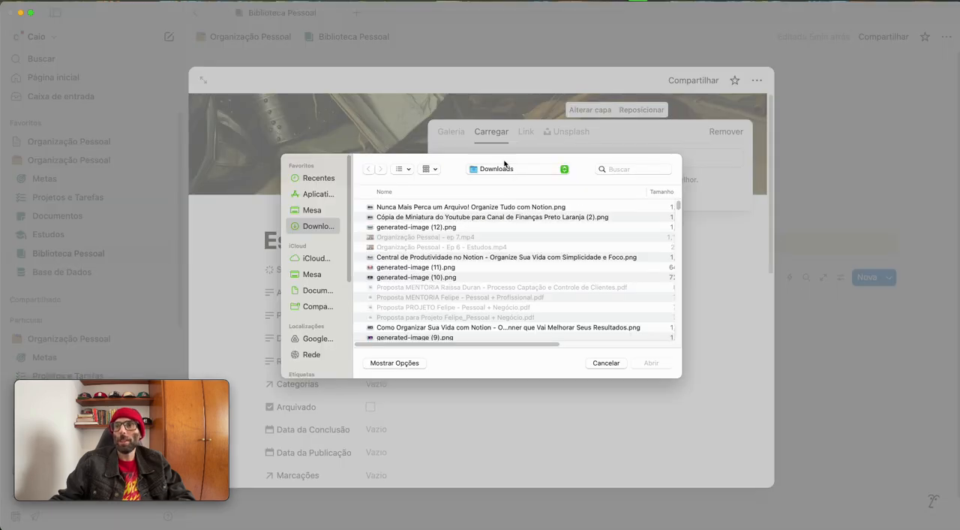
pyautogui.scroll(-3, 428, 258)
pyautogui.scroll(-5, 332, 249)
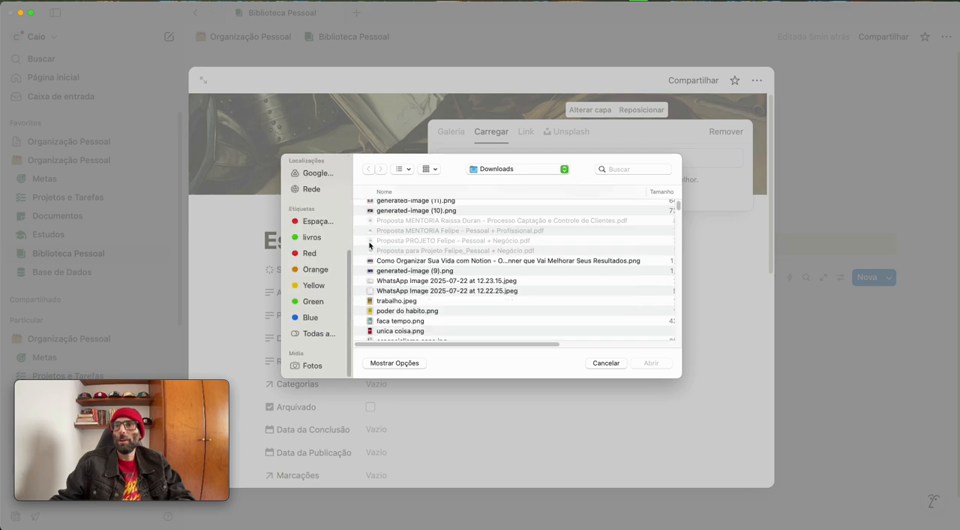
pyautogui.scroll(-2, 402, 333)
pyautogui.click(395, 285)
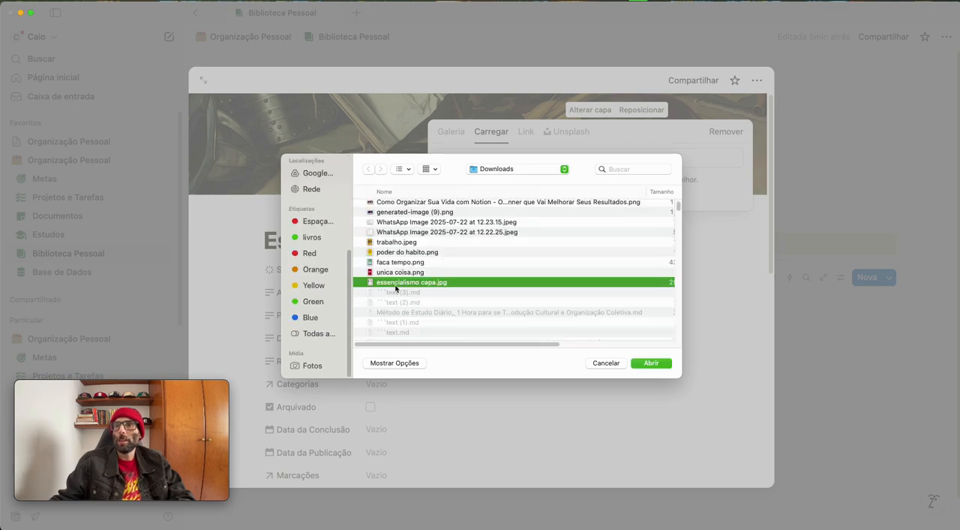
pyautogui.doubleClick(395, 283)
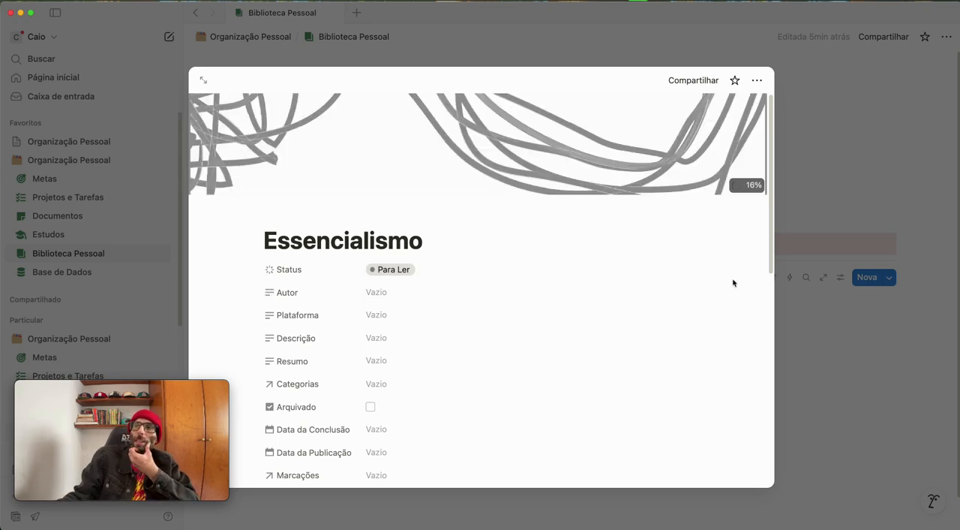
pyautogui.click(897, 405)
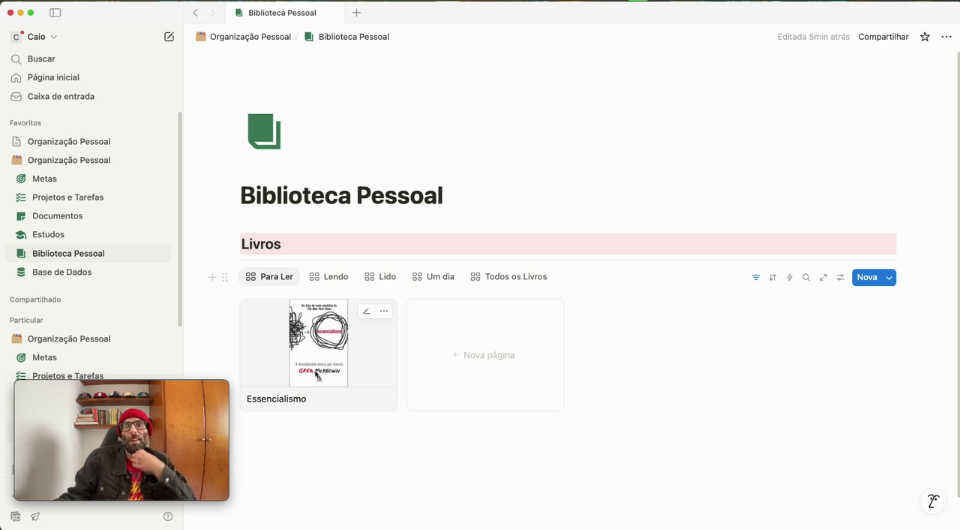
# Duplicate the Livros heading together with the divider below it
pyautogui.scroll(-1, 402, 389)
pyautogui.scroll(-1, 401, 388)
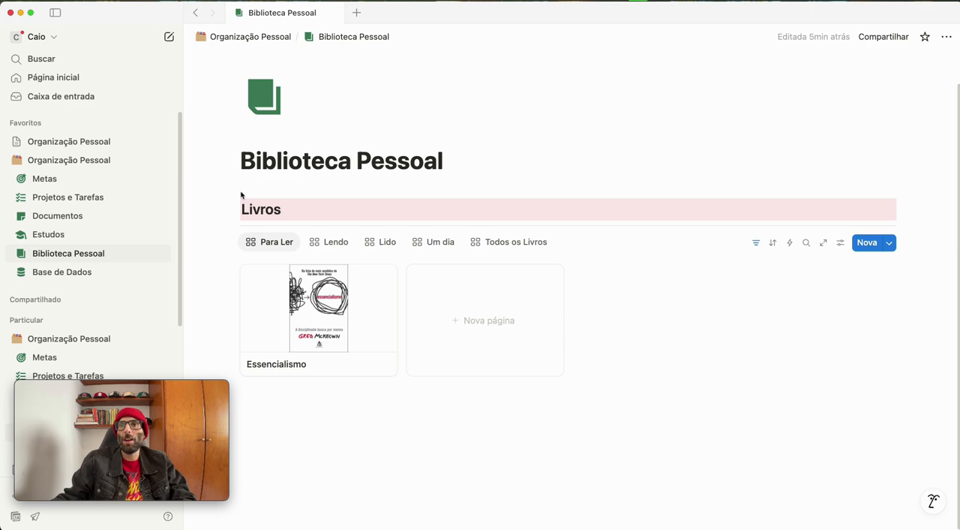
pyautogui.moveTo(232, 181); pyautogui.dragTo(300, 225)
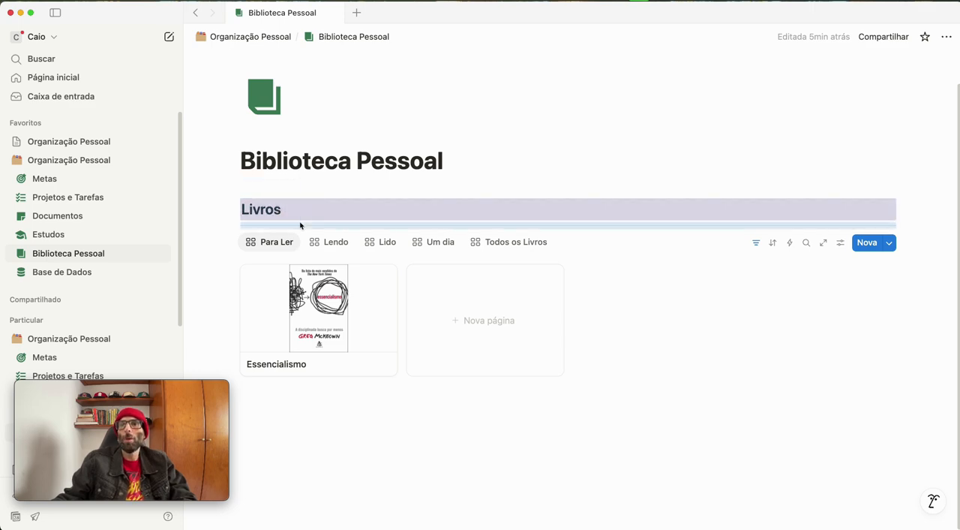
pyautogui.click(229, 210)
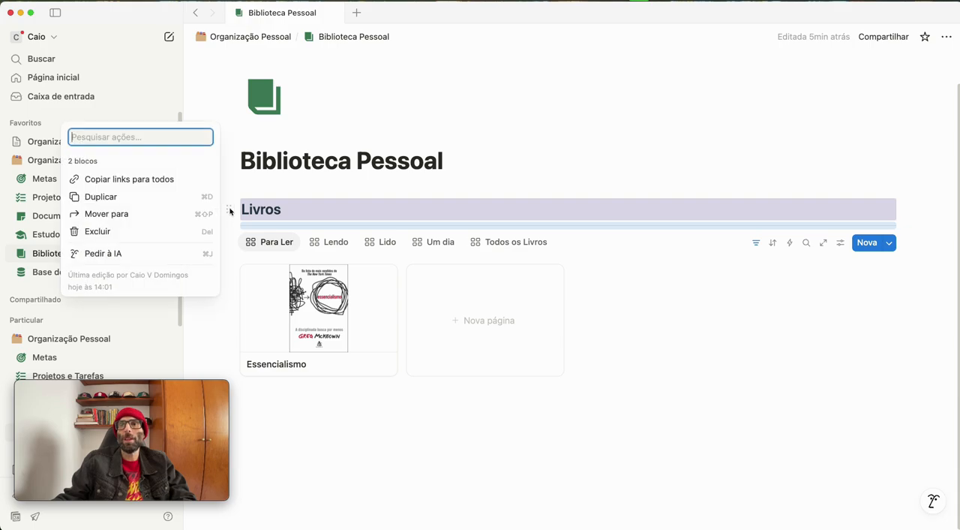
pyautogui.click(105, 197)
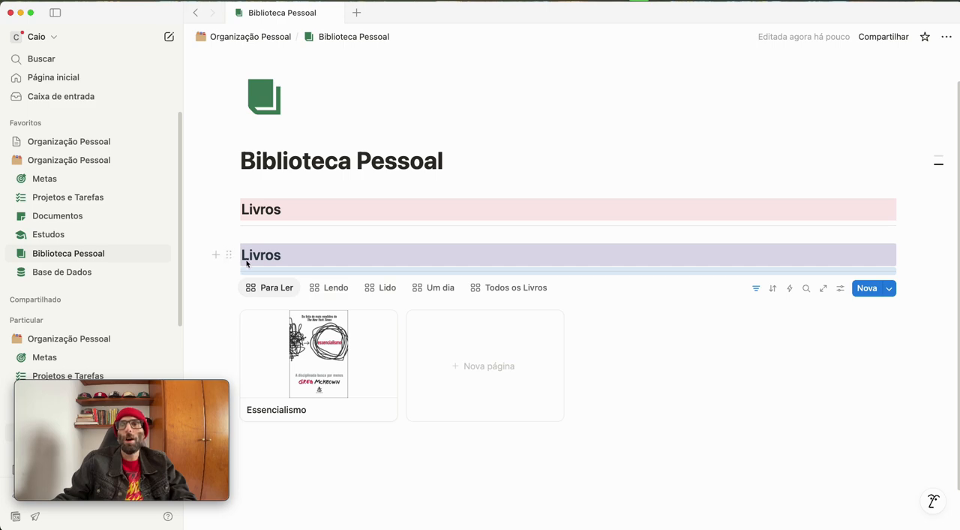
# Move the duplicated Livros heading and divider below the book gallery and rename that heading "Categorias"
pyautogui.moveTo(232, 257); pyautogui.dragTo(254, 348)
pyautogui.moveTo(245, 438); pyautogui.dragTo(261, 440)
pyautogui.scroll(-2, 281, 423)
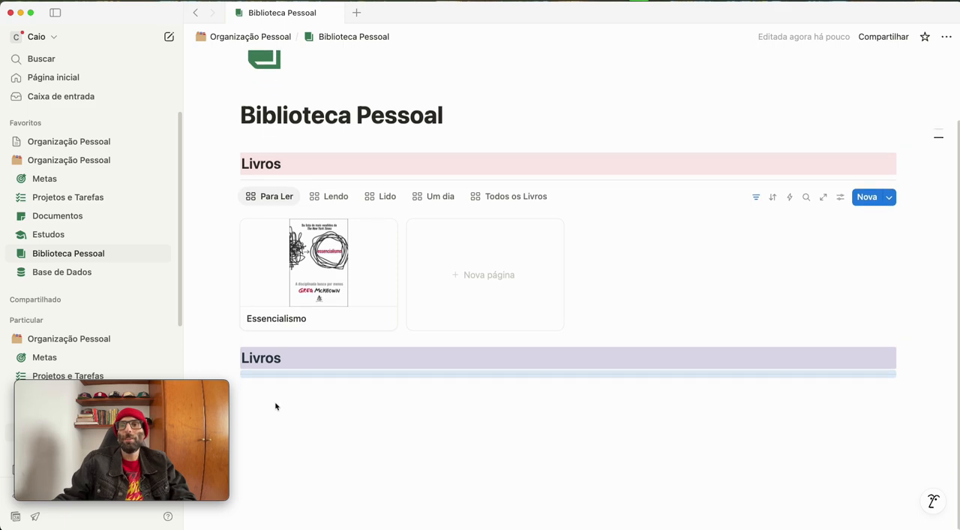
pyautogui.doubleClick(276, 357)
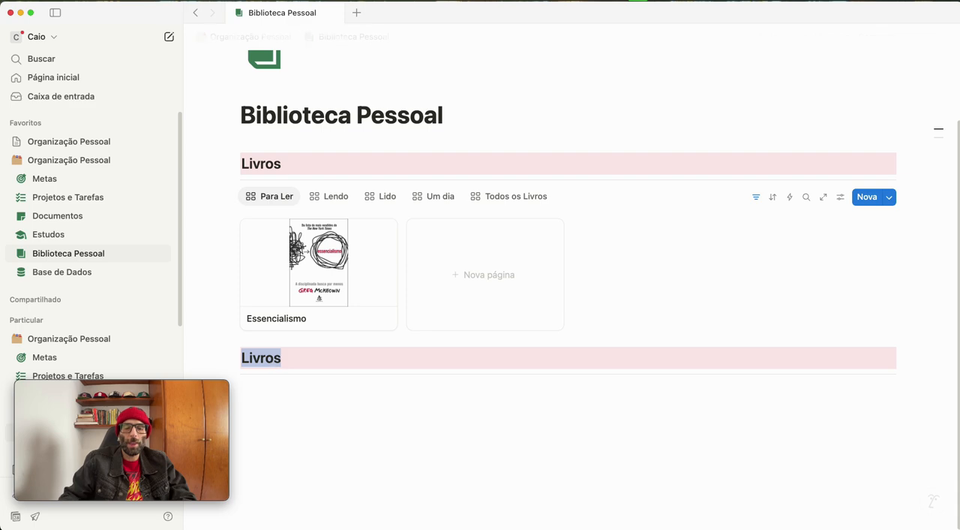
pyautogui.write('Categorias')
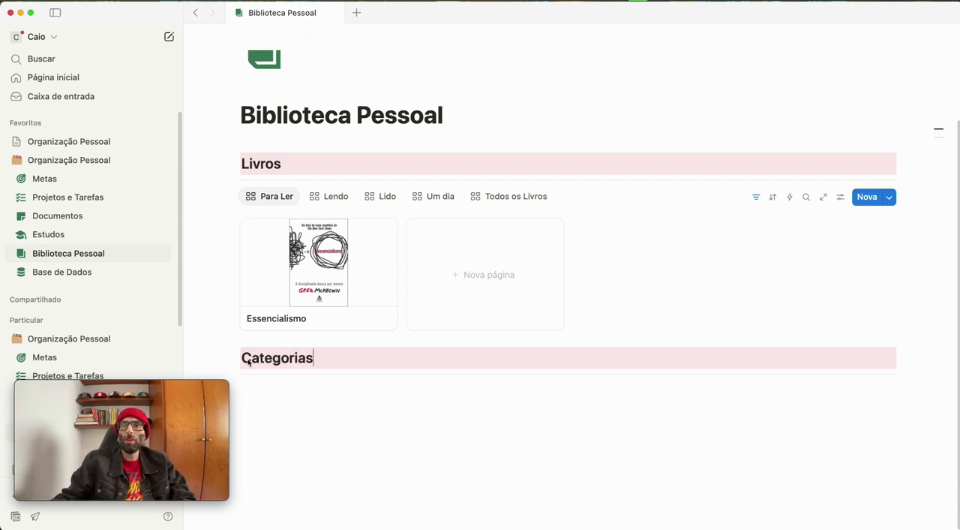
# Insert a new gallery view below the Categorias divider, linked to the existing database BD_Livros_Categorias
pyautogui.press('Return')
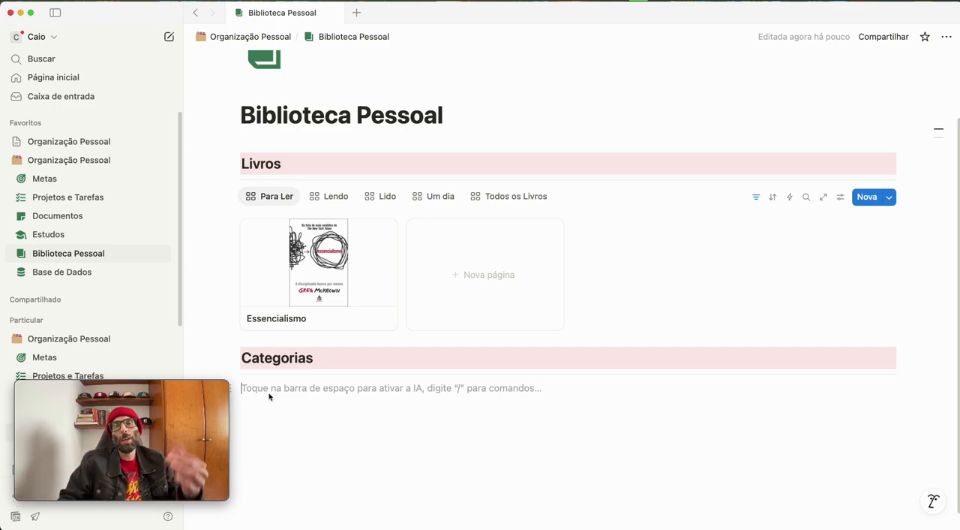
pyautogui.write('/')
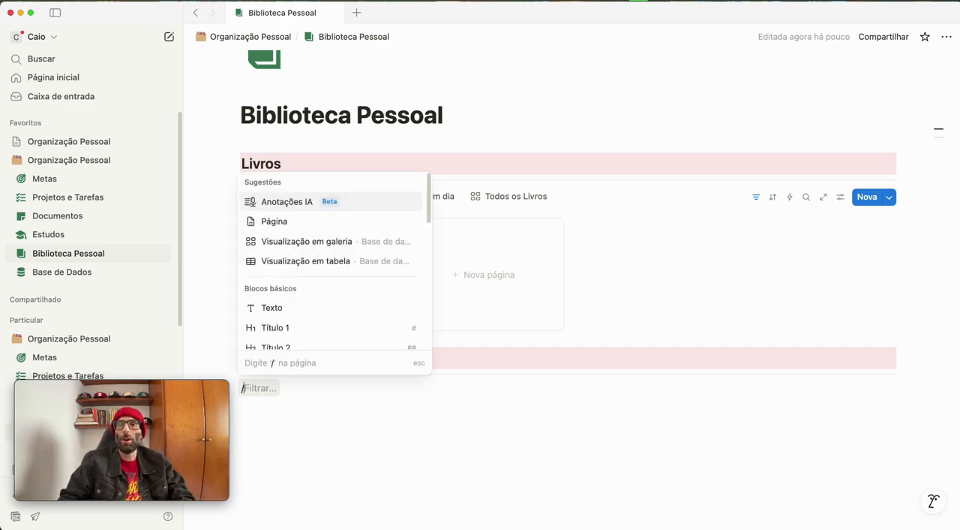
pyautogui.write('visu')
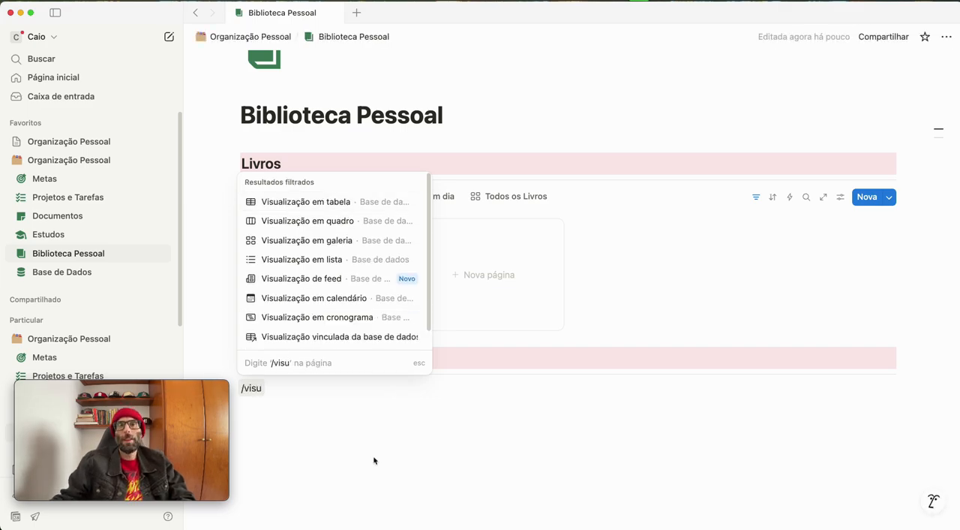
pyautogui.click(347, 241)
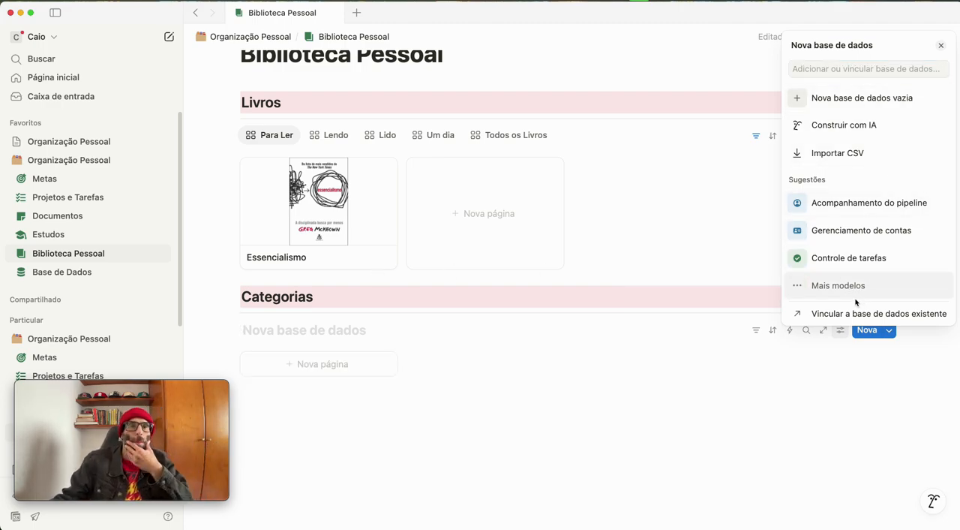
pyautogui.moveTo(869, 264)
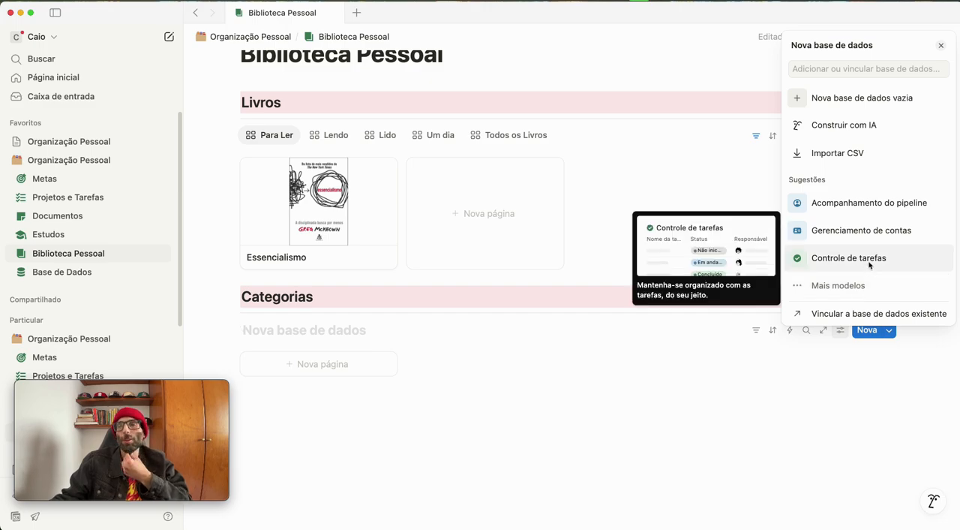
pyautogui.click(861, 315)
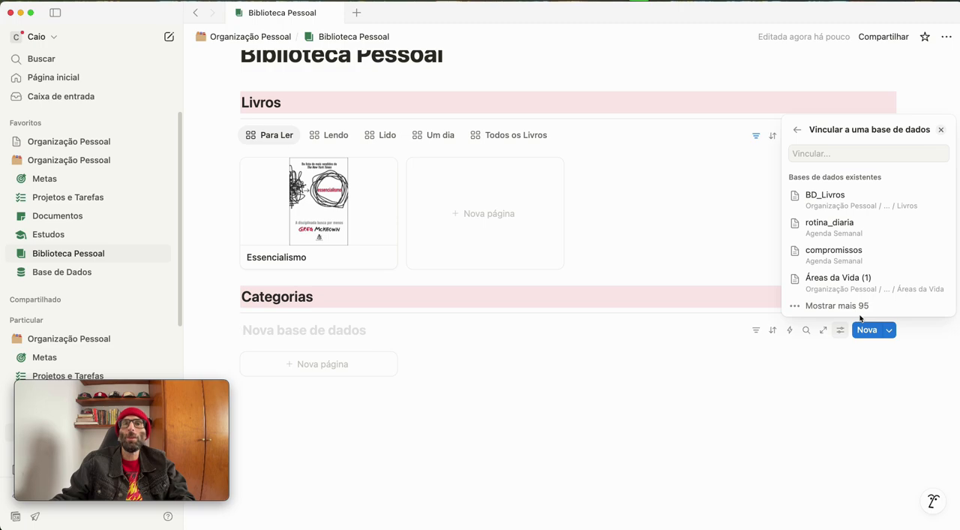
pyautogui.click(824, 154)
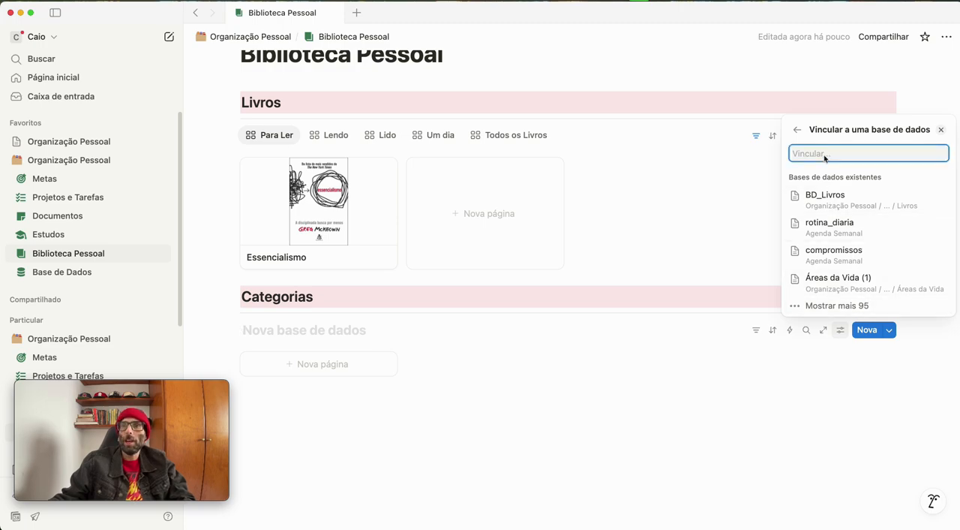
pyautogui.write('BD_Livros')
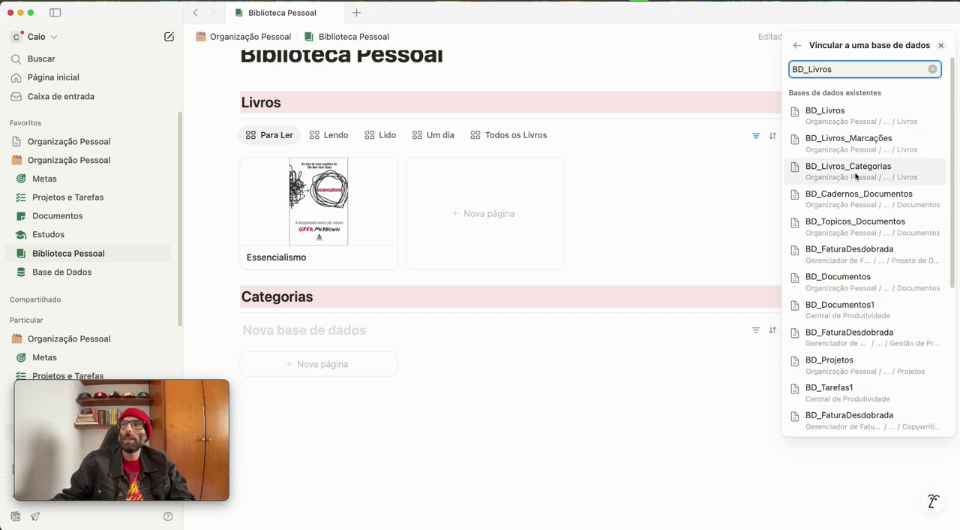
pyautogui.click(856, 176)
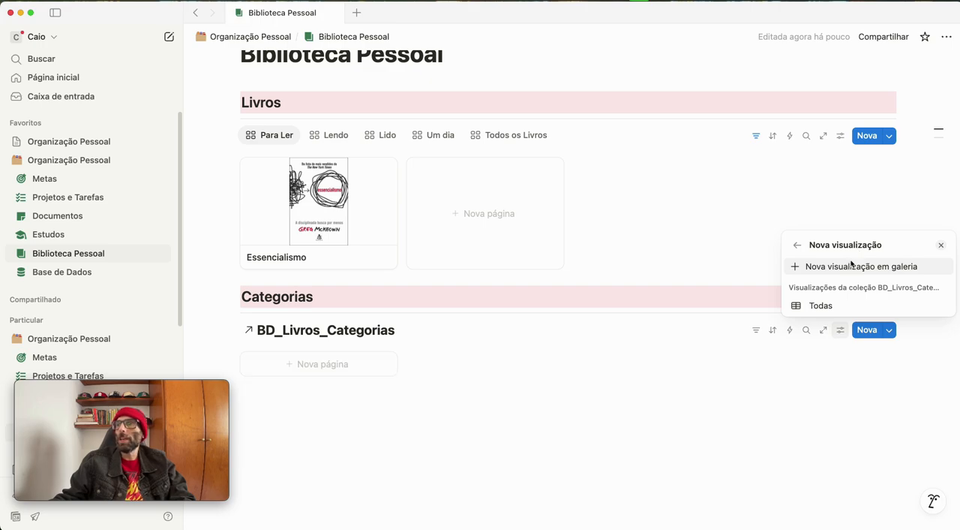
pyautogui.click(852, 267)
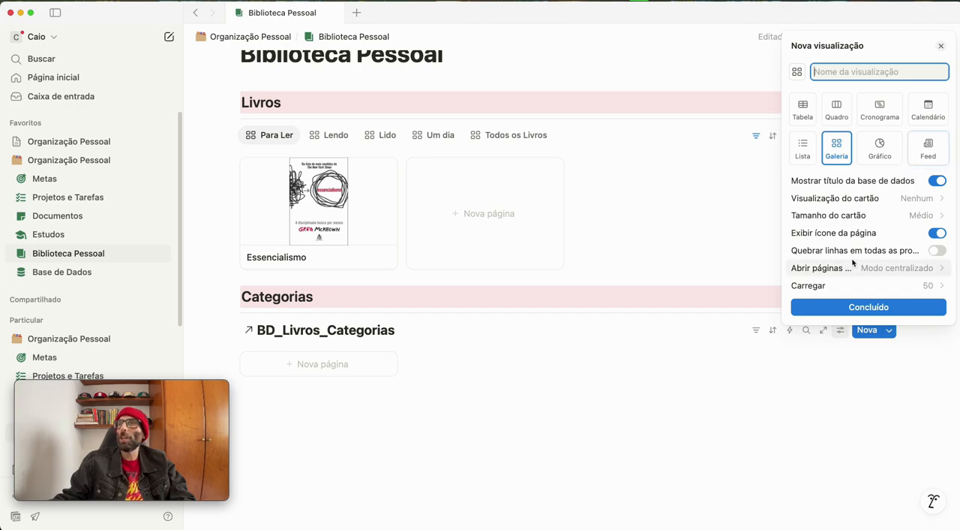
# Hide the database title in the categories gallery, set its card size to Pequeno and name the view "Todas"
pyautogui.click(938, 182)
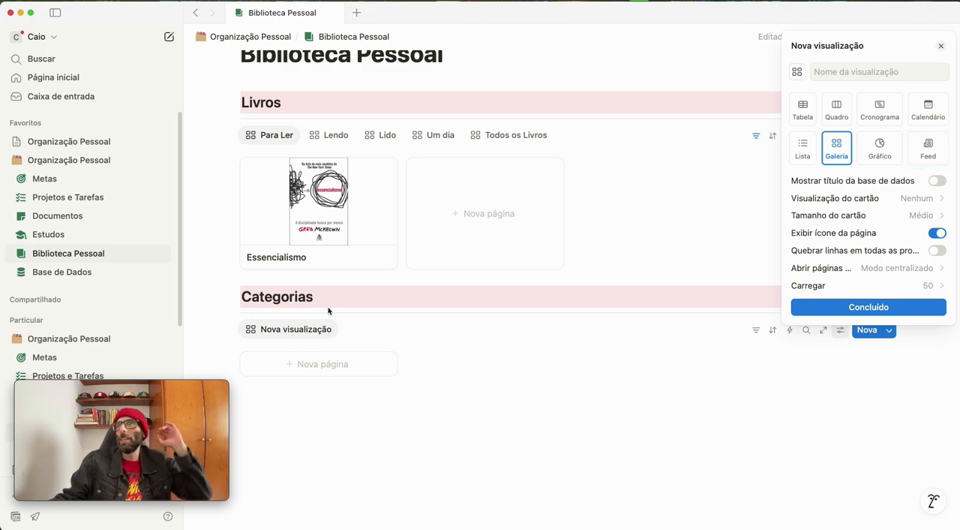
pyautogui.click(921, 215)
pyautogui.click(832, 235)
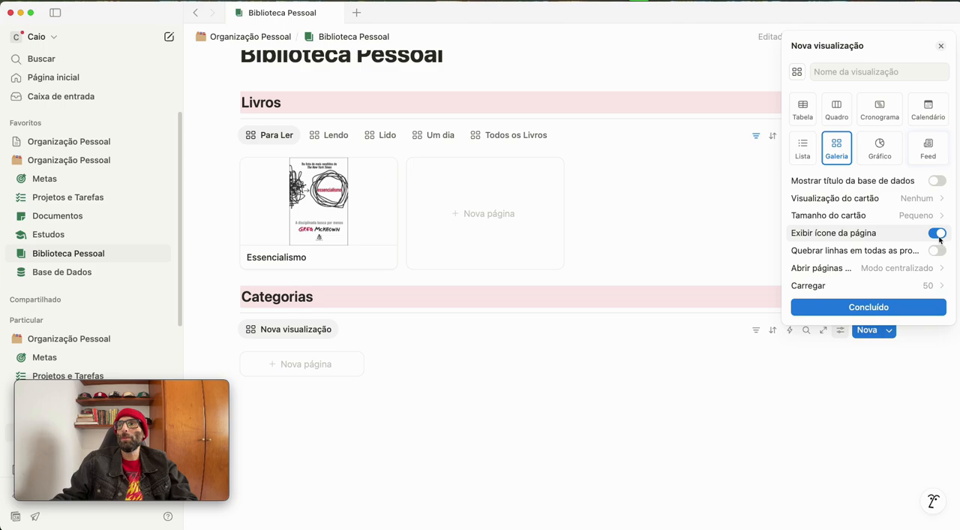
pyautogui.click(915, 217)
pyautogui.click(904, 219)
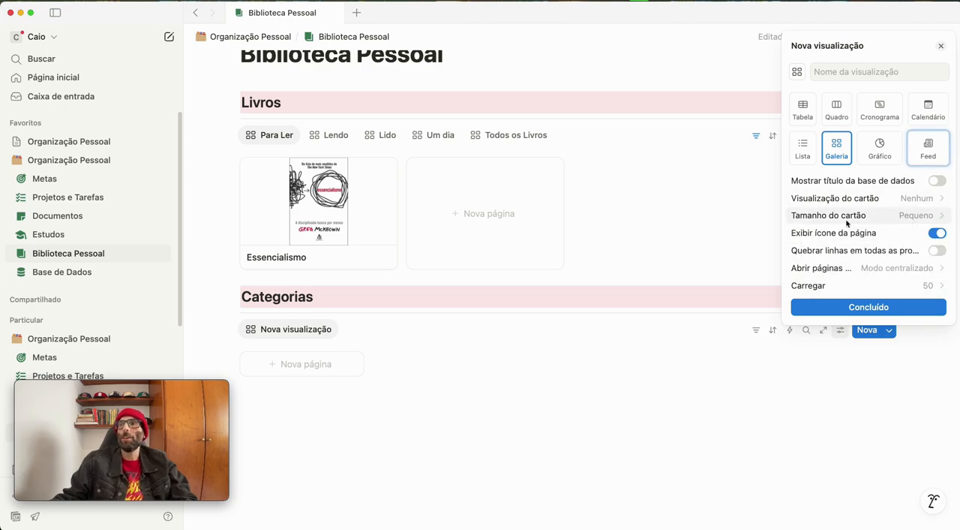
pyautogui.click(831, 307)
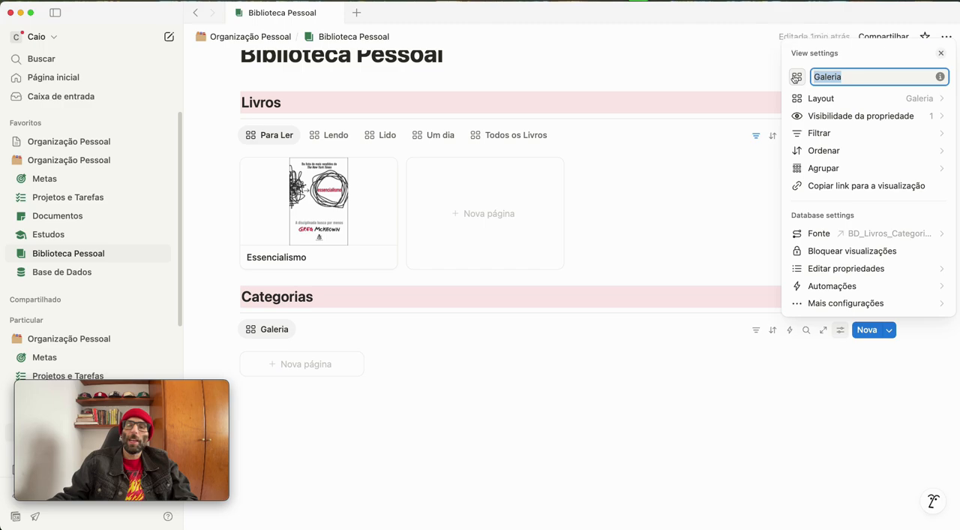
pyautogui.write('Todas')
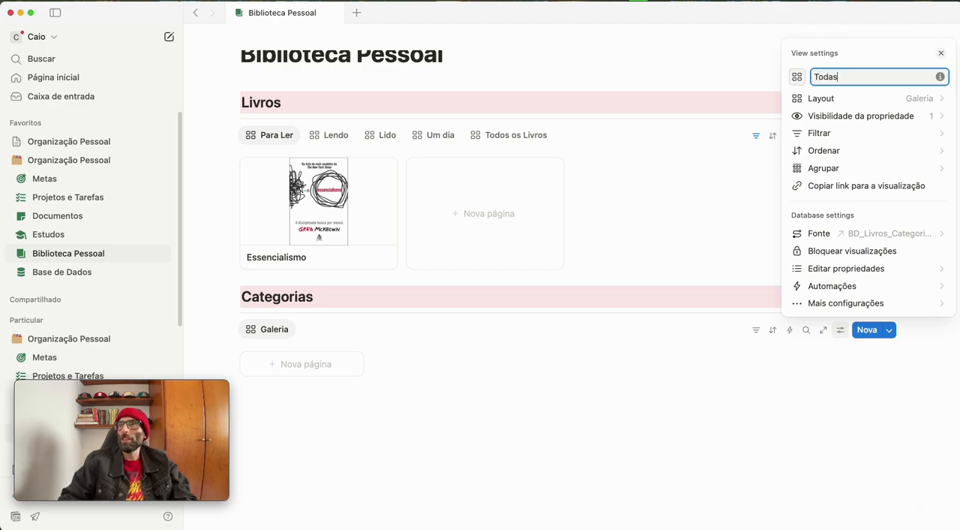
pyautogui.click(362, 388)
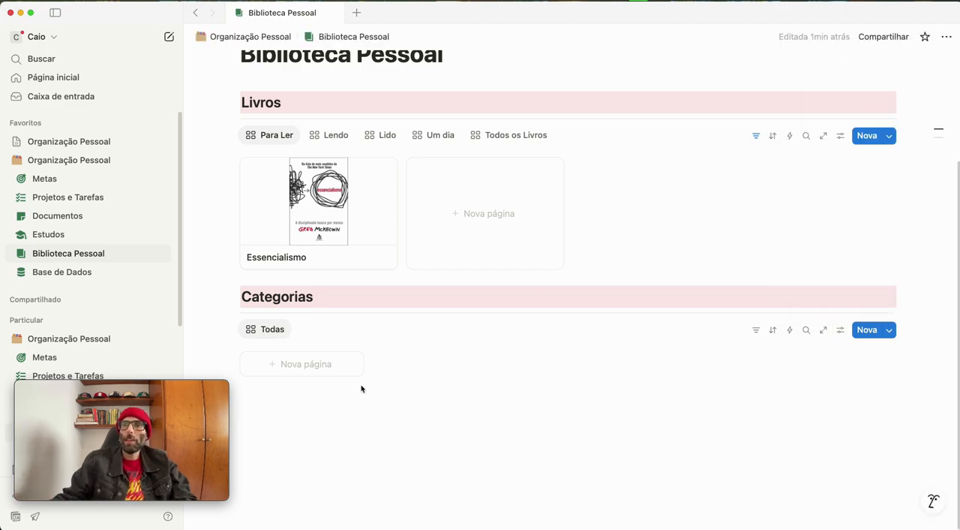
# Create a category page titled "Desenvolvimento Pessoal" in the Todas gallery and close it
pyautogui.click(298, 367)
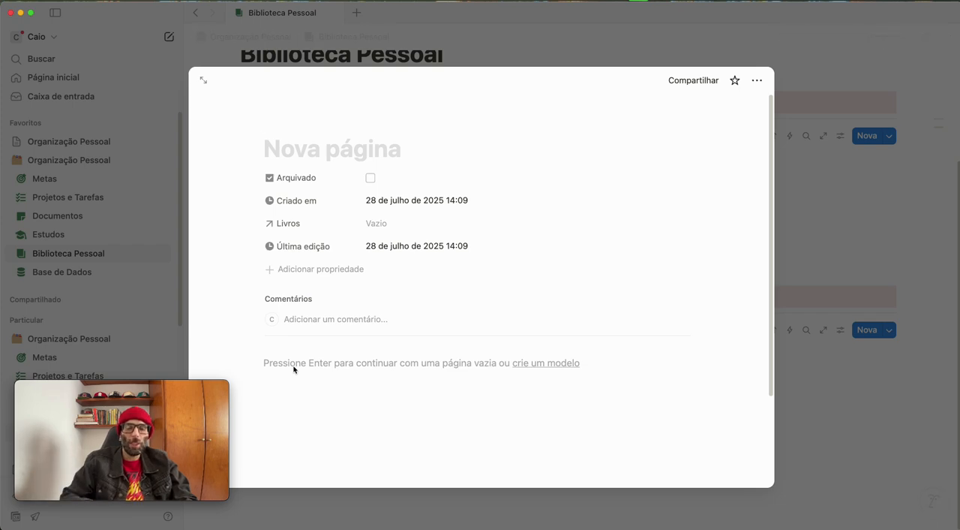
pyautogui.write('Desenvolvi')
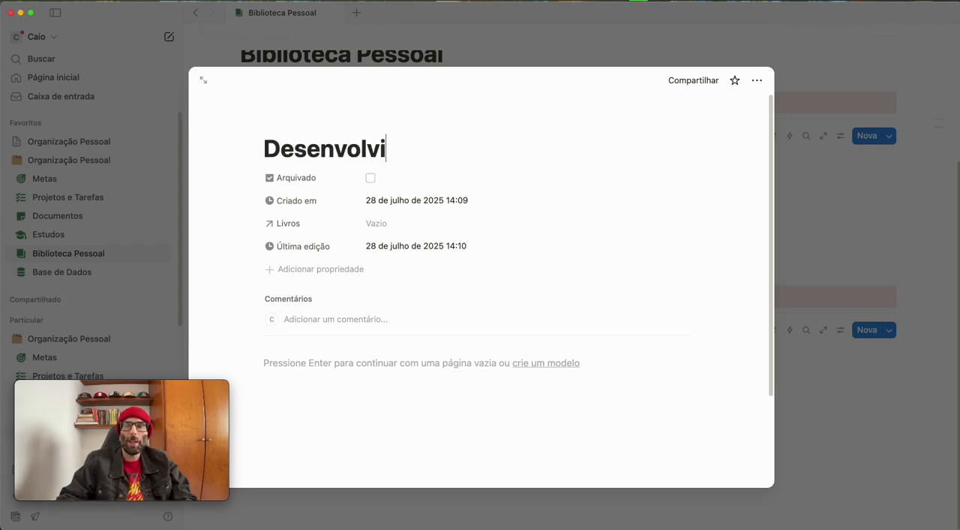
pyautogui.write('mento Pessoal')
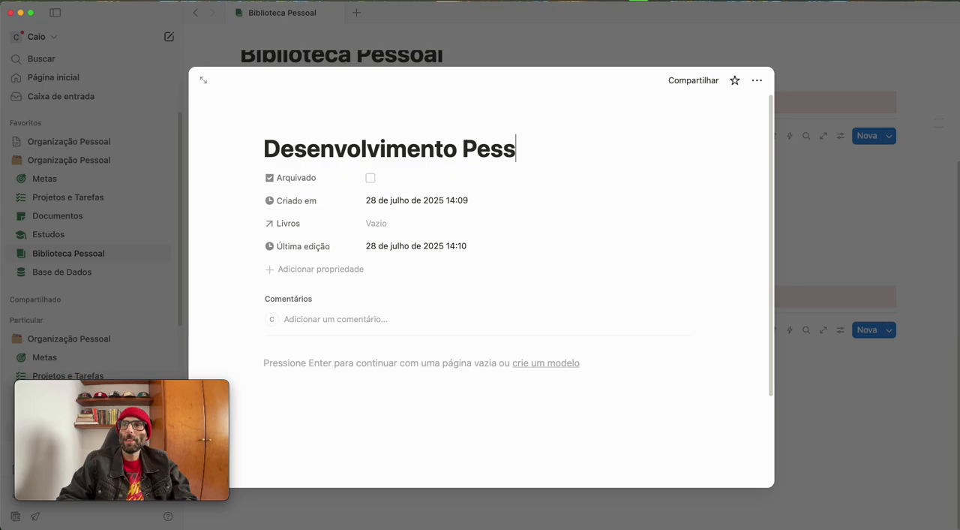
pyautogui.press('Return')
pyautogui.press('Escape')
pyautogui.press('Escape')
# Create a second category page titled "Negócios" in the Todas gallery and close it
pyautogui.click(414, 364)
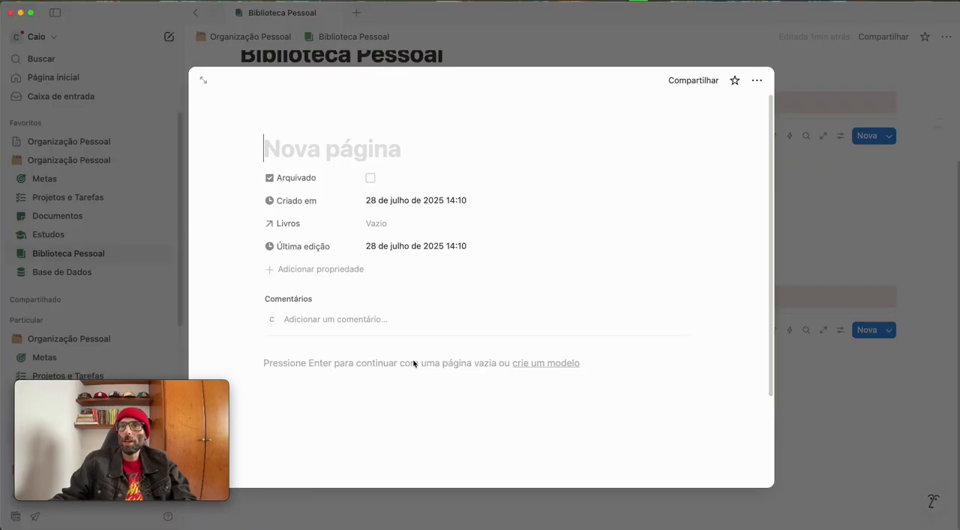
pyautogui.write('Negócios')
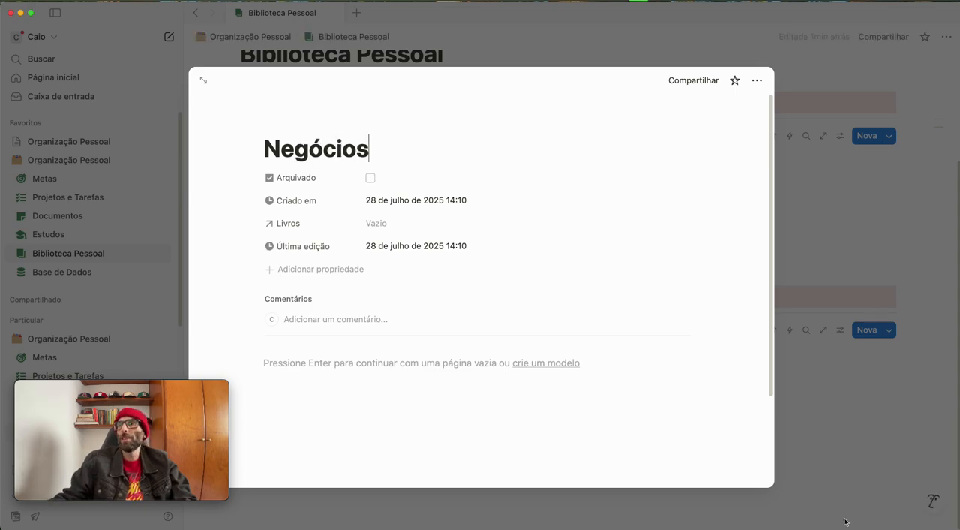
pyautogui.click(868, 456)
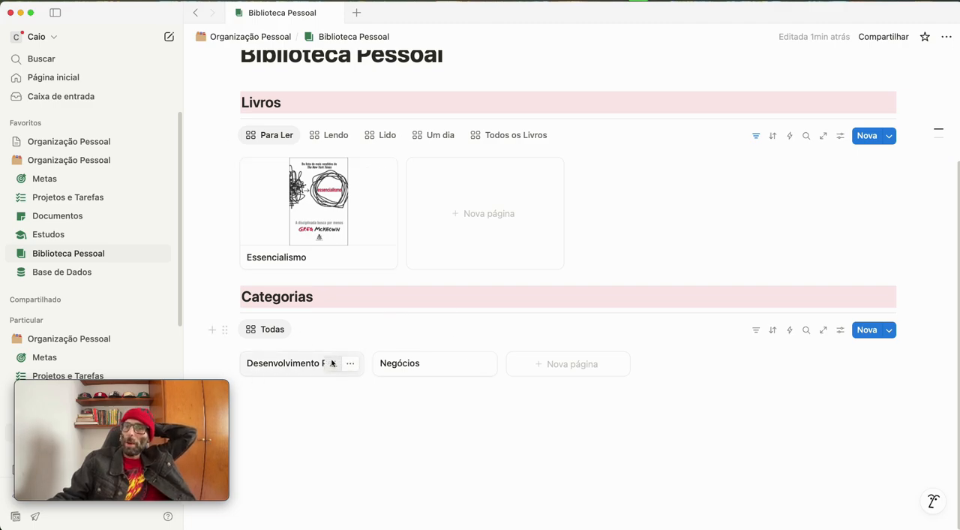
# Set the Essencialismo book's Categorias to Desenvolvimento Pessoal, and check the Livros relation on that category's page
pyautogui.click(327, 208)
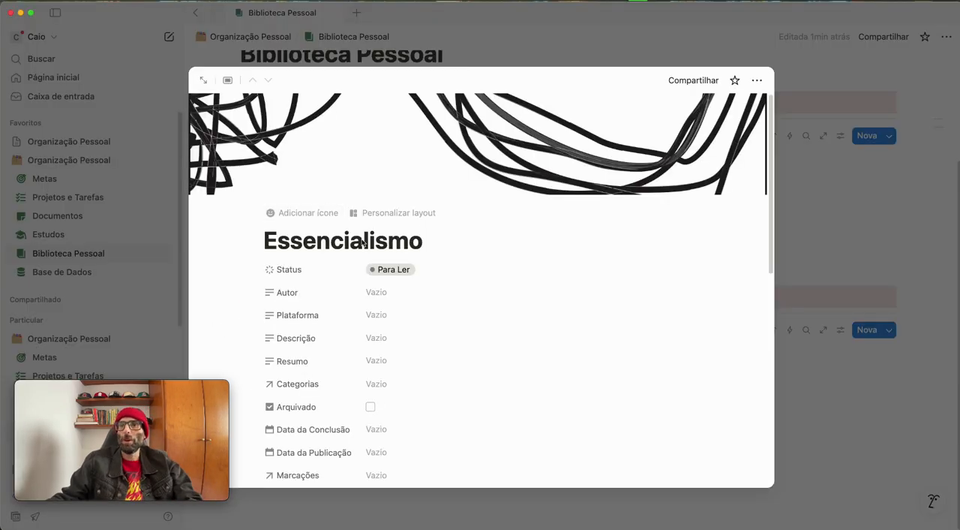
pyautogui.scroll(-3, 360, 248)
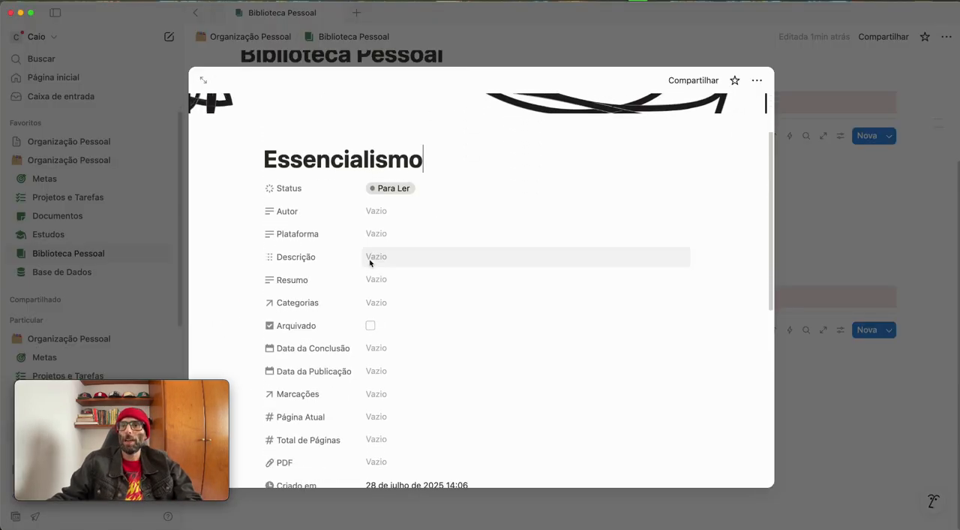
pyautogui.click(373, 303)
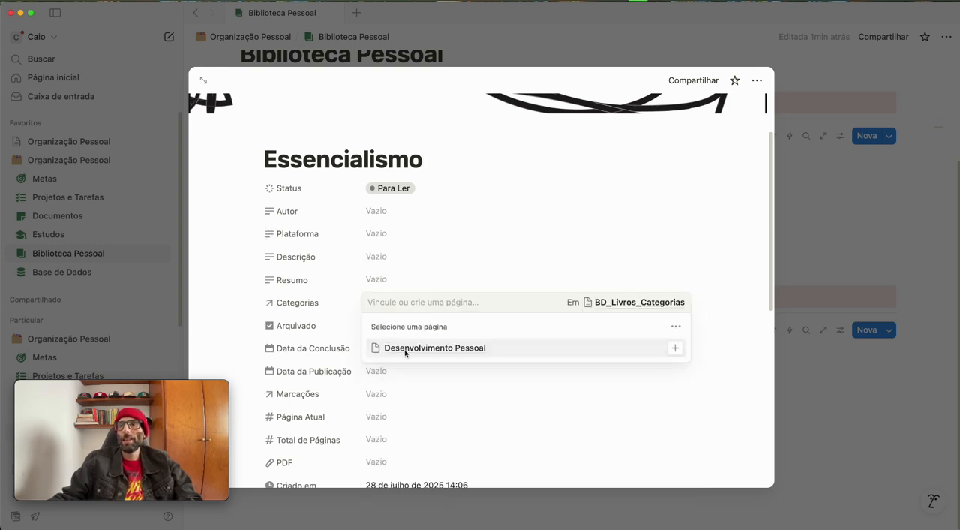
pyautogui.click(405, 350)
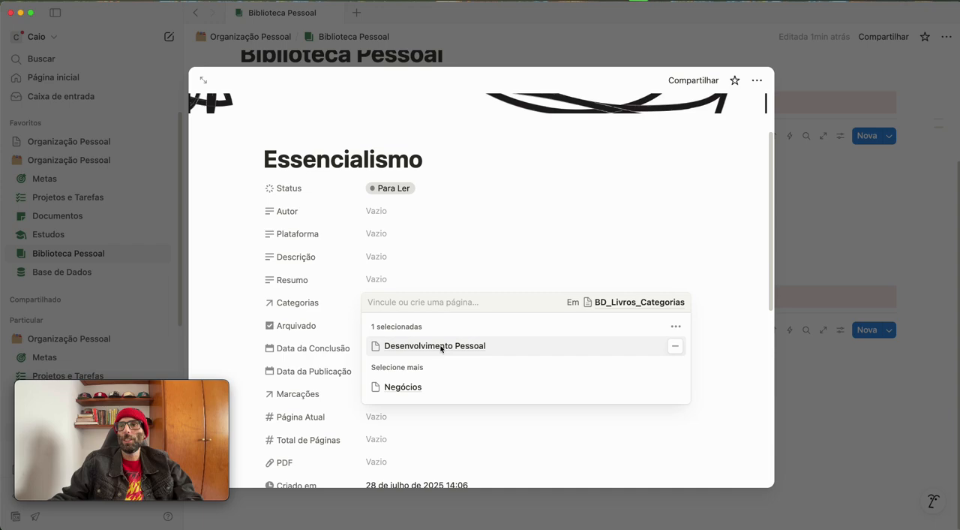
pyautogui.click(855, 245)
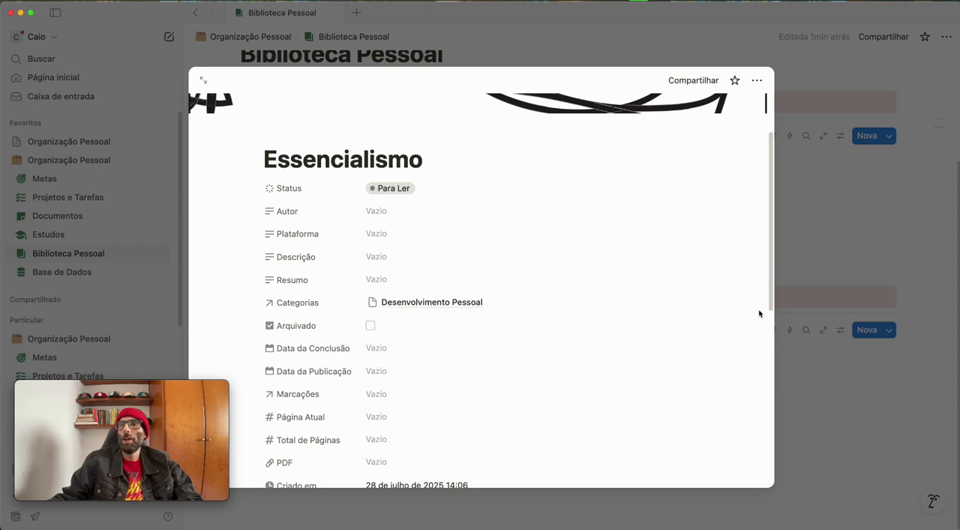
pyautogui.click(829, 206)
pyautogui.click(317, 370)
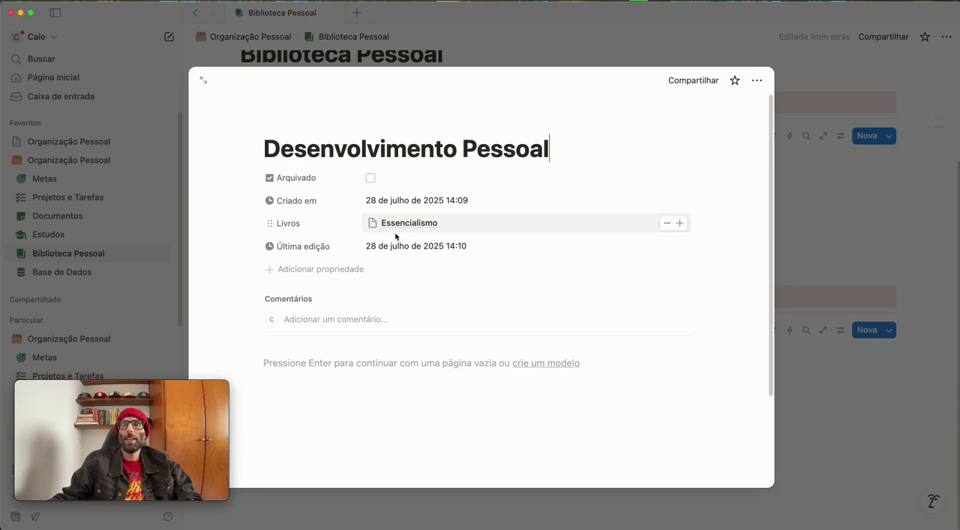
pyautogui.click(893, 440)
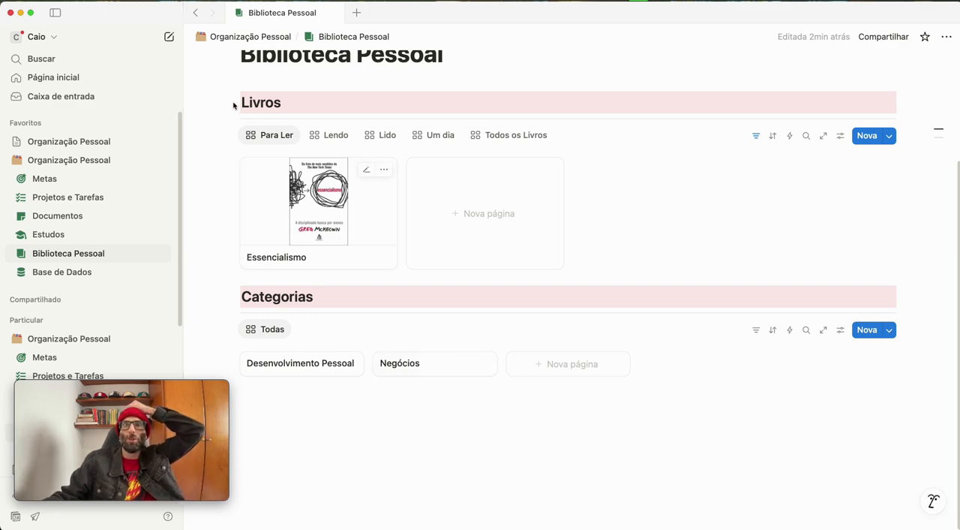
# Duplicate the Livros heading and its divider once more for another section of the page
pyautogui.moveTo(223, 73); pyautogui.dragTo(273, 161)
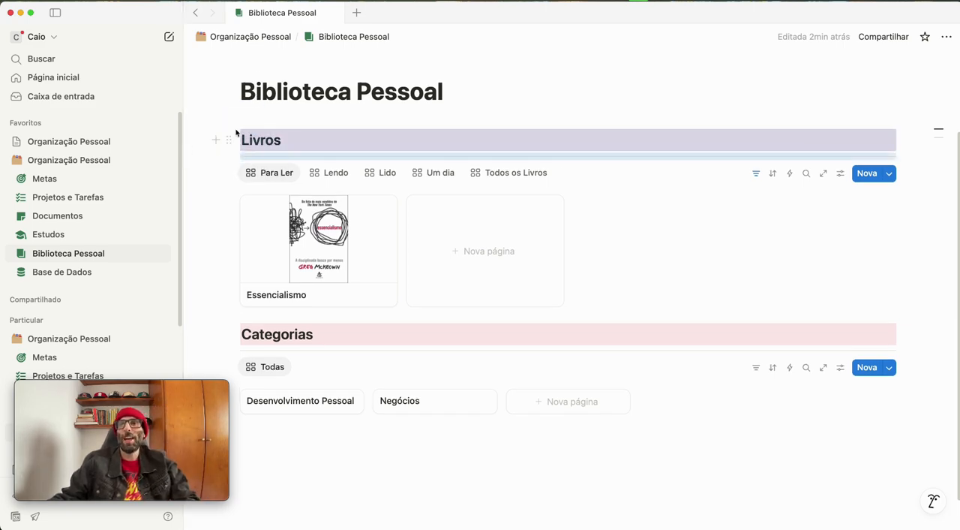
pyautogui.click(229, 140)
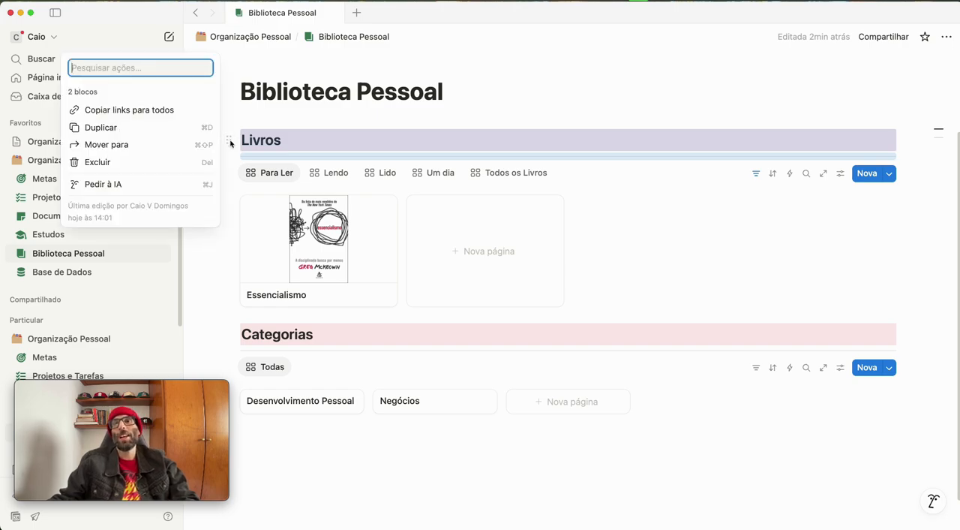
pyautogui.click(103, 128)
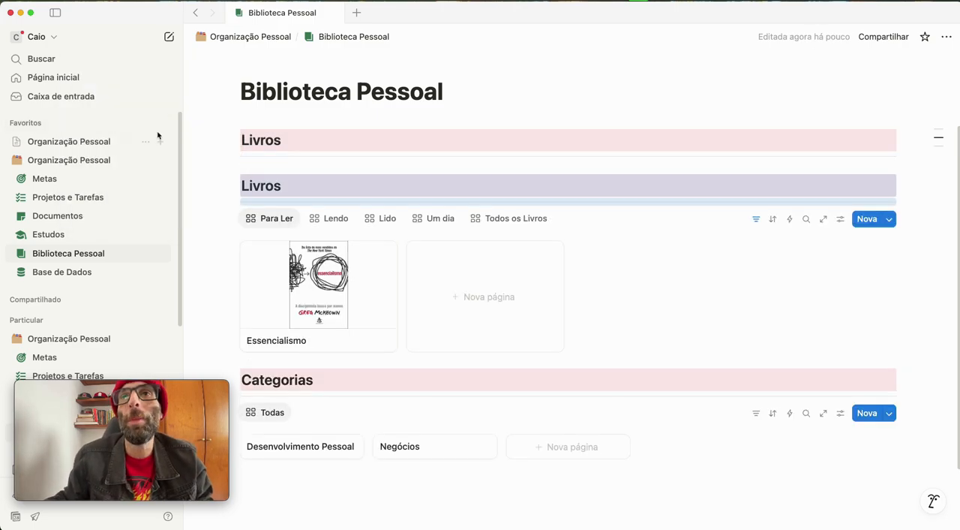
# Move the duplicated Livros heading and divider below the Categorias gallery, and retitle that heading "Marcações"
pyautogui.scroll(-1, 216, 173)
pyautogui.moveTo(229, 161); pyautogui.dragTo(288, 477)
pyautogui.scroll(-2, 329, 430)
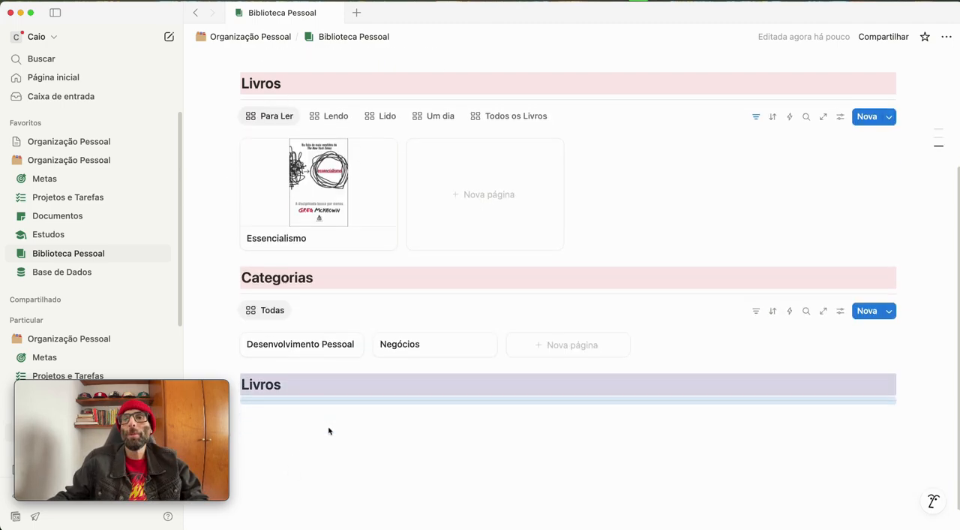
pyautogui.scroll(-1, 329, 430)
pyautogui.doubleClick(275, 359)
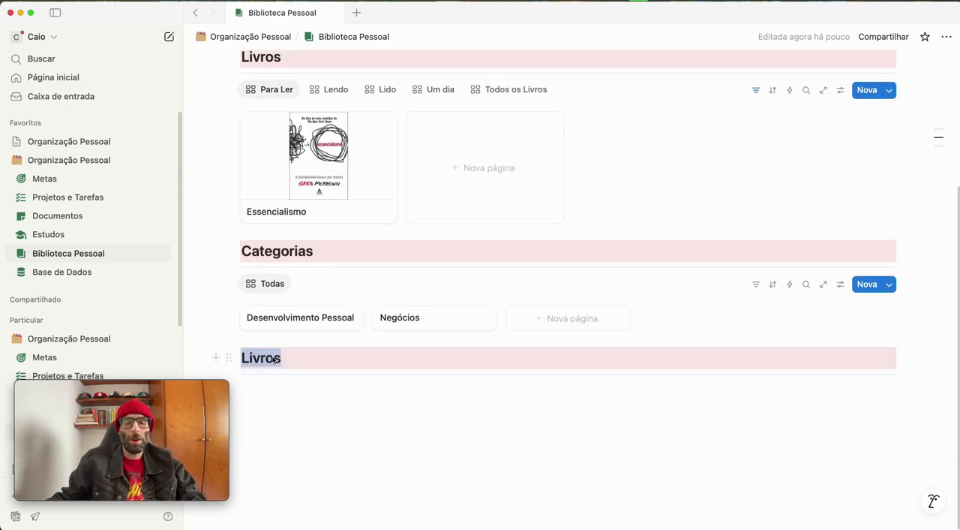
pyautogui.write('Marcações')
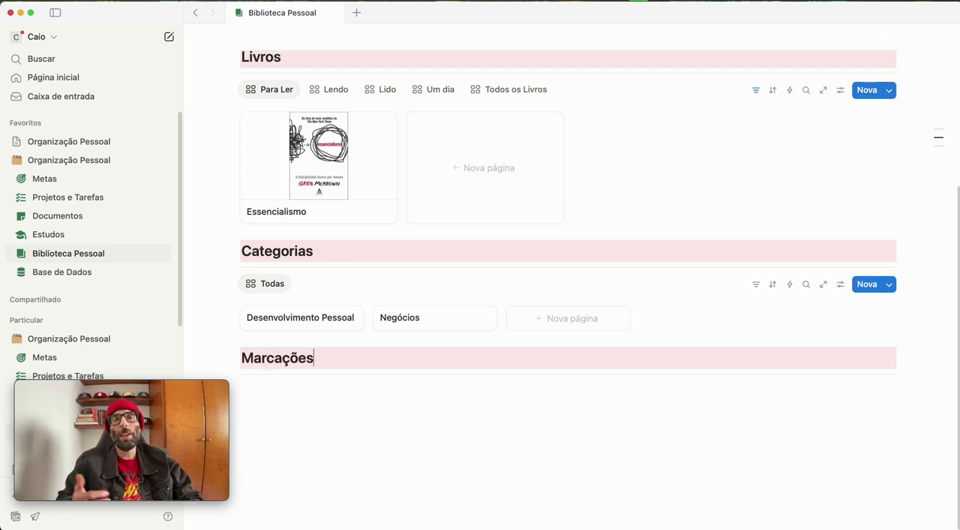
# Insert a list view database under the Marcações heading and link it to the existing BD_Livros_Marcações database
pyautogui.press('Return')
pyautogui.write('/')
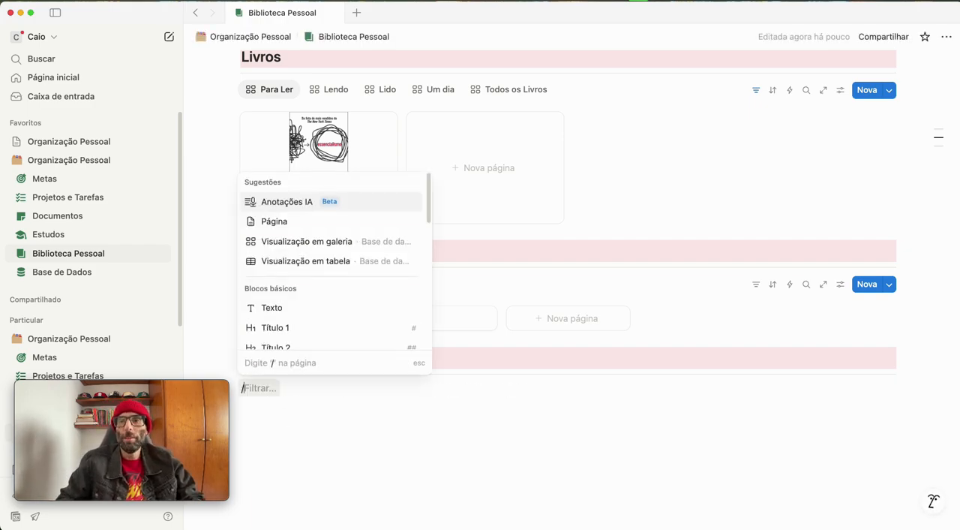
pyautogui.write('visu')
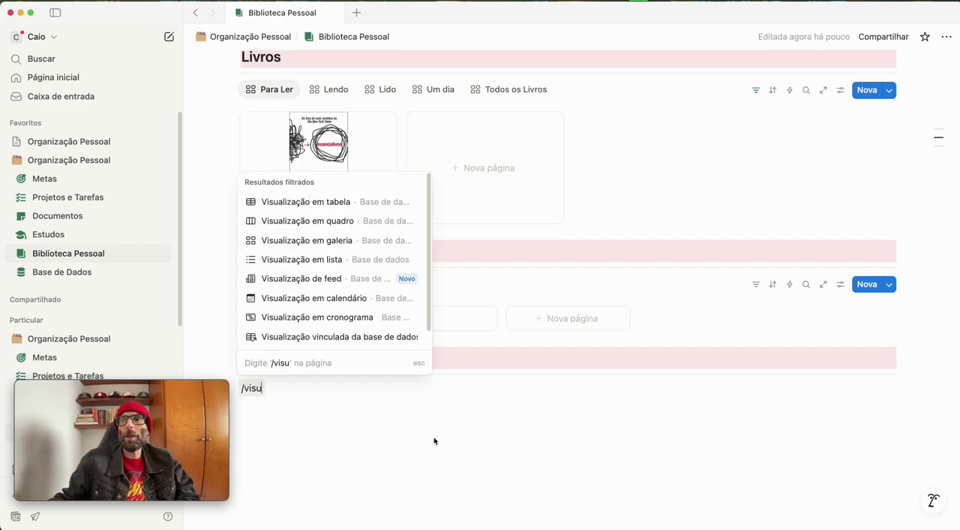
pyautogui.click(327, 262)
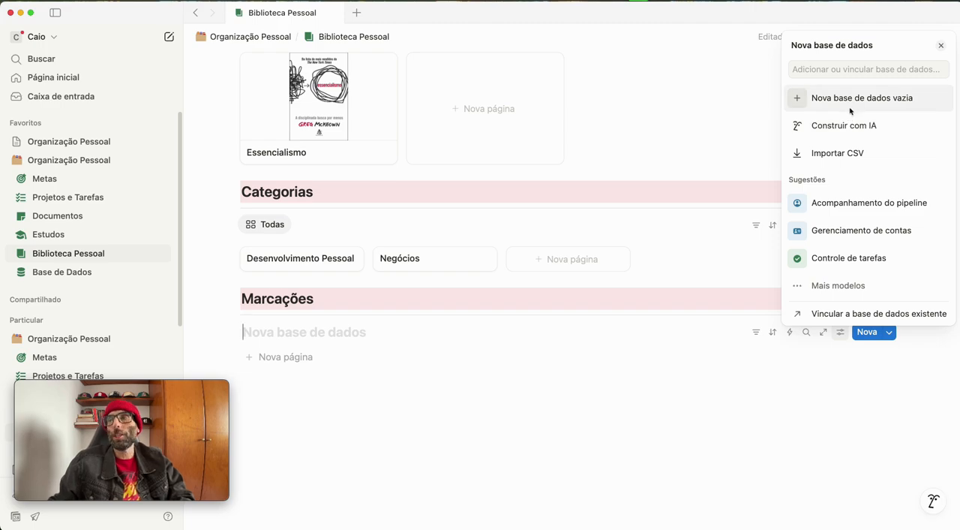
pyautogui.click(833, 322)
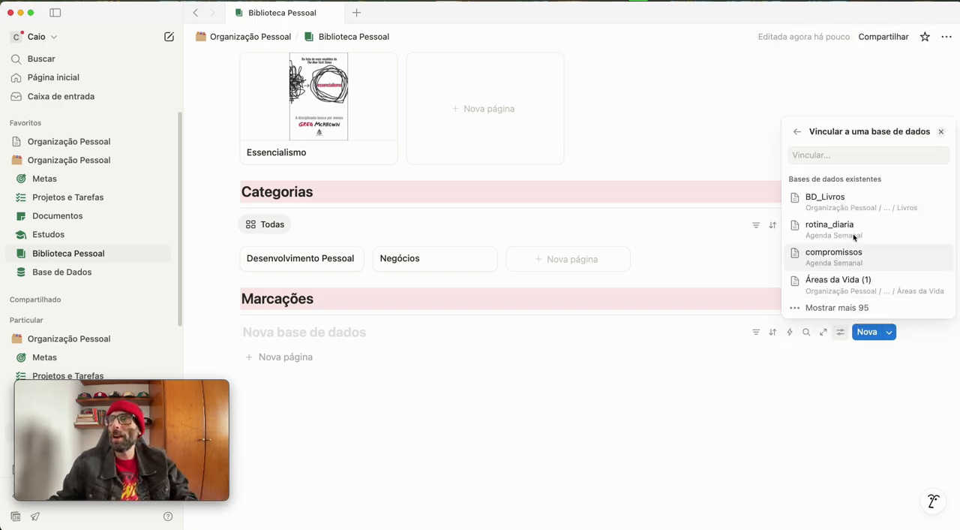
pyautogui.click(843, 156)
pyautogui.write('BD_')
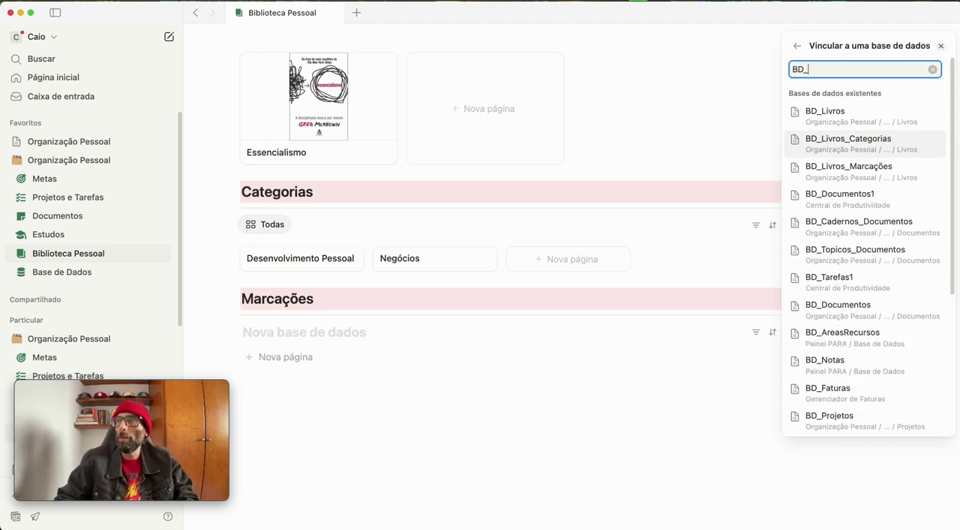
pyautogui.click(828, 174)
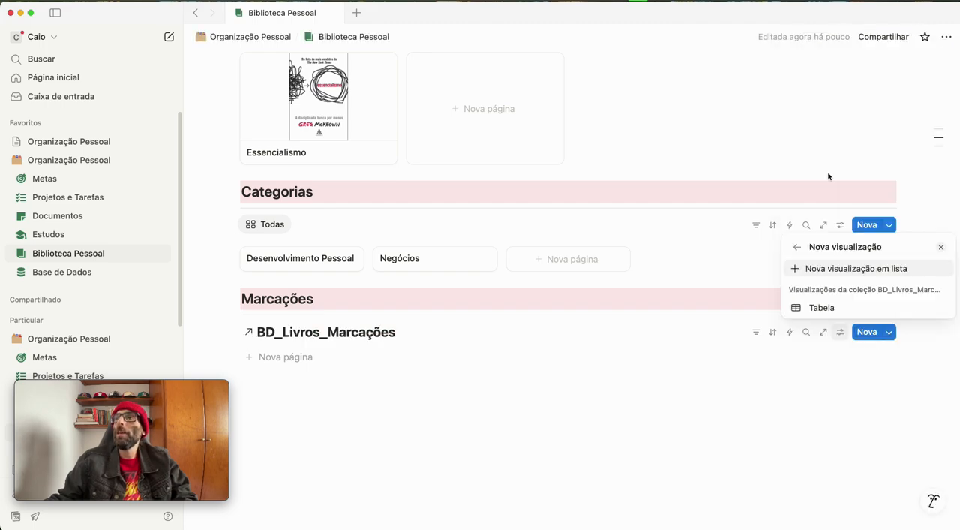
# Create a new list view of BD_Livros_Marcações with the database title hidden
pyautogui.click(822, 270)
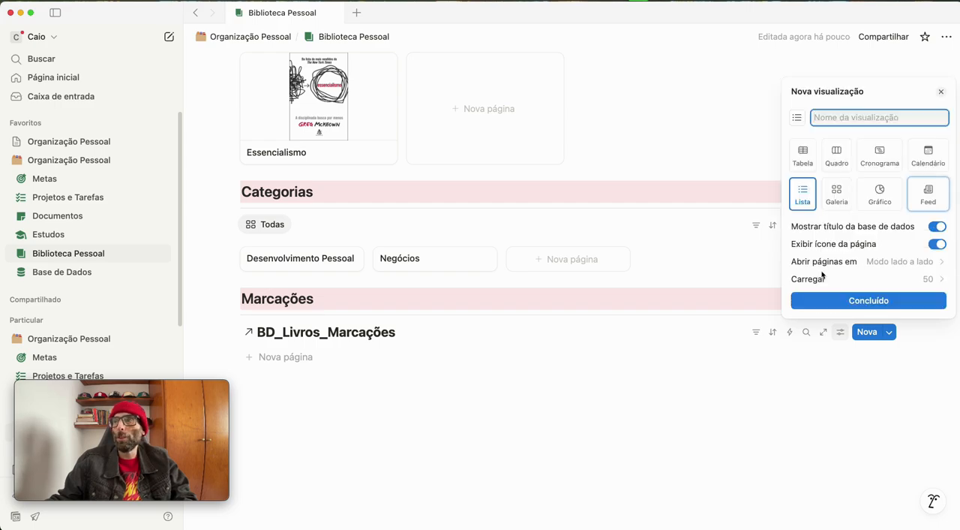
pyautogui.click(939, 227)
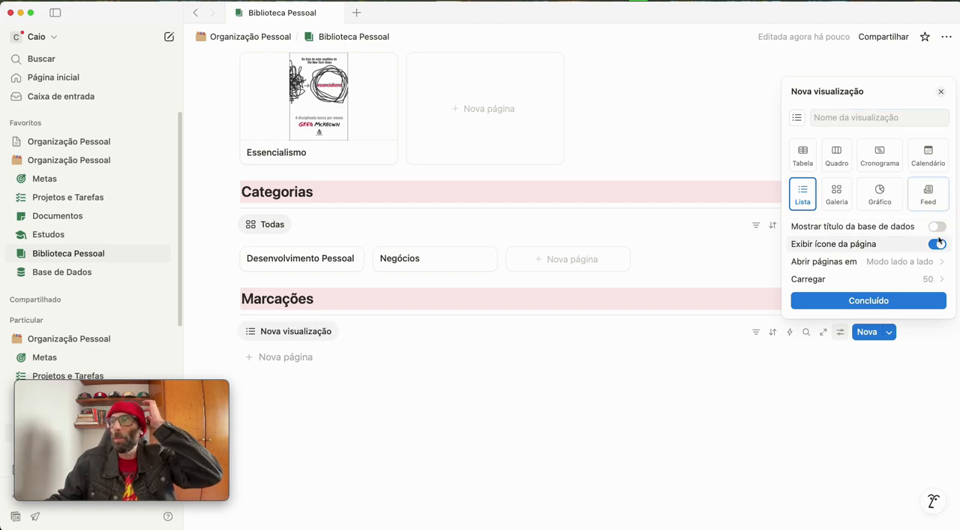
pyautogui.click(895, 301)
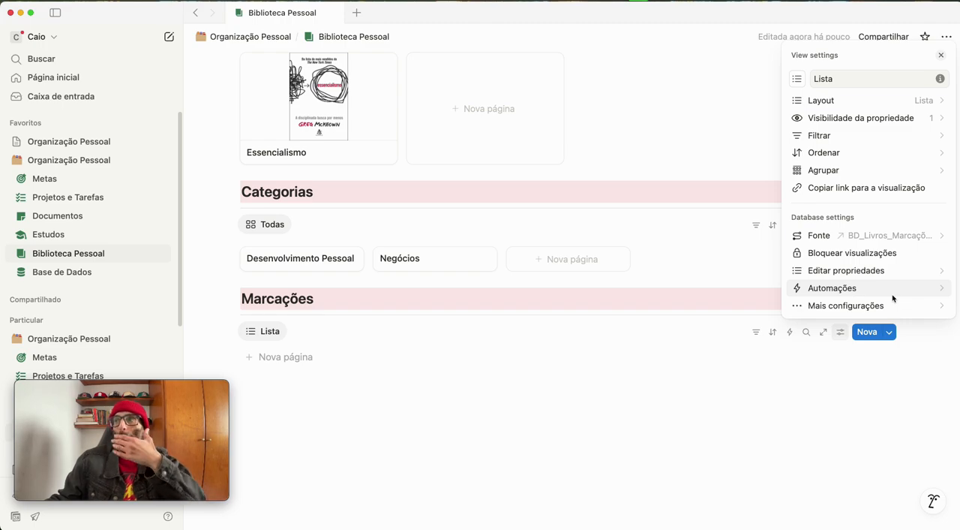
# Show the Livros and Autor properties in the Marcações list, with Livros placed before Autor
pyautogui.click(887, 118)
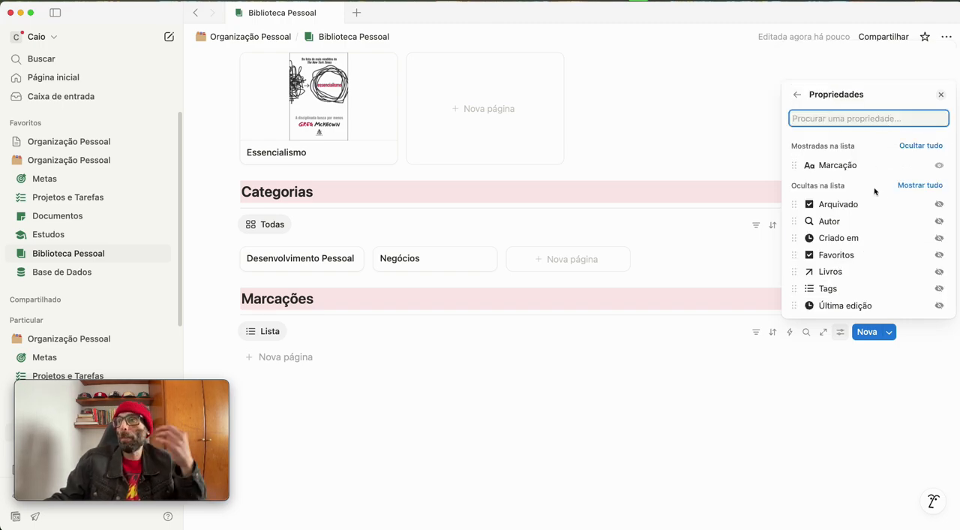
pyautogui.click(937, 221)
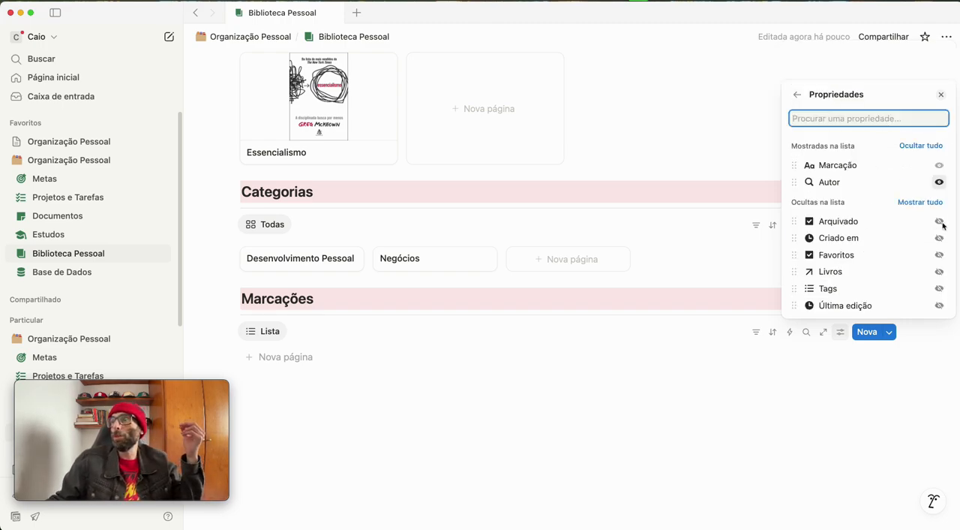
pyautogui.click(939, 271)
pyautogui.moveTo(806, 201); pyautogui.dragTo(797, 188)
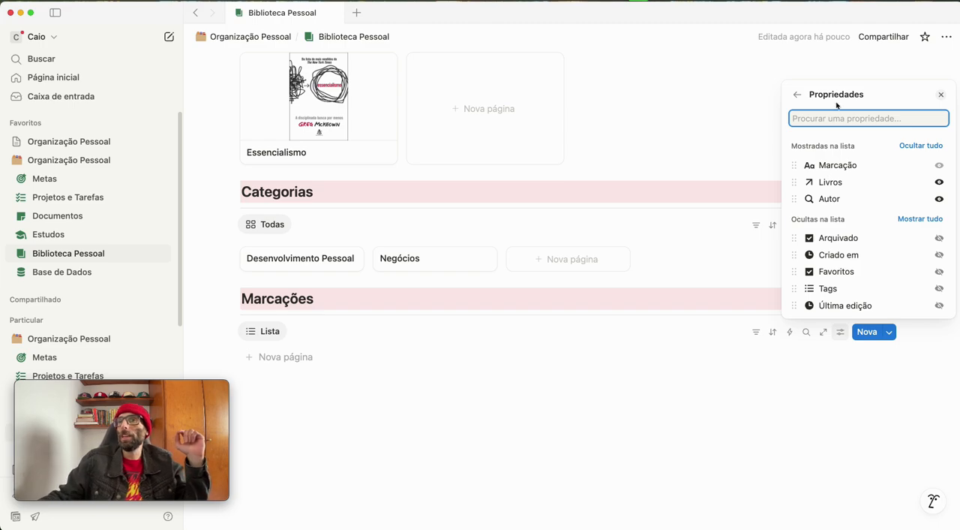
pyautogui.click(796, 95)
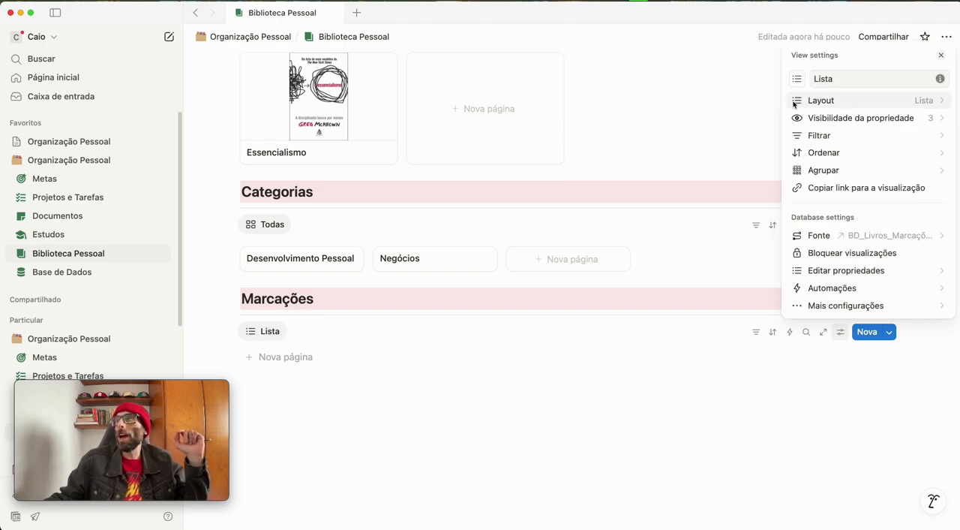
# Filter the Marcações list to entries whose Arquivado checkbox is unchecked (Desmarcadas)
pyautogui.click(813, 139)
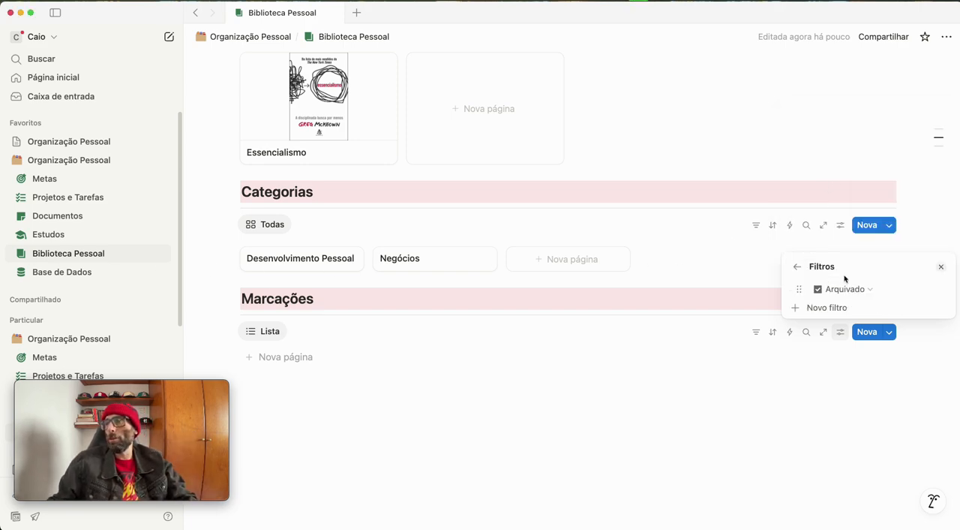
pyautogui.click(839, 291)
pyautogui.click(841, 326)
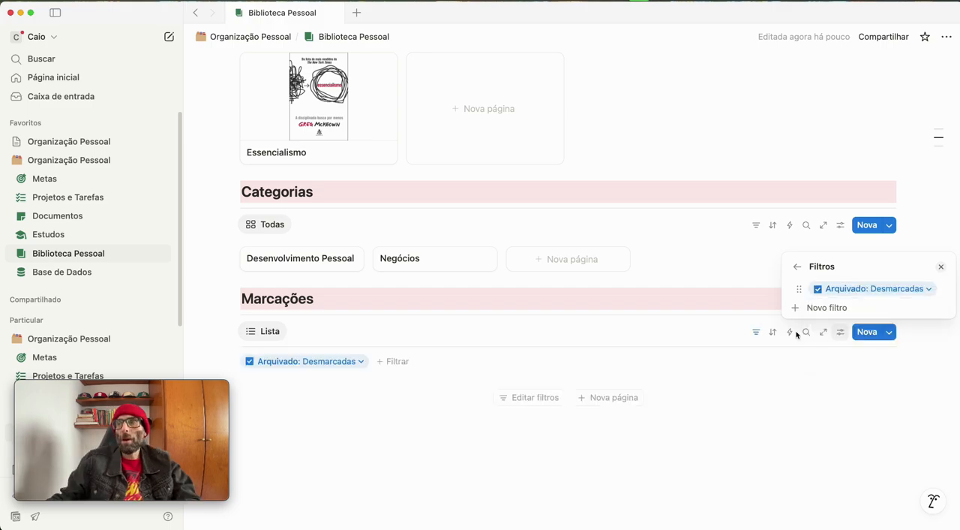
# Add a Criado em filter relative to today, limited to this week (Este(a) semana), to the Marcações list
pyautogui.click(819, 309)
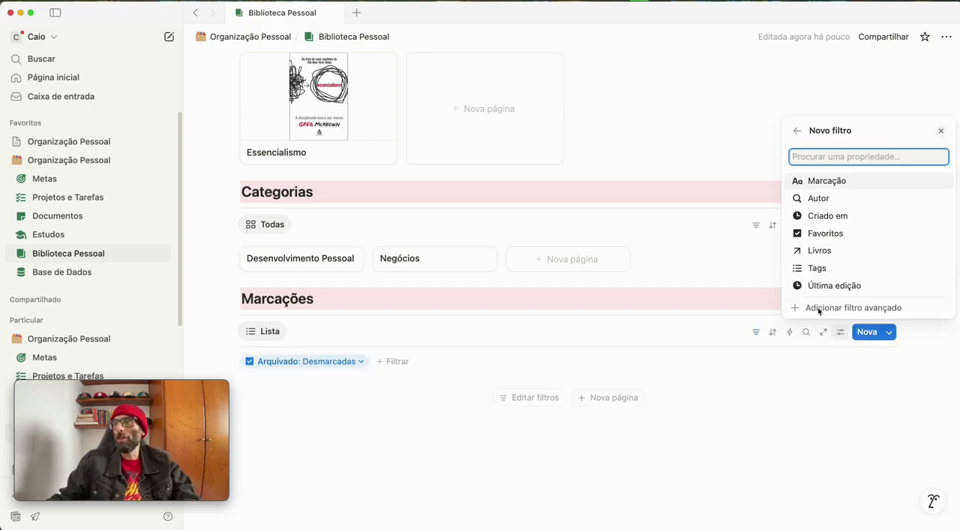
pyautogui.click(823, 215)
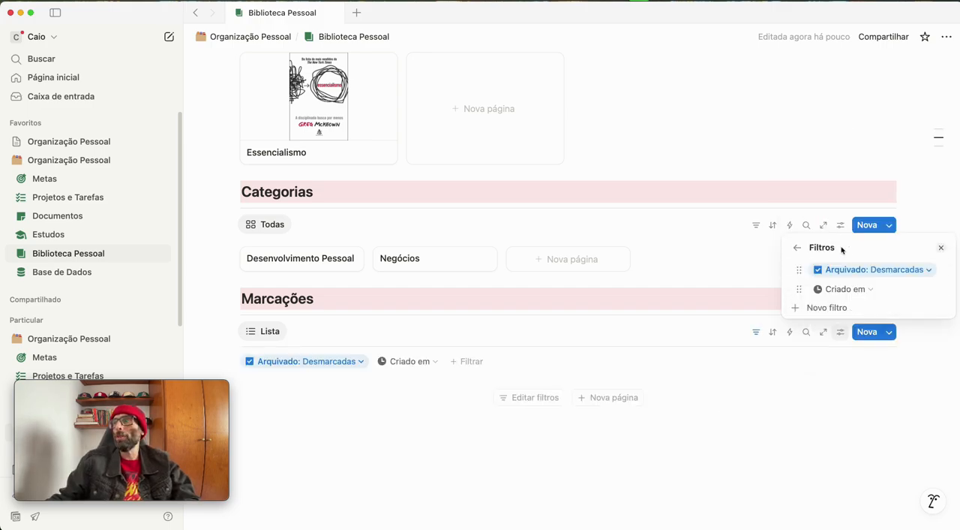
pyautogui.click(870, 290)
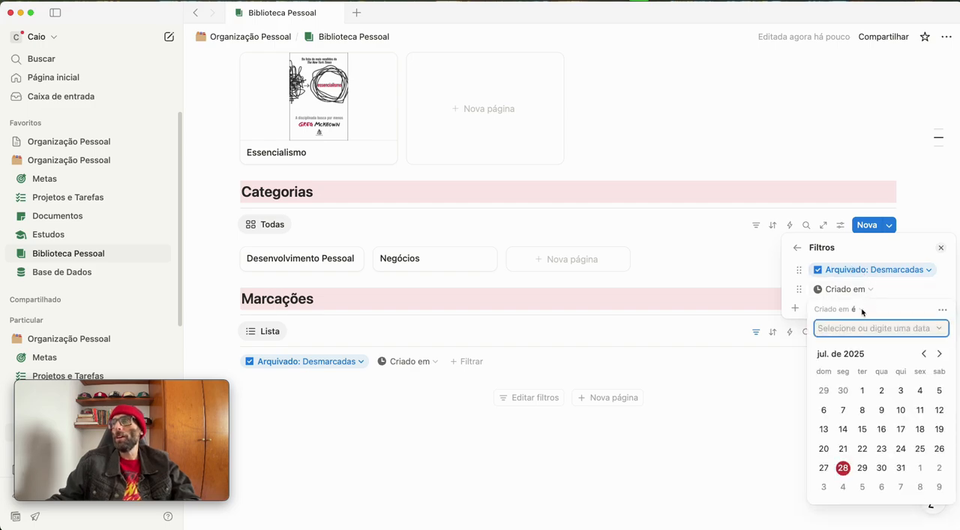
pyautogui.click(855, 309)
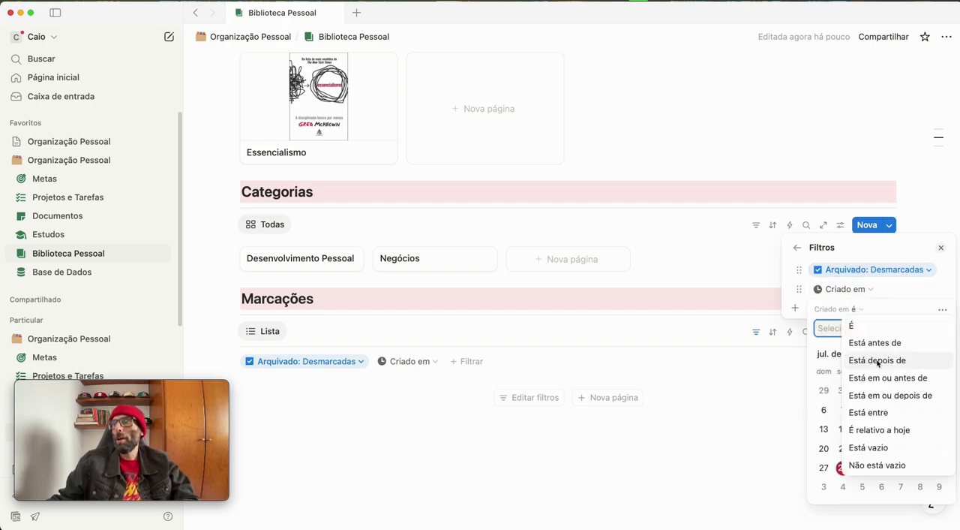
pyautogui.click(905, 431)
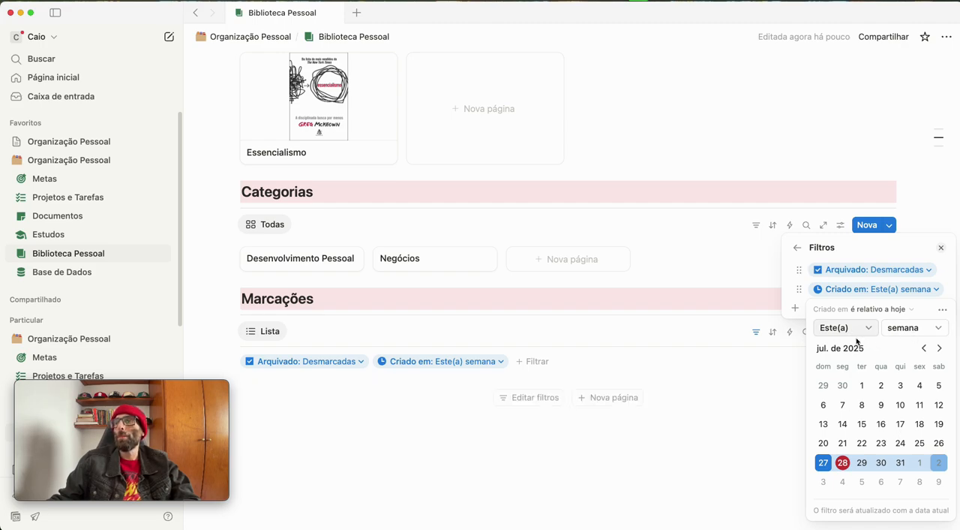
pyautogui.click(894, 309)
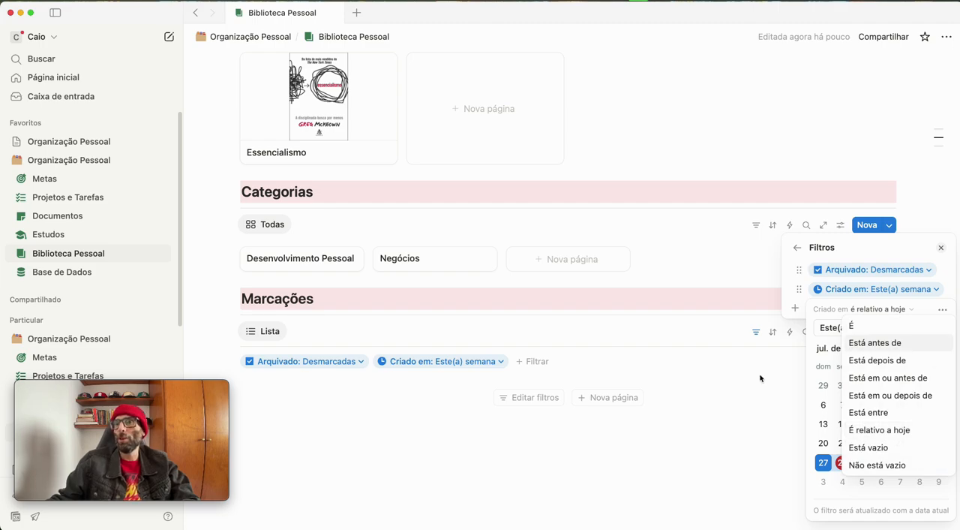
pyautogui.click(438, 455)
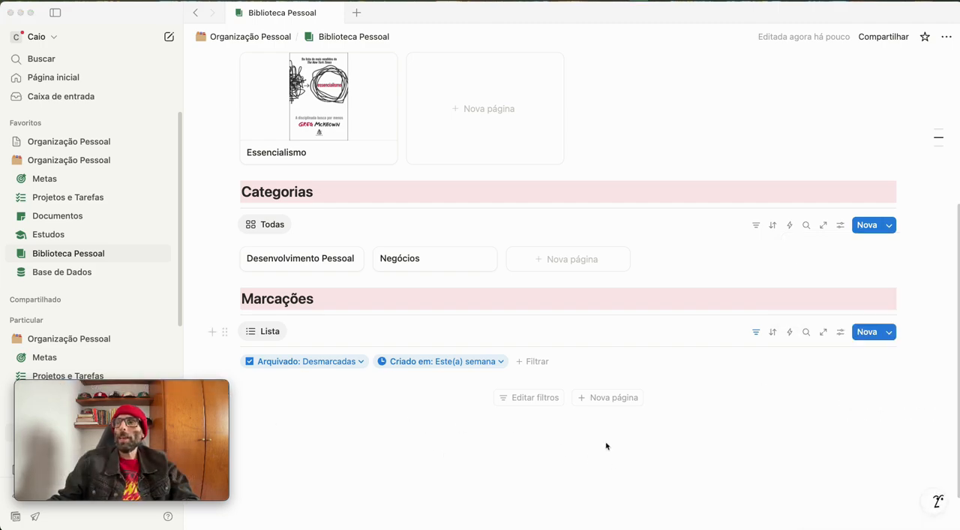
# Sort the Marcações list by Criado em in descending order
pyautogui.click(773, 336)
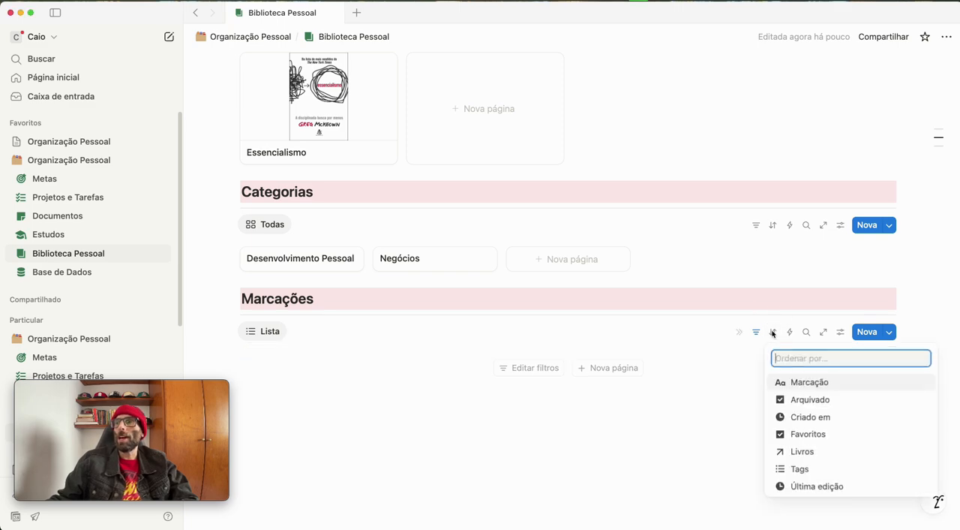
pyautogui.click(808, 417)
pyautogui.click(373, 384)
pyautogui.click(379, 421)
pyautogui.click(455, 484)
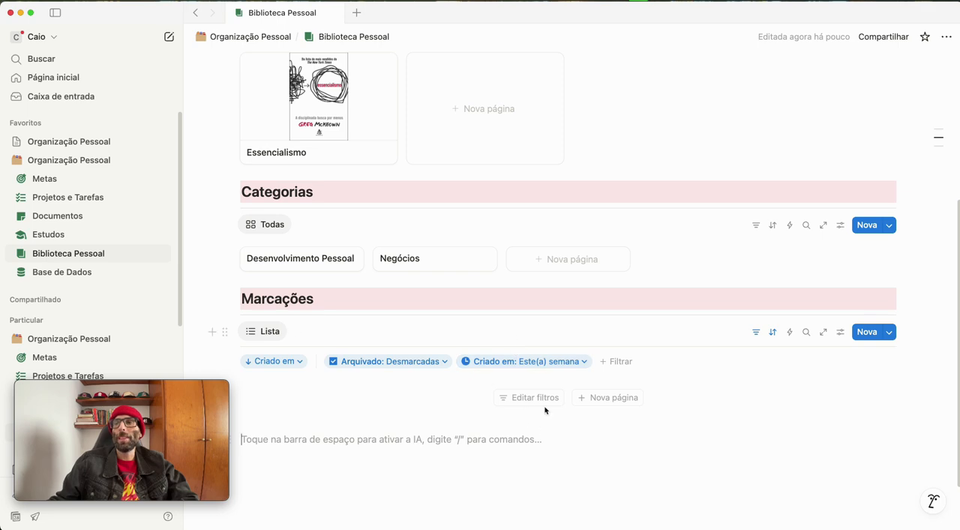
# Add a page named "anotacao 1 - essencialismo" to the Marcações list
pyautogui.click(589, 402)
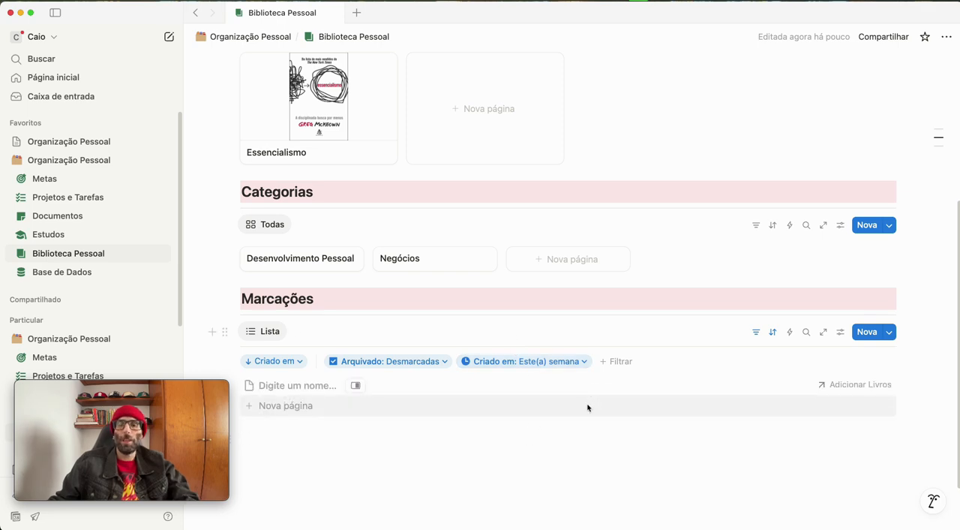
pyautogui.write('tacao 1 - essenciali')
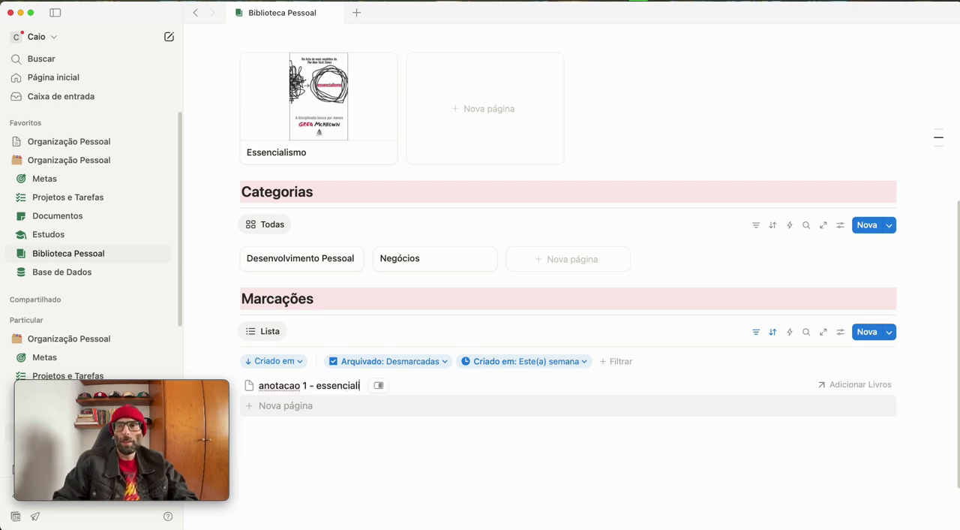
pyautogui.press('Escape')
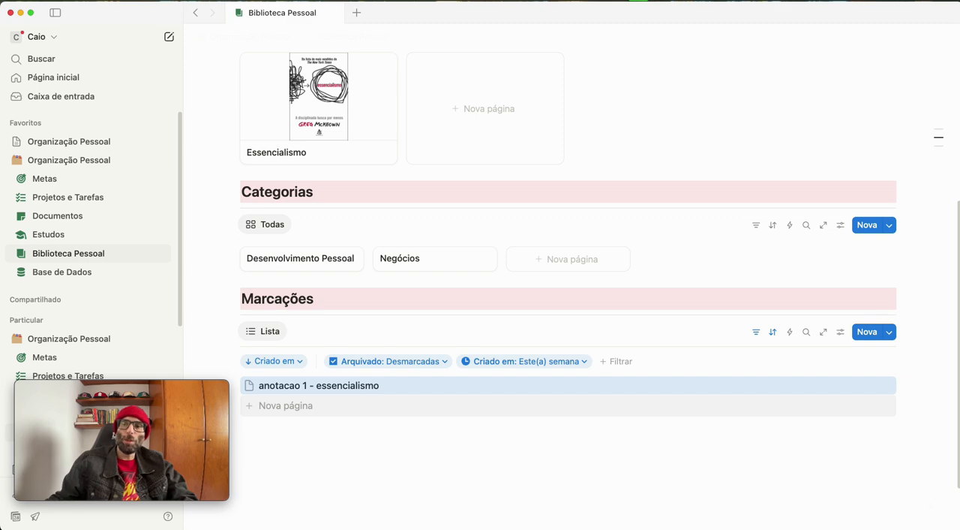
# Add a second page named "anotação 2" to the Marcações list
pyautogui.click(291, 405)
pyautogui.write('an')
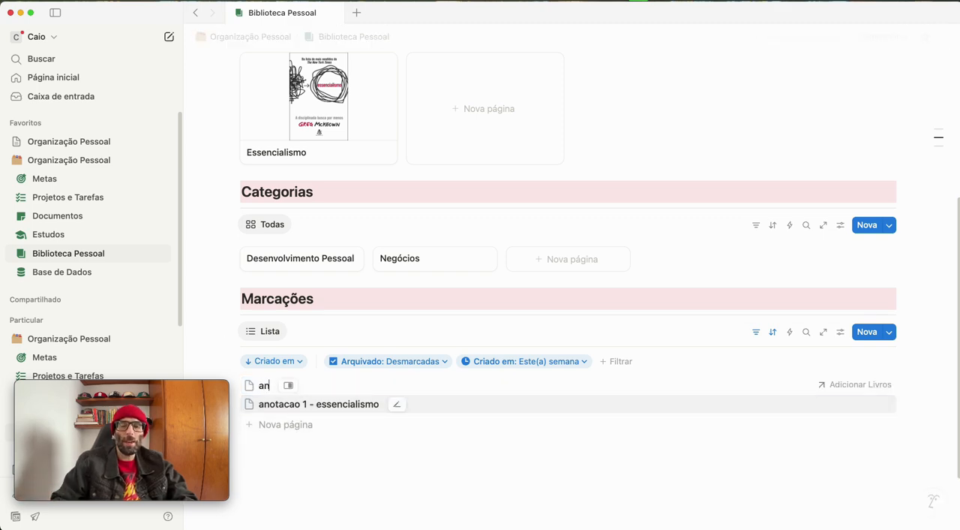
pyautogui.write('otação 2')
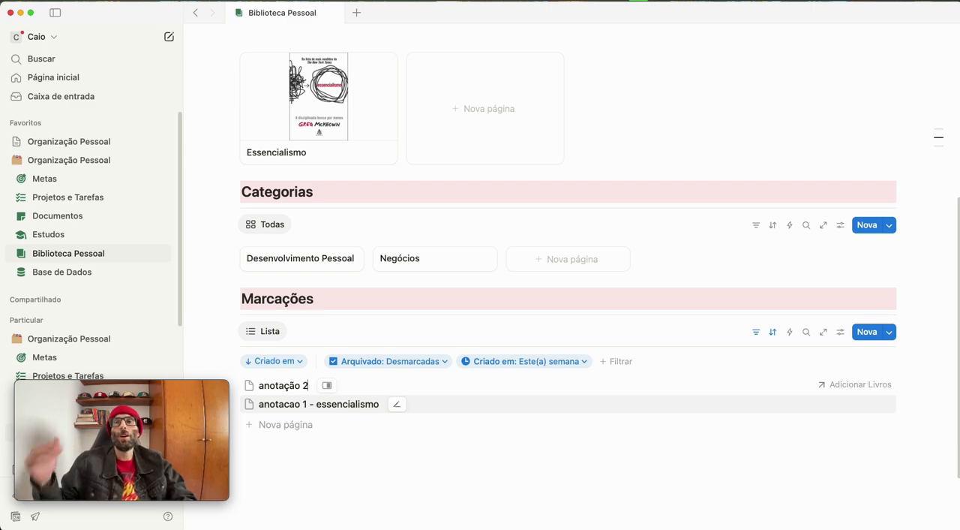
pyautogui.click(406, 439)
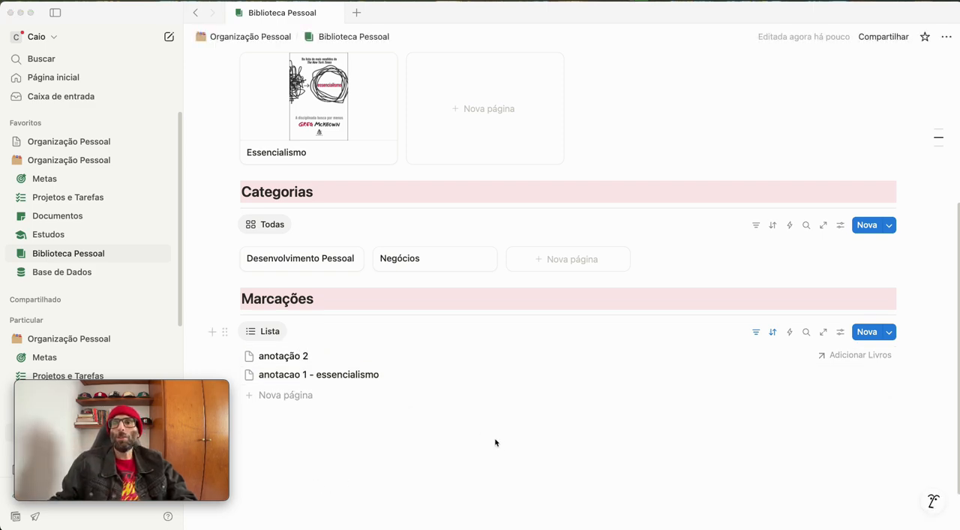
# Rename the list view in the Marcações section to Recentes
pyautogui.click(270, 332)
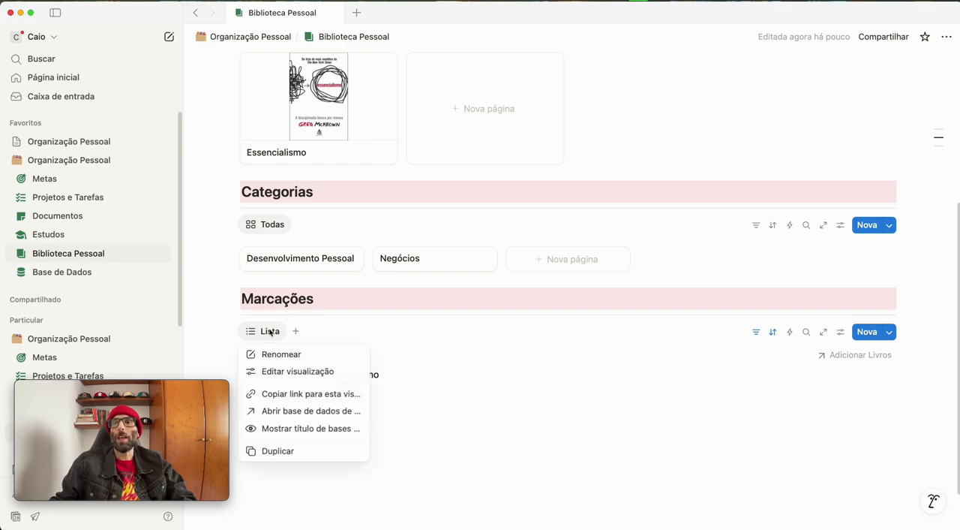
pyautogui.click(282, 354)
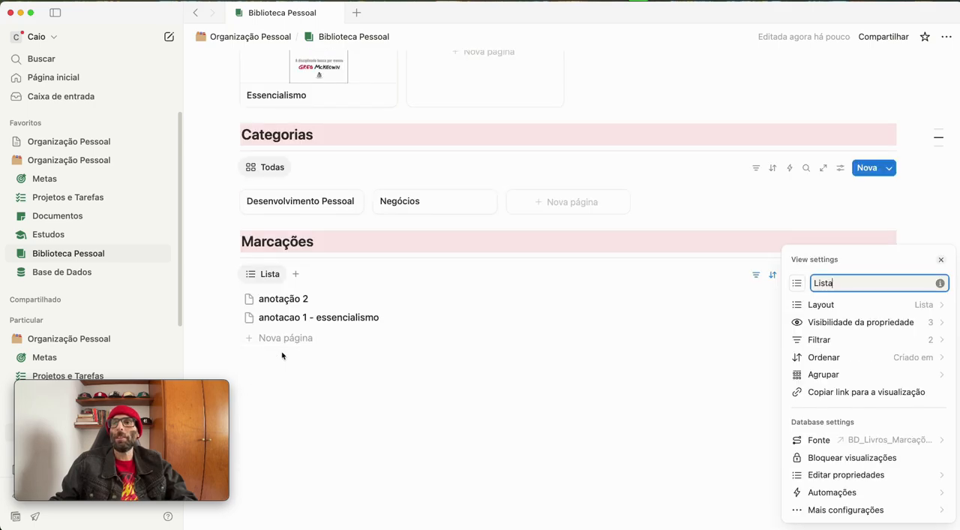
pyautogui.write('Recentes')
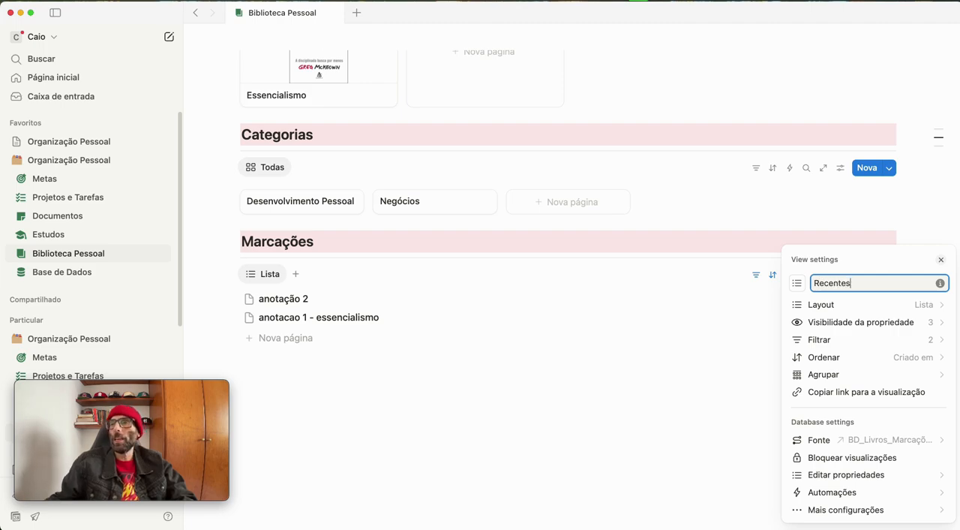
pyautogui.click(519, 442)
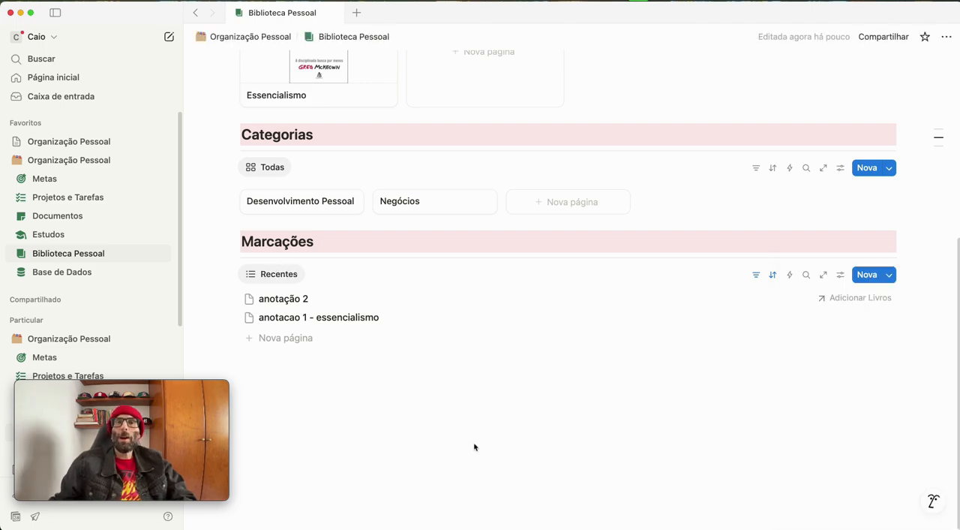
# Duplicate the Recentes view in the Marcações section and name the copy Favoritos
pyautogui.click(278, 276)
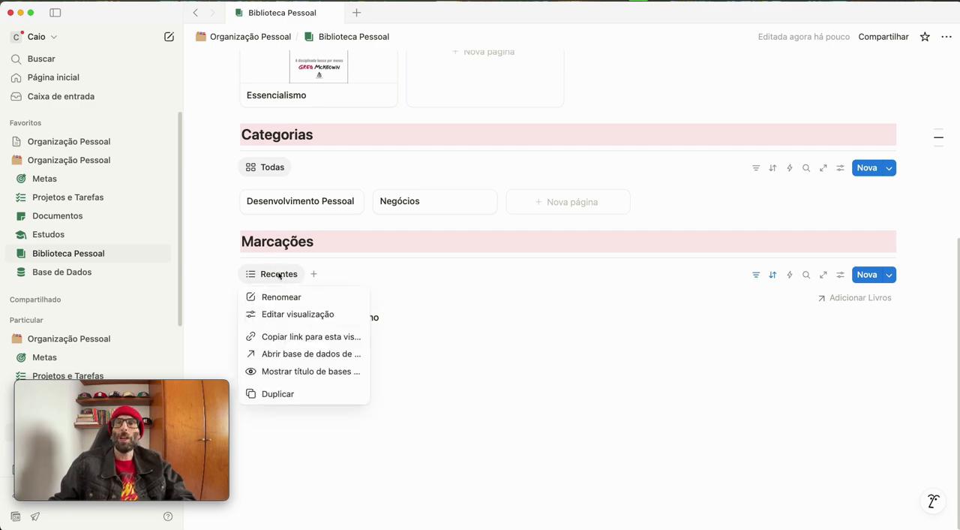
pyautogui.click(279, 392)
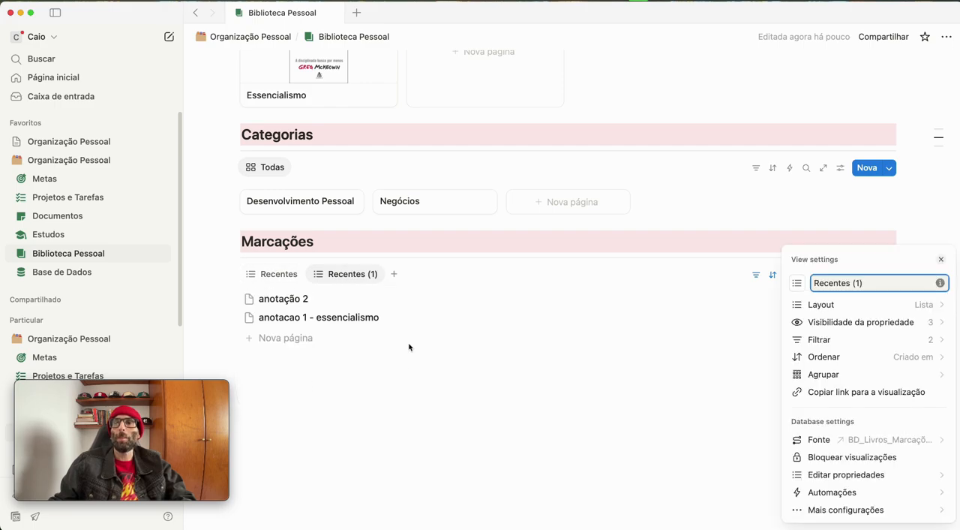
pyautogui.press('super+a')
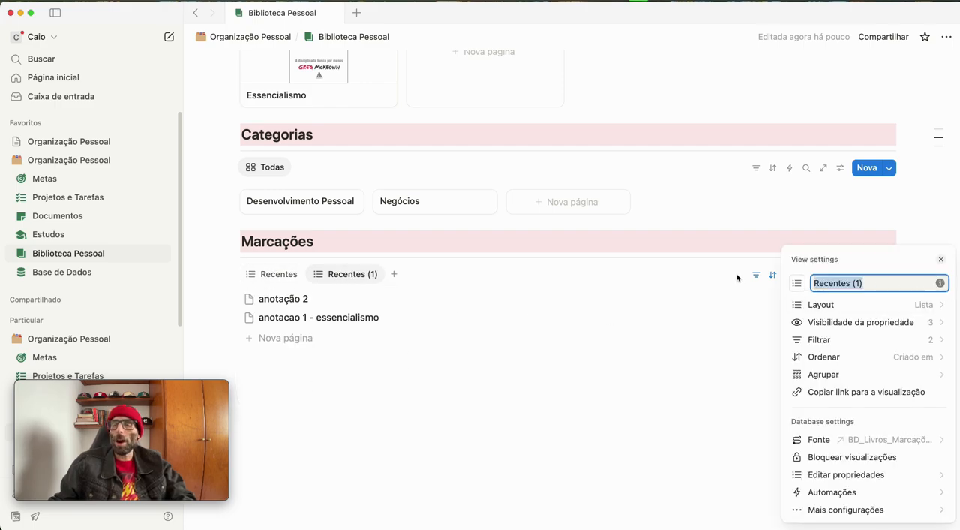
pyautogui.write('Favorit')
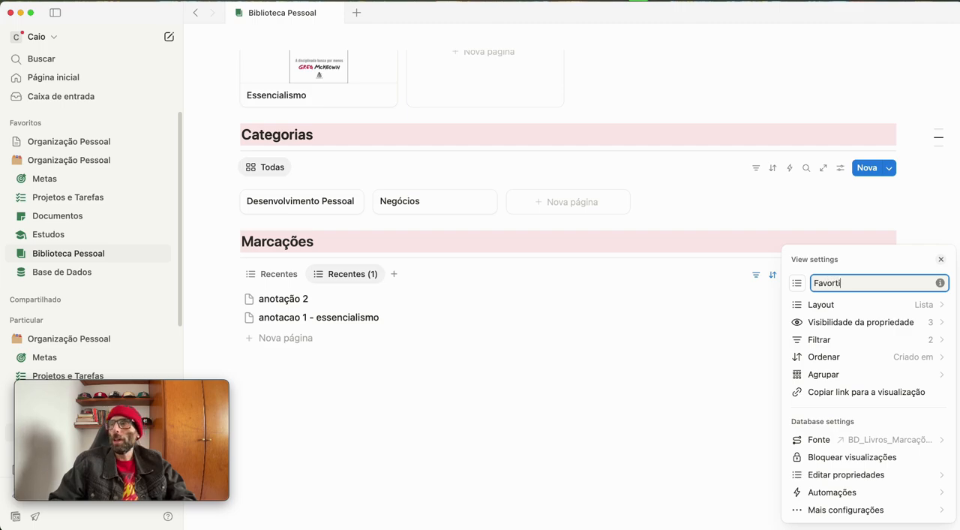
pyautogui.write('os')
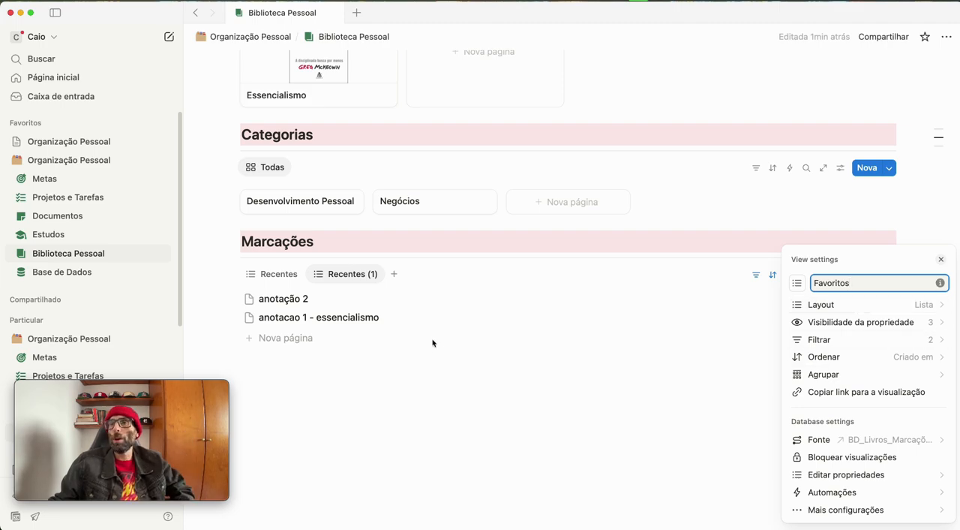
pyautogui.click(464, 371)
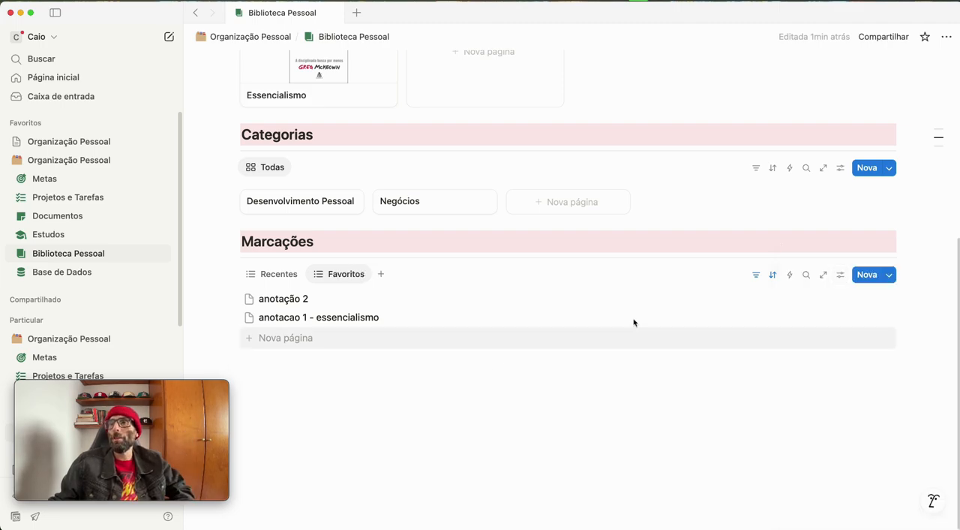
# Delete the Criado em filter from the Favoritos view of Marcações
pyautogui.click(773, 275)
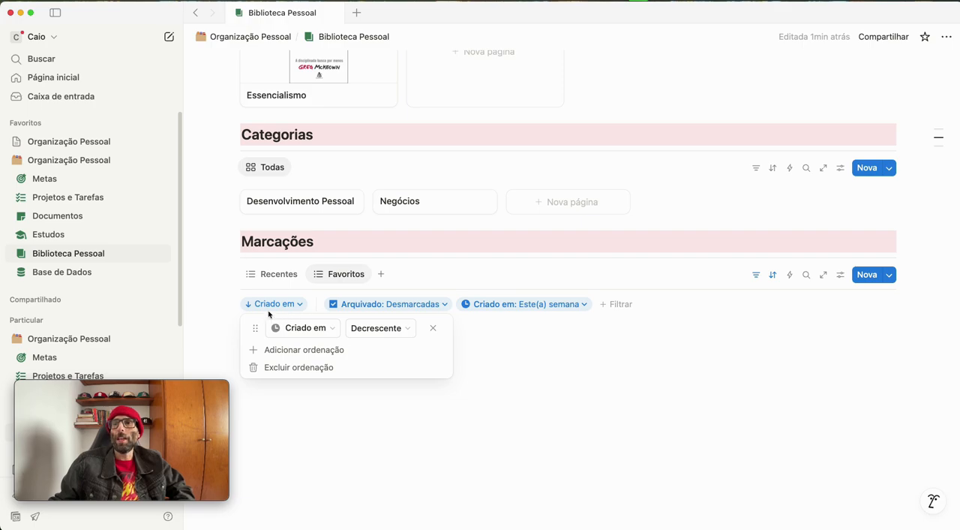
pyautogui.click(547, 305)
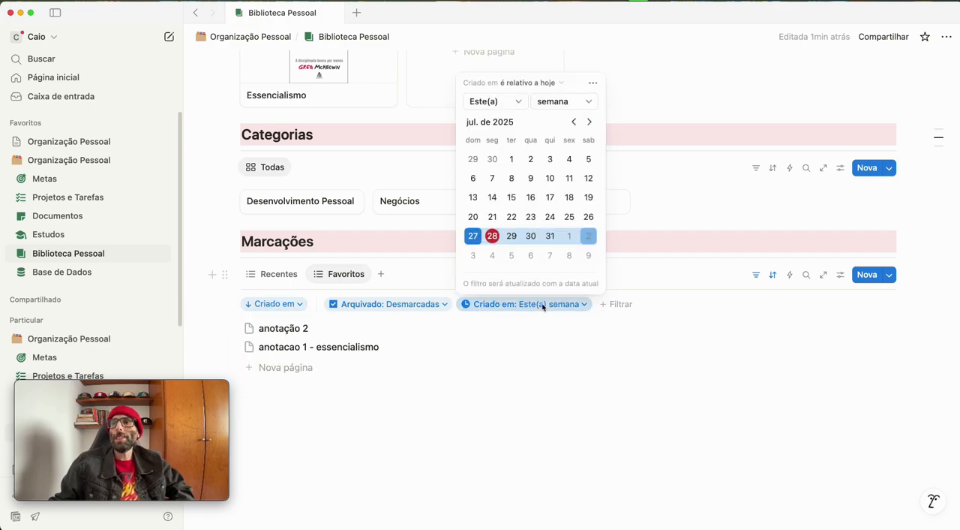
pyautogui.click(593, 83)
pyautogui.click(657, 89)
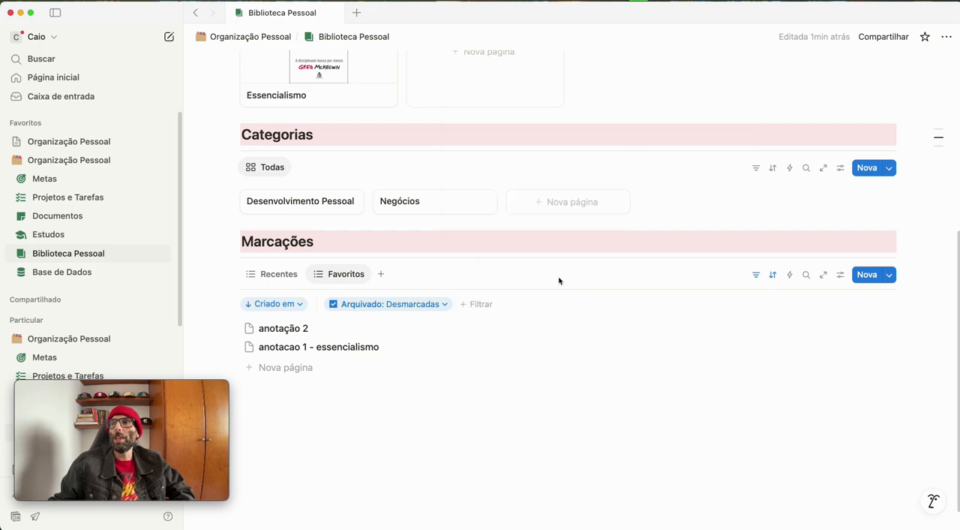
# Add a Favoritos filter set to Marcadas to the Favoritos view of Marcações
pyautogui.click(479, 303)
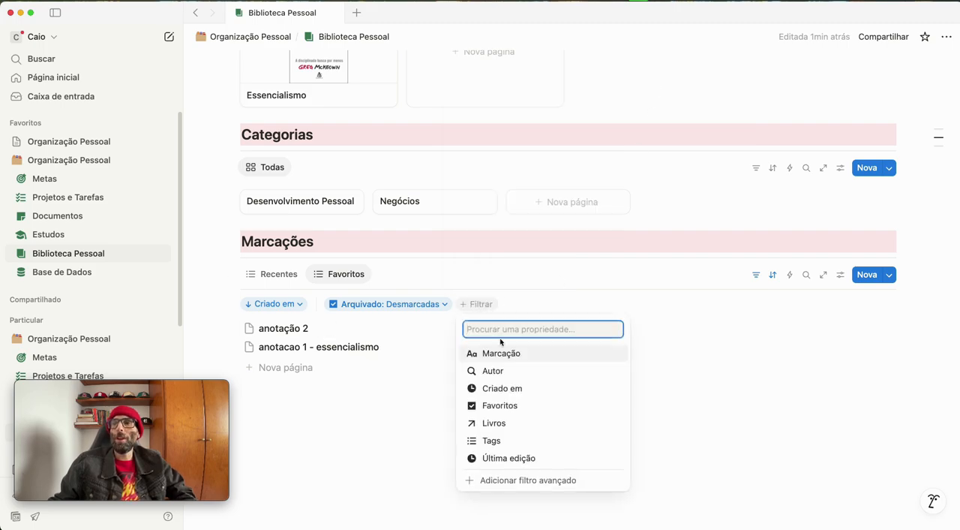
pyautogui.click(497, 405)
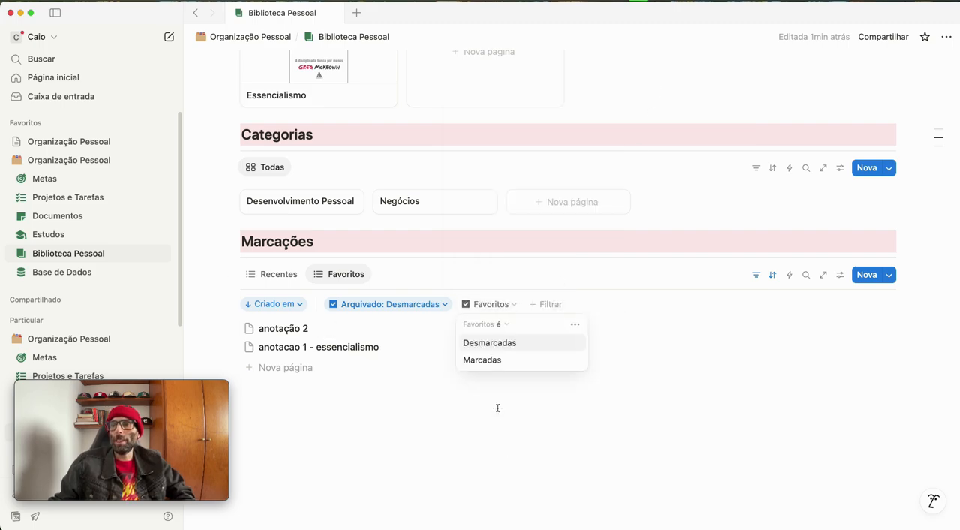
pyautogui.click(491, 361)
pyautogui.click(363, 390)
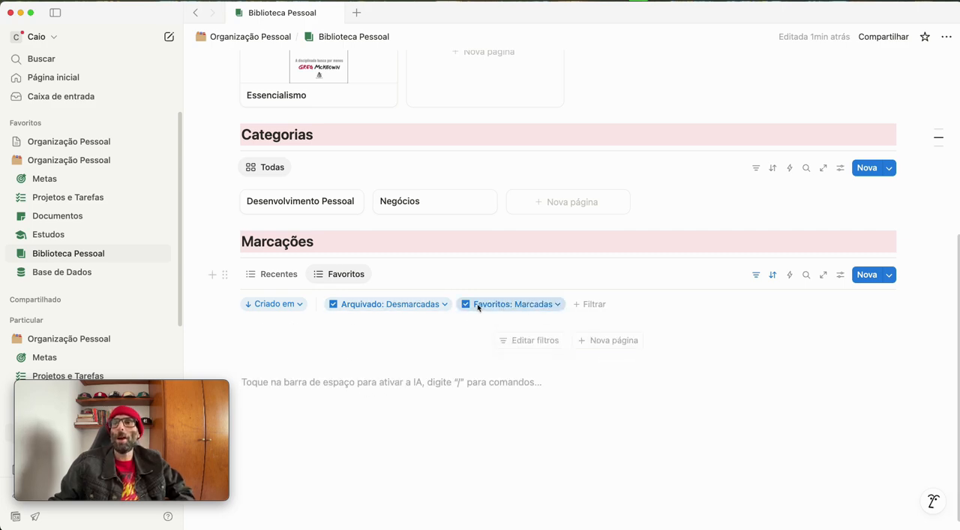
# Mark "anotacao 1 - essencialismo" as a favorite from the Recentes view and return to the Favoritos view
pyautogui.scroll(1, 370, 236)
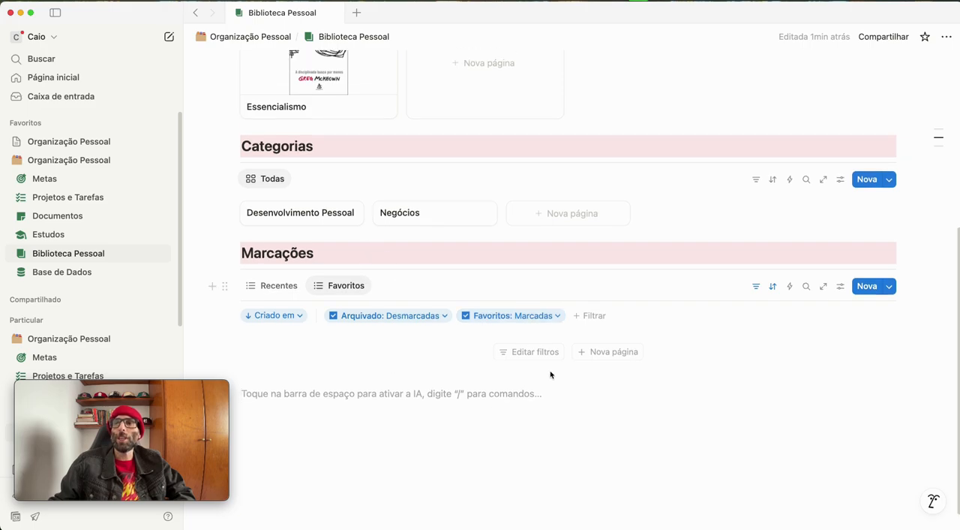
pyautogui.click(279, 286)
pyautogui.click(303, 333)
pyautogui.click(774, 179)
pyautogui.click(429, 457)
pyautogui.click(341, 291)
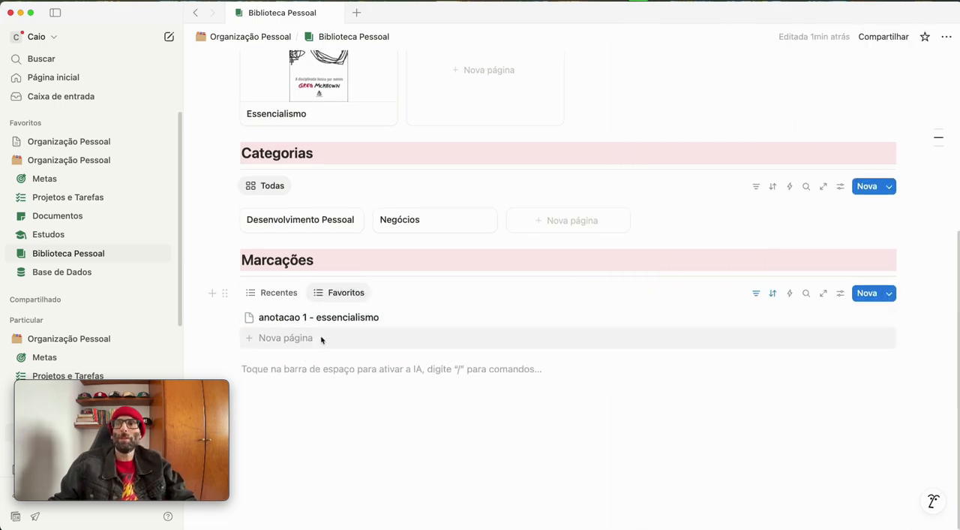
# Duplicate the Favoritos view in the Marcações section and name the copy Livros
pyautogui.click(327, 293)
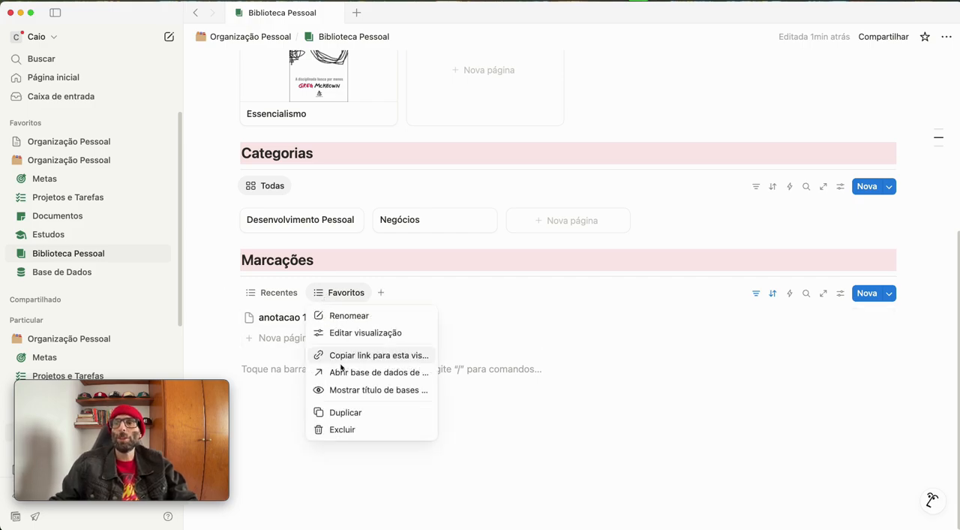
pyautogui.click(345, 411)
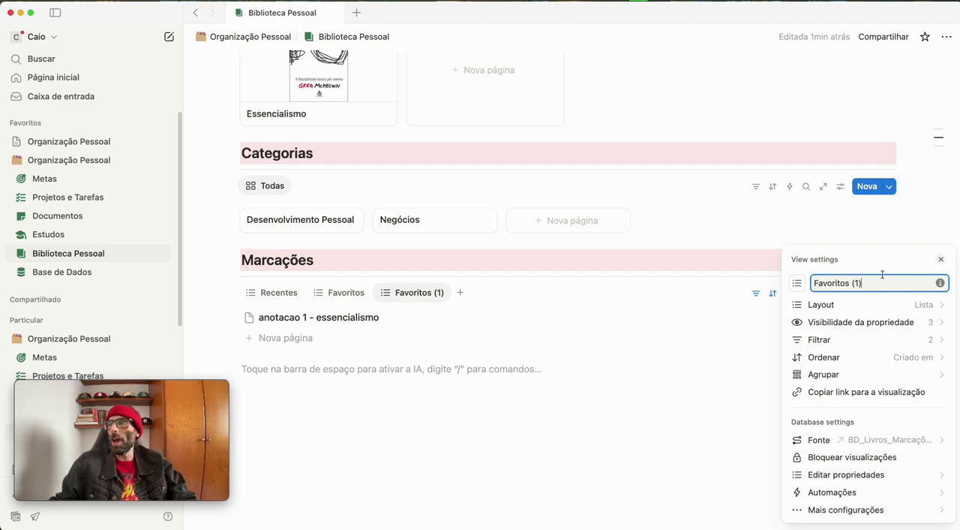
pyautogui.press('super+a')
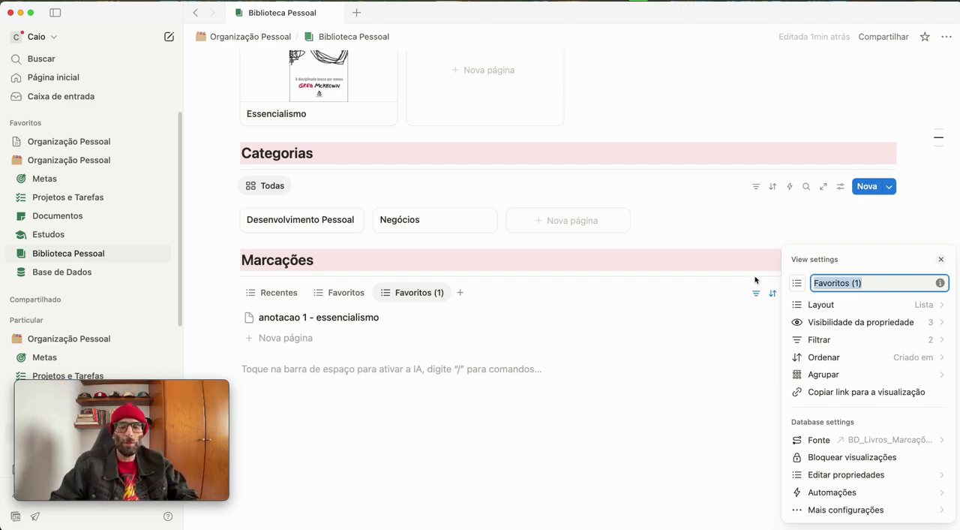
pyautogui.write('Livros')
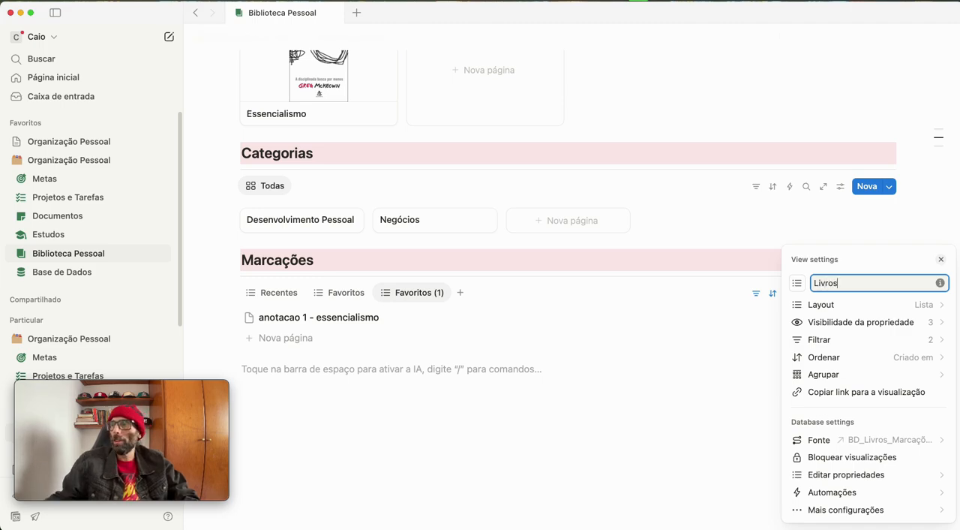
# Delete the Favoritos filter from the Livros view of Marcações
pyautogui.click(892, 340)
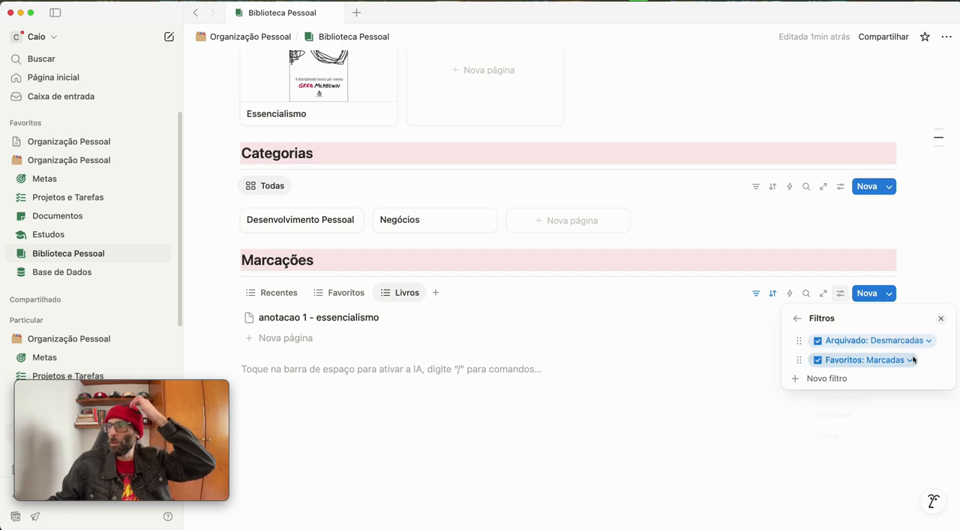
pyautogui.click(912, 360)
pyautogui.click(928, 383)
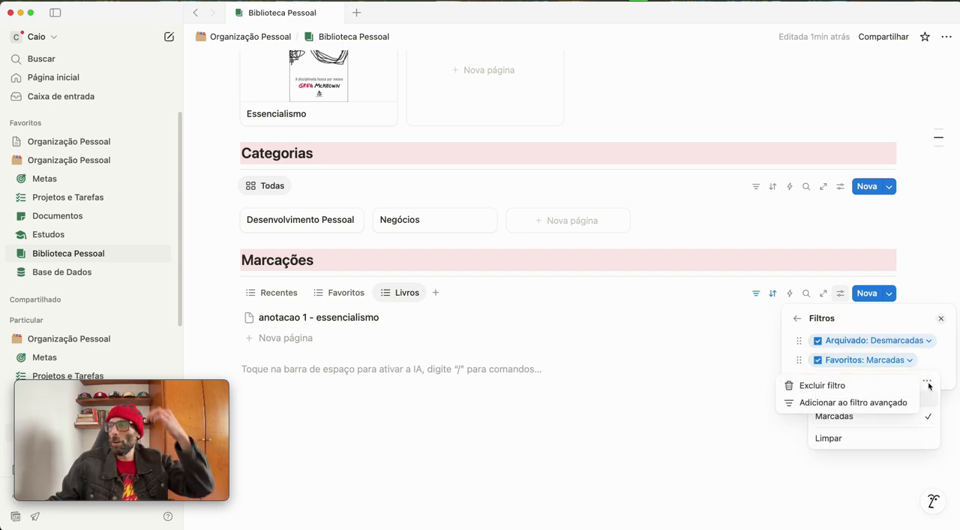
pyautogui.click(818, 385)
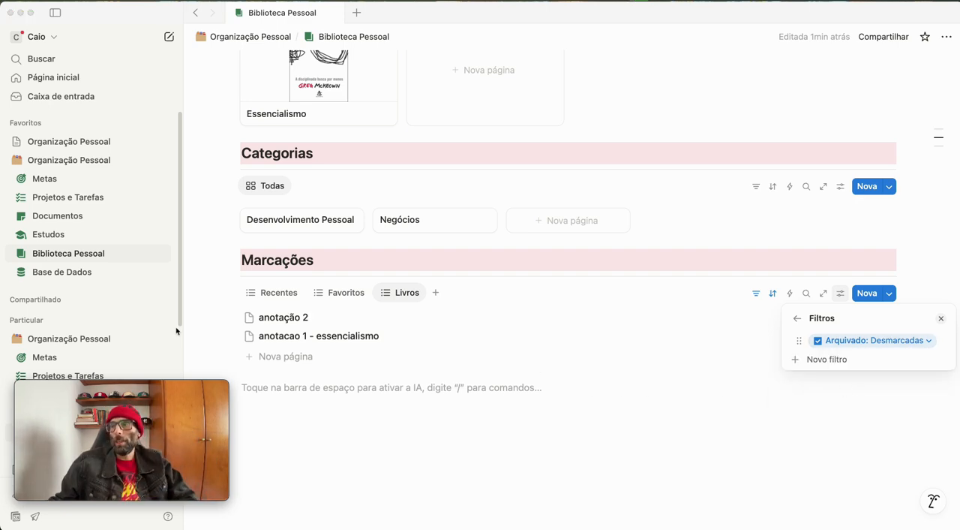
pyautogui.click(676, 401)
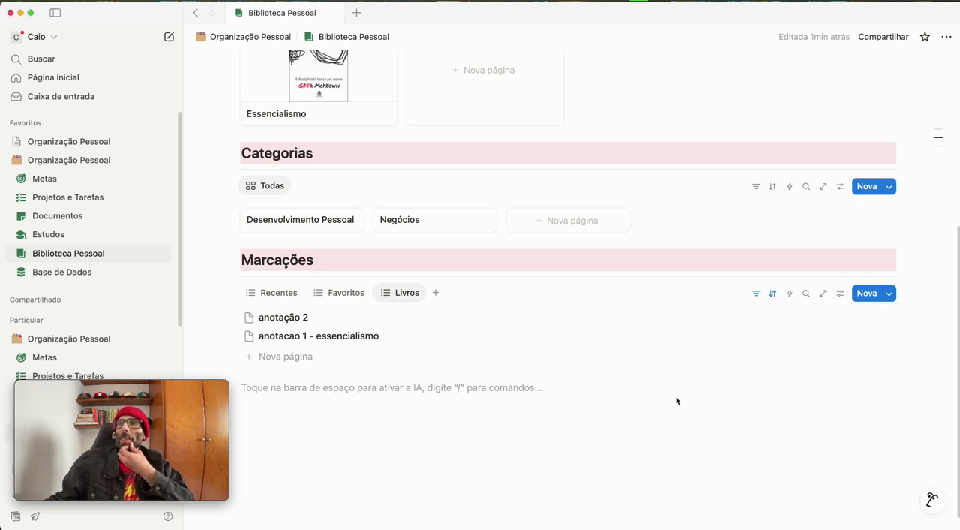
# Group the Livros view of Marcações by the Livros property
pyautogui.click(756, 293)
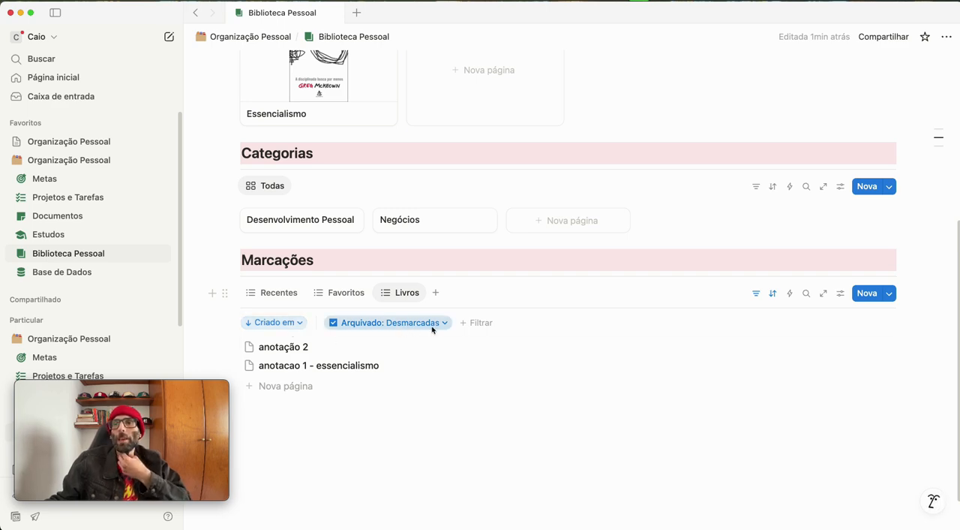
pyautogui.click(840, 293)
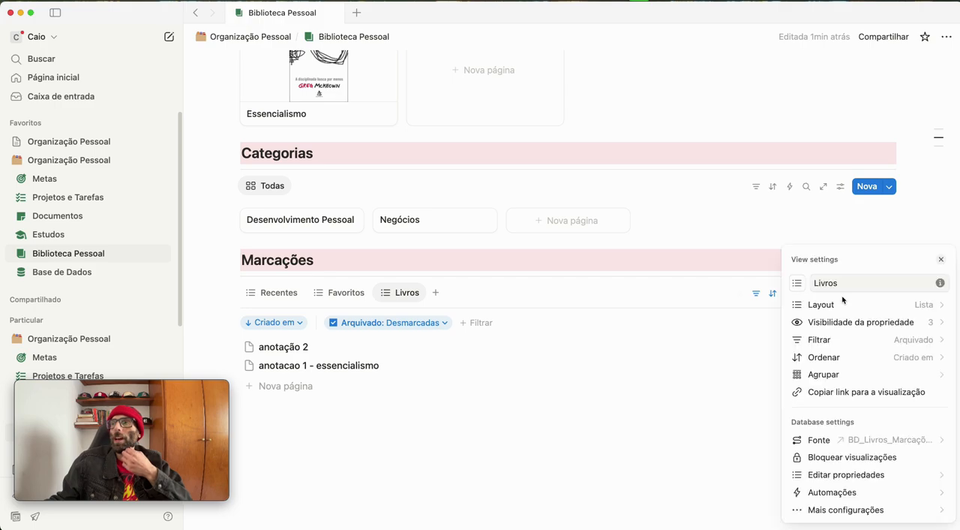
pyautogui.click(840, 374)
pyautogui.click(818, 454)
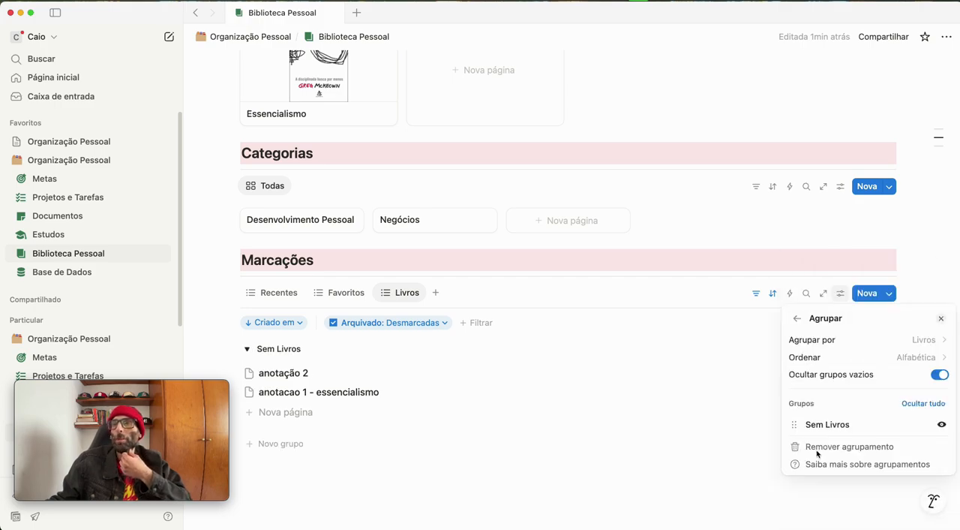
pyautogui.click(444, 456)
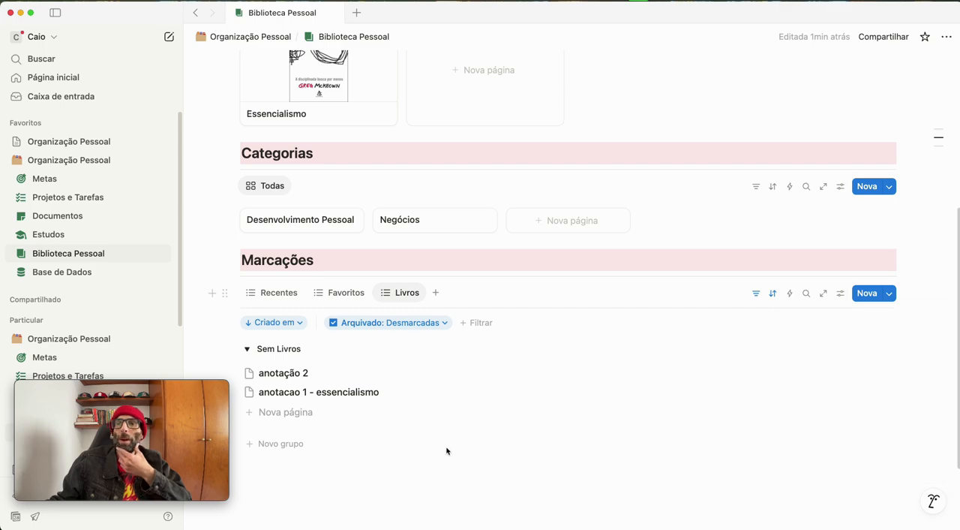
# Link "anotacao 1 - essencialismo" to the book Essencialismo through its Livros property
pyautogui.click(271, 392)
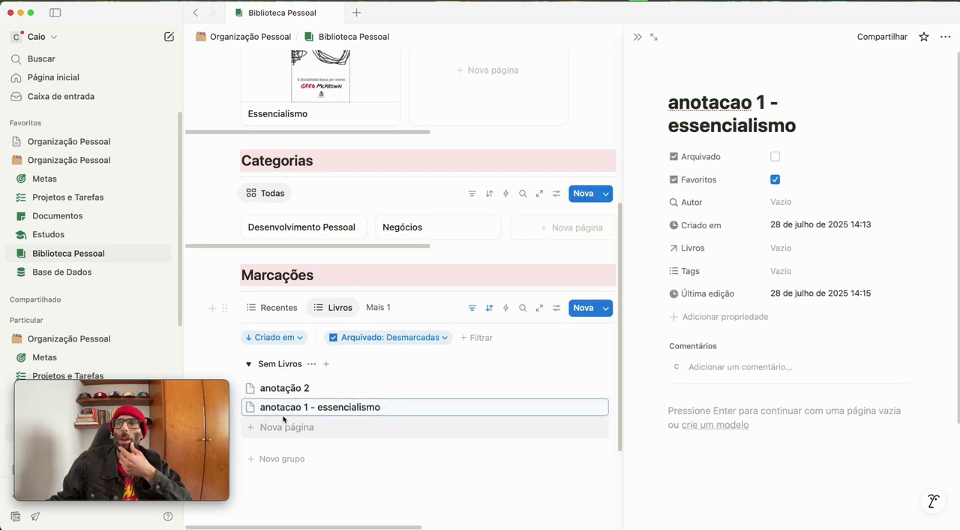
pyautogui.click(789, 252)
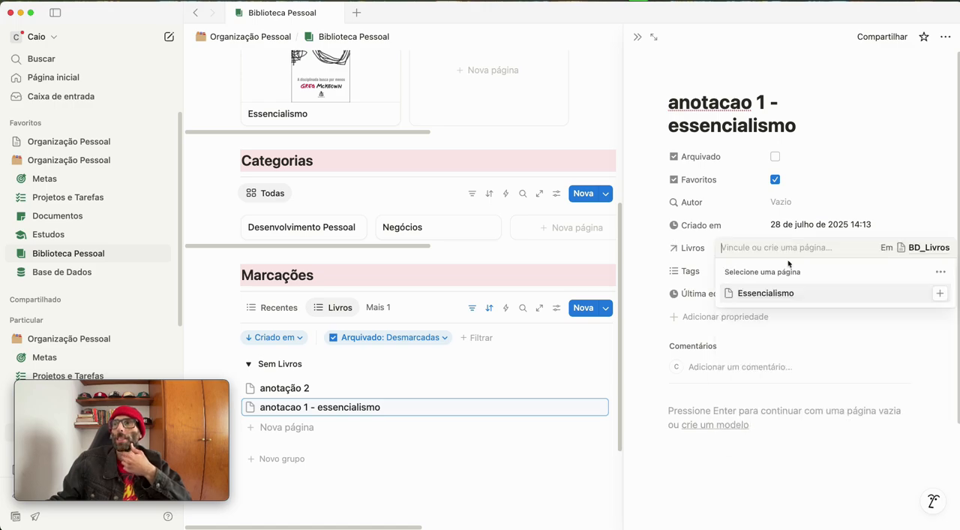
pyautogui.click(772, 298)
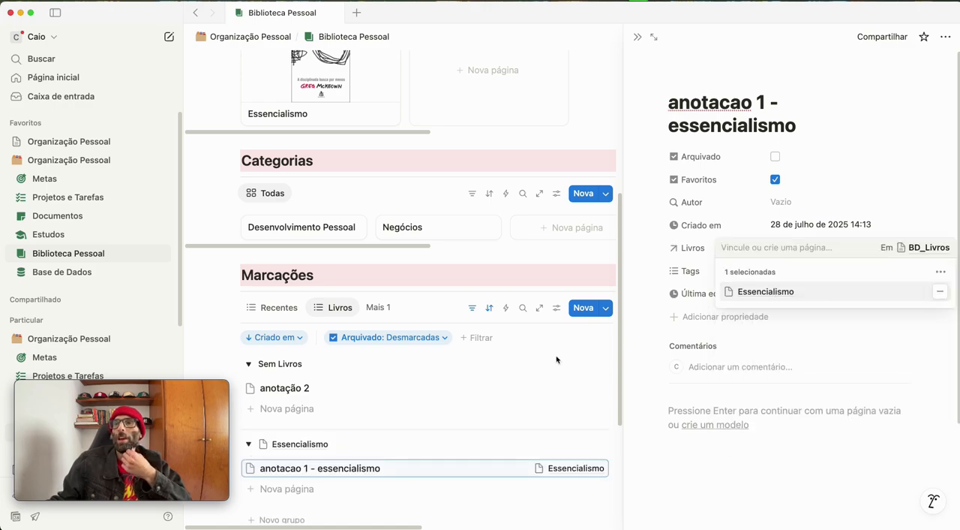
pyautogui.click(421, 447)
# Add a new book page named "A Unica Coisa" to the Livros gallery
pyautogui.scroll(-2, 339, 432)
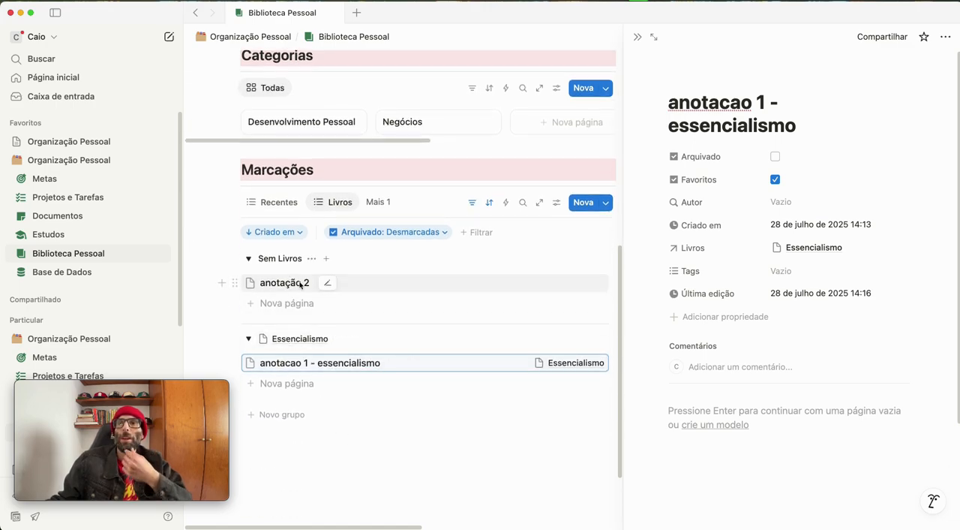
pyautogui.scroll(6, 325, 257)
pyautogui.click(454, 367)
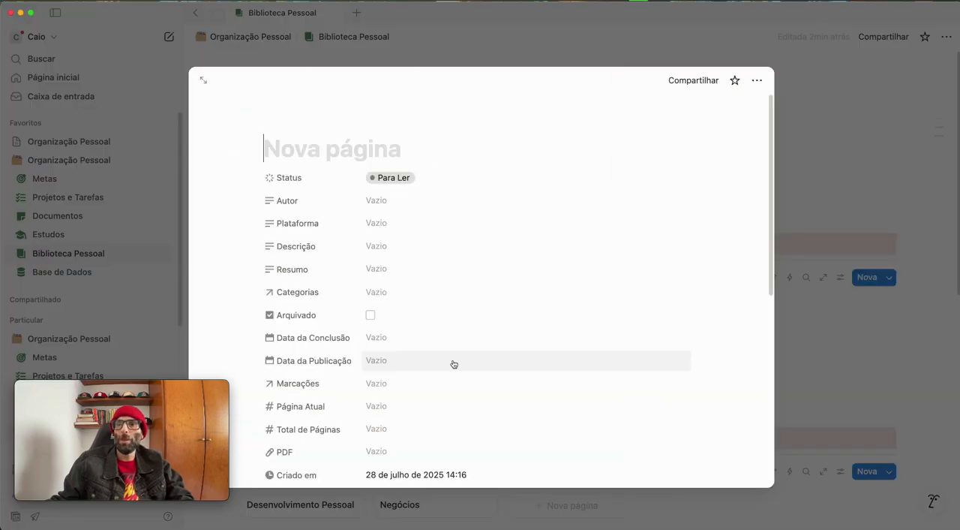
pyautogui.write('A U')
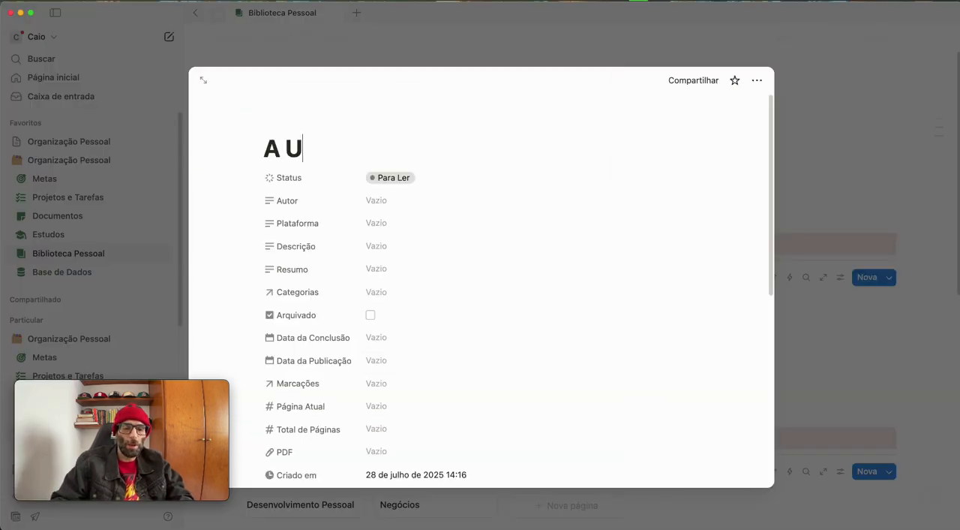
pyautogui.write('nica Coisa')
pyautogui.click(780, 182)
# Link "anotação 2" to the book A Unica Coisa through its Livros property and close the note
pyautogui.scroll(-5, 568, 249)
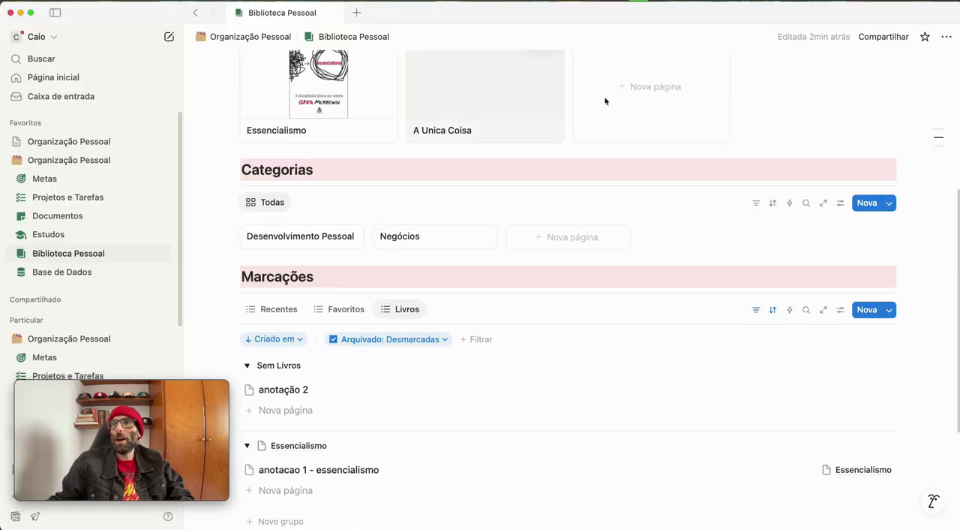
pyautogui.scroll(-5, 461, 413)
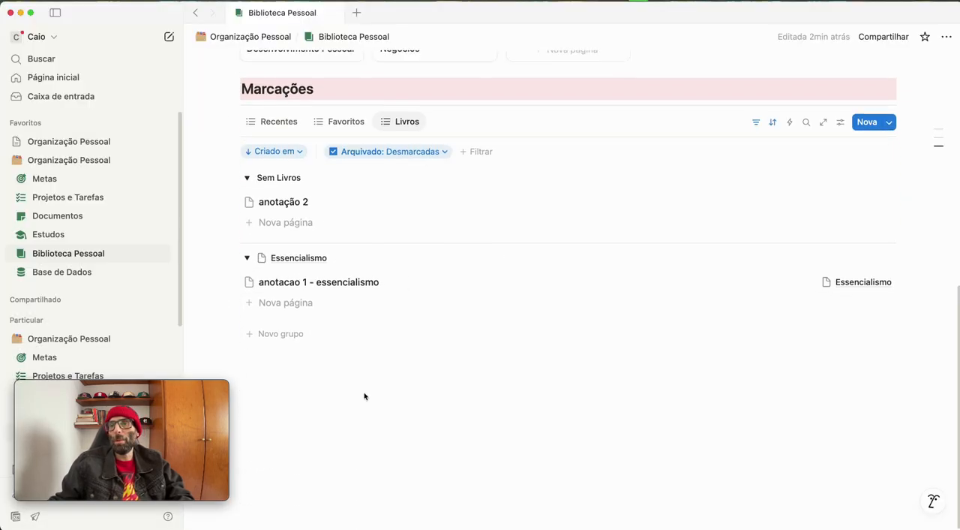
pyautogui.click(296, 199)
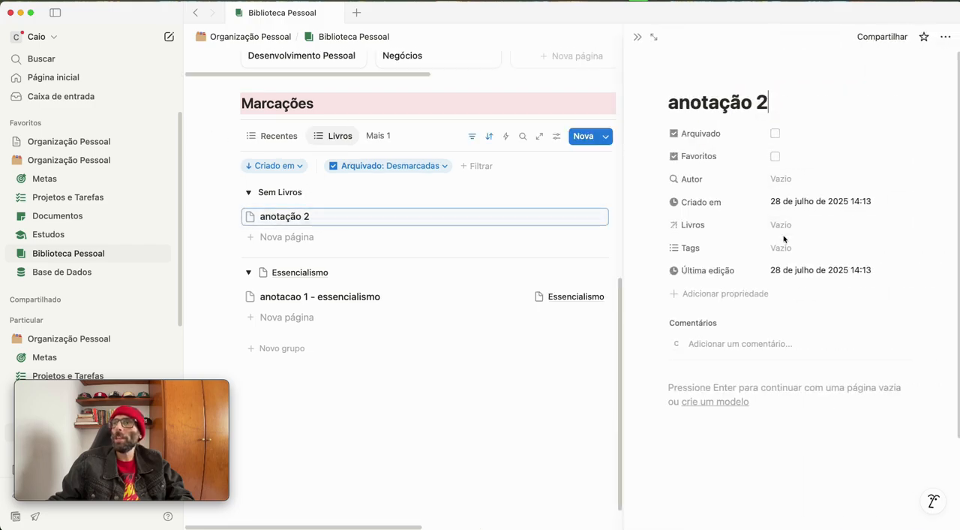
pyautogui.click(780, 225)
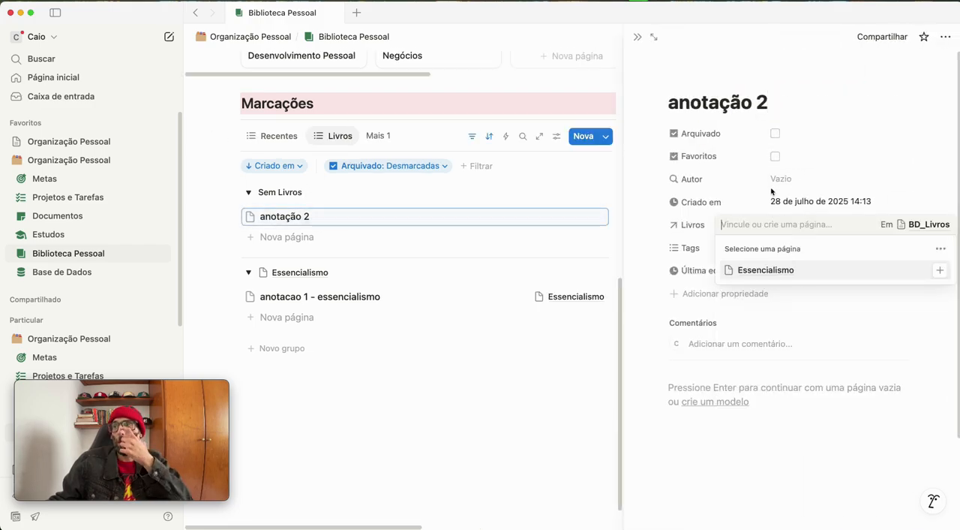
pyautogui.click(882, 107)
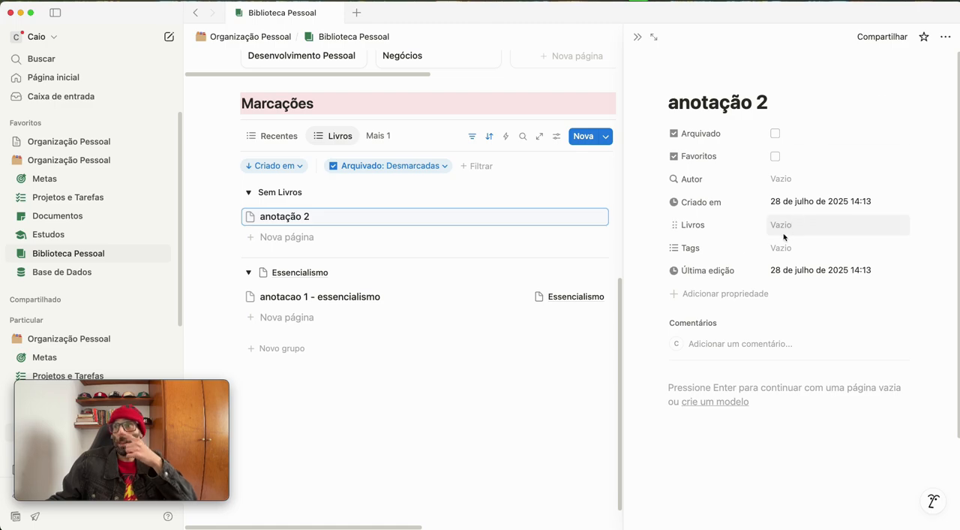
pyautogui.scroll(1, 318, 310)
pyautogui.click(818, 224)
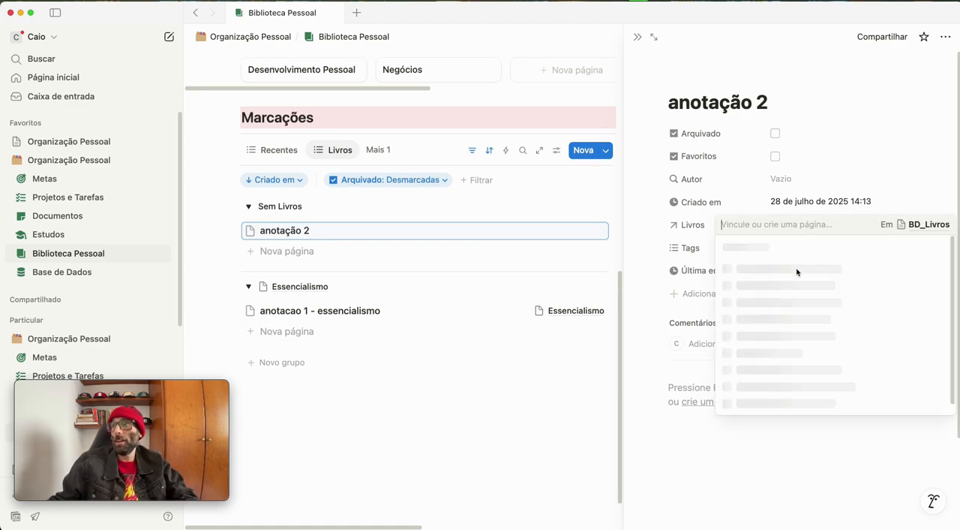
pyautogui.click(794, 293)
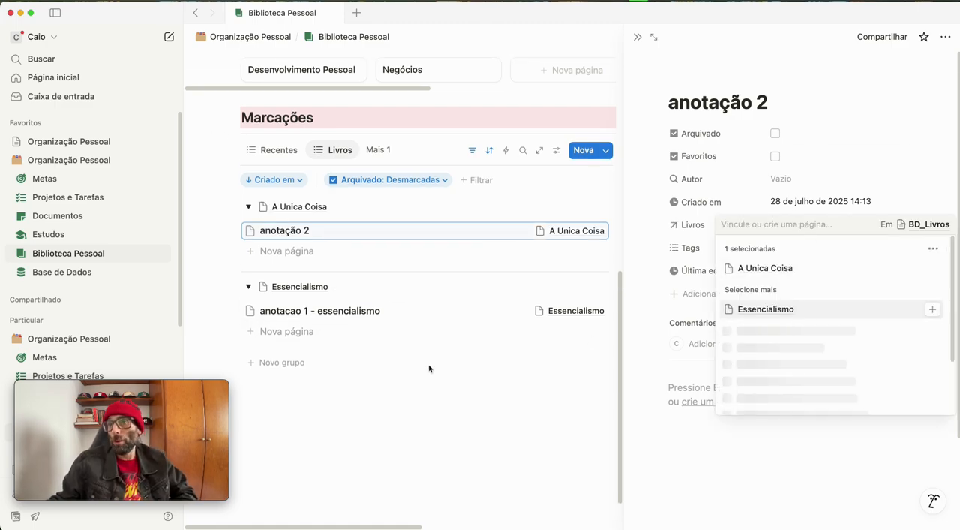
pyautogui.click(402, 416)
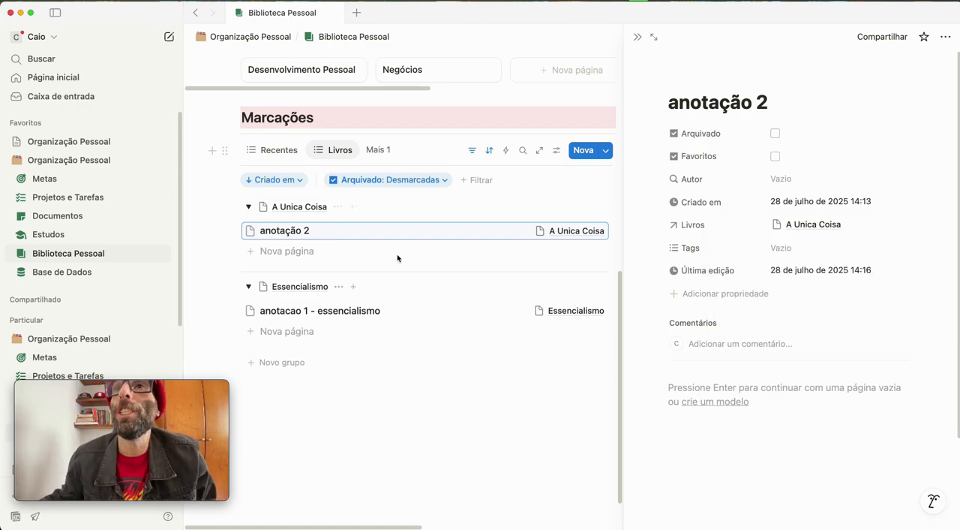
pyautogui.click(639, 37)
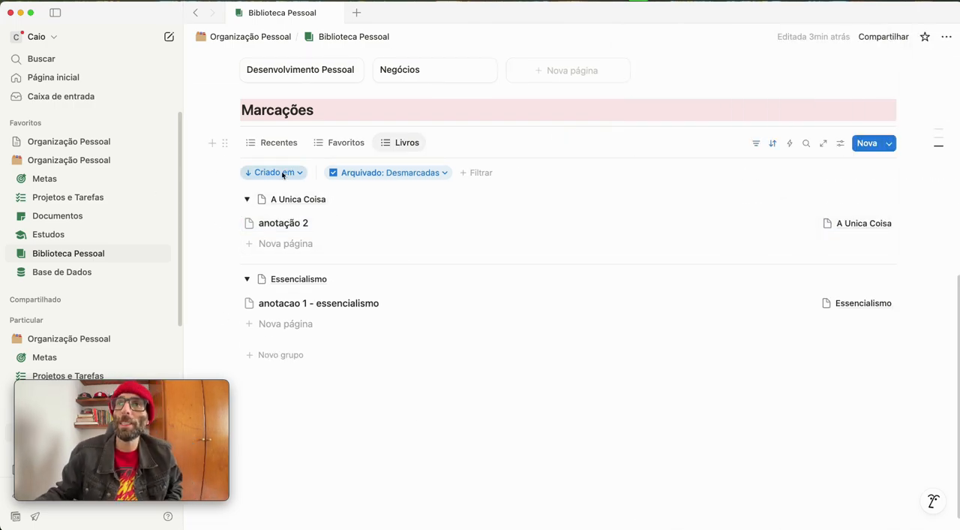
# Hide the filter bar in the Livros view of Marcações and collapse the A Unica Coisa and Essencialismo groups
pyautogui.click(757, 144)
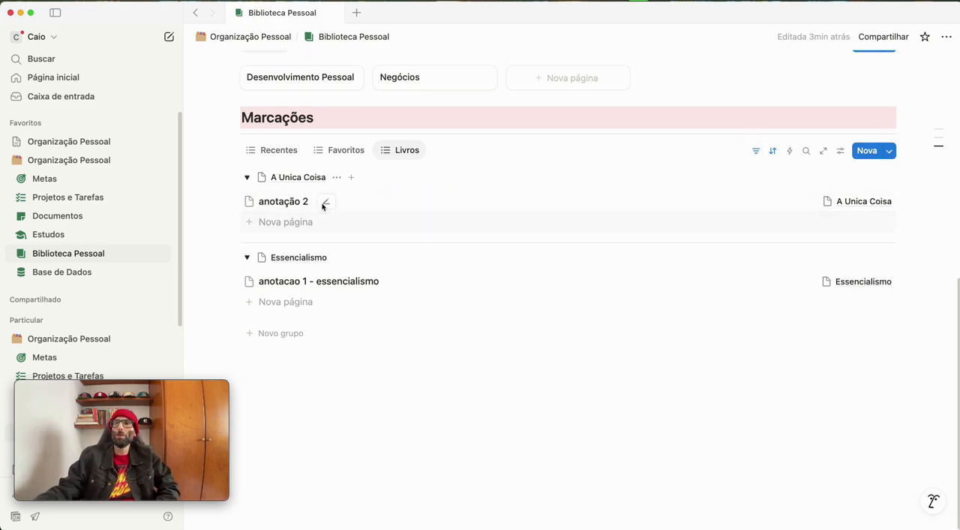
pyautogui.click(247, 177)
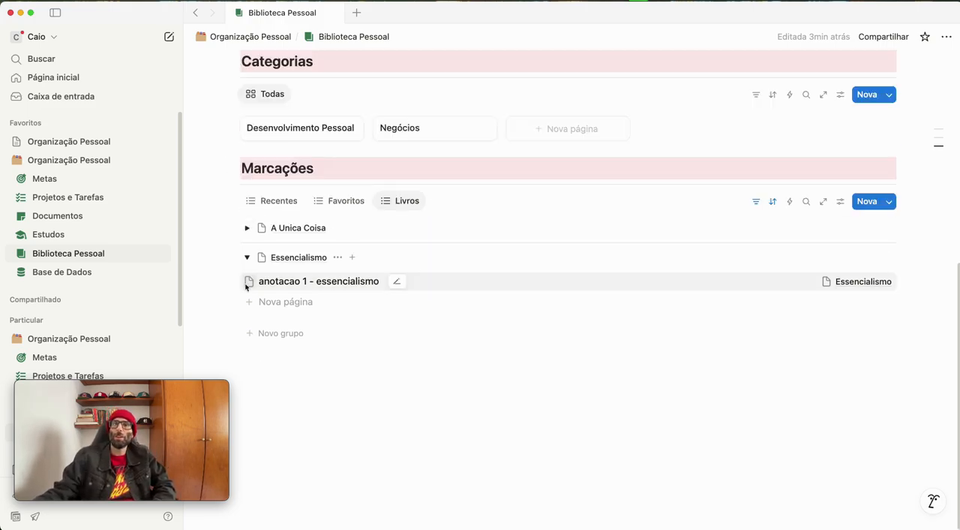
pyautogui.click(247, 255)
pyautogui.moveTo(508, 497)
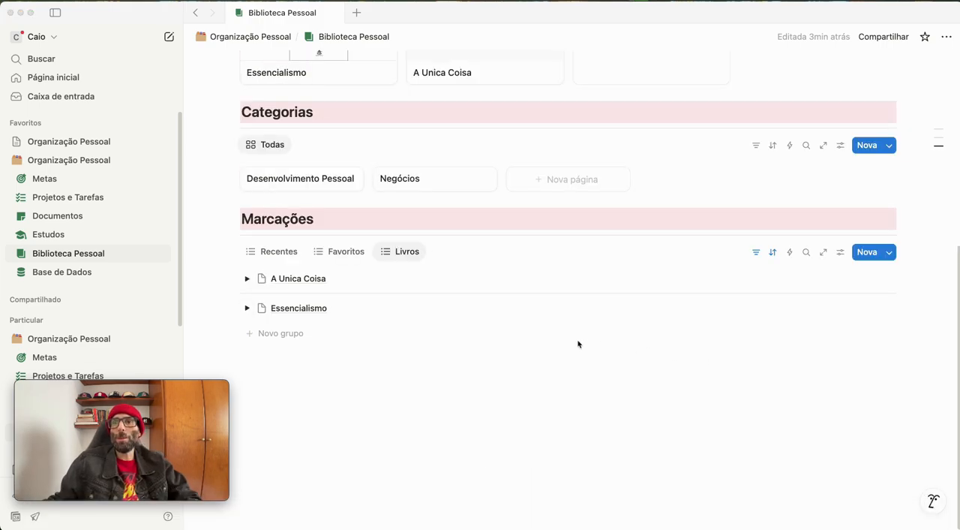
# Duplicate the Recentes view in the Marcações section and name the copy Todas Marcações
pyautogui.rightClick(283, 251)
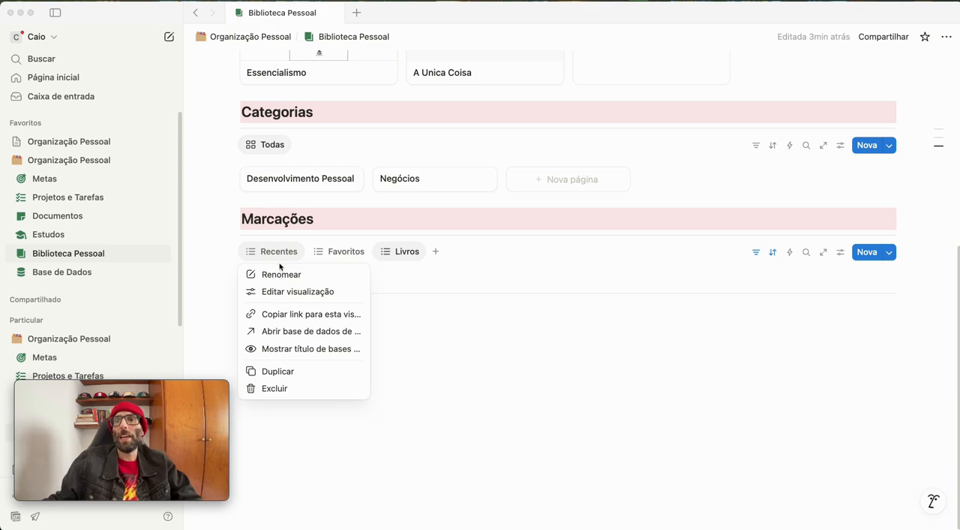
pyautogui.click(296, 375)
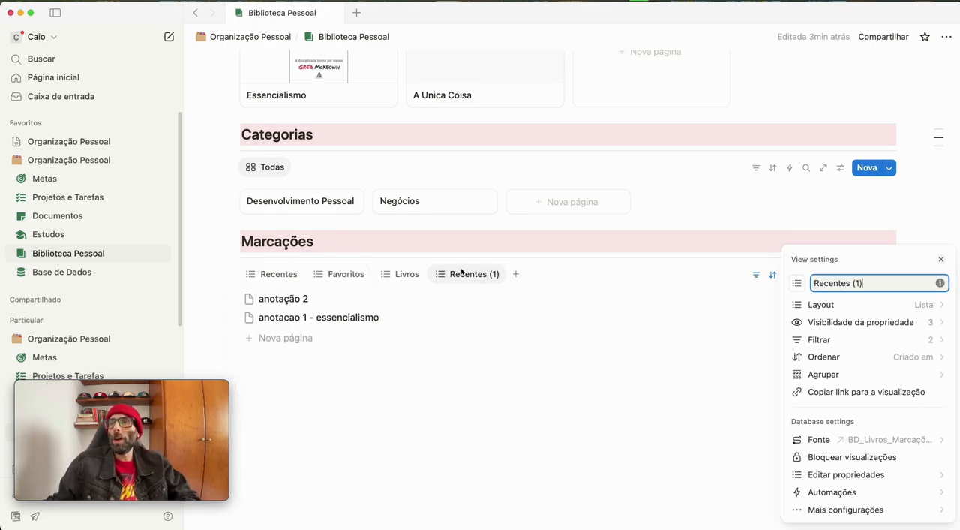
pyautogui.press('super+a')
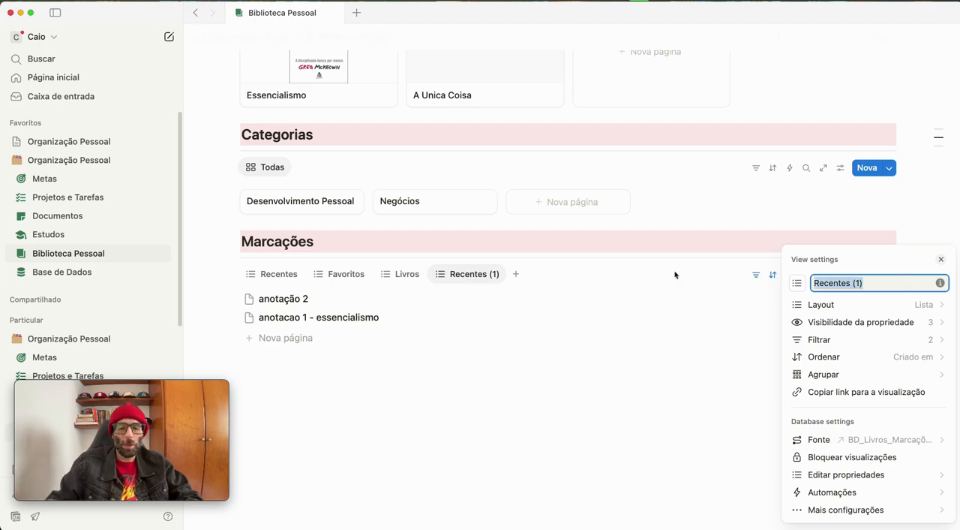
pyautogui.write('Todas Marcações')
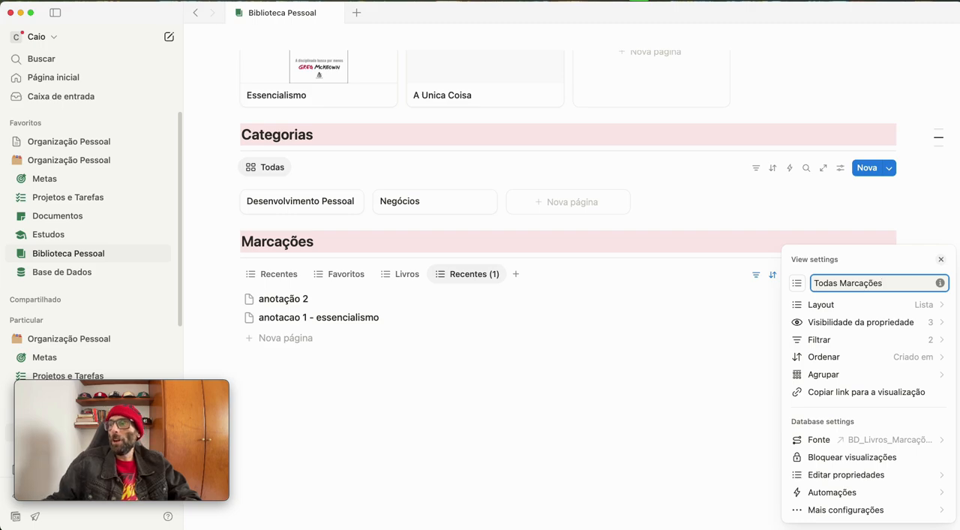
# Delete the Criado em filter from the Todas Marcações view
pyautogui.click(816, 340)
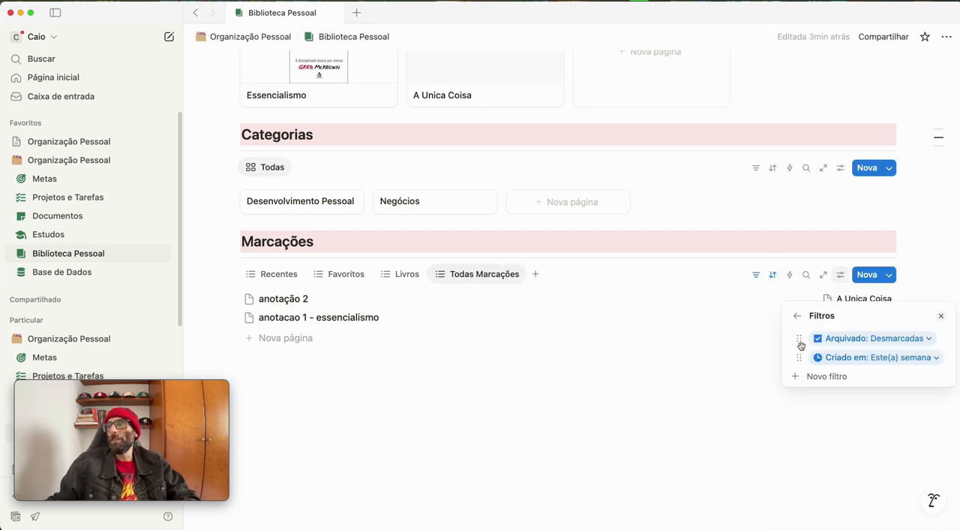
pyautogui.click(871, 360)
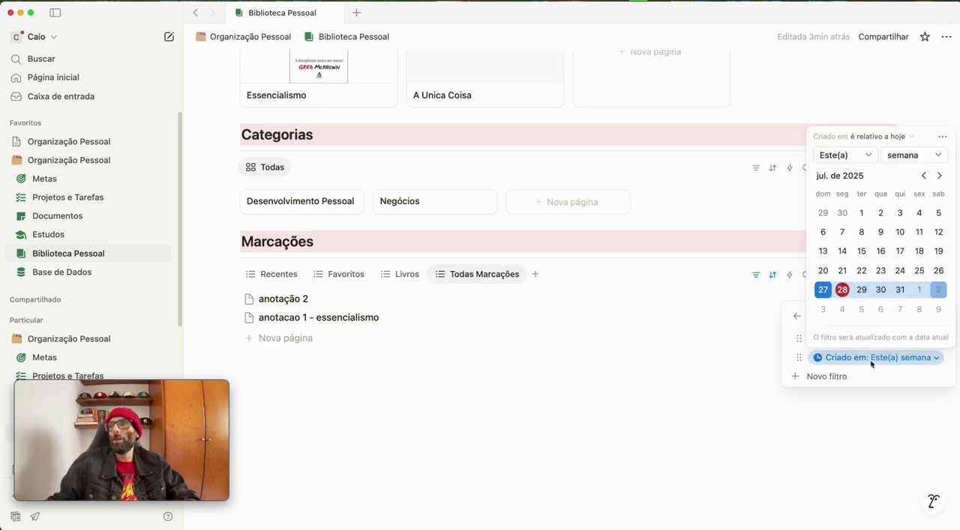
pyautogui.click(942, 137)
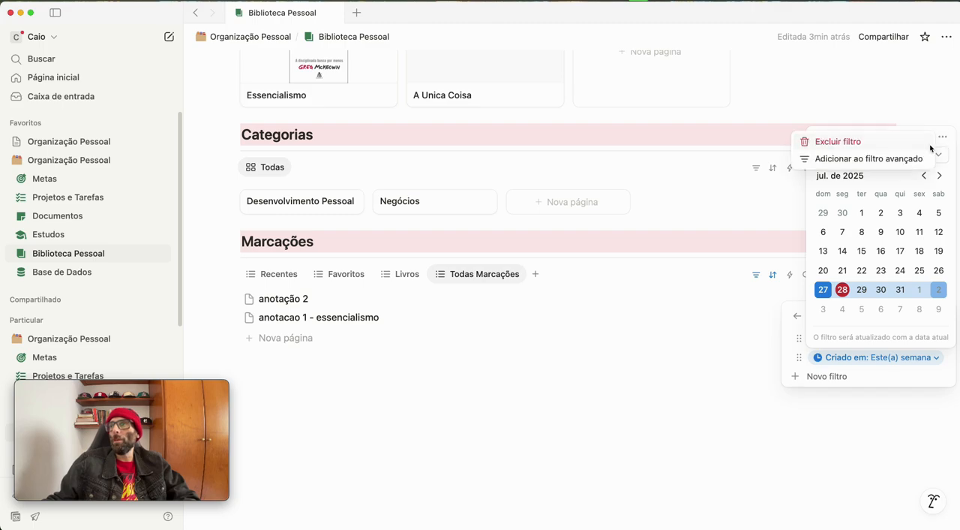
pyautogui.click(819, 141)
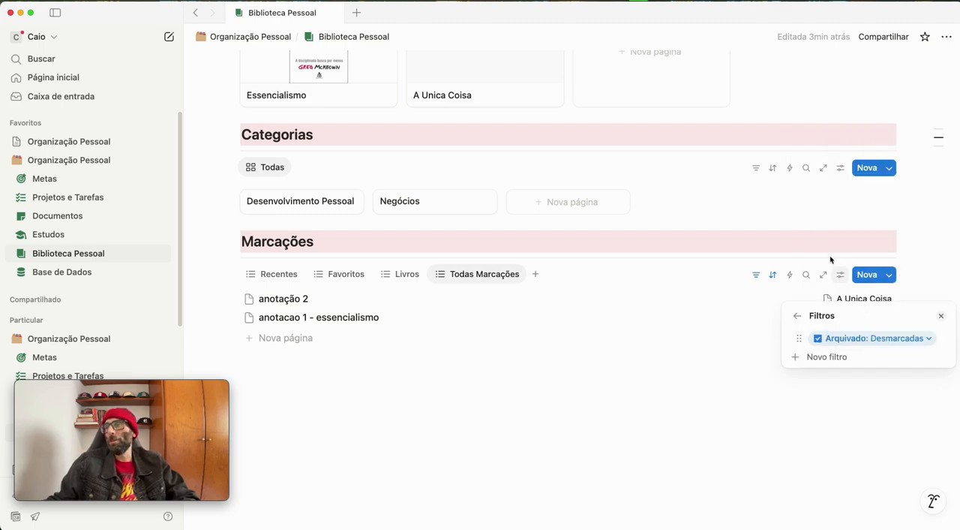
# Remove the Criado em sort from the Todas Marcações view
pyautogui.click(797, 315)
pyautogui.click(821, 355)
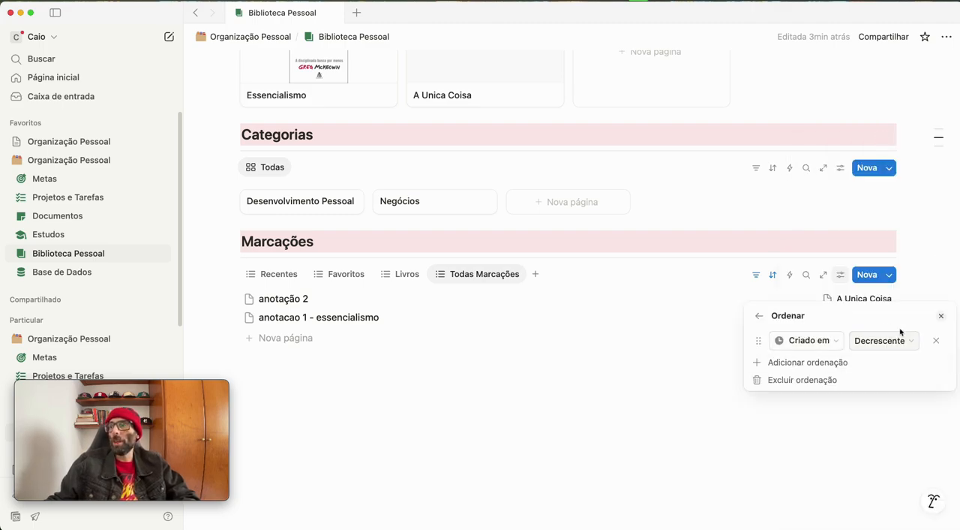
pyautogui.click(936, 340)
pyautogui.click(593, 397)
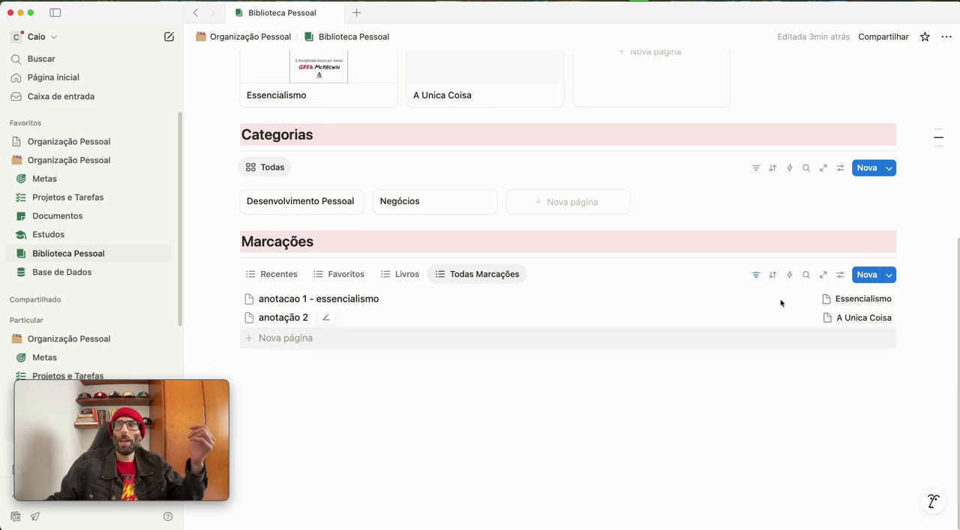
# Sort the Todas Marcações view by Criado em in Decrescente order and hide its filter bar
pyautogui.click(773, 276)
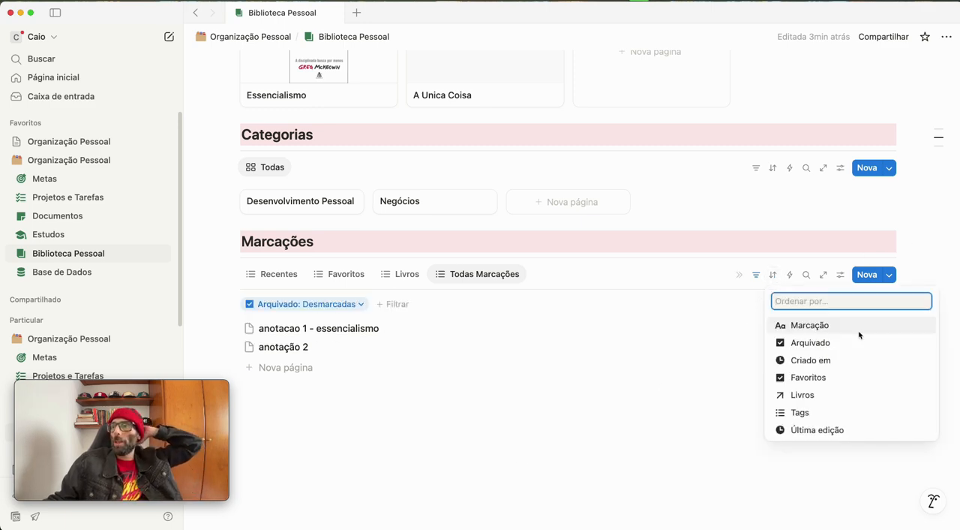
pyautogui.click(820, 360)
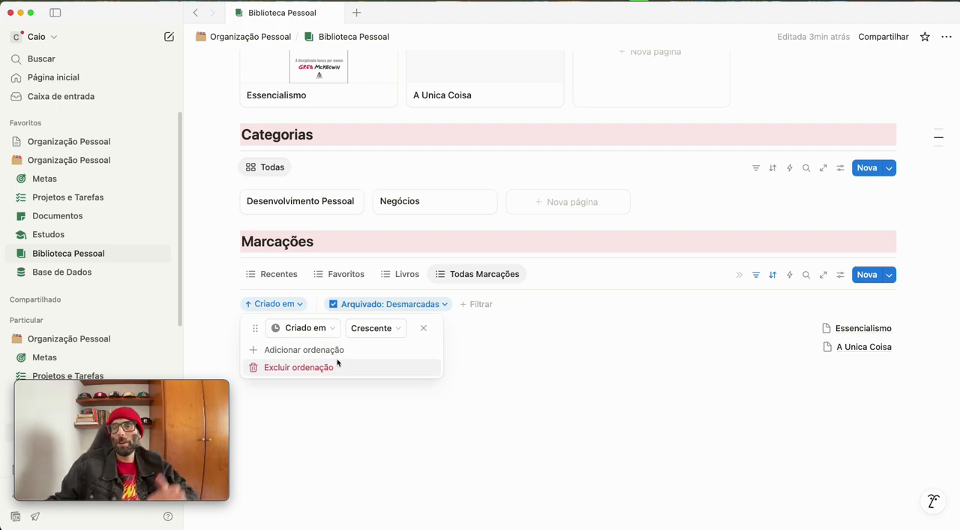
pyautogui.click(363, 328)
pyautogui.click(363, 371)
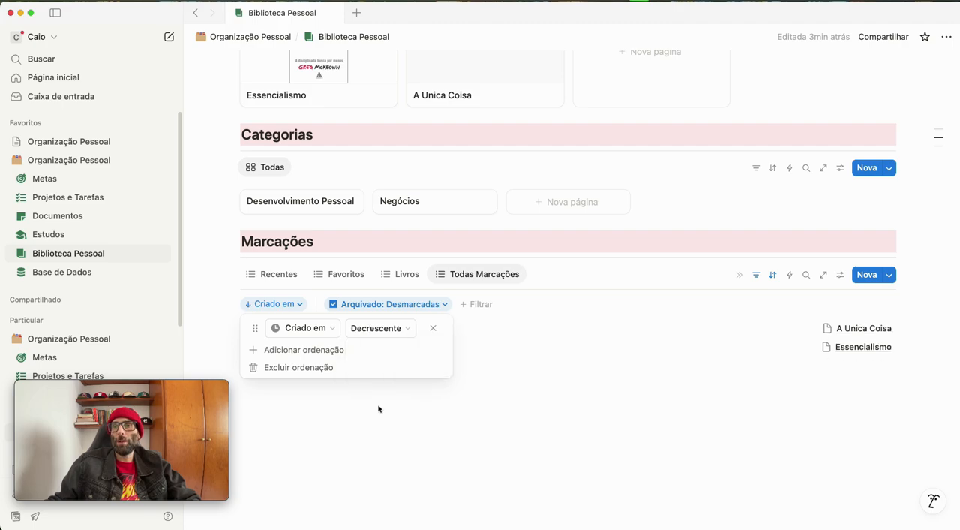
pyautogui.click(388, 430)
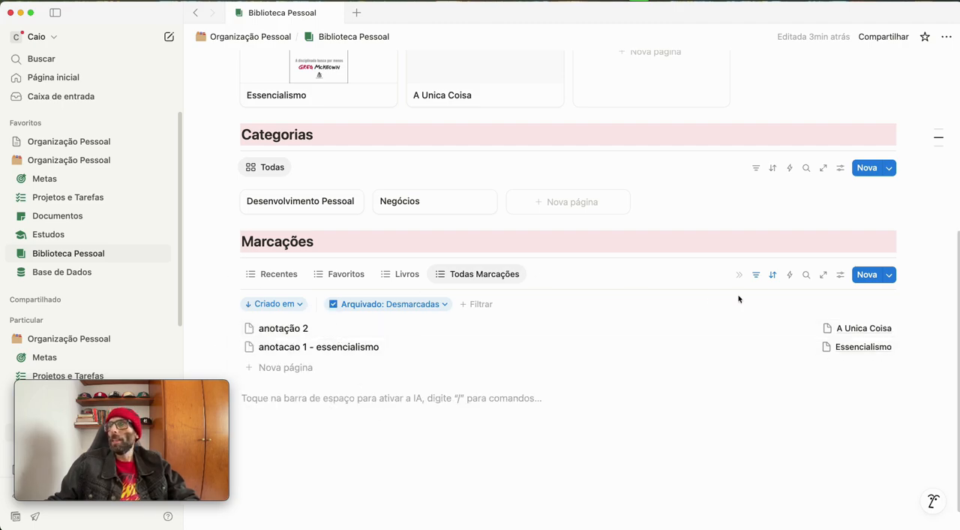
pyautogui.click(757, 274)
# Return Marcações to the Recentes view and look over the Livros, Categorias and Marcações sections
pyautogui.click(273, 276)
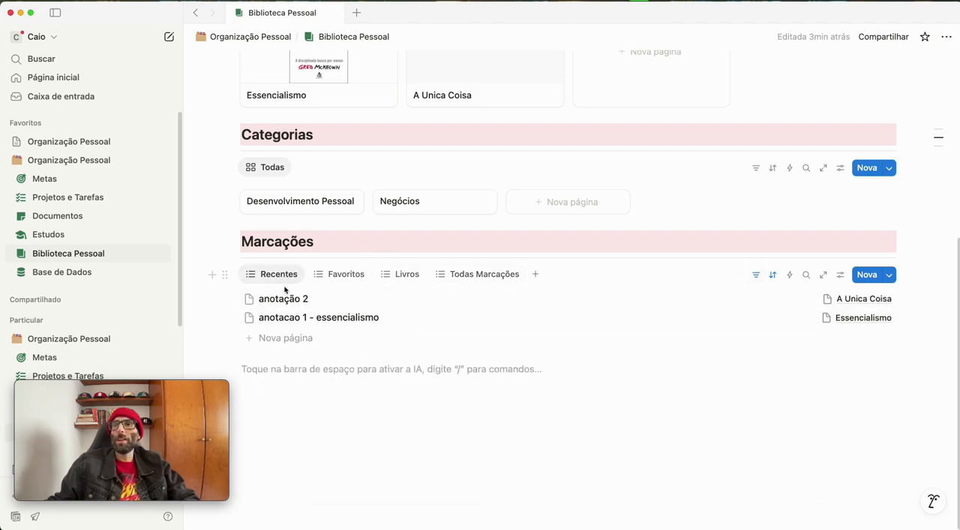
pyautogui.scroll(5, 360, 368)
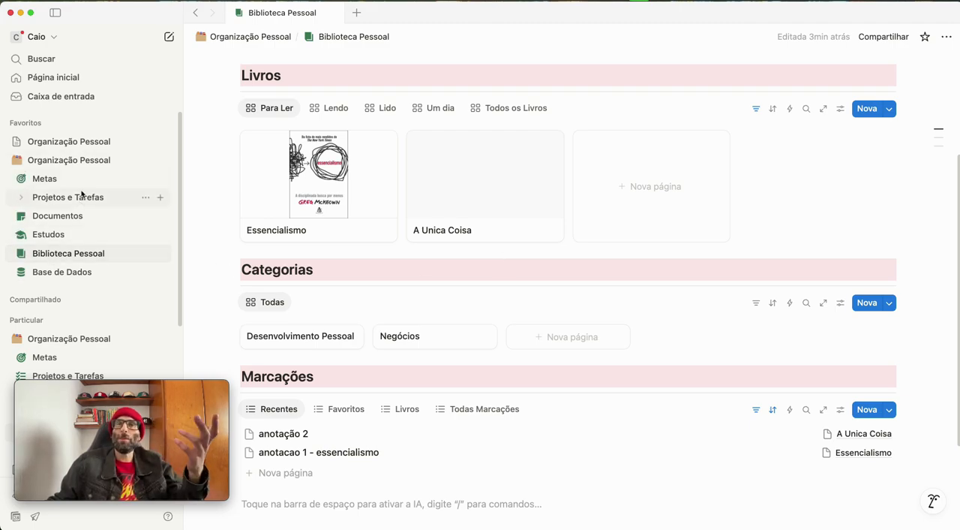
pyautogui.click(55, 12)
pyautogui.click(55, 13)
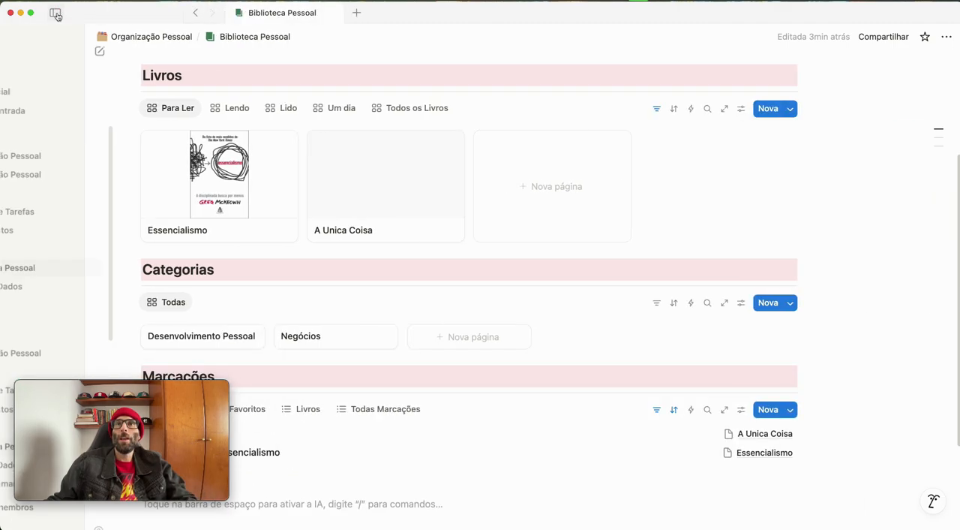
# Switch to the first workspace of the other personal account and open its favorited Biblioteca Pessoal page
pyautogui.click(48, 39)
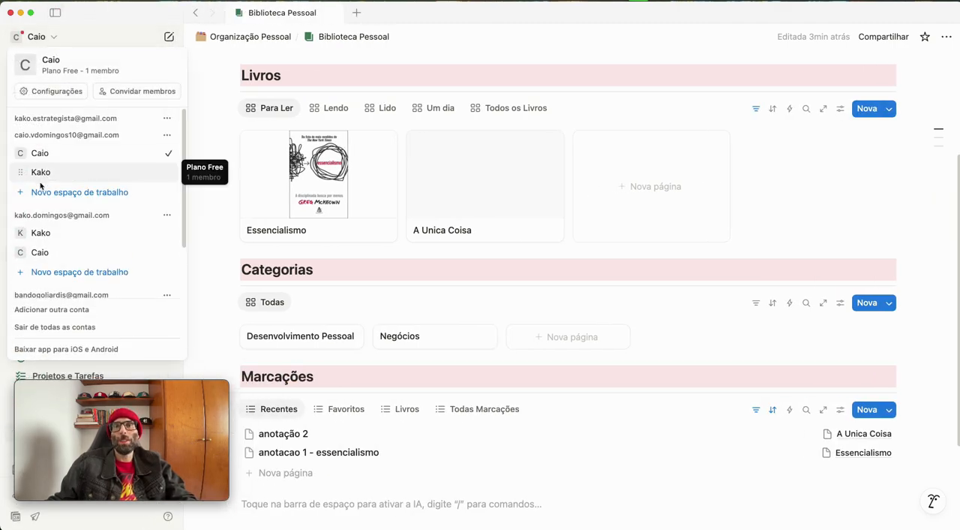
pyautogui.click(40, 232)
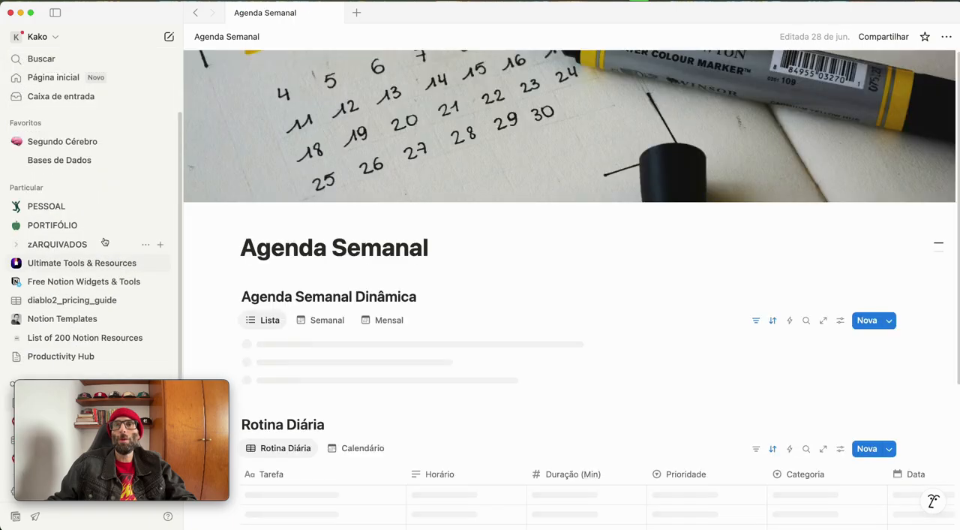
pyautogui.click(75, 161)
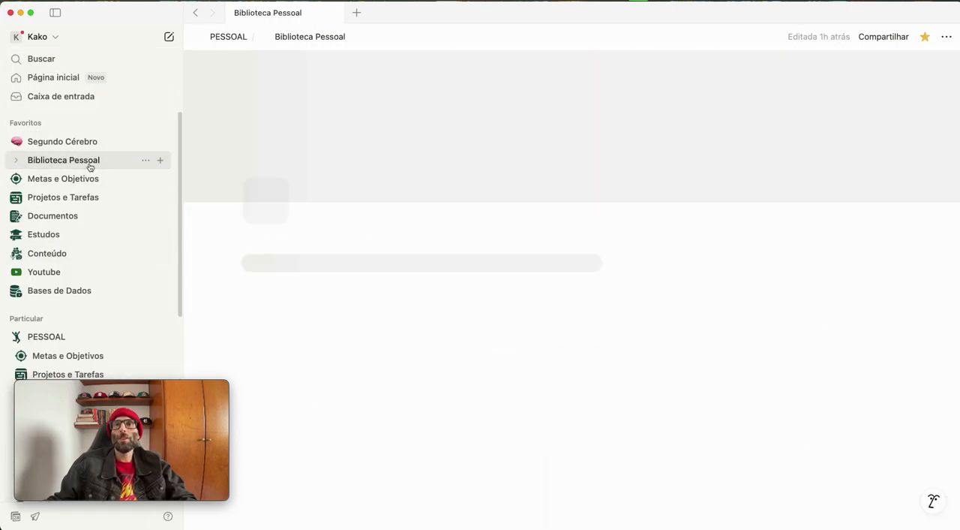
# Look through the Lido, Um dia and Para Ler gallery views in the existing library's Livros section
pyautogui.scroll(-3, 510, 406)
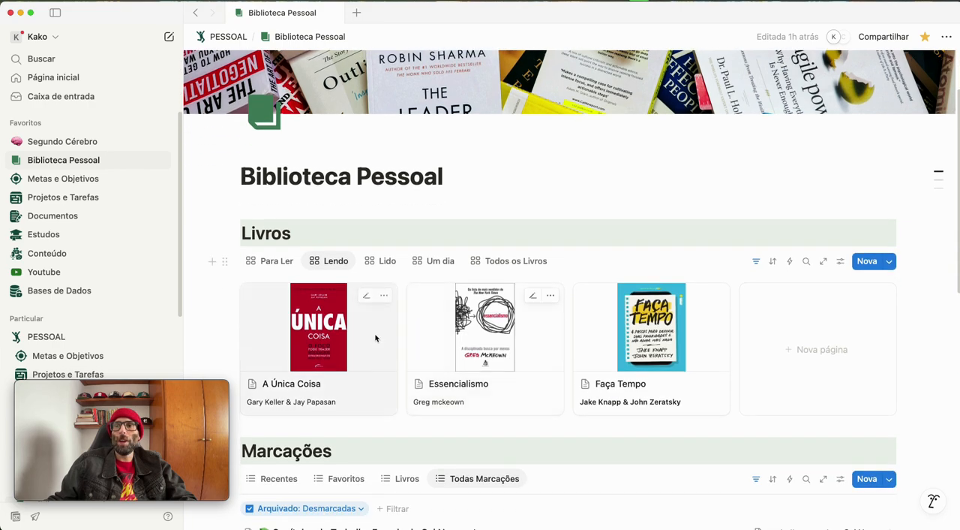
pyautogui.click(382, 260)
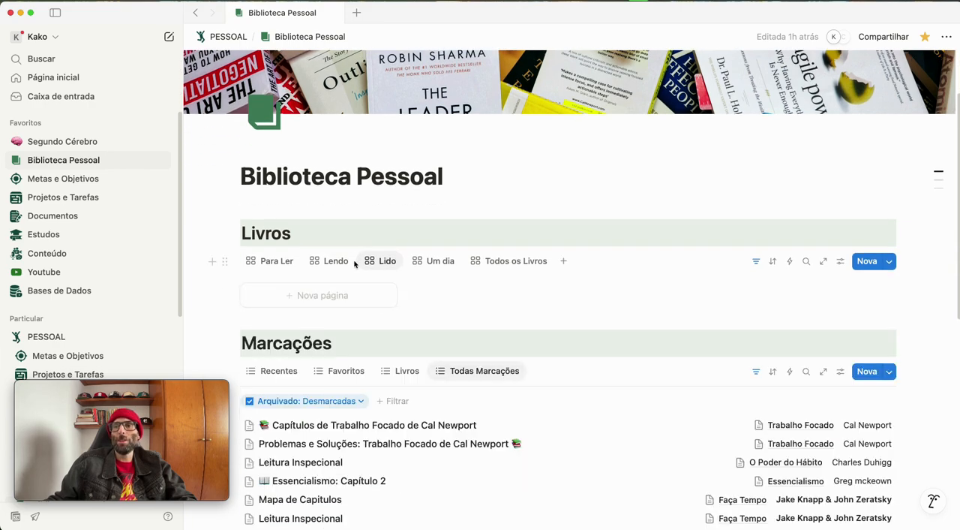
pyautogui.click(440, 260)
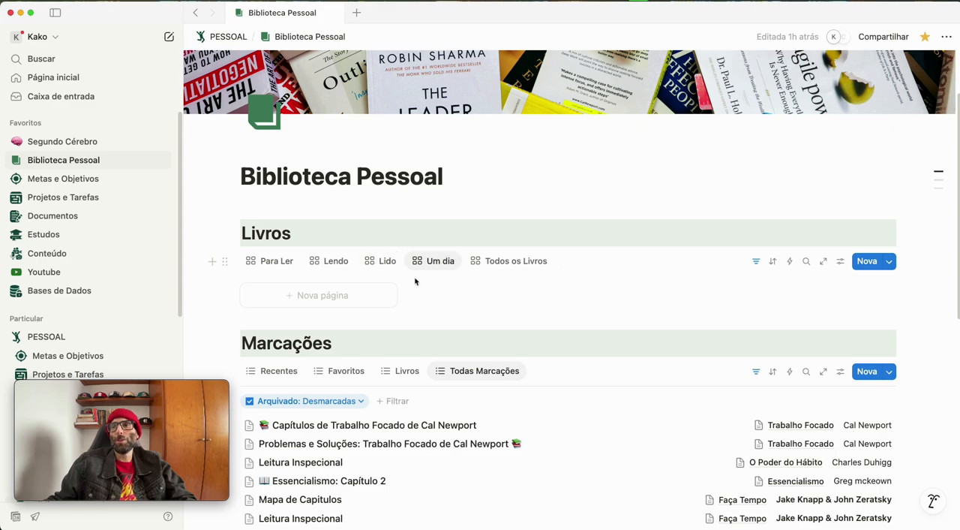
pyautogui.click(287, 259)
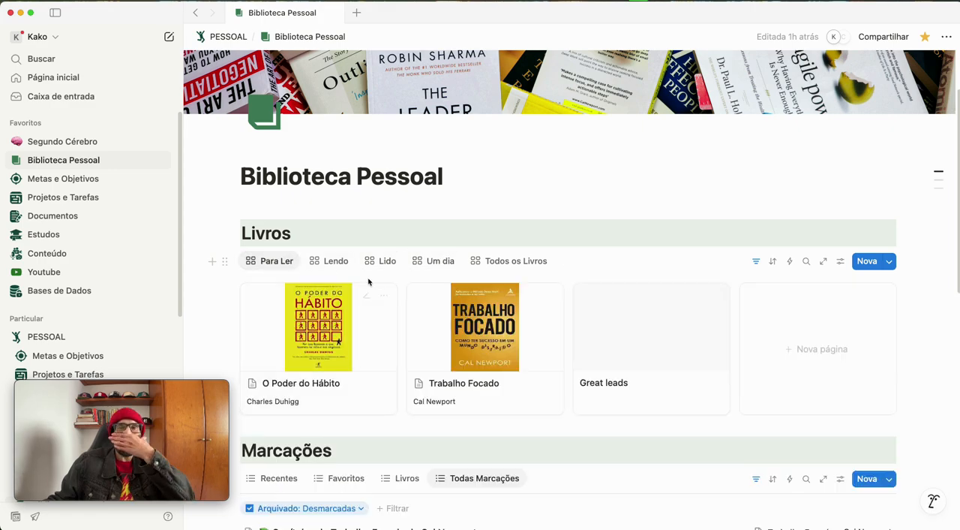
# Examine the Todas Marcações list and the Categorias gallery further down the existing Biblioteca Pessoal page
pyautogui.scroll(-1, 413, 286)
pyautogui.scroll(-5, 413, 287)
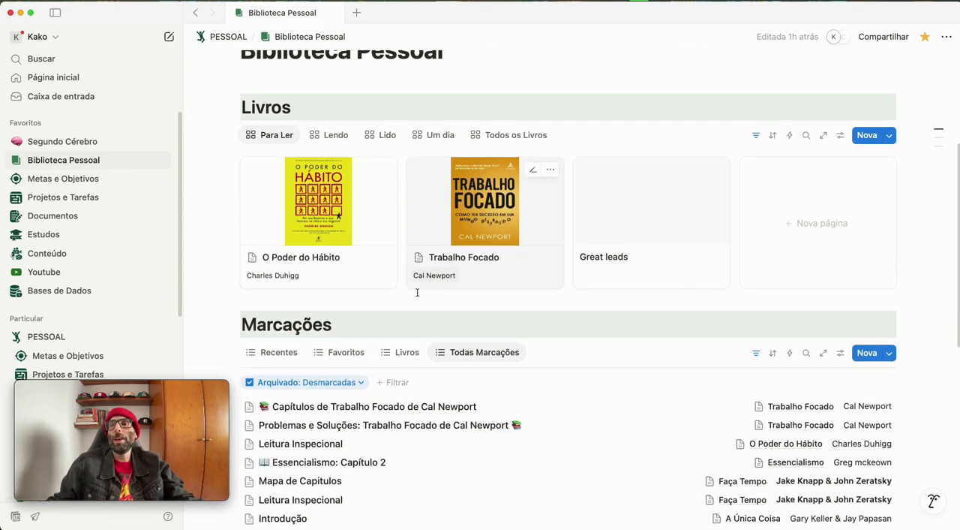
pyautogui.scroll(-10, 418, 297)
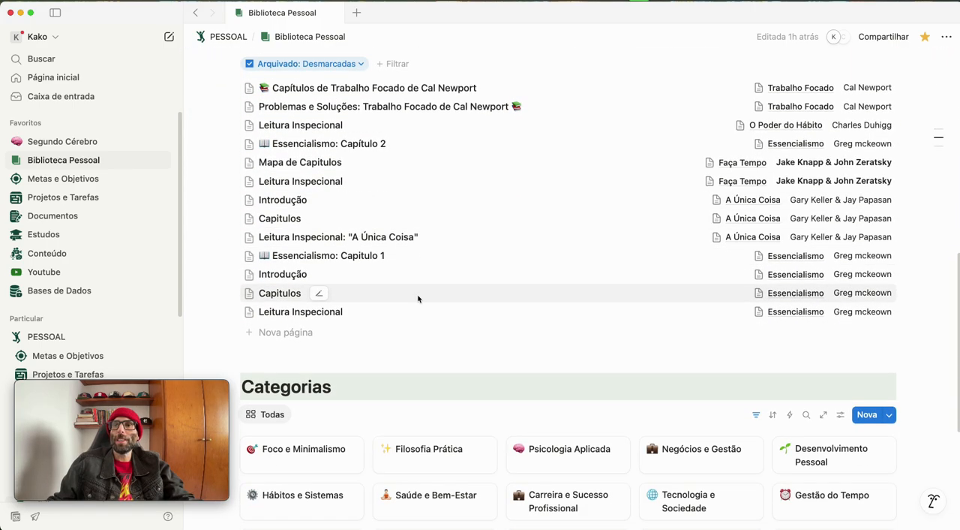
pyautogui.scroll(-7, 421, 311)
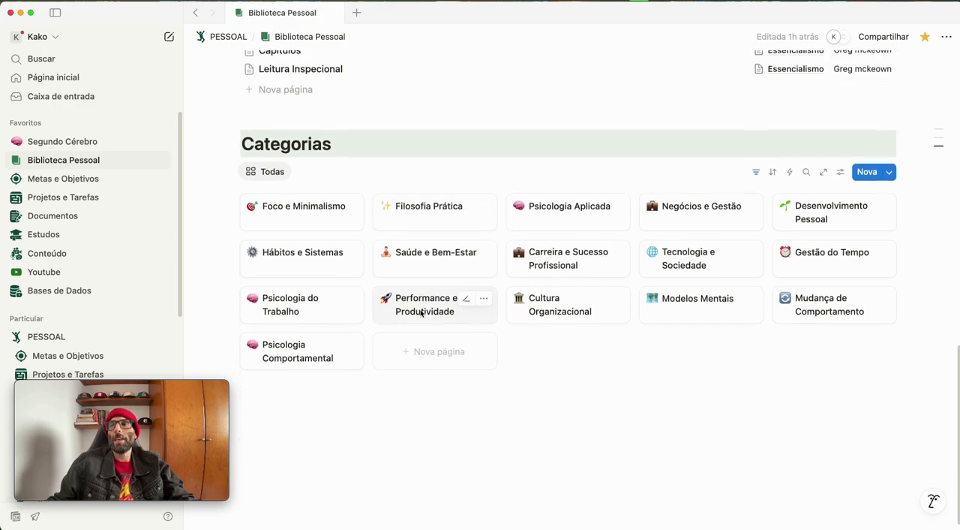